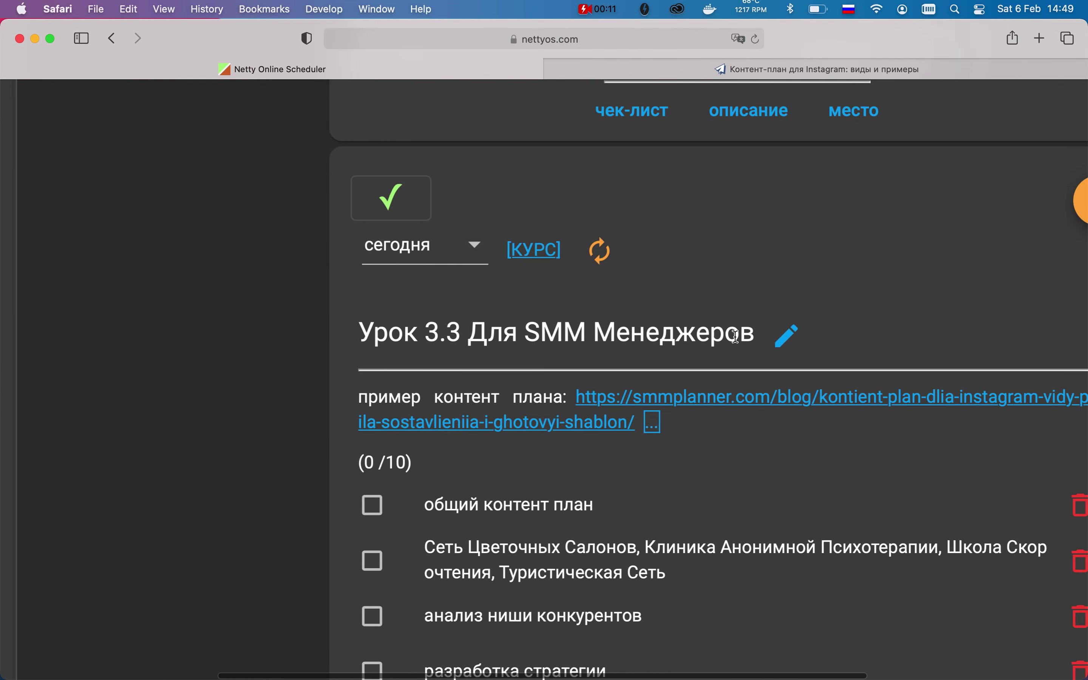
# Open the КУРС project from the ticket "Урок 3.3 Для SMM Менеджеров" and examine its code and name fields
pyautogui.moveTo(359, 335); pyautogui.dragTo(758, 345)
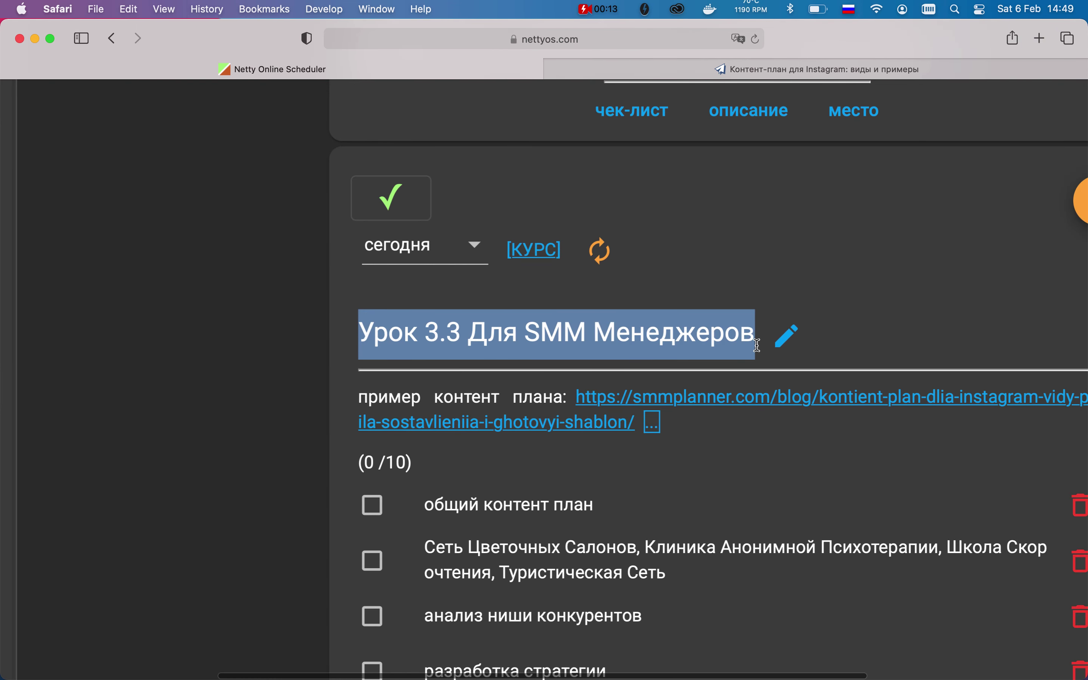
pyautogui.click(785, 296)
pyautogui.scroll(-5, 712, 311)
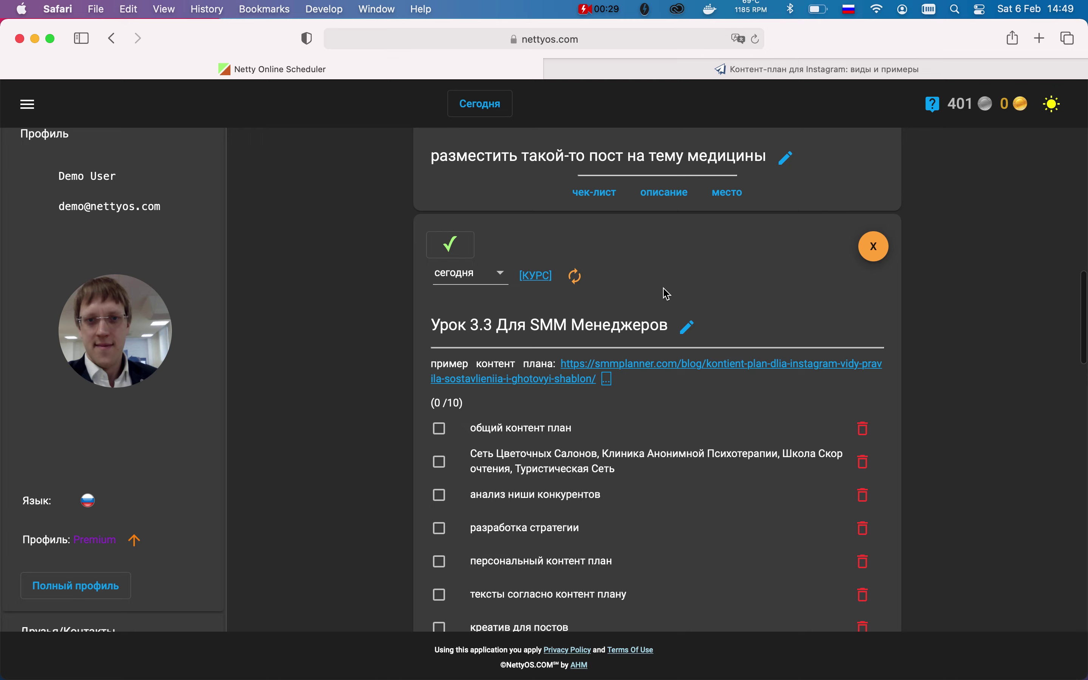
pyautogui.scroll(5, 658, 296)
pyautogui.hscroll(-2, 522, 328)
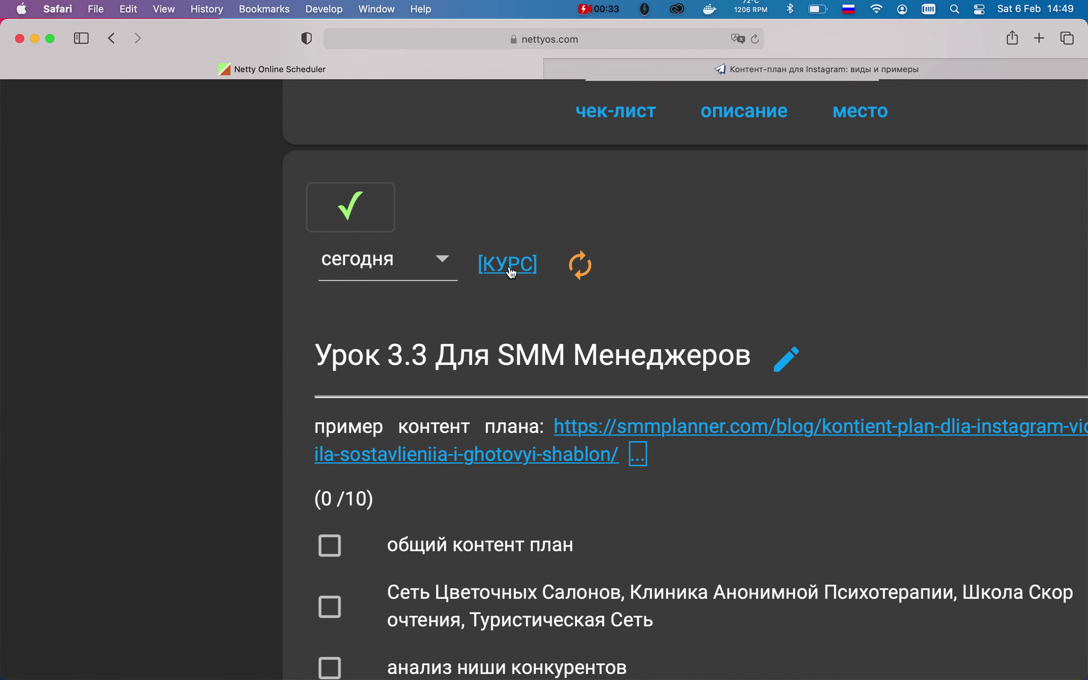
pyautogui.scroll(-5, 511, 272)
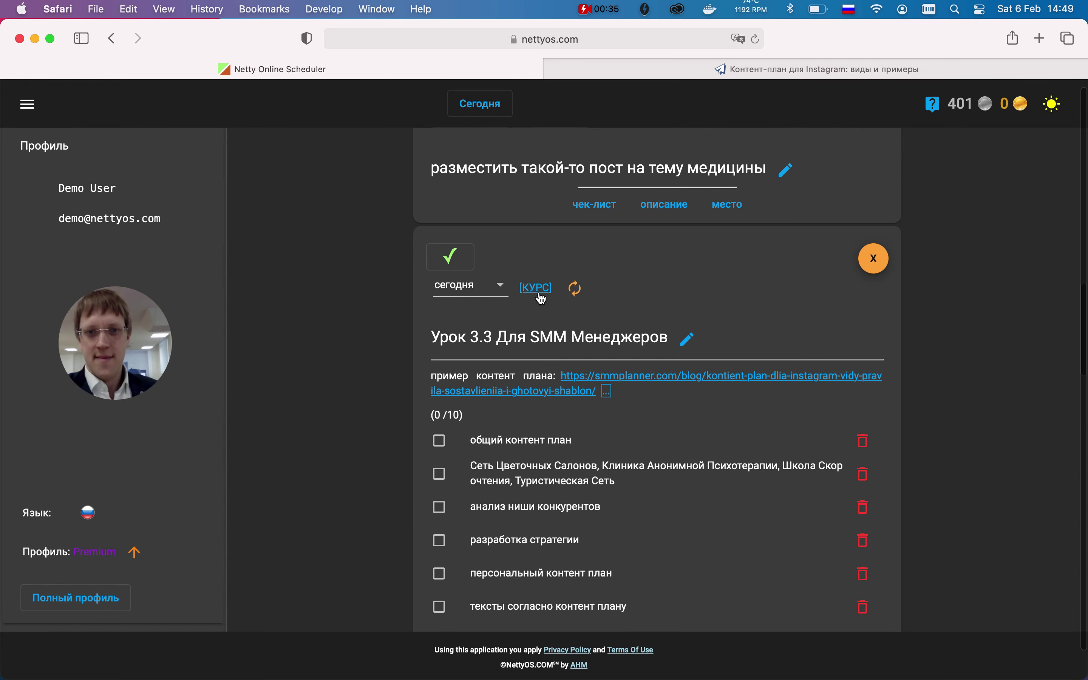
pyautogui.click(537, 291)
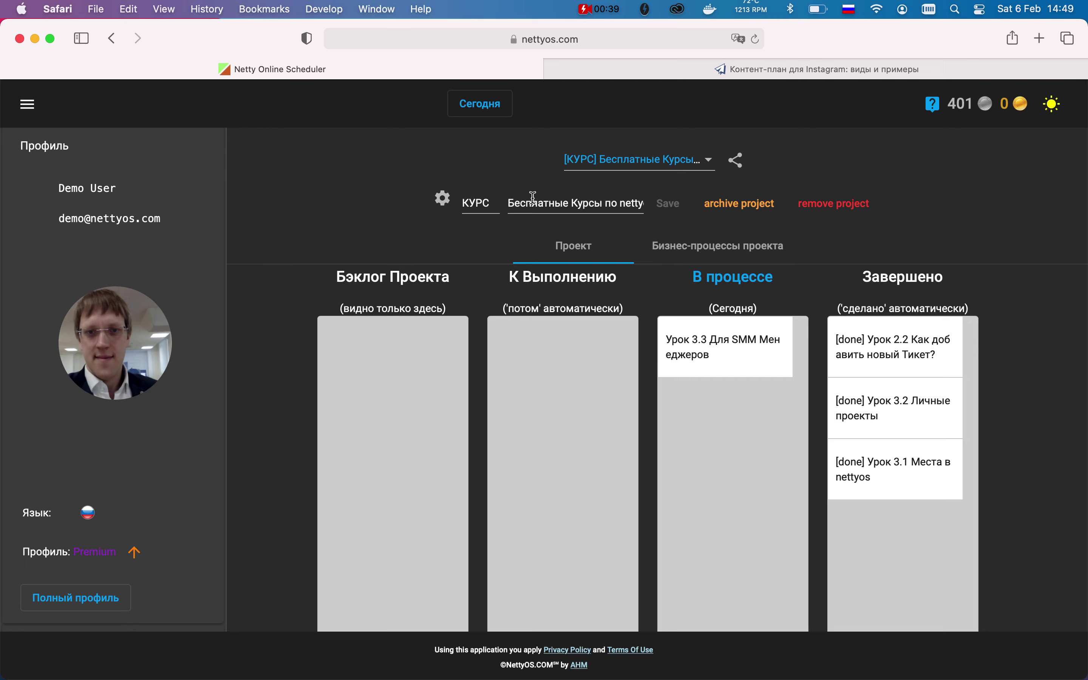
pyautogui.scroll(5, 547, 220)
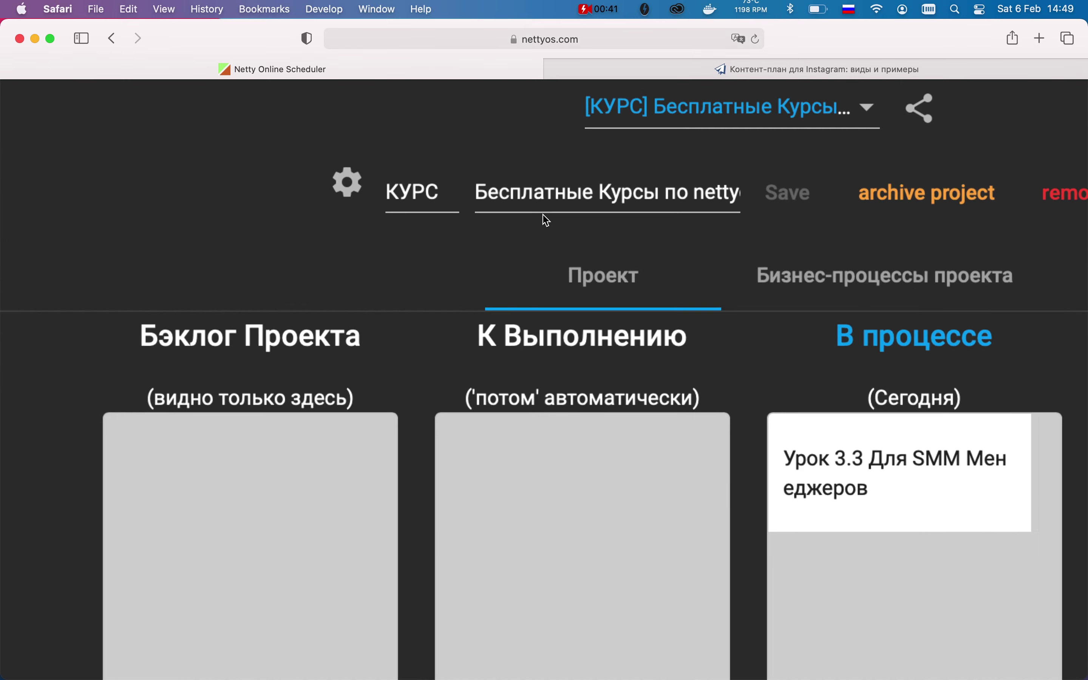
pyautogui.click(618, 192)
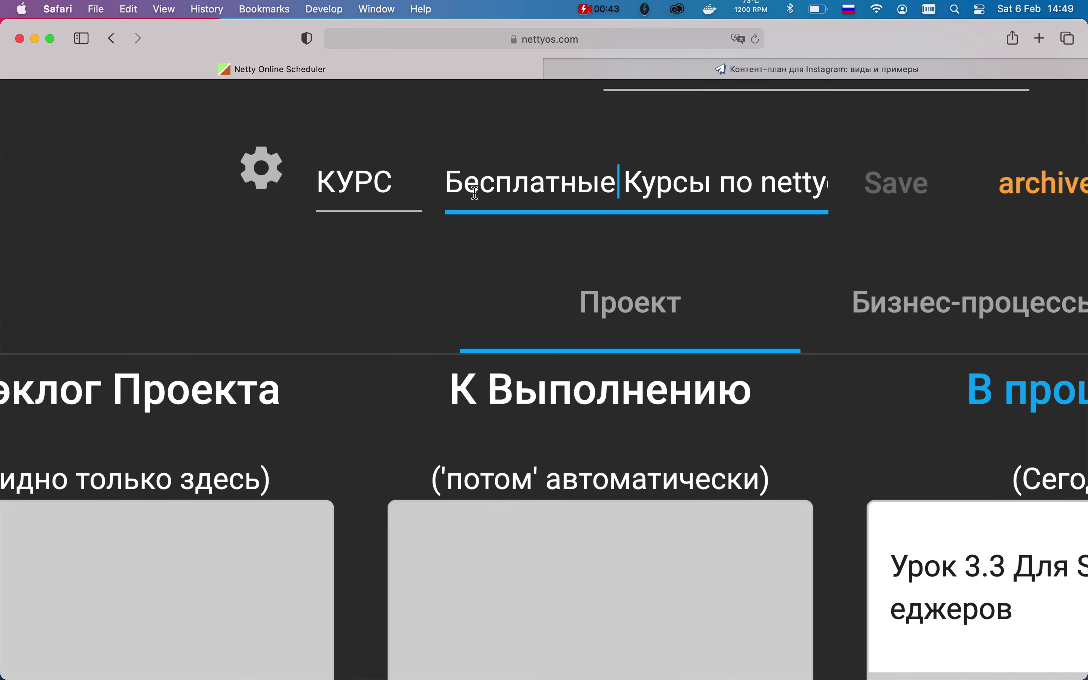
pyautogui.click(389, 189)
pyautogui.click(457, 255)
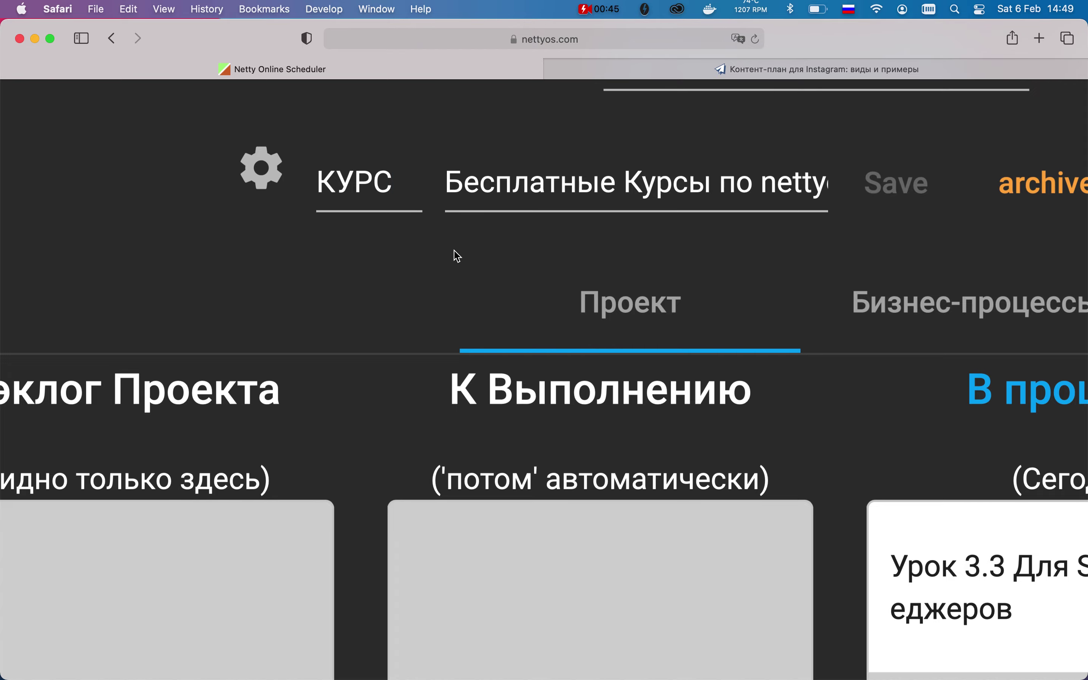
pyautogui.scroll(-5, 454, 255)
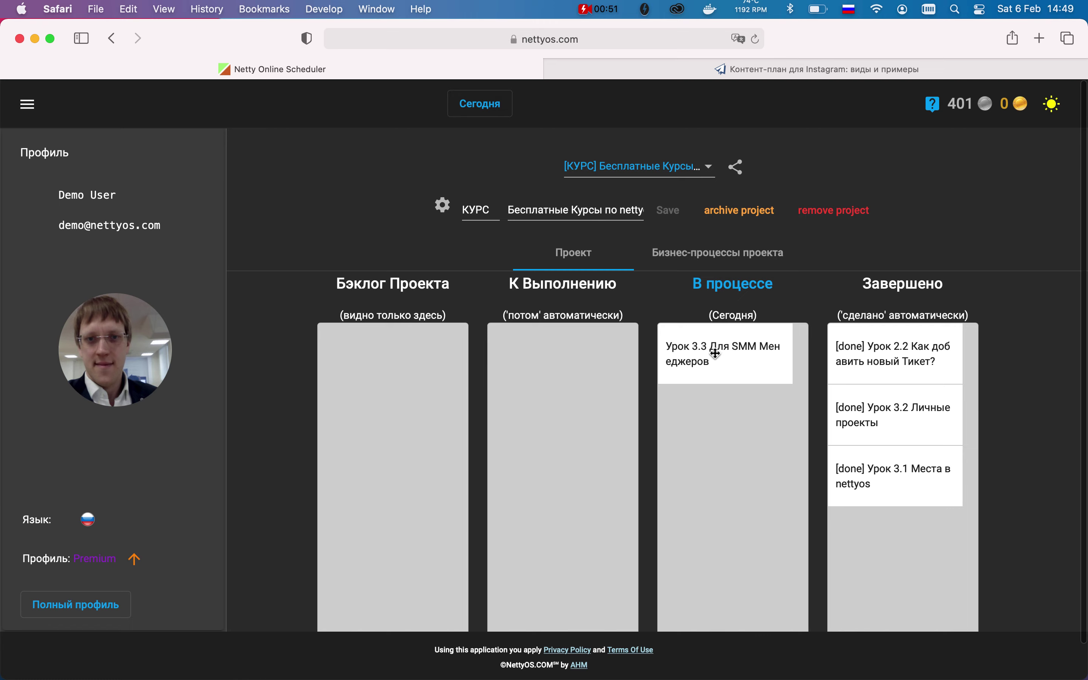
# View the details of the in-progress "Урок 3.3" ticket and of the completed lesson tickets on the project board
pyautogui.click(761, 366)
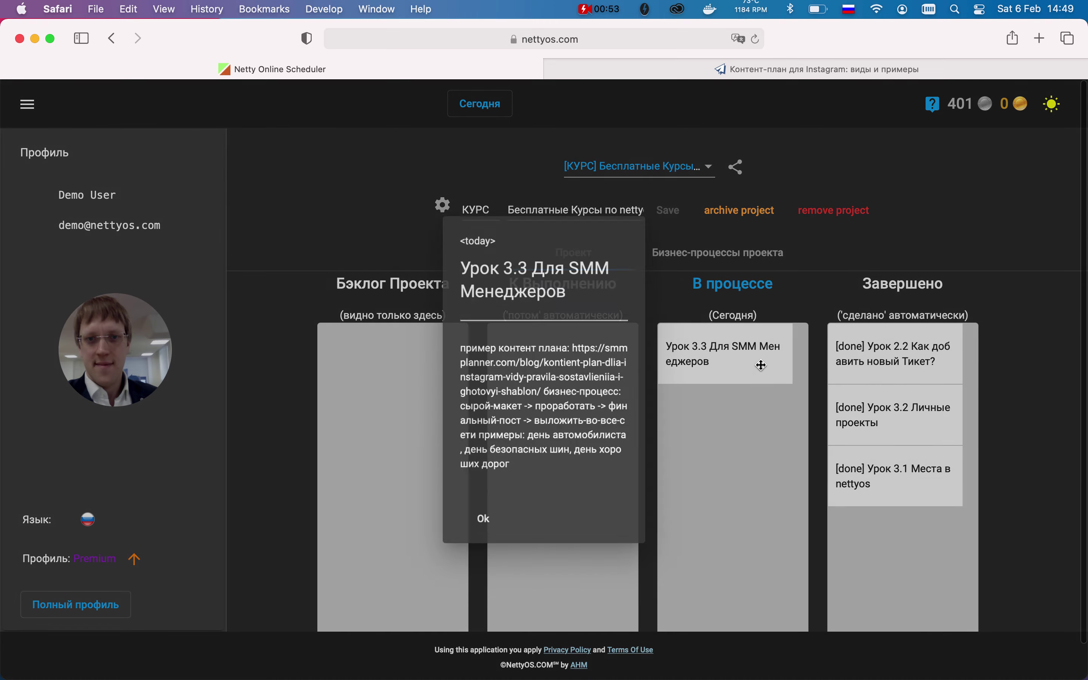
pyautogui.click(762, 366)
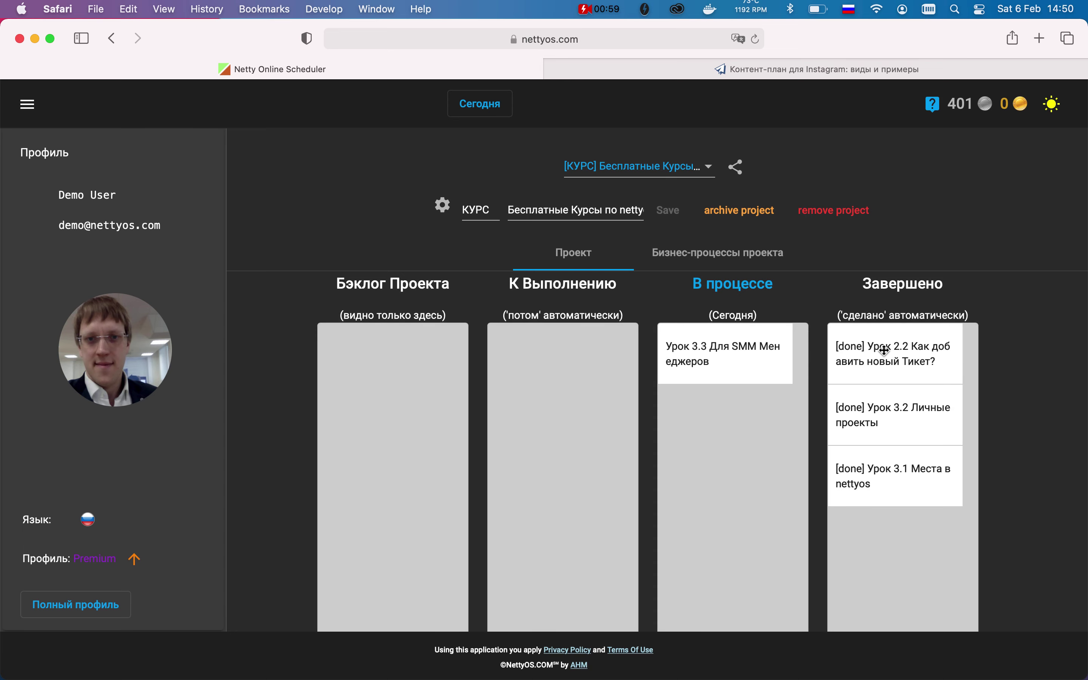
pyautogui.click(899, 347)
pyautogui.click(899, 360)
pyautogui.click(902, 360)
pyautogui.click(903, 487)
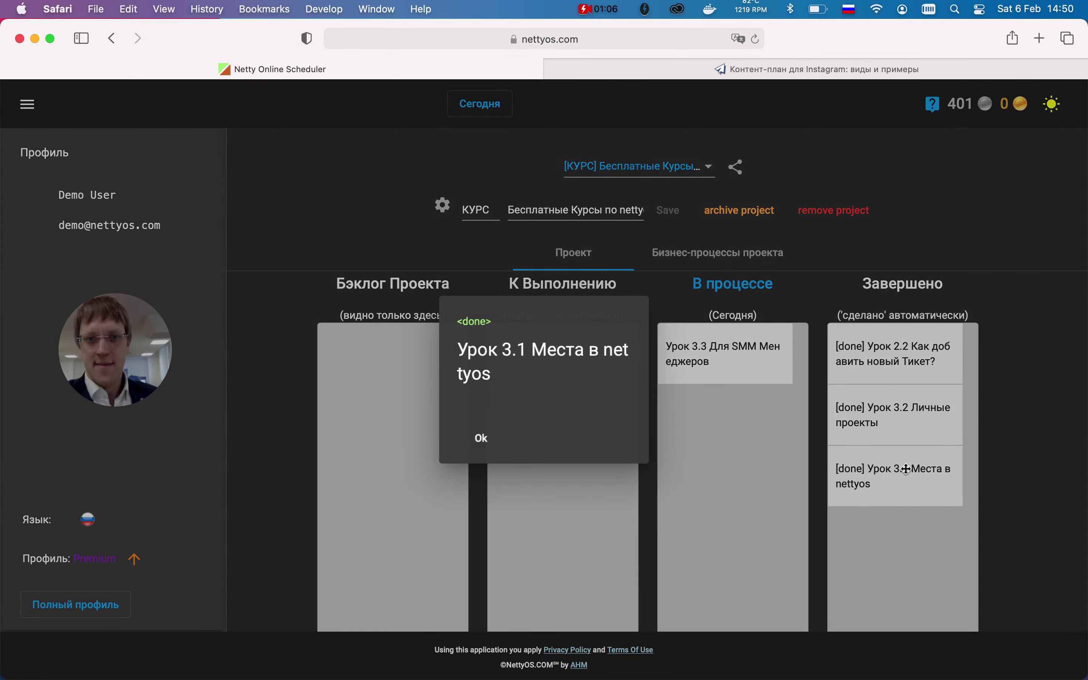
pyautogui.click(907, 469)
pyautogui.click(906, 468)
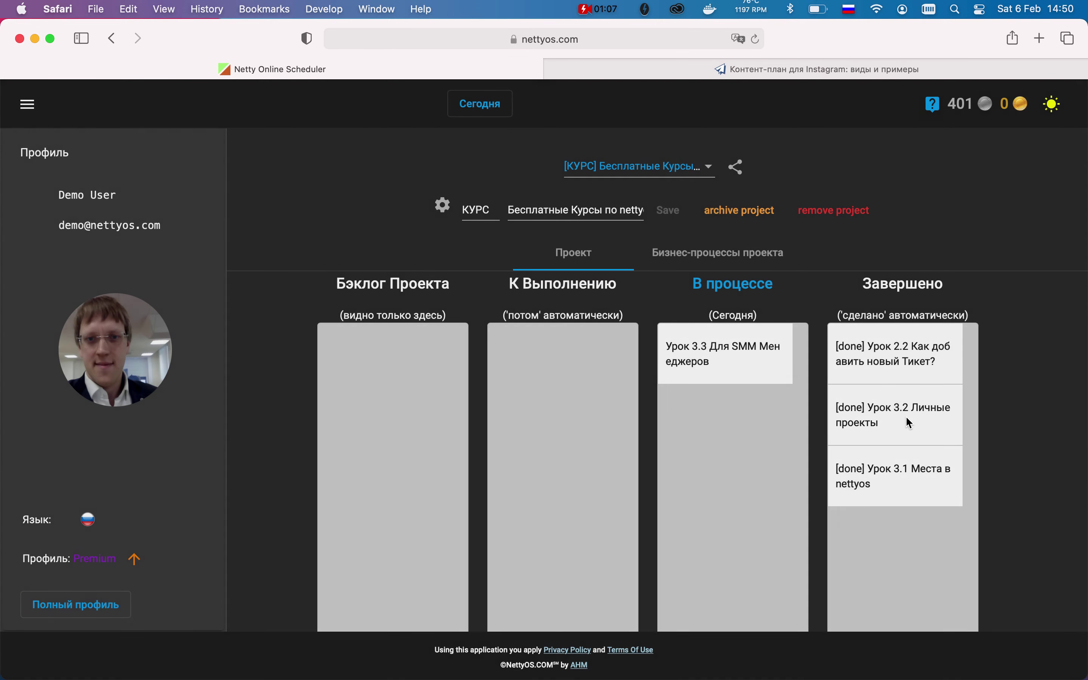
pyautogui.click(905, 416)
pyautogui.click(832, 463)
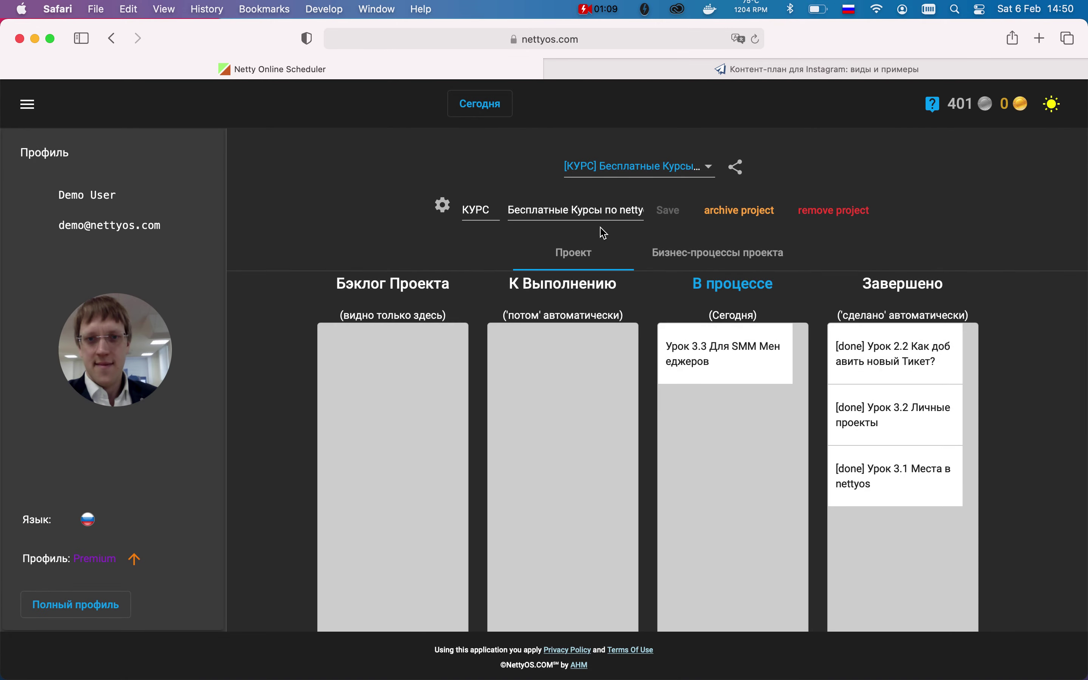
# Return to today's tickets and look through the whole list, including the "Урок 3.3" ticket
pyautogui.click(477, 118)
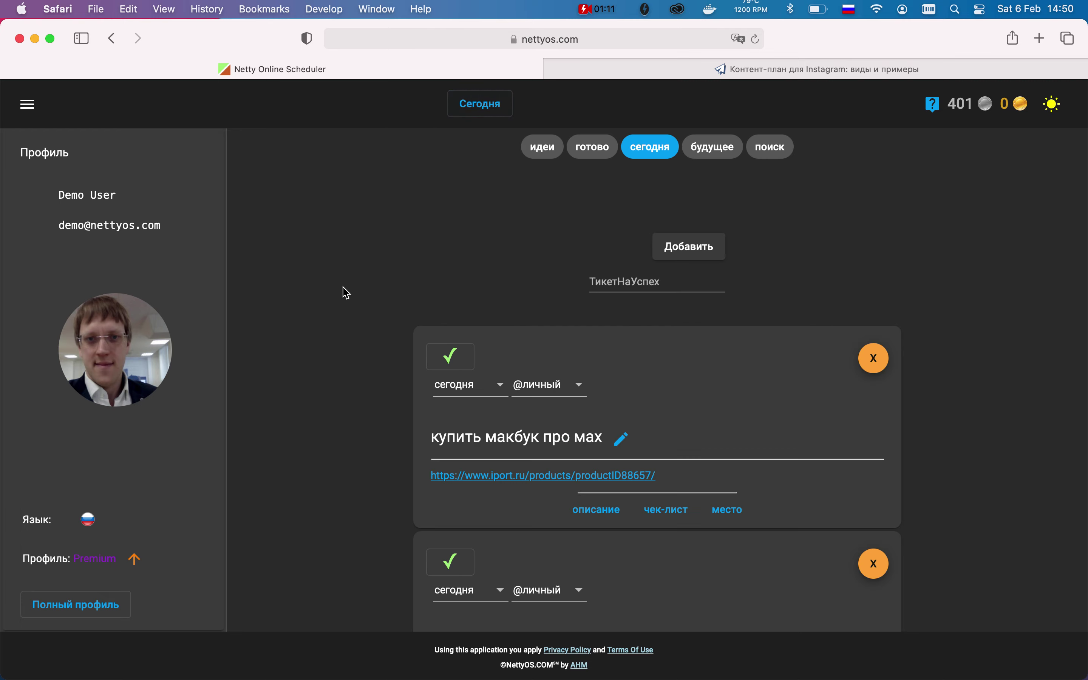
pyautogui.scroll(-20, 346, 293)
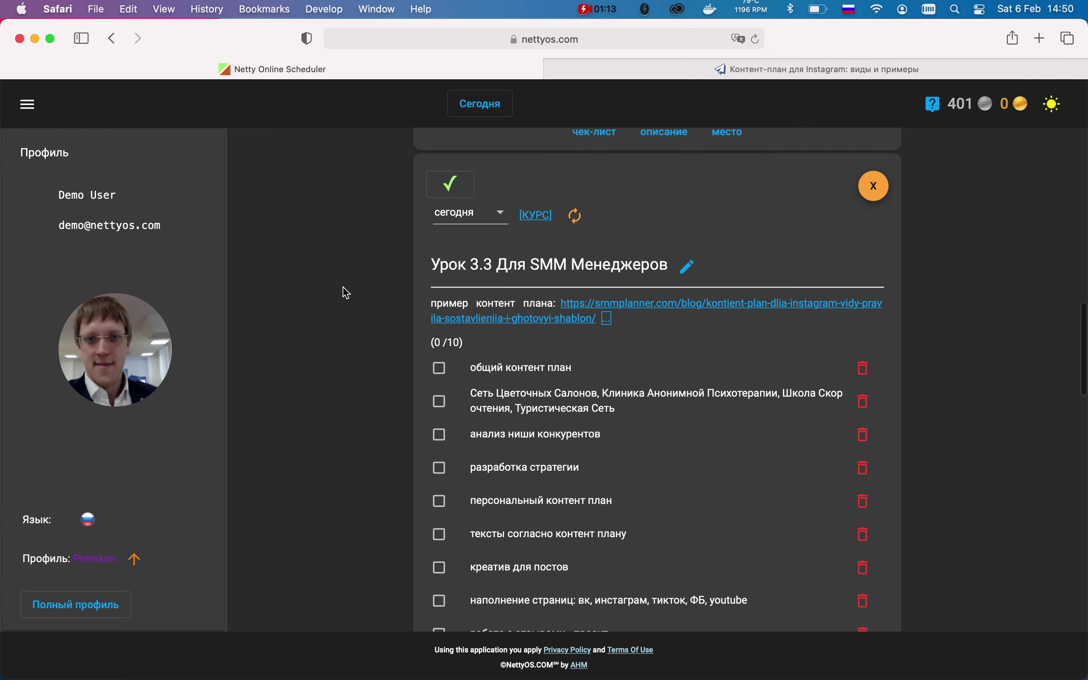
pyautogui.scroll(5, 346, 292)
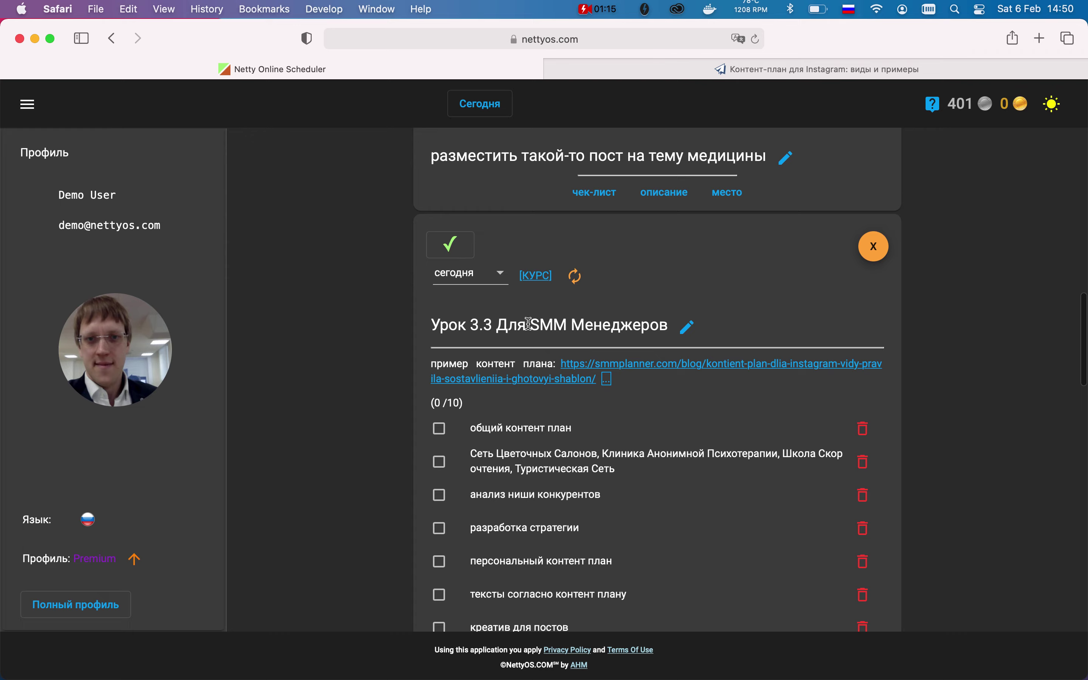
pyautogui.scroll(-15, 381, 338)
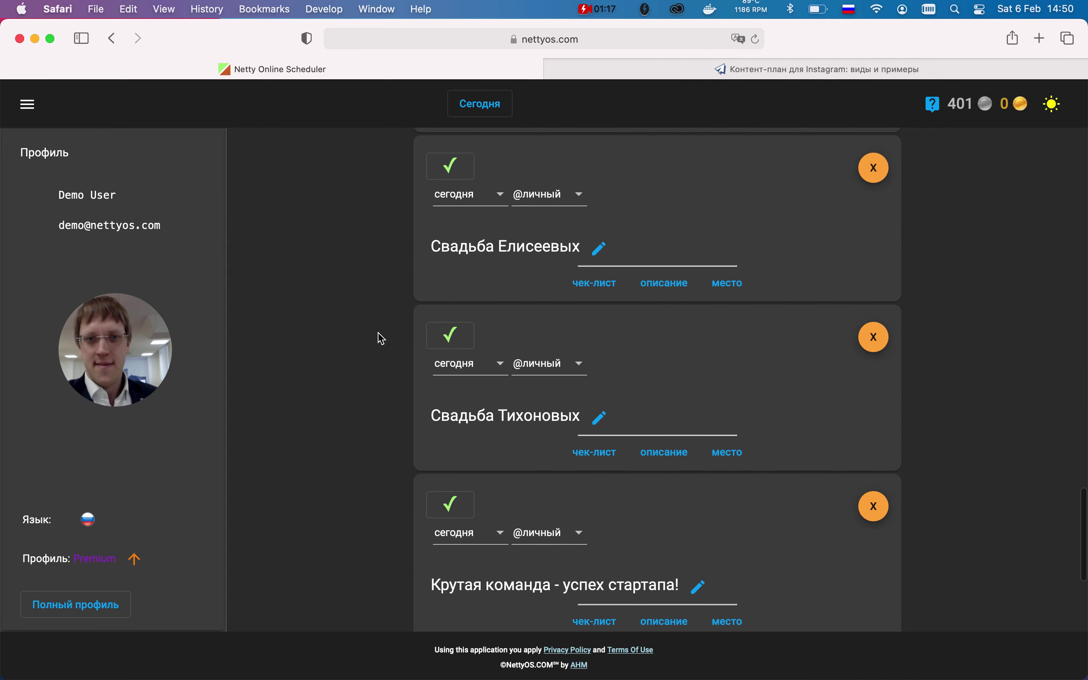
pyautogui.scroll(-20, 381, 338)
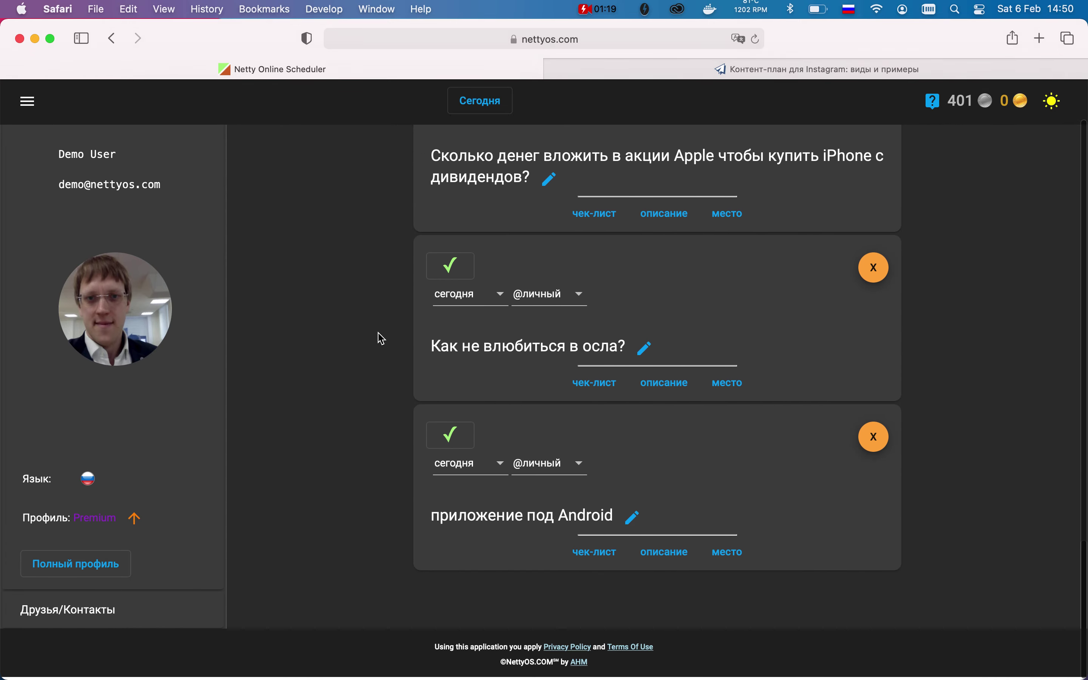
pyautogui.scroll(5, 381, 338)
pyautogui.scroll(-1, 381, 338)
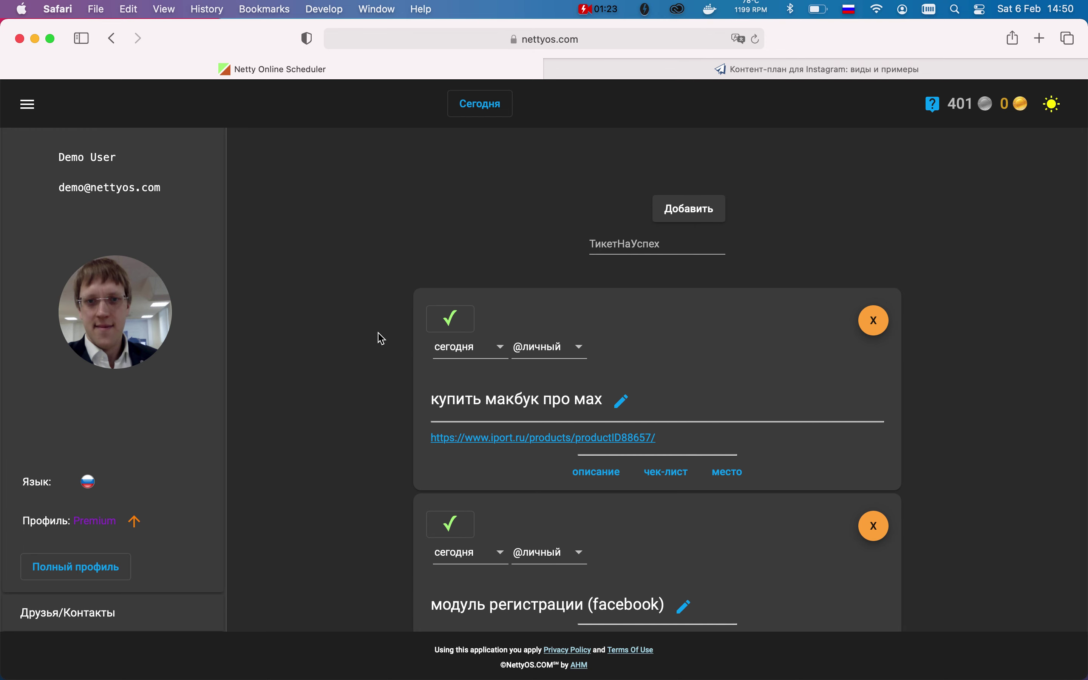
pyautogui.scroll(3, 381, 338)
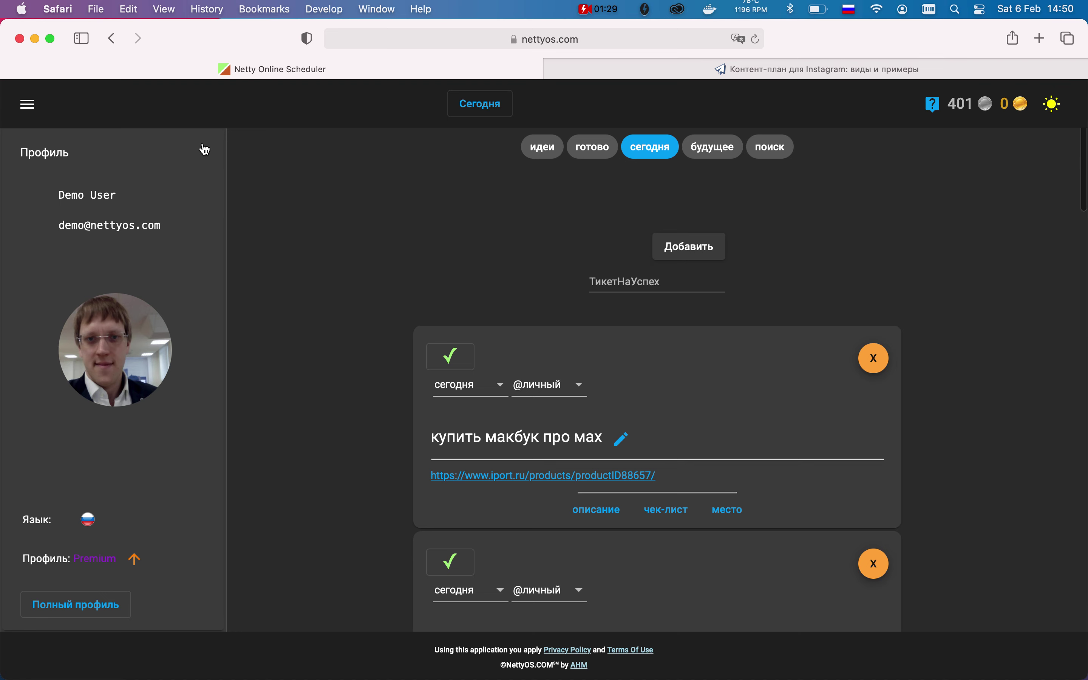
# Open the personal projects, select "[КОНТЕ] общий контент план" and remove that project
pyautogui.click(18, 103)
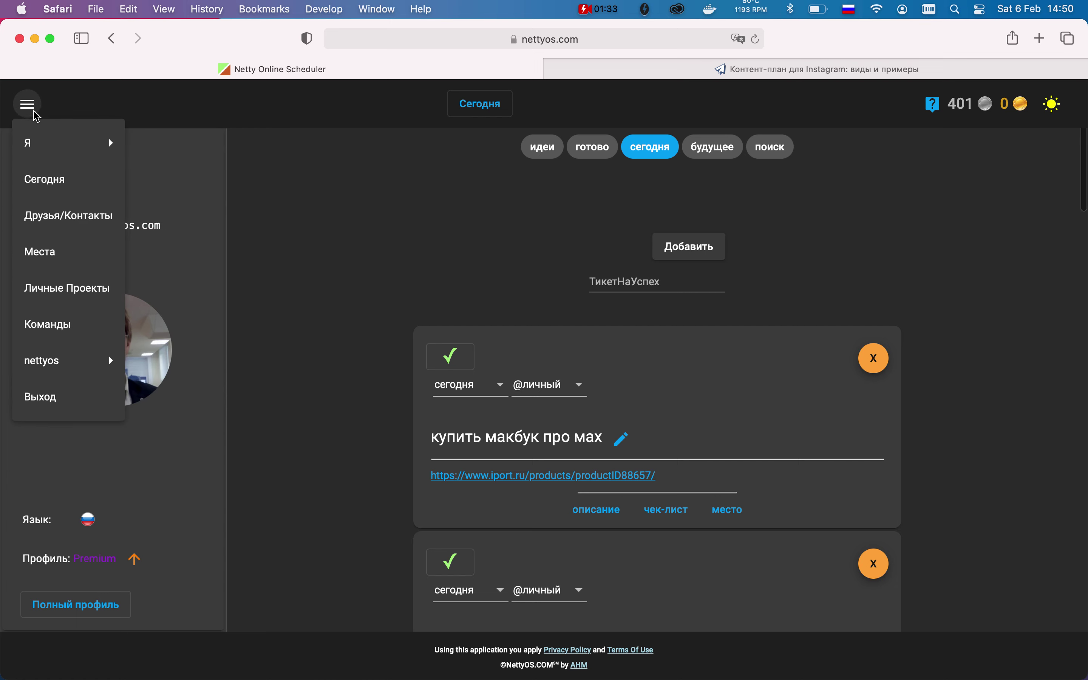
pyautogui.click(85, 288)
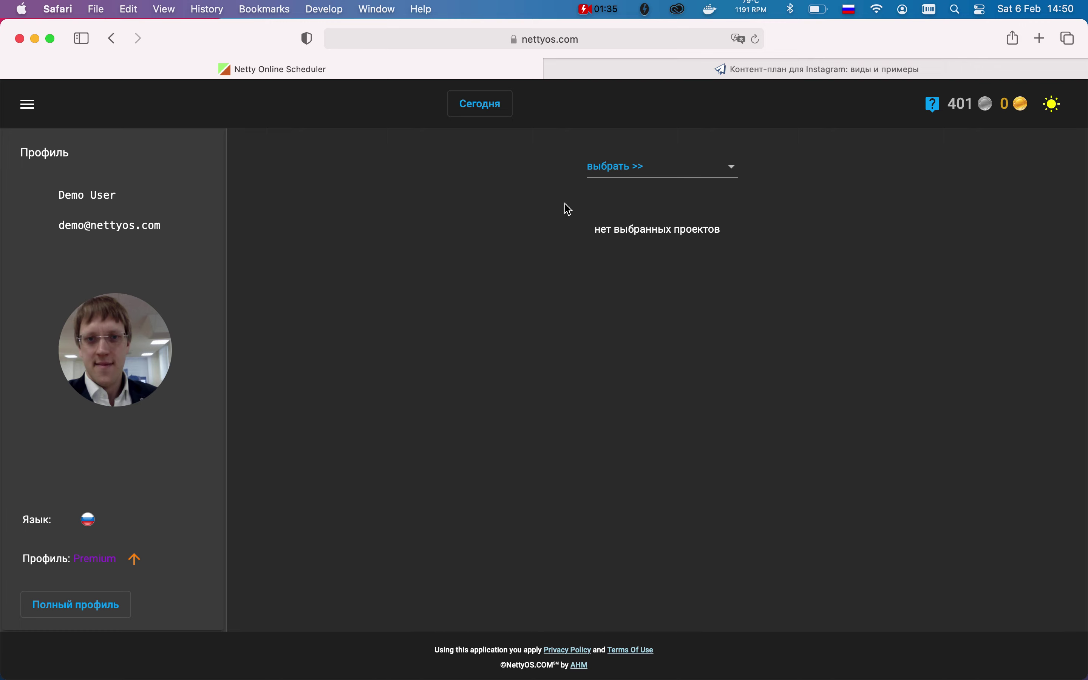
pyautogui.click(626, 177)
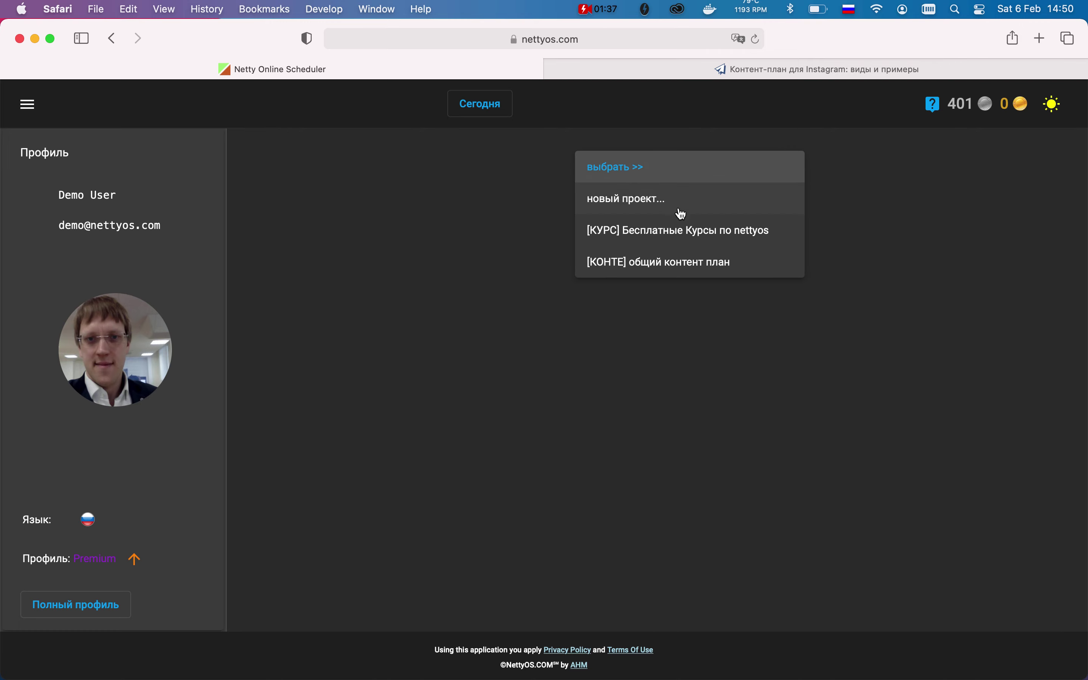
pyautogui.click(675, 266)
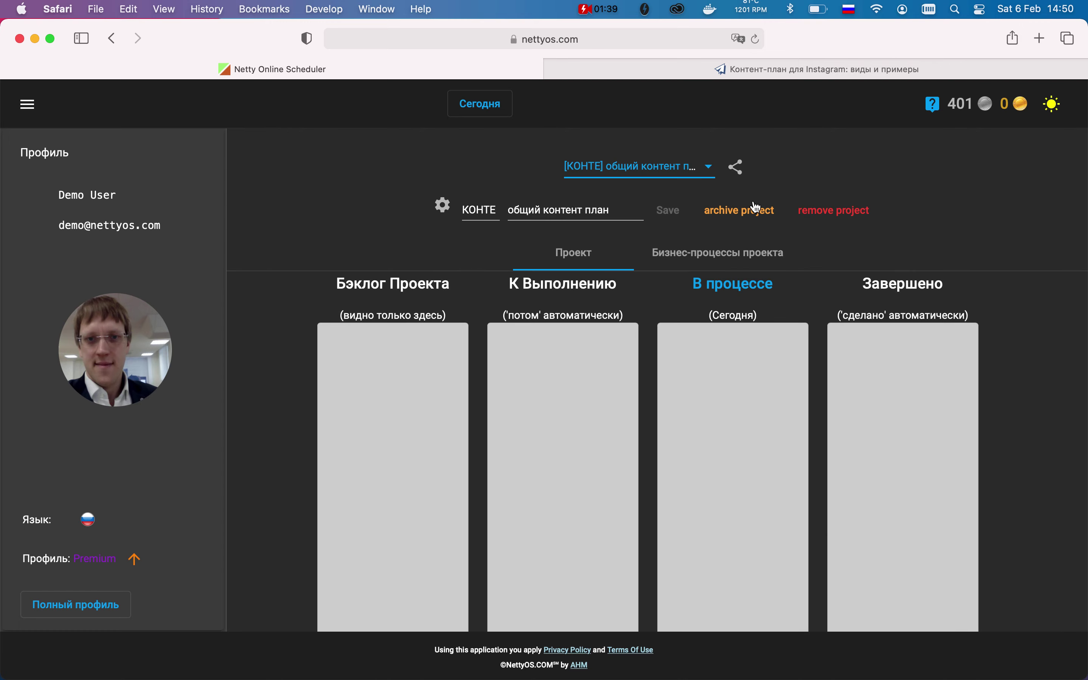
pyautogui.click(834, 211)
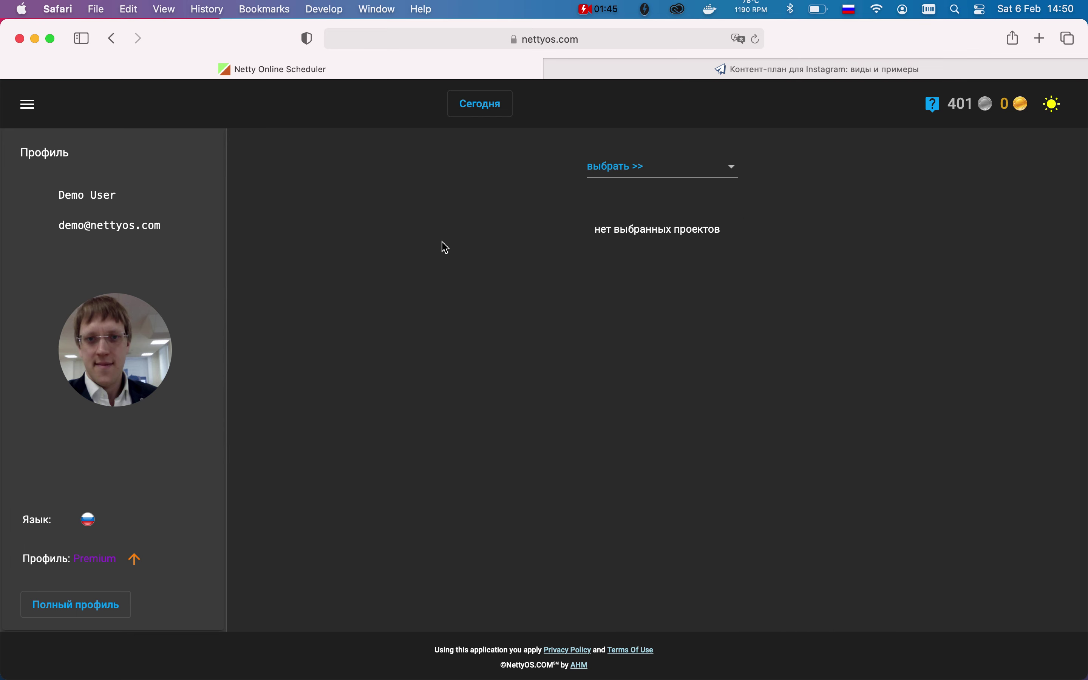
# Go back to today's tickets, review the list and examine the first ticket, "купить макбук про мах"
pyautogui.click(479, 107)
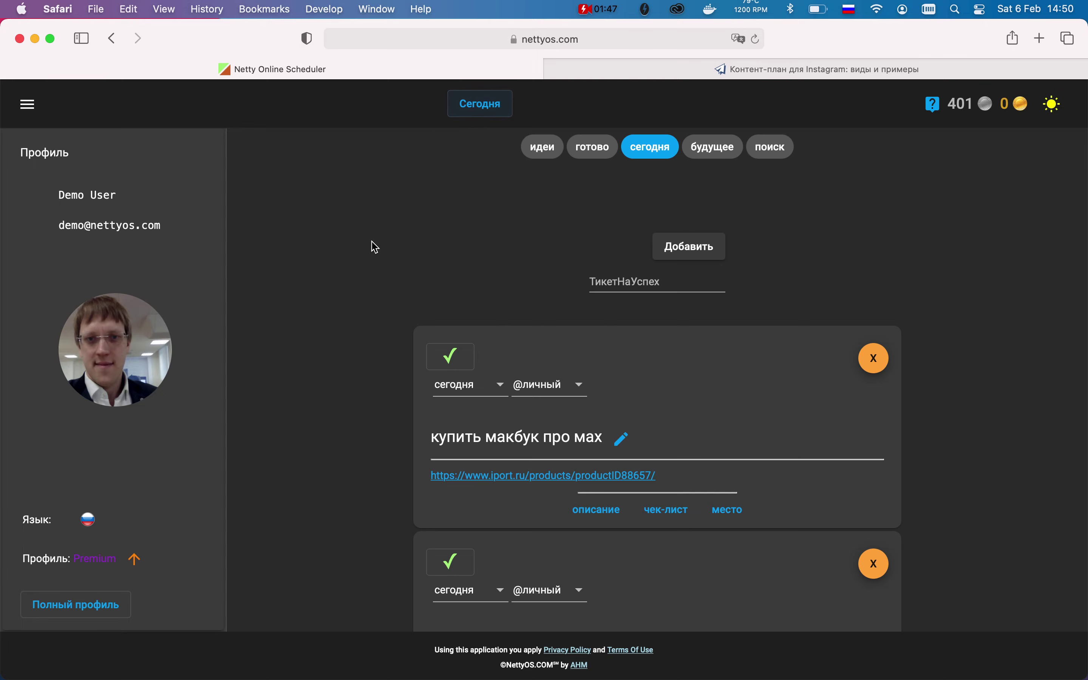
pyautogui.scroll(-10, 366, 326)
pyautogui.scroll(-10, 367, 326)
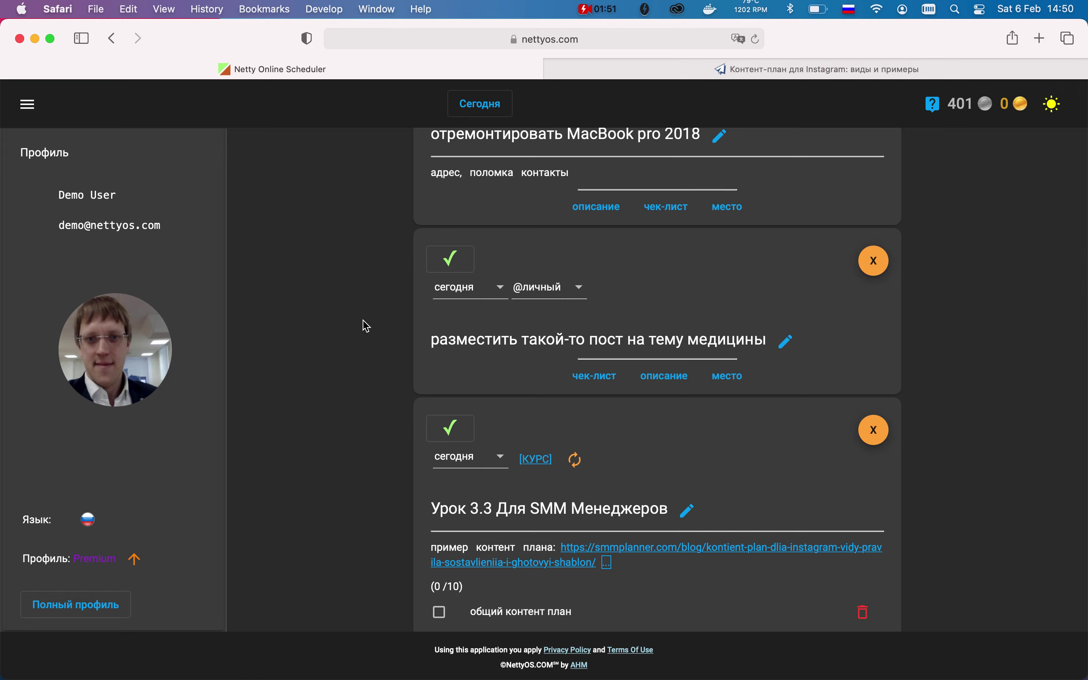
pyautogui.scroll(-15, 366, 326)
pyautogui.scroll(20, 367, 326)
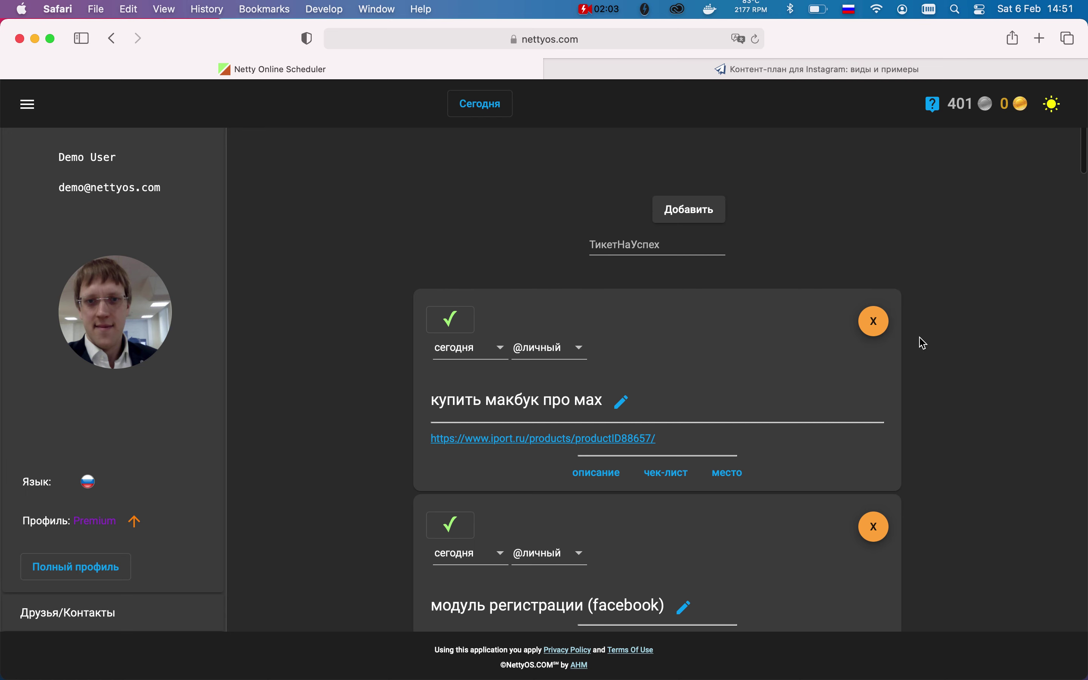
pyautogui.click(870, 321)
pyautogui.keyDown('ctrl'); pyautogui.scroll(5, 911, 321); pyautogui.keyUp('ctrl')
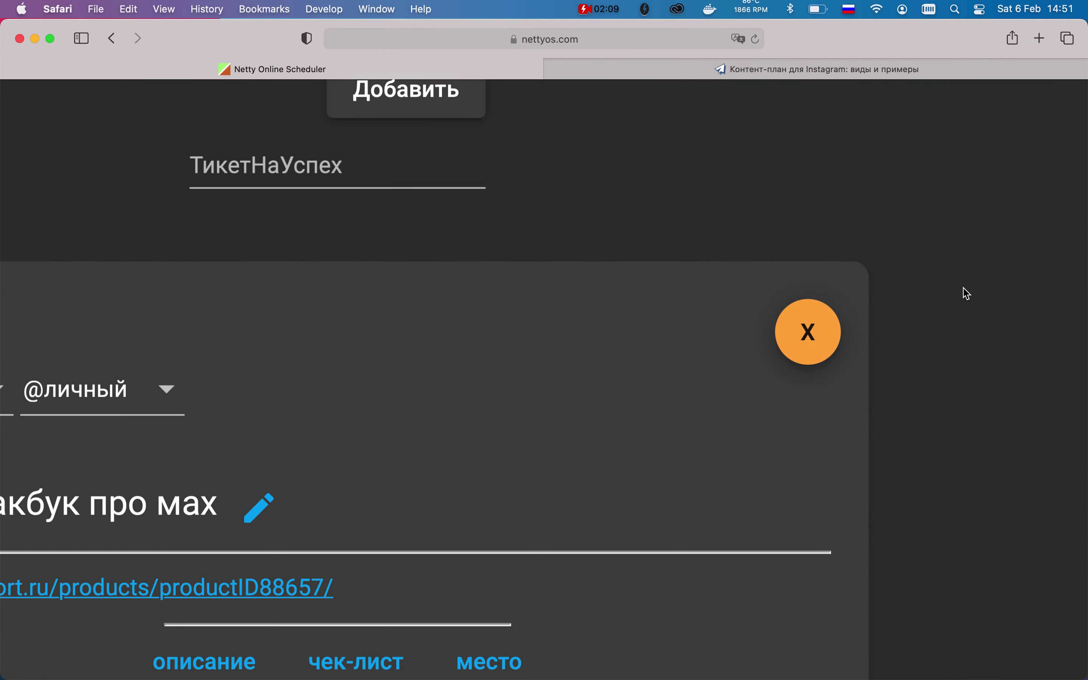
pyautogui.keyDown('ctrl'); pyautogui.scroll(-5, 962, 292); pyautogui.keyUp('ctrl')
pyautogui.scroll(-2, 967, 293)
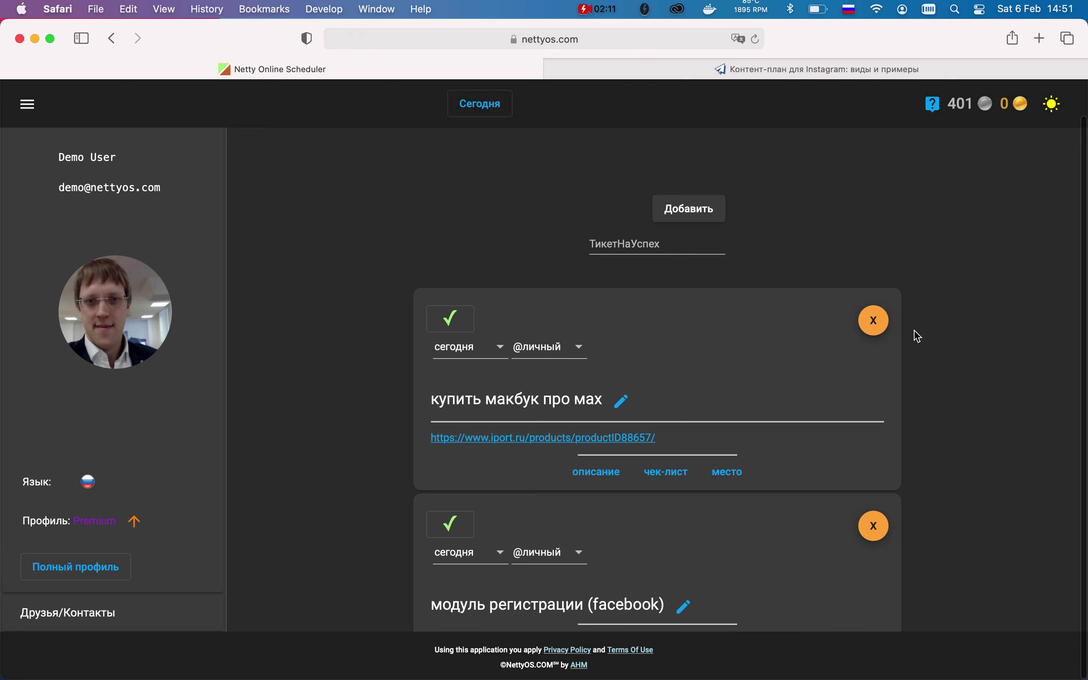
pyautogui.scroll(2, 918, 336)
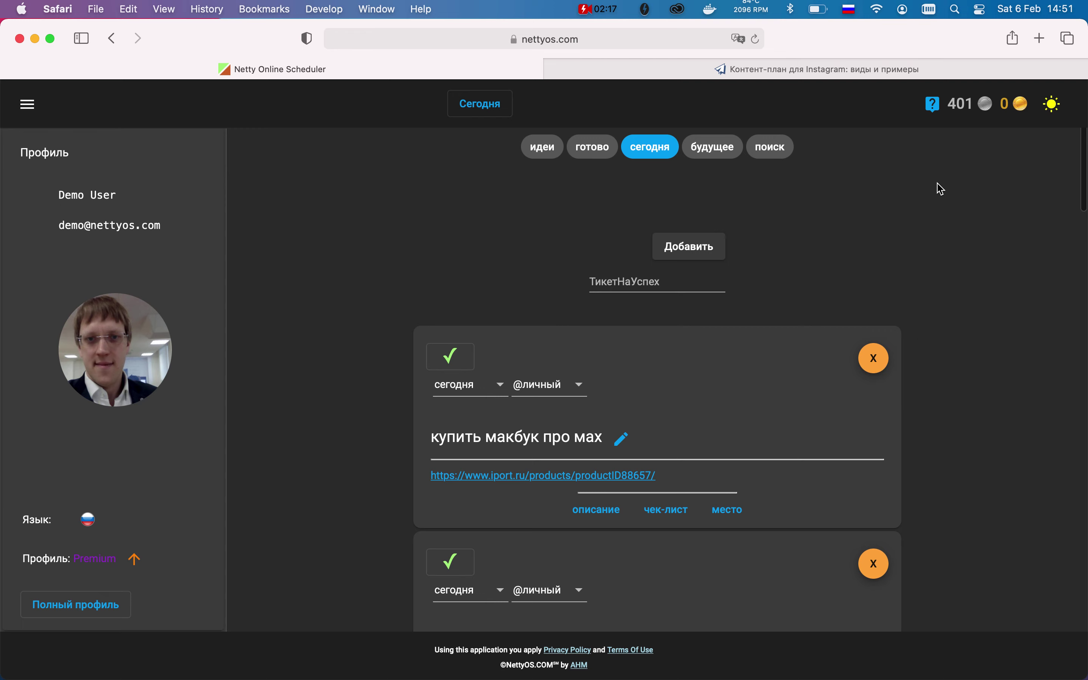
# Close the browser tab with the Instagram content-plan article and toggle the help mode beside the coin balances
pyautogui.press('super+plus')
pyautogui.press('super+plus')
pyautogui.press('super+plus')
pyautogui.click(556, 70)
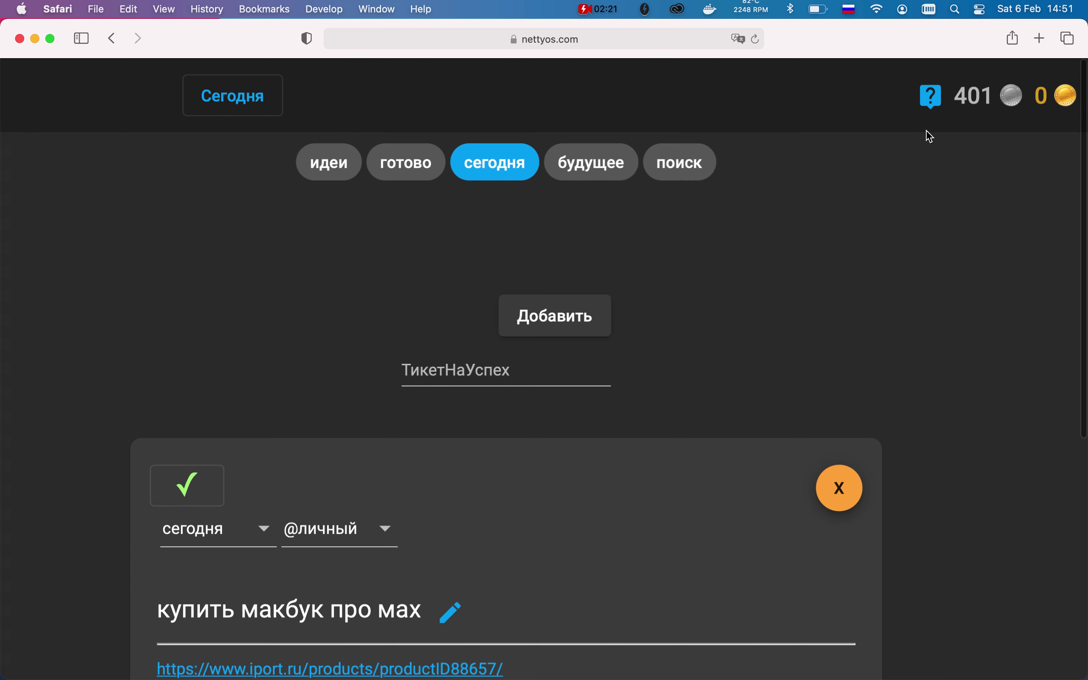
pyautogui.click(930, 99)
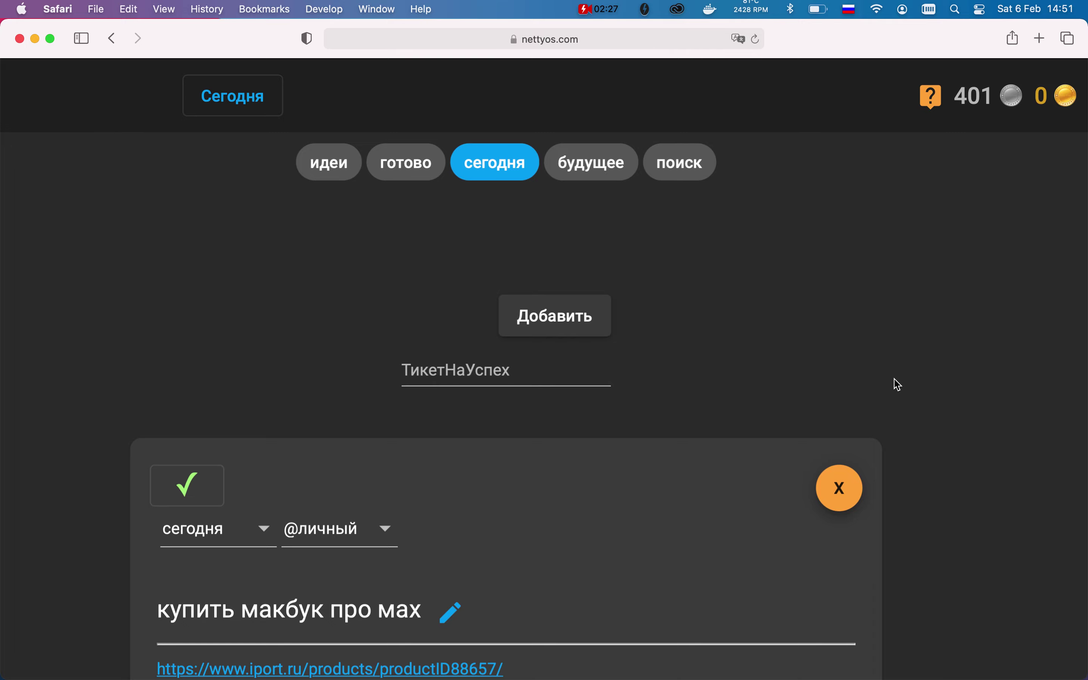
pyautogui.scroll(-5, 904, 391)
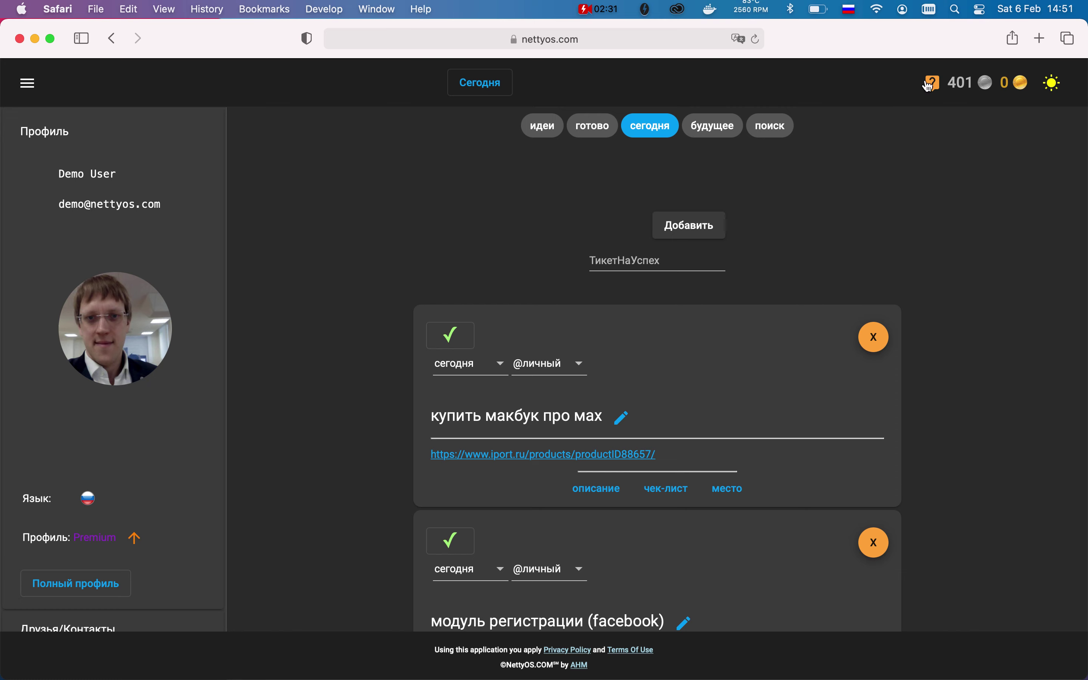
# Turn on help mode, bring up the explanation of the first ticket's delete control and close it after reading
pyautogui.click(935, 84)
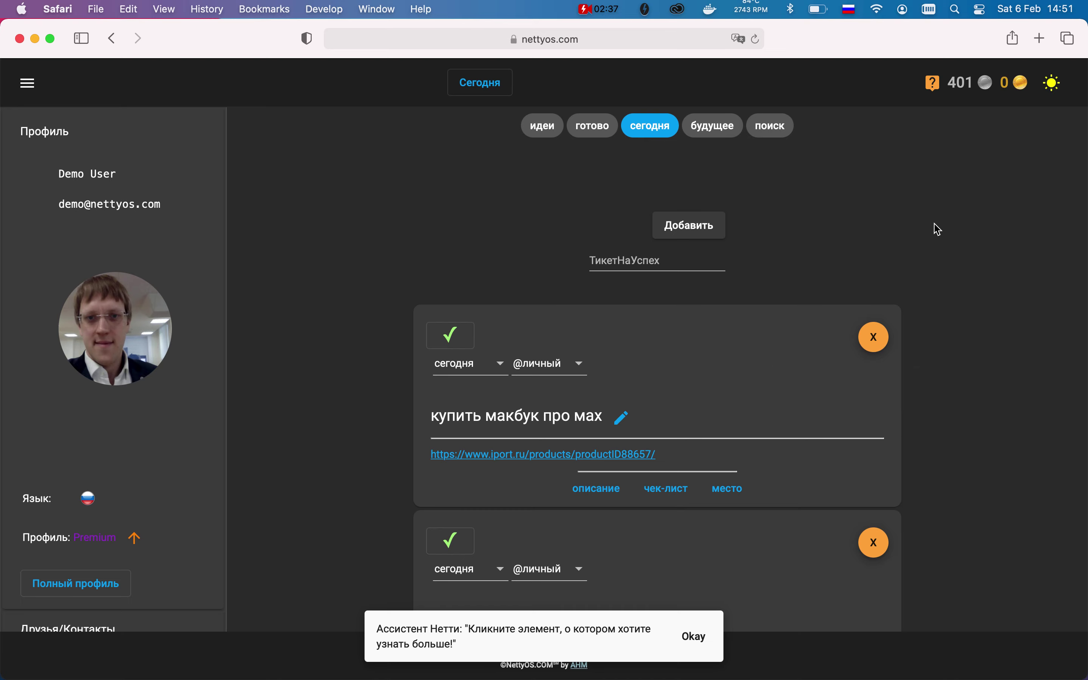
pyautogui.click(877, 347)
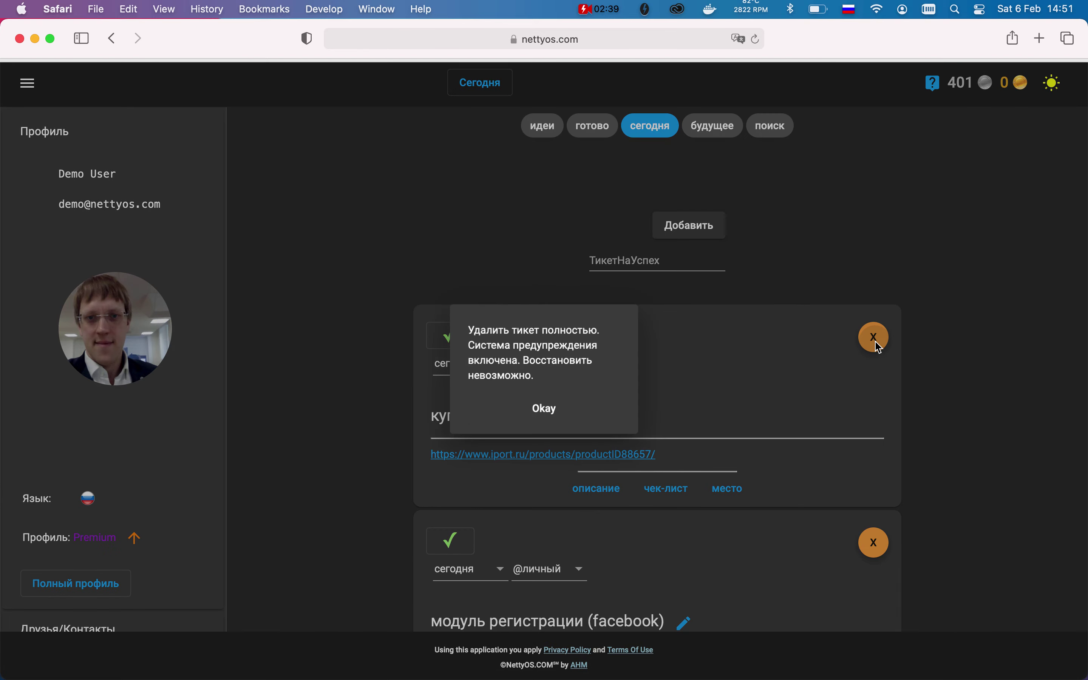
pyautogui.scroll(5, 708, 358)
pyautogui.hscroll(-3, 708, 357)
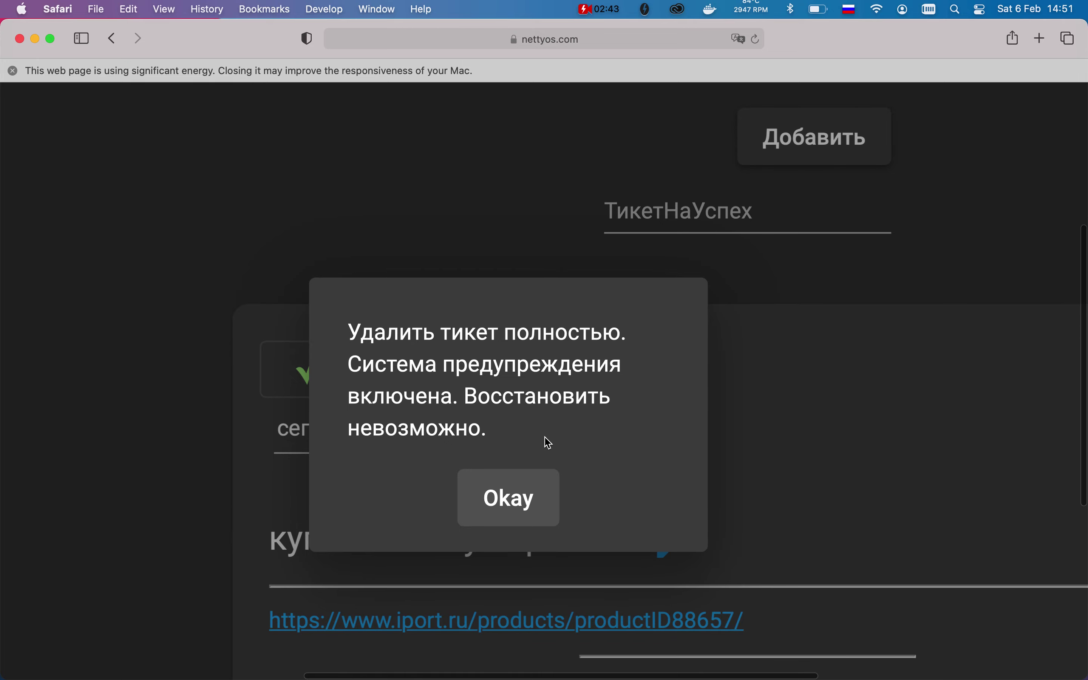
pyautogui.click(522, 495)
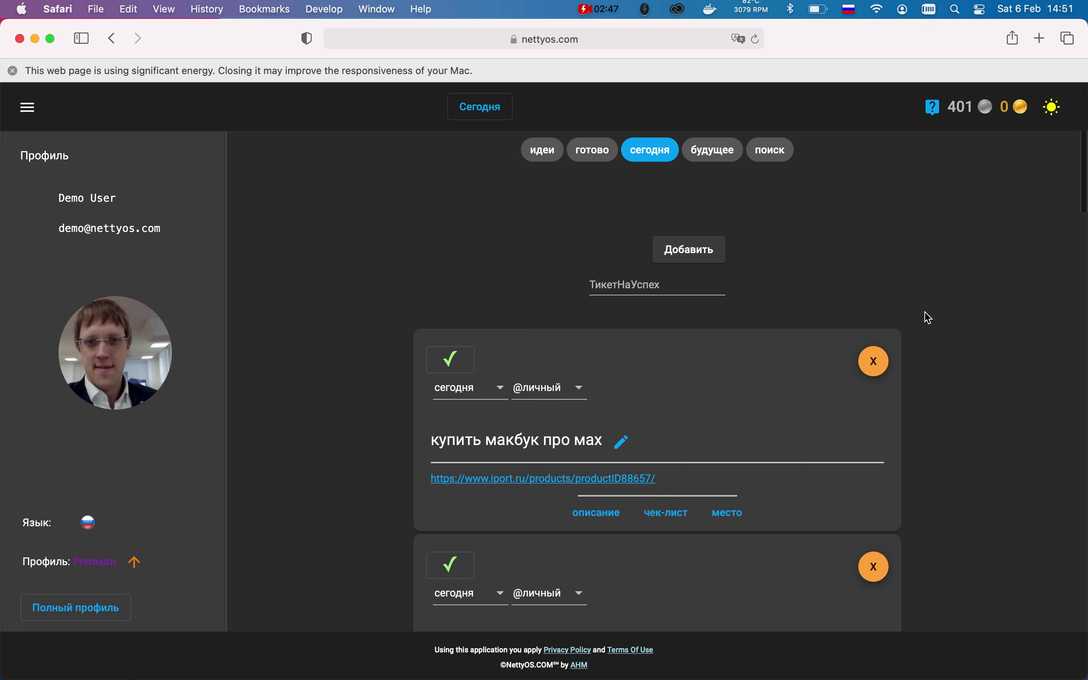
# Add a ticket named "Тикет для удаления" to today's list and delete it completely
pyautogui.click(634, 281)
pyautogui.write('Тикет для удаления')
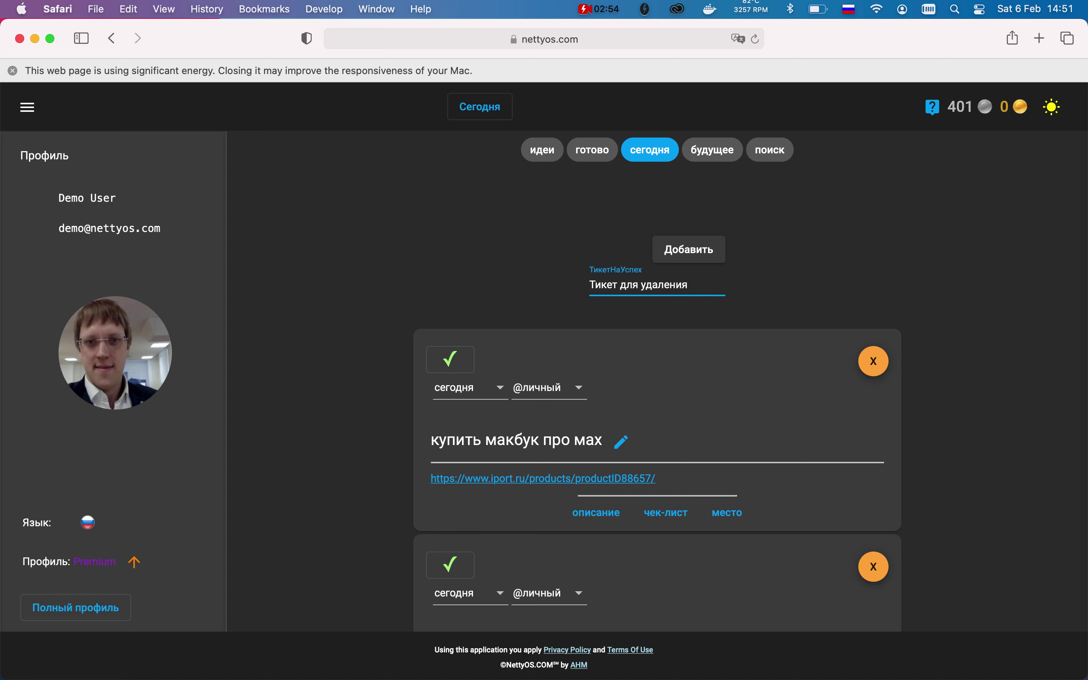
pyautogui.press('Return')
pyautogui.click(874, 374)
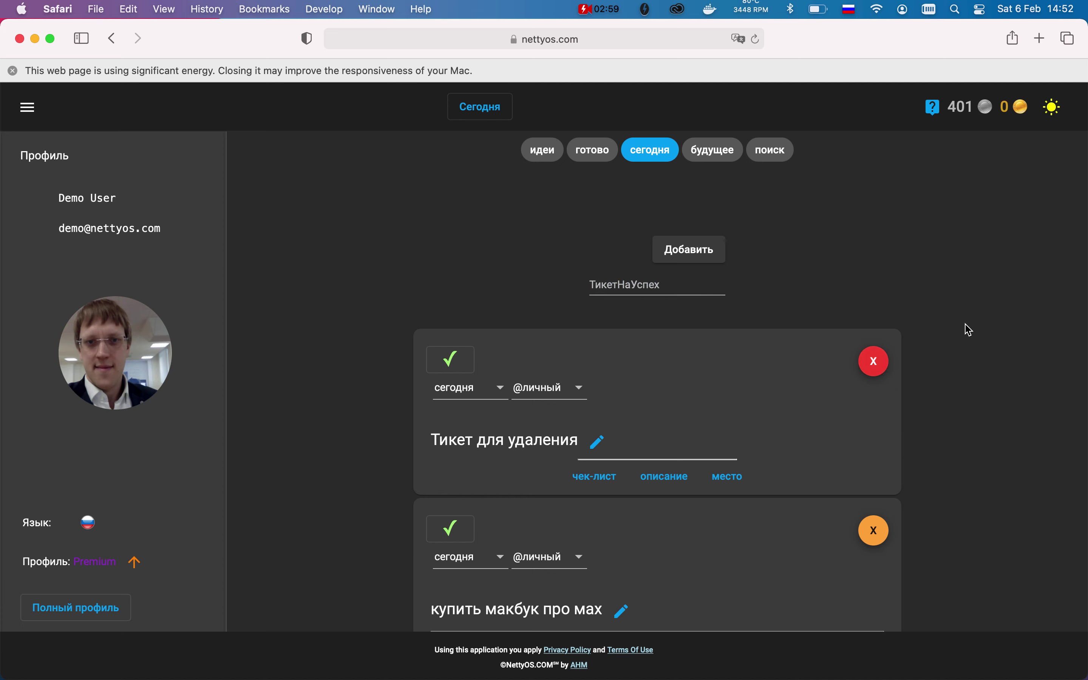
pyautogui.click(878, 363)
pyautogui.click(880, 366)
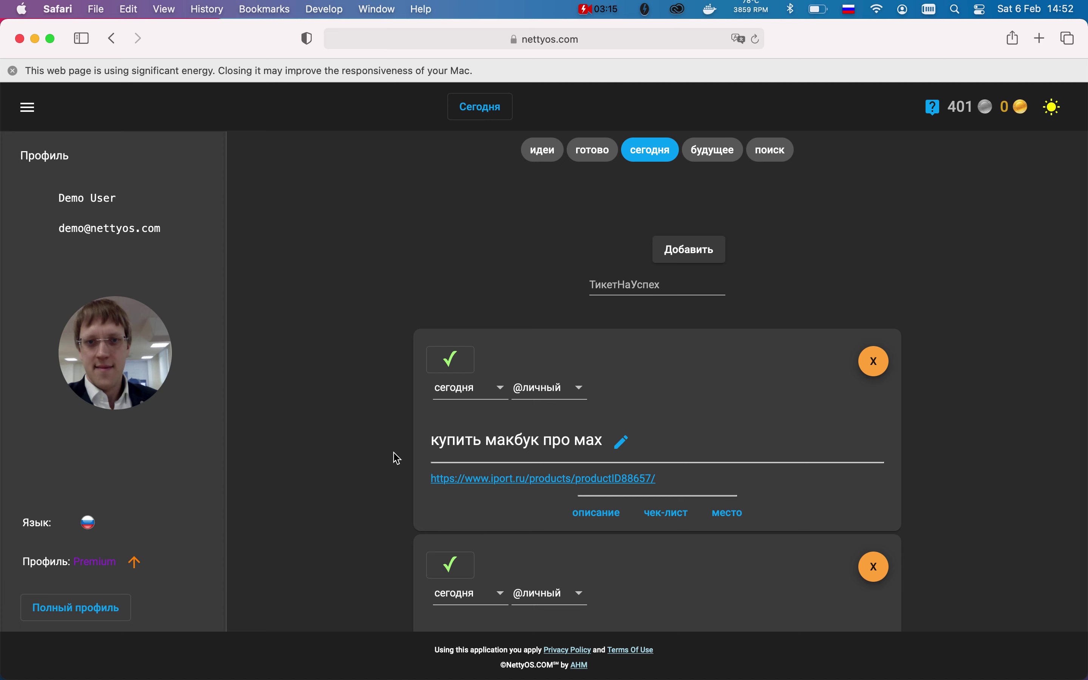
# Change the status of the "купить макбук про мах" ticket to "идея/мечта"
pyautogui.scroll(-1, 396, 458)
pyautogui.scroll(1, 397, 458)
pyautogui.scroll(-15, 397, 458)
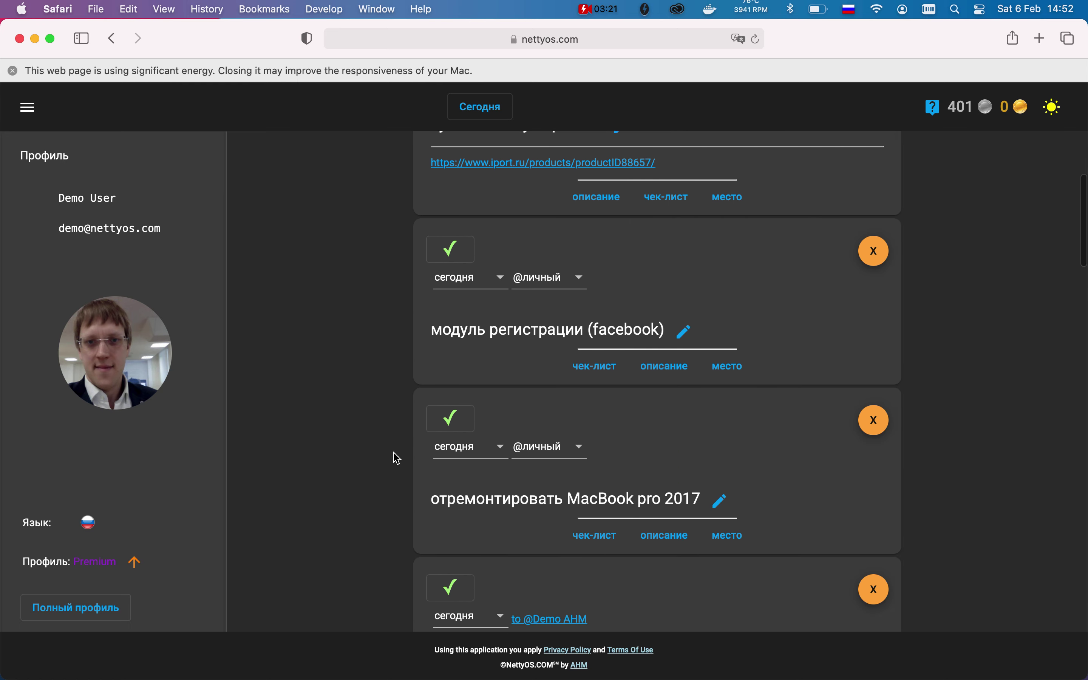
pyautogui.scroll(-15, 397, 458)
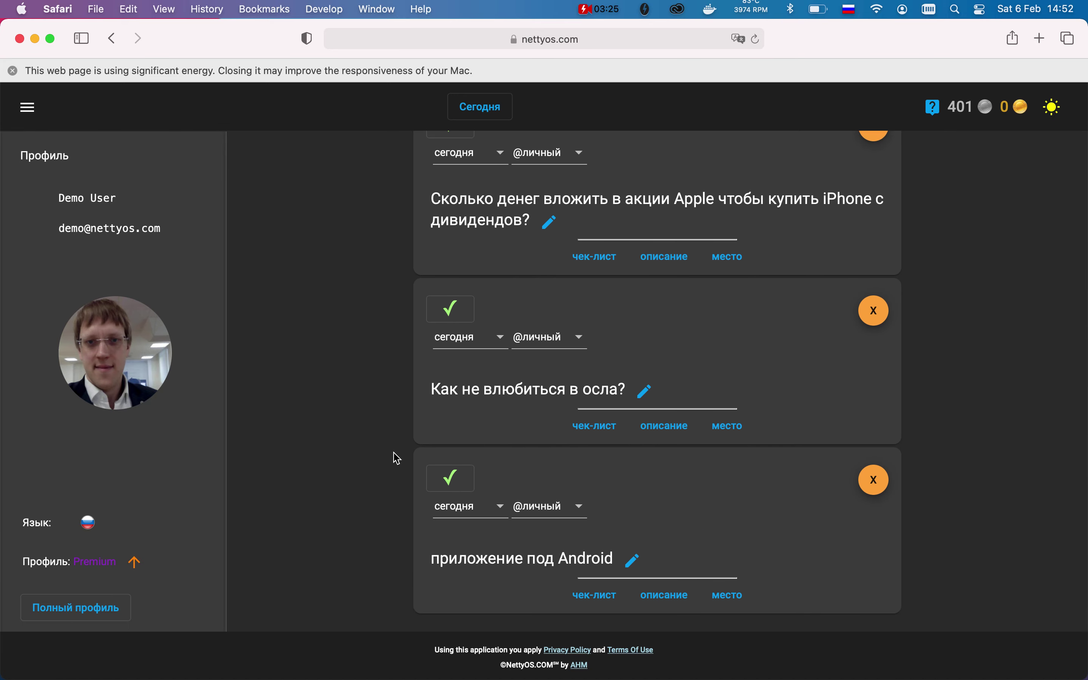
pyautogui.scroll(20, 397, 458)
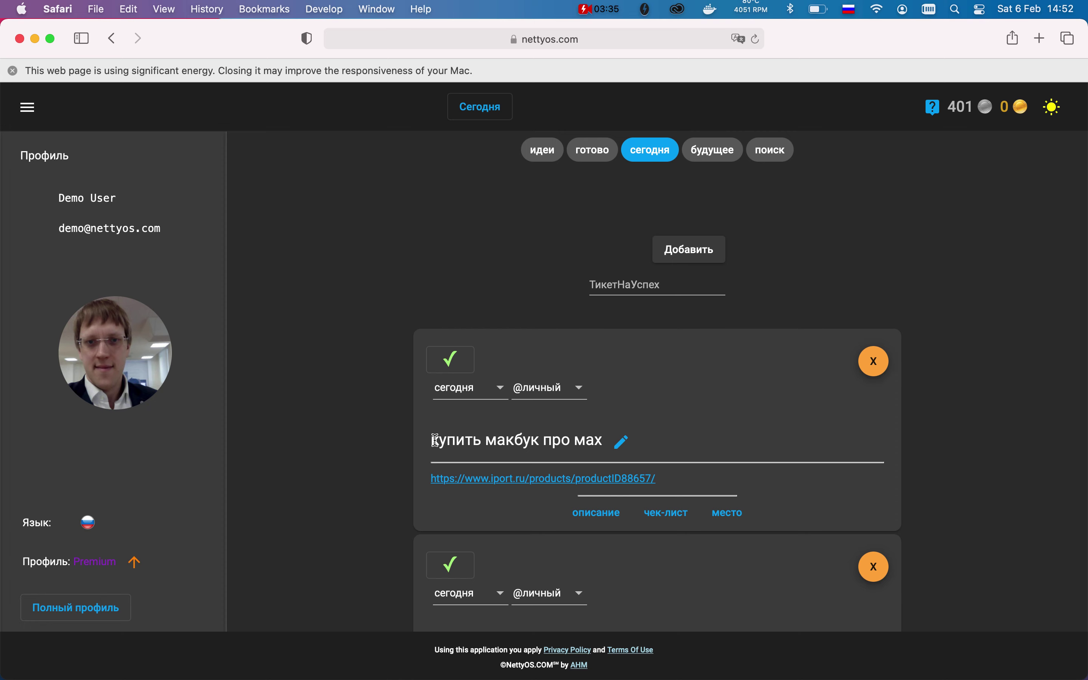
pyautogui.moveTo(431, 440); pyautogui.dragTo(603, 440)
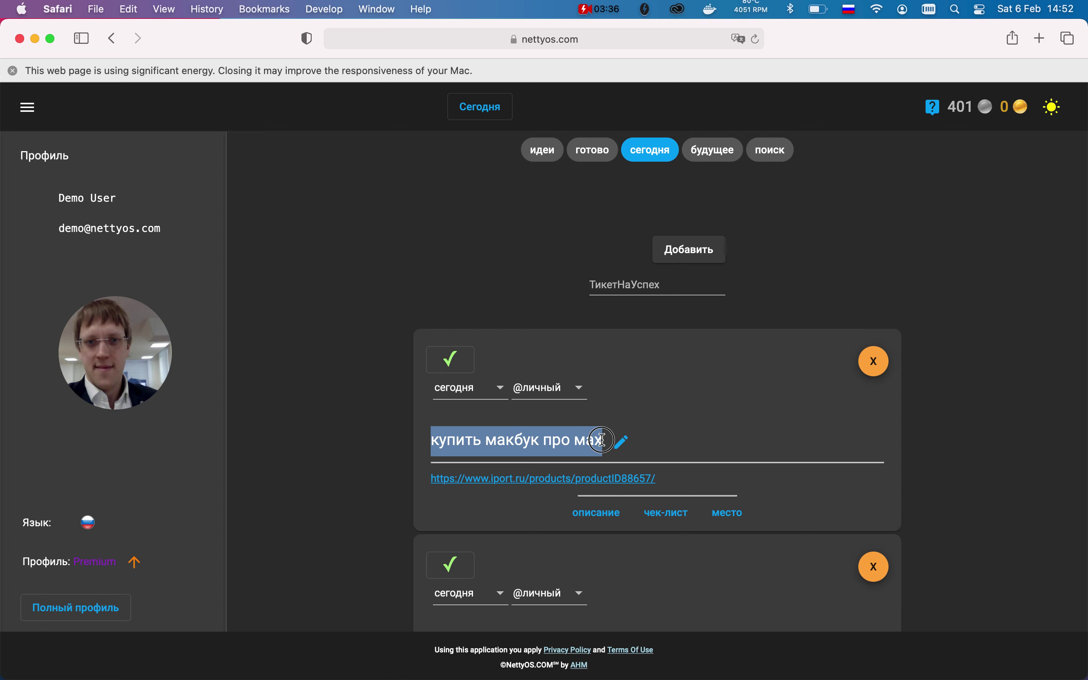
pyautogui.click(675, 382)
pyautogui.scroll(5, 734, 360)
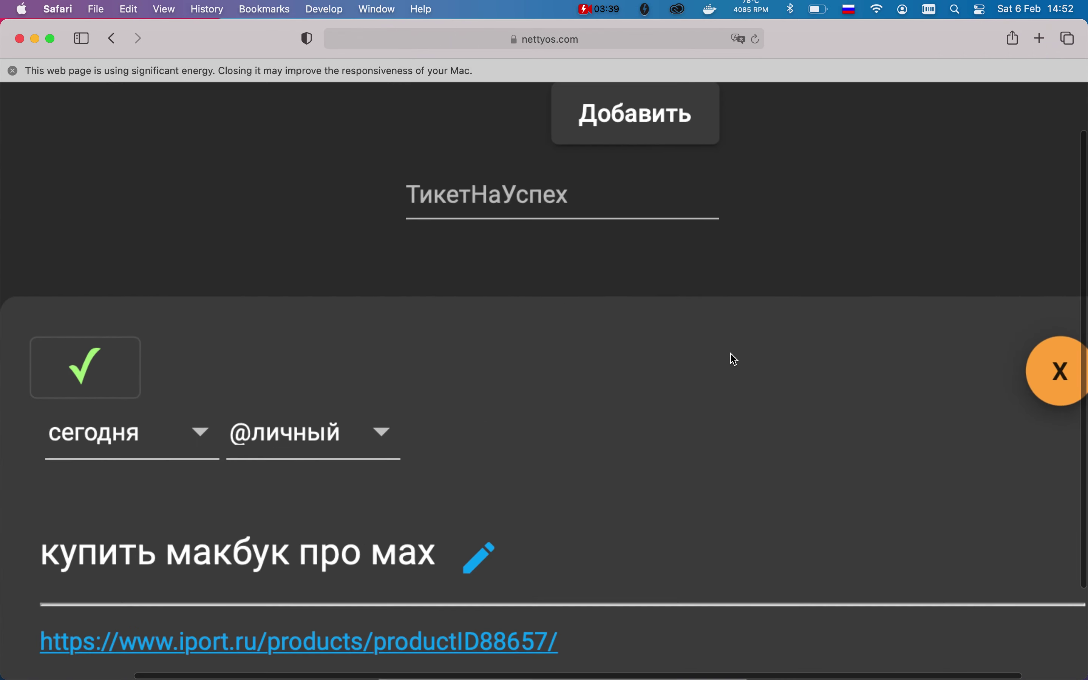
pyautogui.scroll(-5, 733, 358)
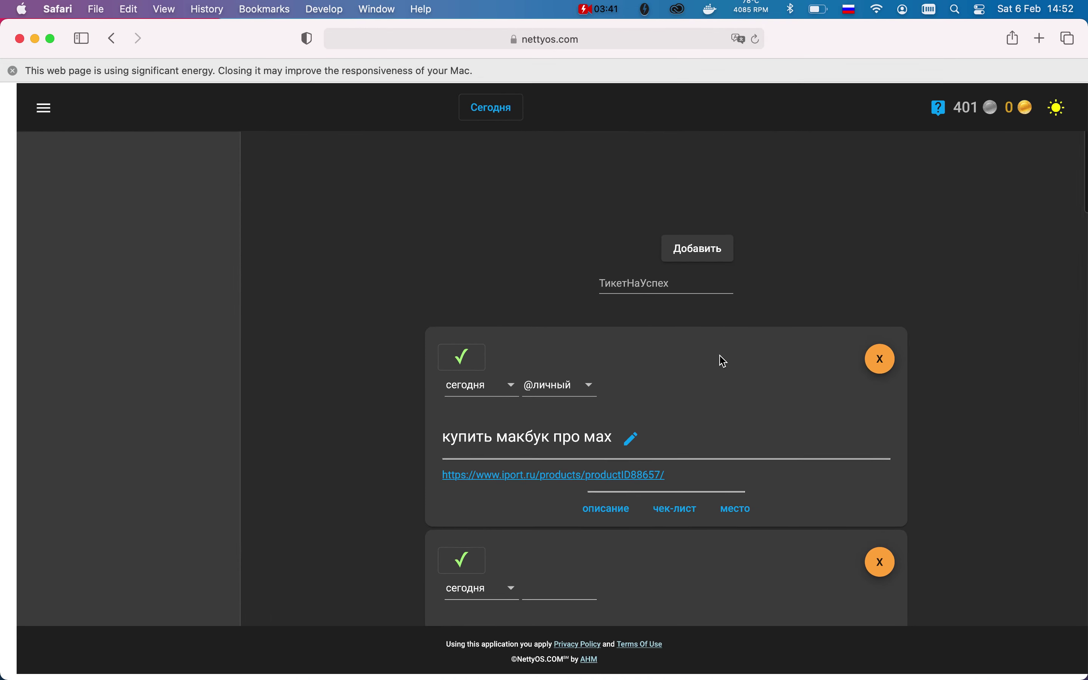
pyautogui.click(470, 396)
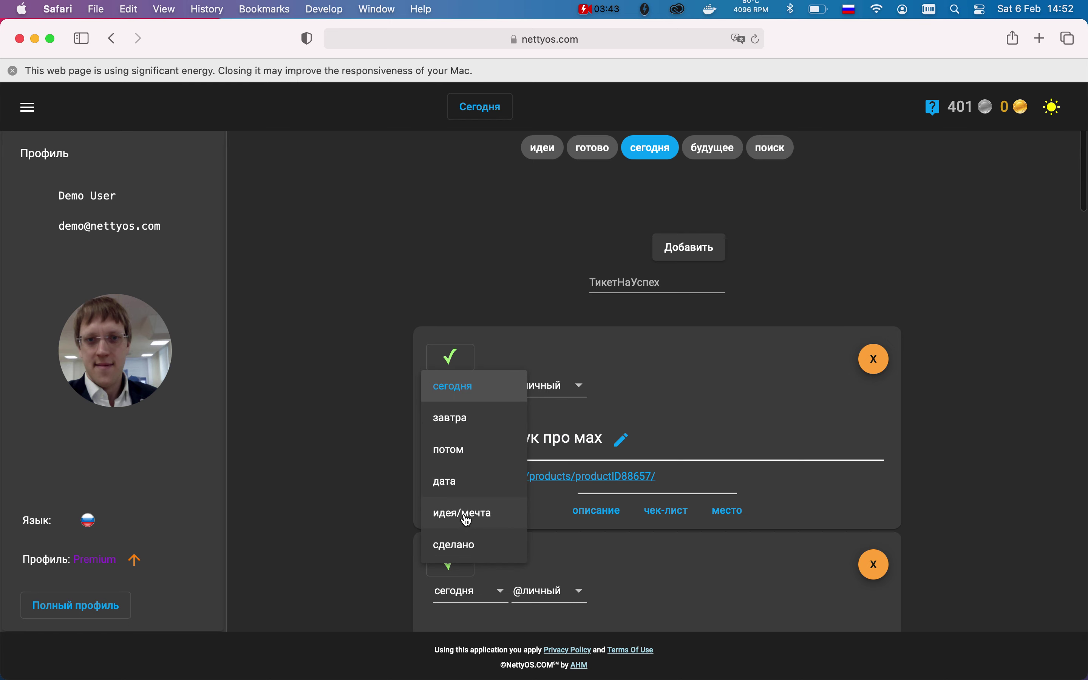
pyautogui.click(464, 512)
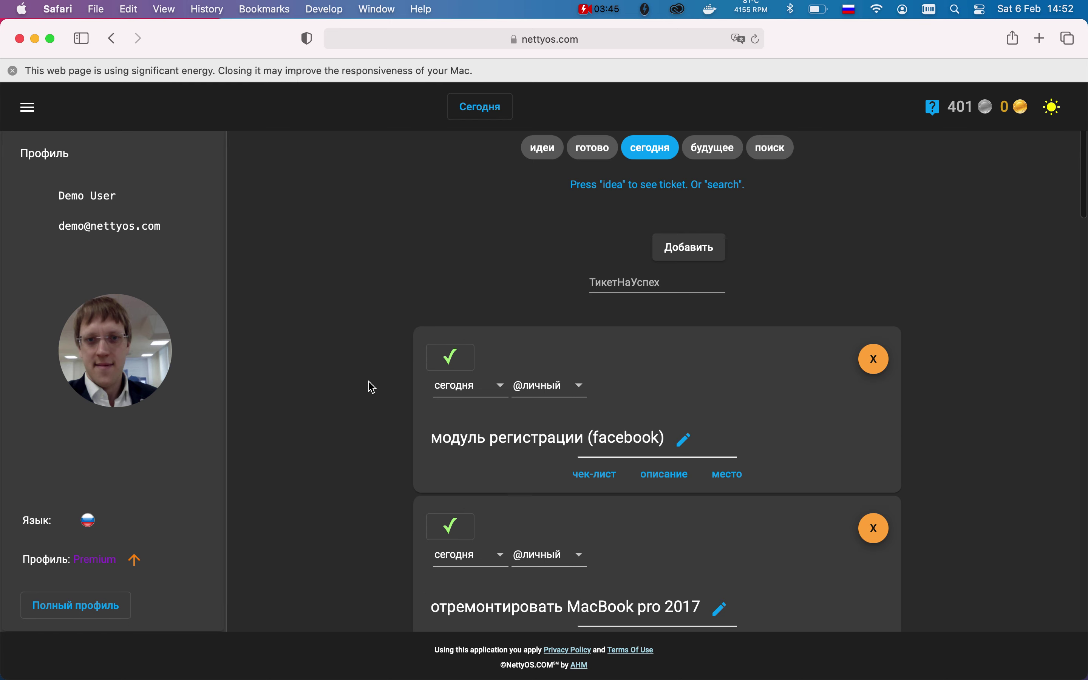
# Mark all tickets above the "Урок 3.3" ticket as done, including "модуль регистрации (facebook)" and the MacBook pro repair tickets
pyautogui.scroll(-5, 371, 387)
pyautogui.scroll(5, 372, 386)
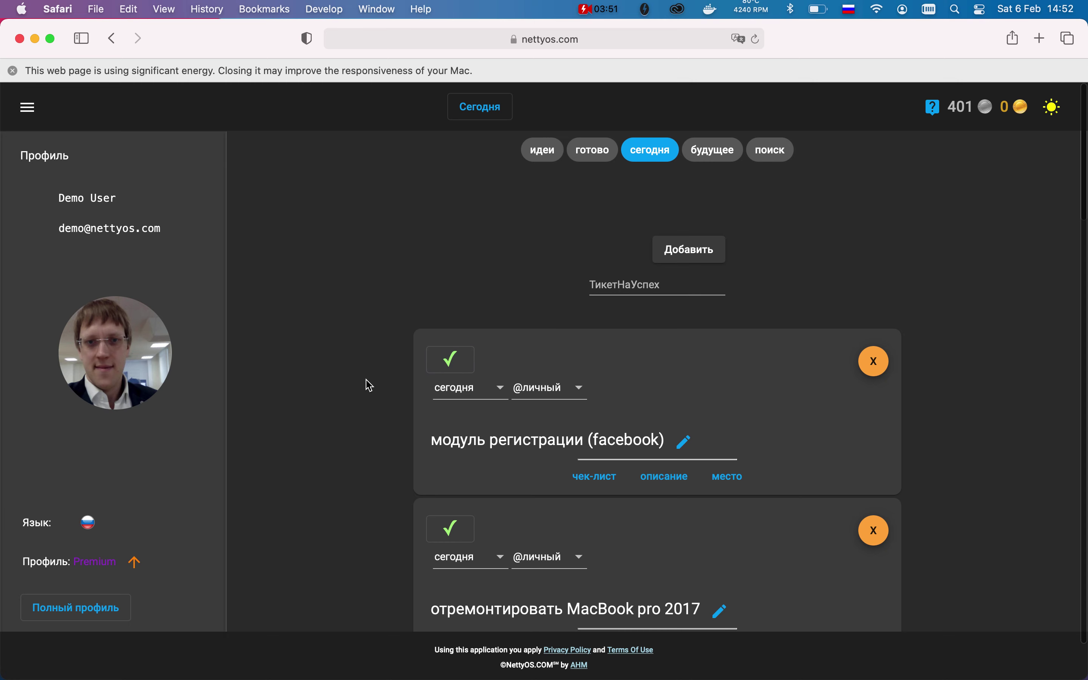
pyautogui.click(452, 362)
pyautogui.click(444, 359)
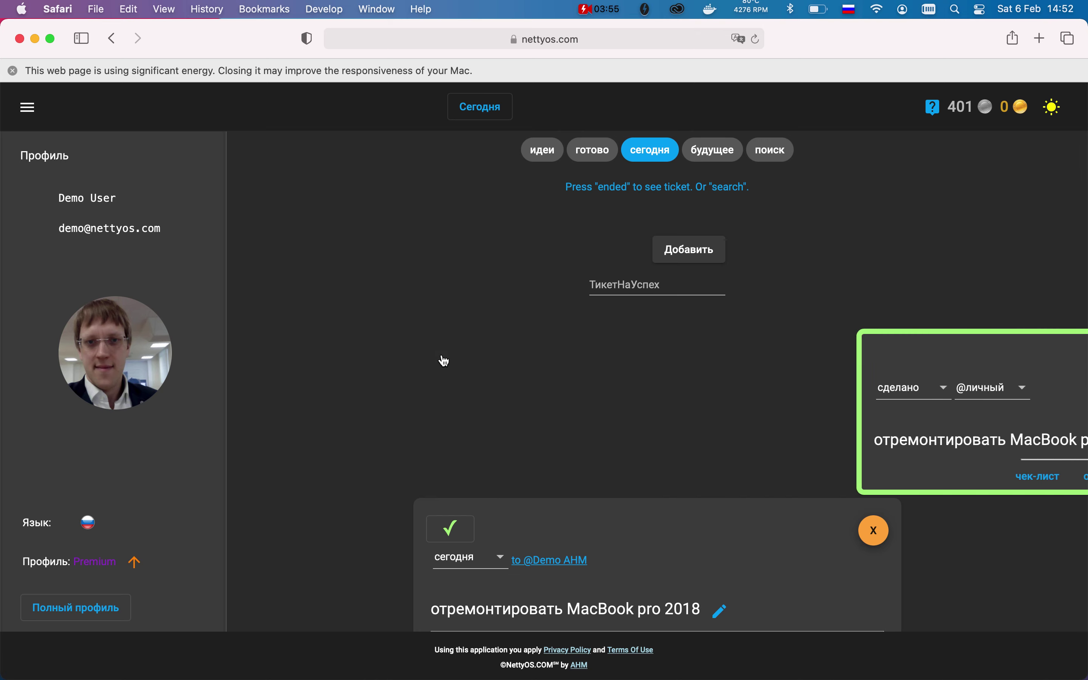
pyautogui.click(450, 360)
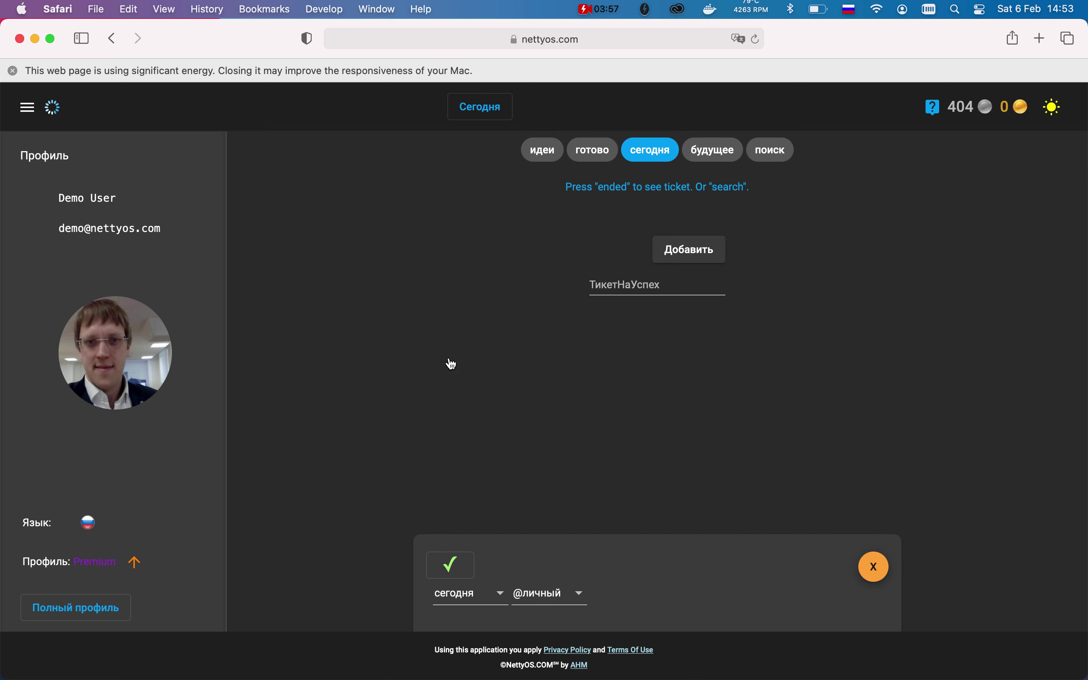
pyautogui.click(451, 361)
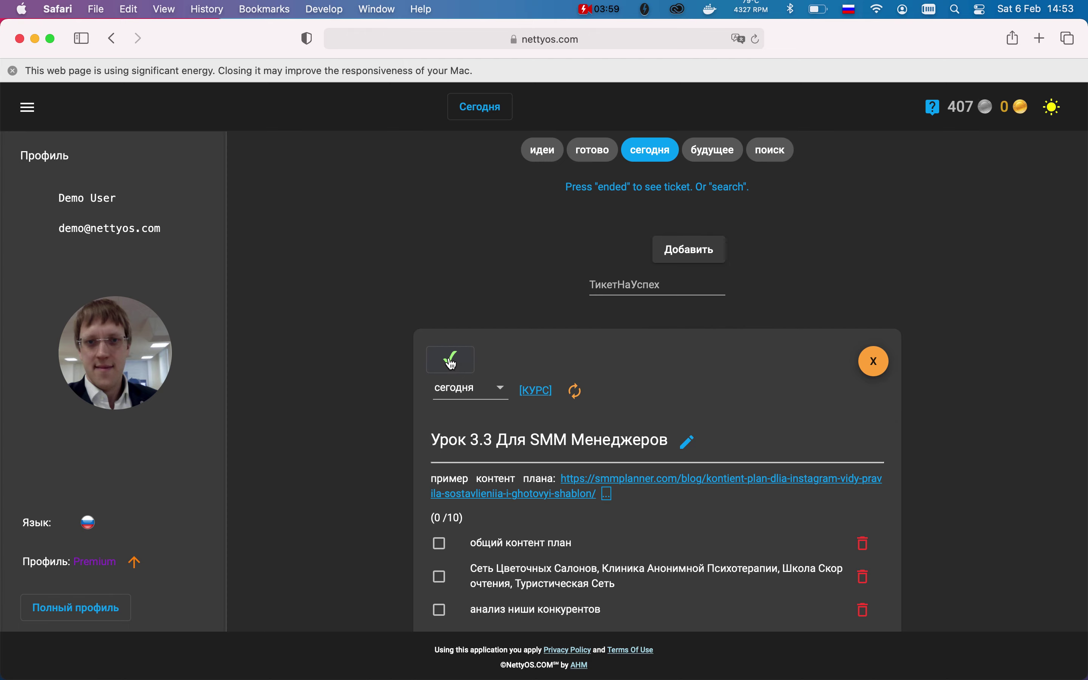
# Mark all tickets below the "Урок 3.3" ticket as done, from "митинг с бостоном" through "приложение под Android"
pyautogui.scroll(-15, 400, 409)
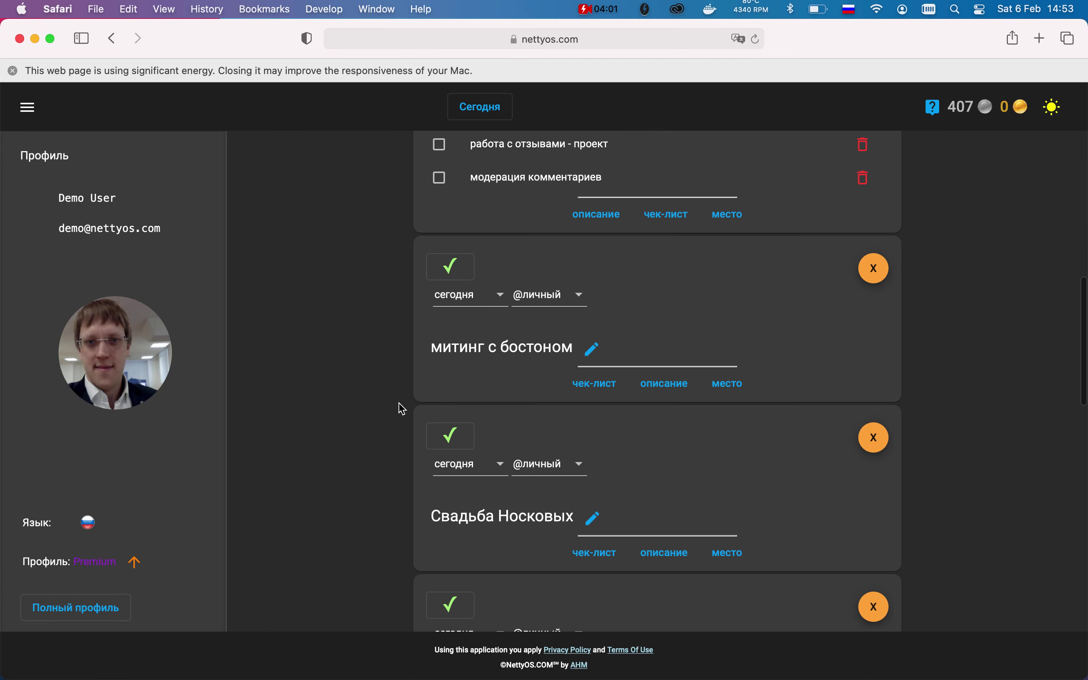
pyautogui.click(452, 275)
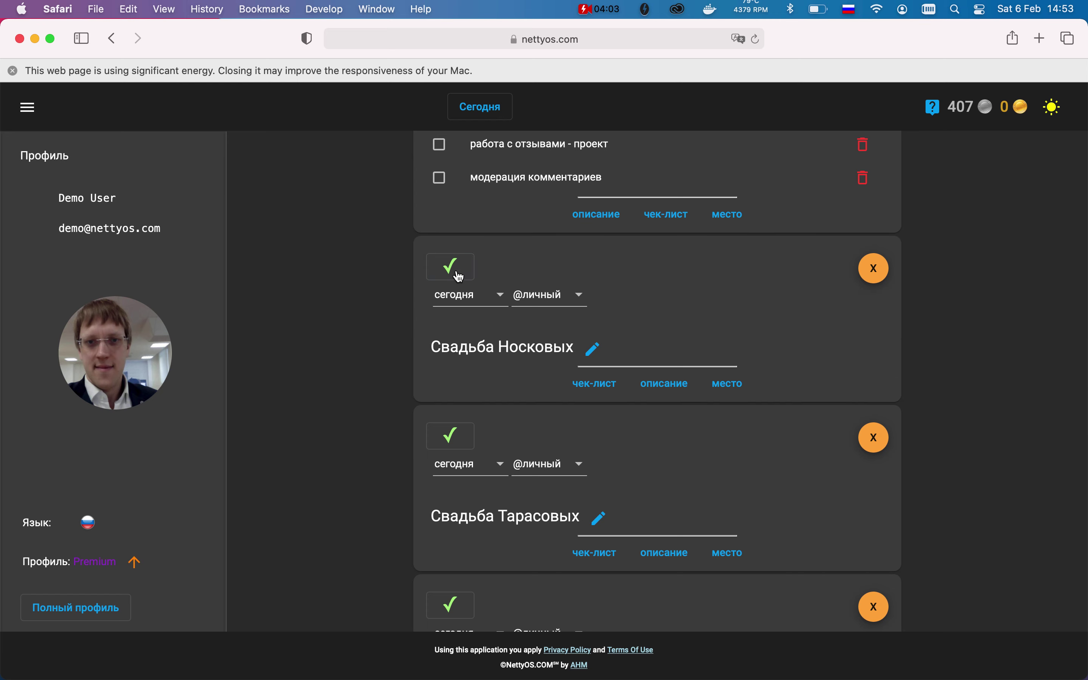
pyautogui.click(452, 275)
pyautogui.click(452, 275)
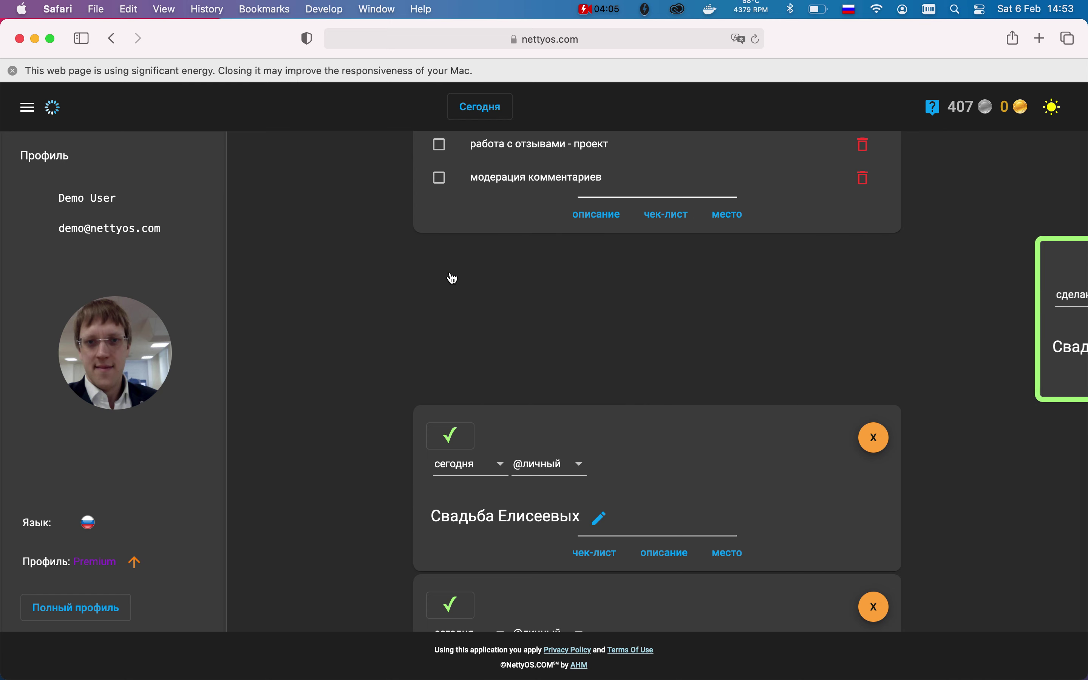
pyautogui.click(452, 276)
pyautogui.click(452, 276)
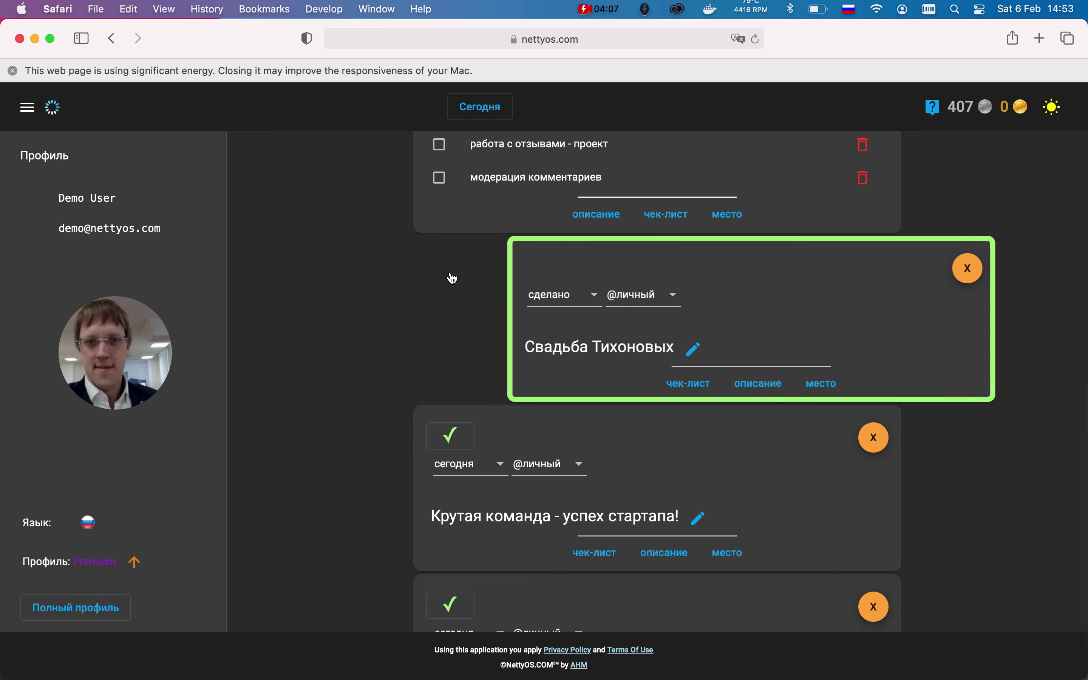
pyautogui.click(452, 275)
pyautogui.click(452, 275)
pyautogui.click(451, 308)
pyautogui.click(463, 508)
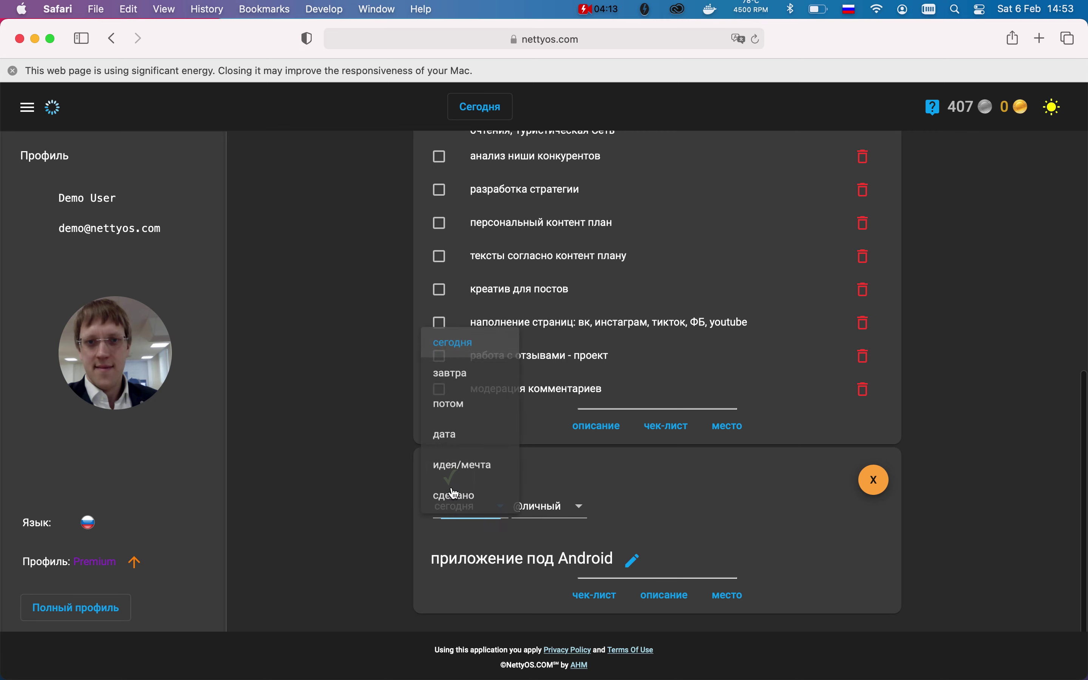
pyautogui.click(384, 466)
pyautogui.click(466, 486)
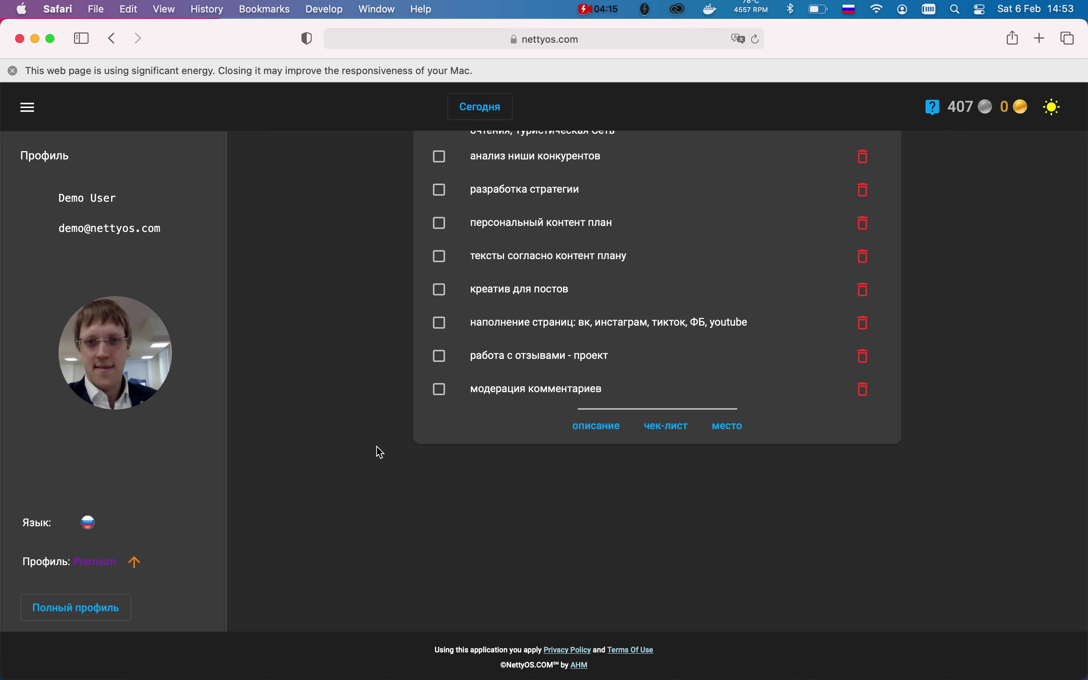
pyautogui.click(602, 9)
pyautogui.click(619, 49)
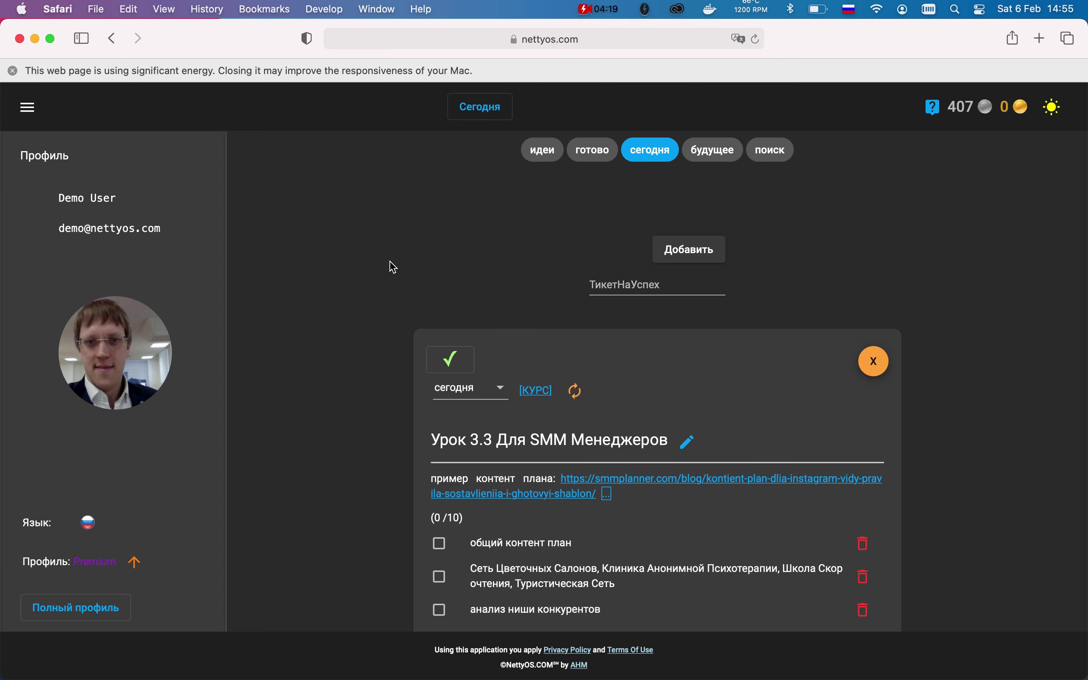
# Review the checklist of the "Урок 3.3 Для SMM Менеджеров" ticket and expand its full description to read it
pyautogui.scroll(-6, 392, 267)
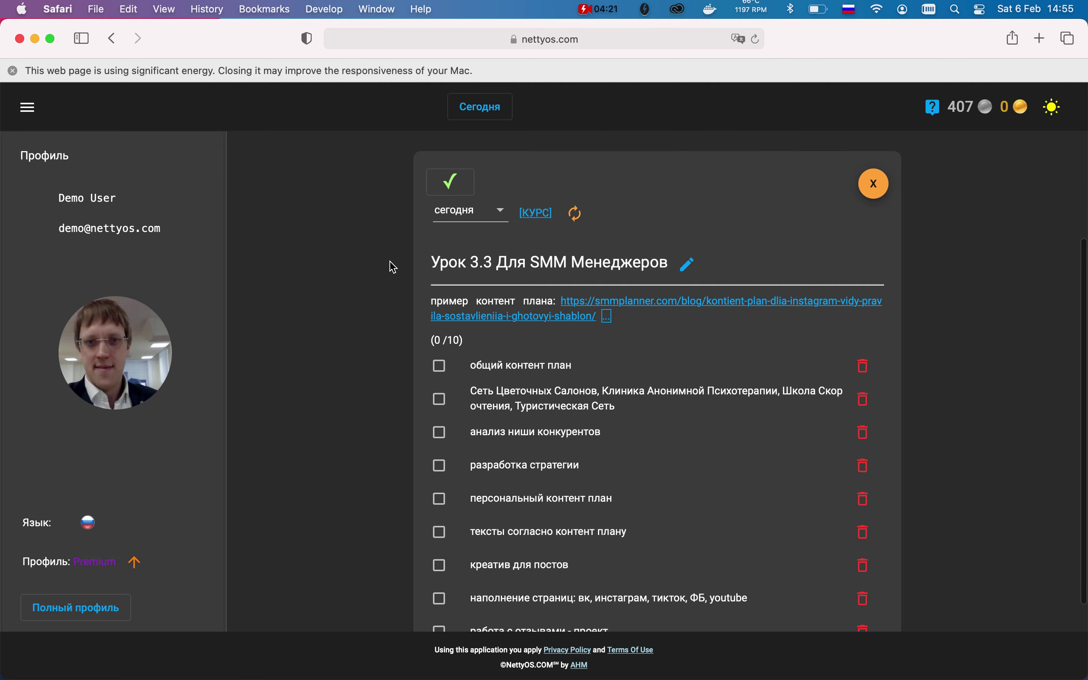
pyautogui.scroll(6, 391, 265)
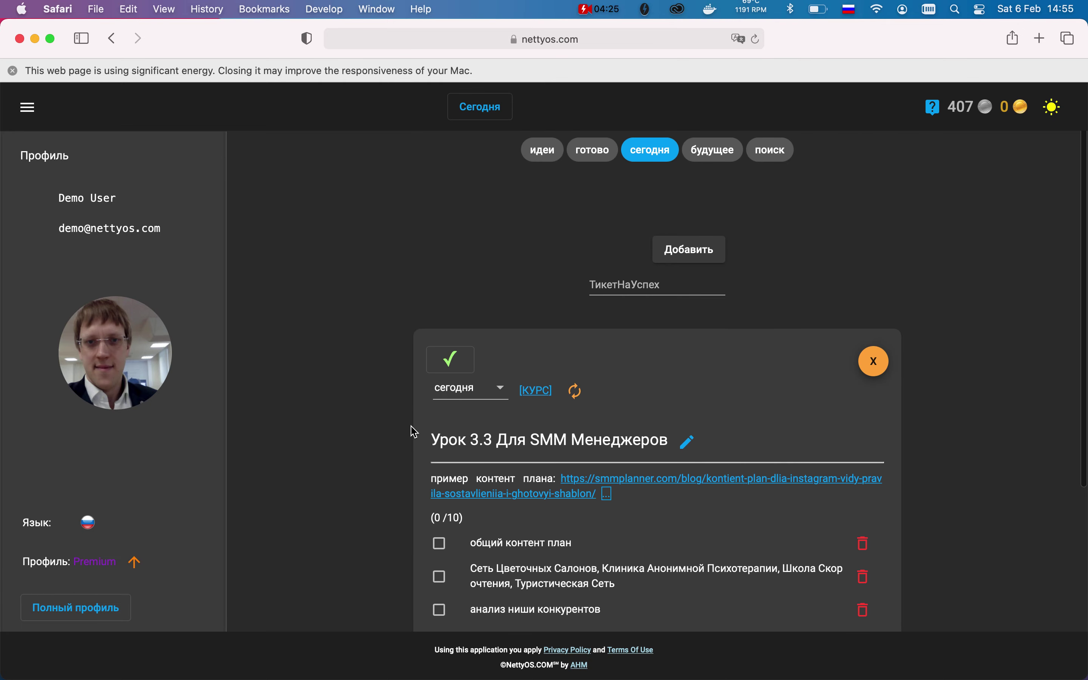
pyautogui.scroll(-5, 412, 431)
pyautogui.scroll(-2, 416, 410)
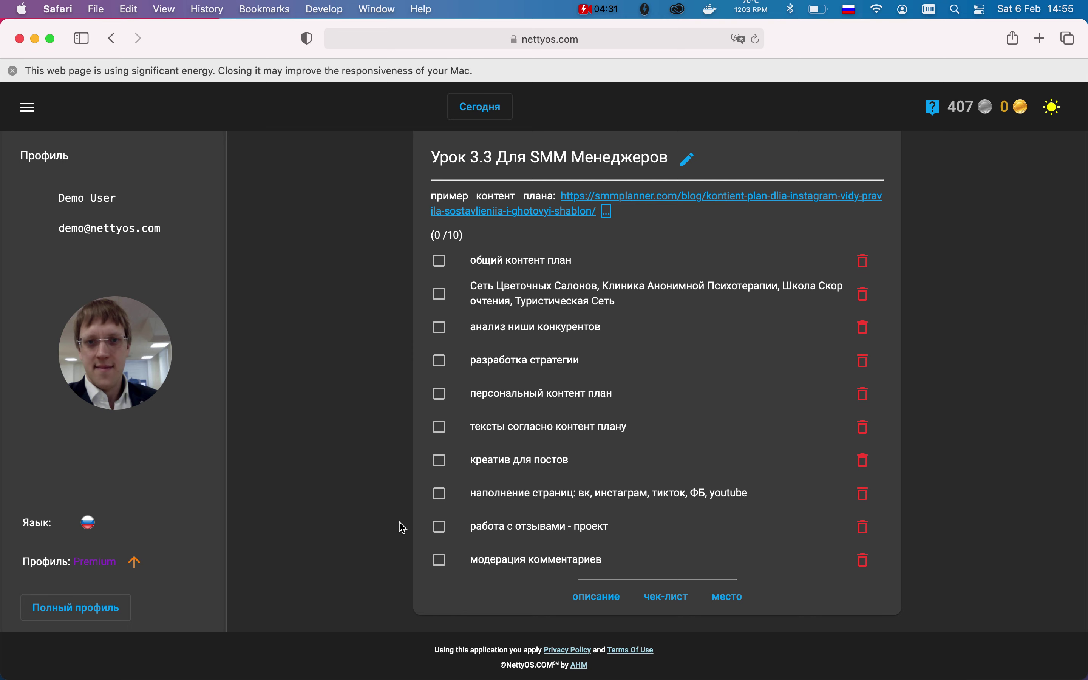
pyautogui.scroll(3, 391, 322)
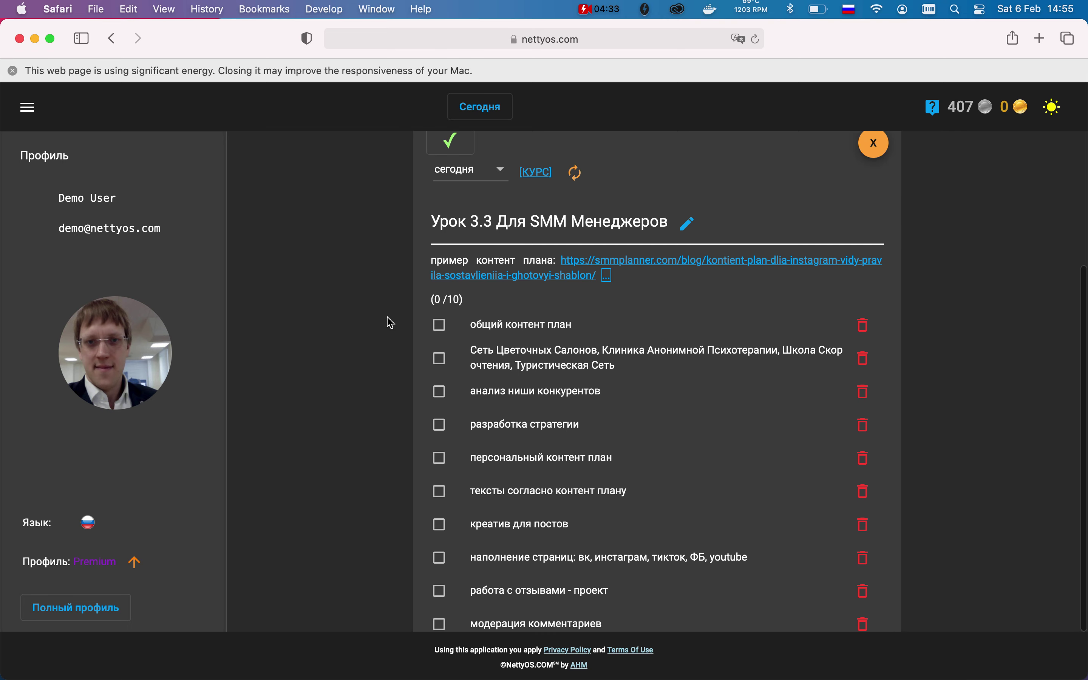
pyautogui.click(606, 276)
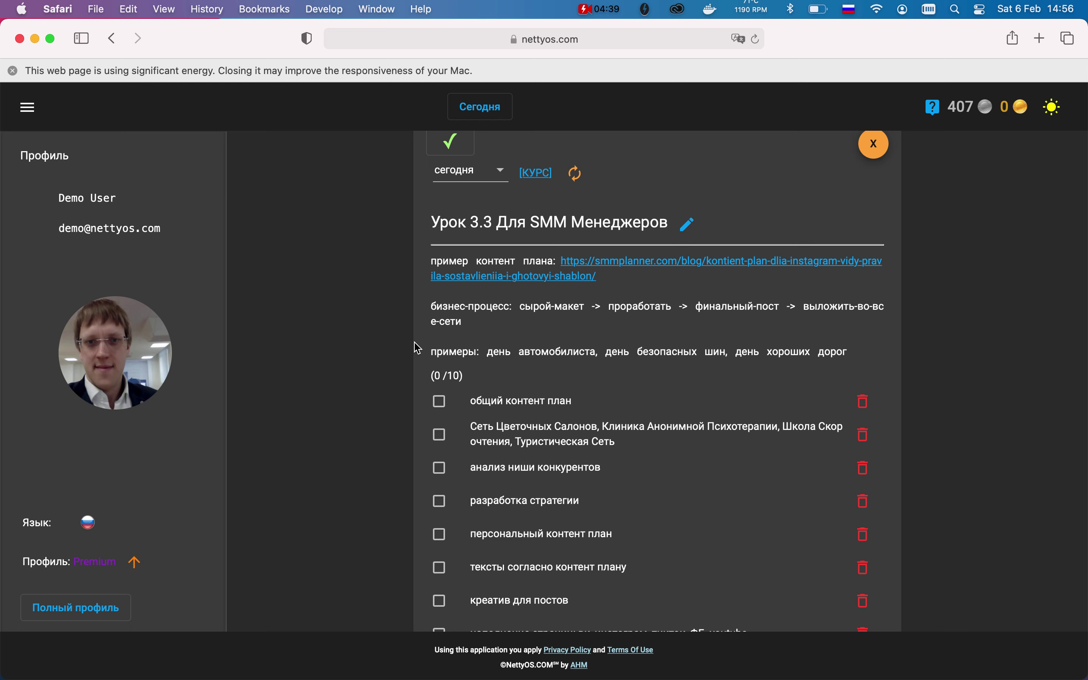
pyautogui.scroll(-3, 417, 347)
pyautogui.scroll(7, 417, 348)
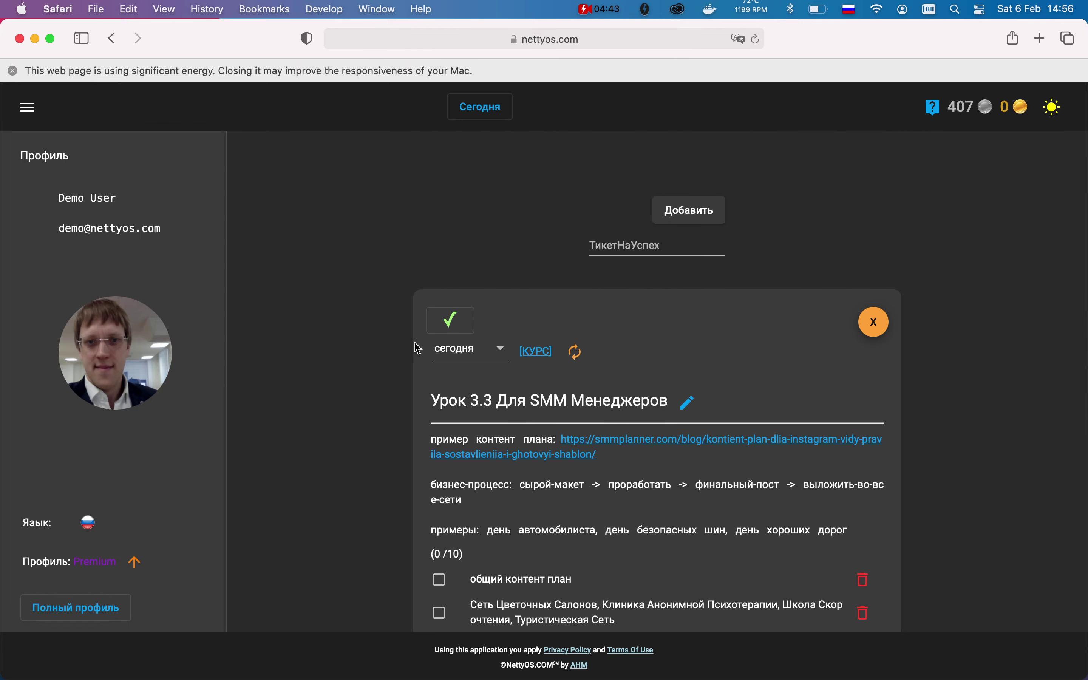
# Open the nettyos guide and find the section "Я использую Нетти для личностного роста и персональных проектов"
pyautogui.click(27, 112)
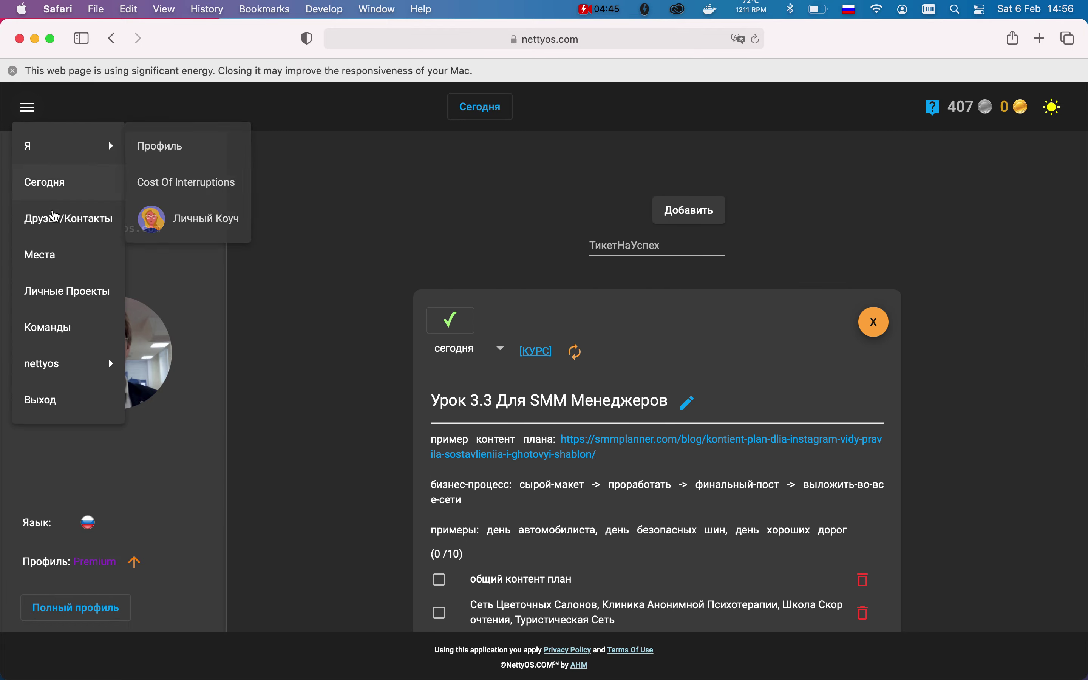
pyautogui.moveTo(59, 362)
pyautogui.click(152, 402)
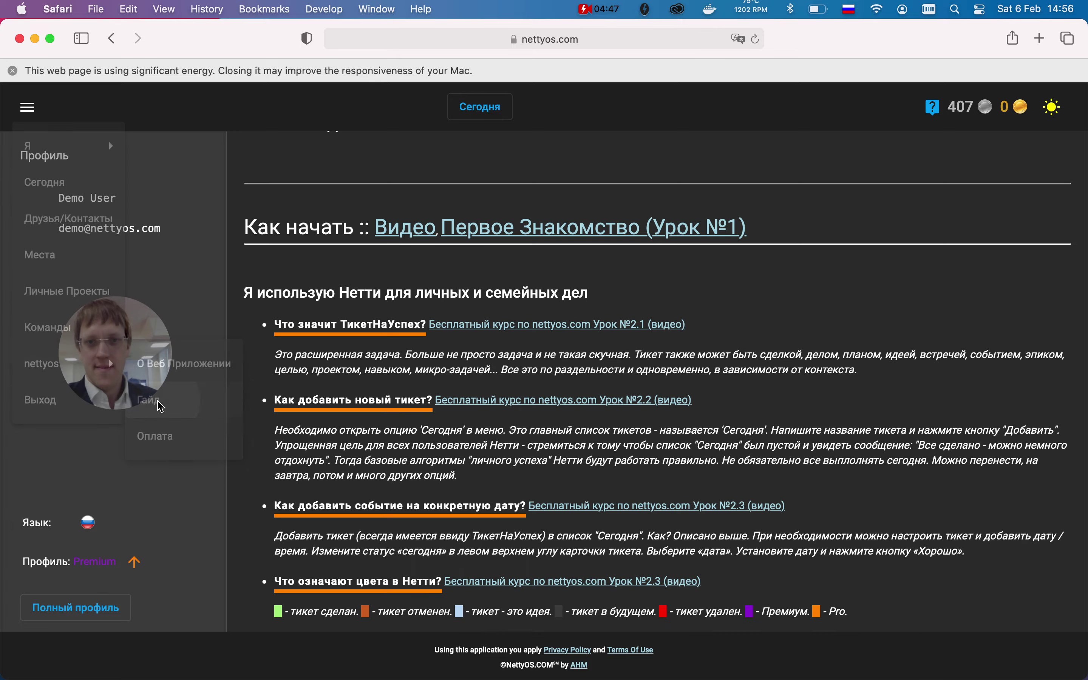
pyautogui.scroll(-10, 352, 328)
pyautogui.scroll(10, 352, 327)
pyautogui.scroll(-6, 245, 340)
pyautogui.moveTo(245, 340); pyautogui.dragTo(753, 331)
pyautogui.click(784, 331)
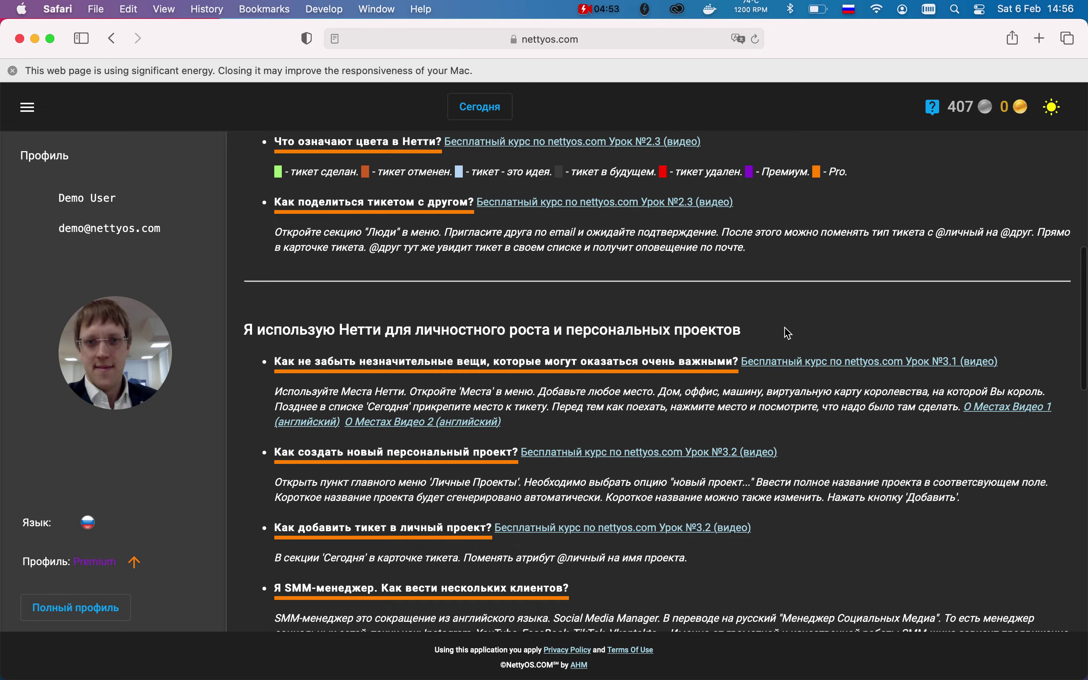
# Look through the guide's section on personal growth and personal projects and return to today's ticket list
pyautogui.scroll(5, 784, 330)
pyautogui.scroll(-5, 785, 328)
pyautogui.scroll(-5, 785, 327)
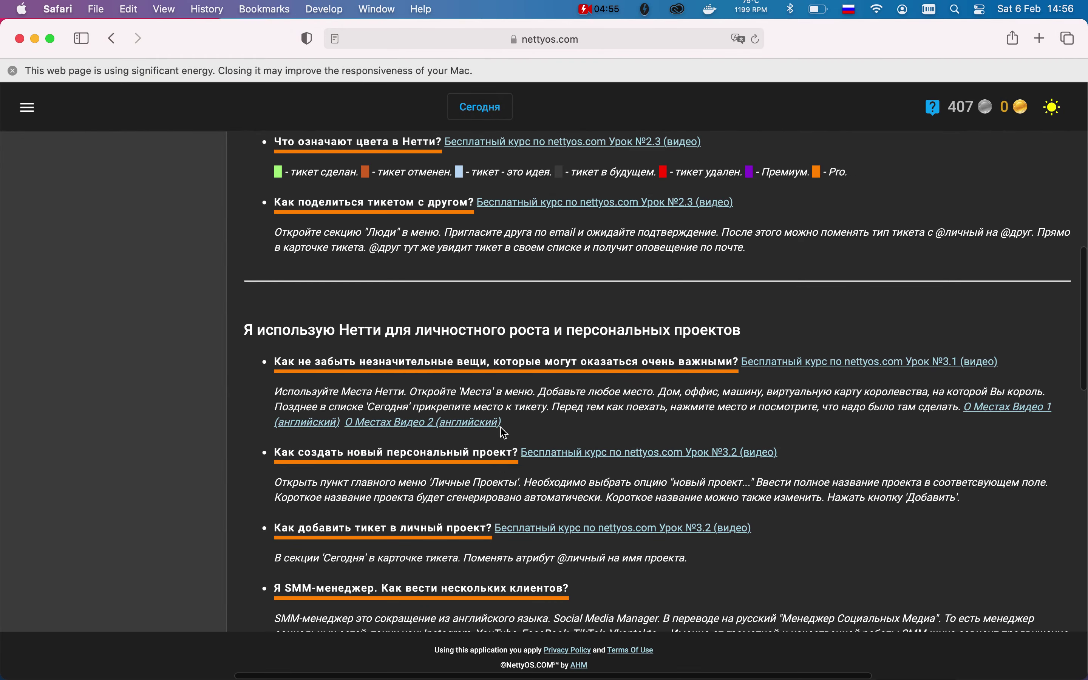
pyautogui.scroll(-2, 405, 441)
pyautogui.click(480, 106)
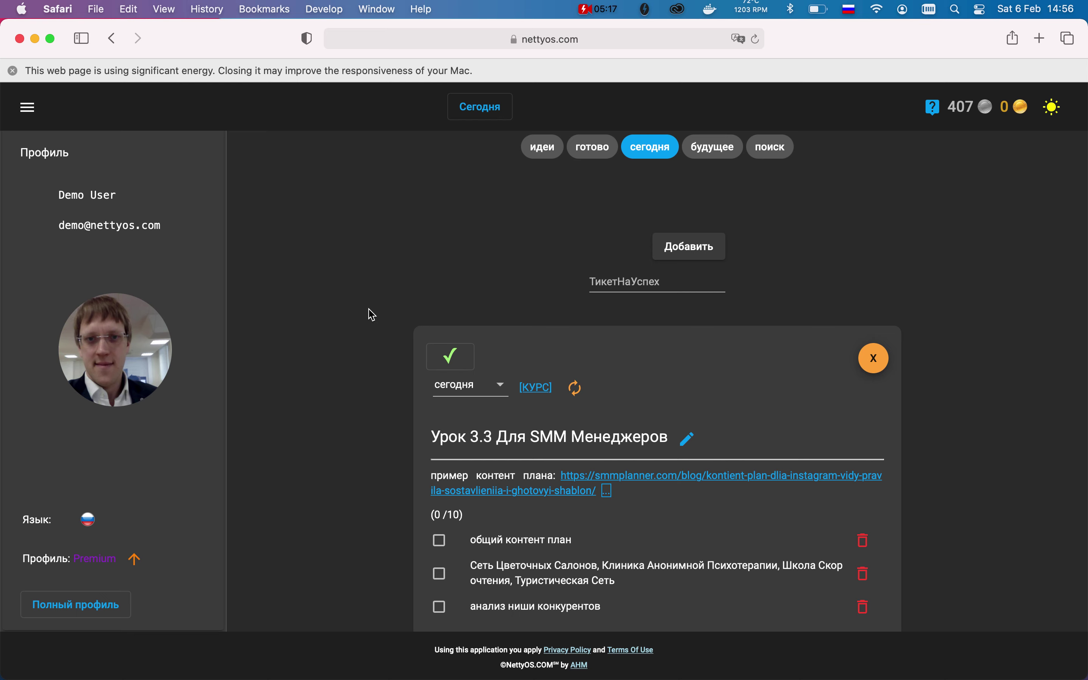
# Review the checklist of the "Урок 3.3 Для SMM Менеджеров" ticket, starting from the item "общий контент план"
pyautogui.scroll(-3, 382, 315)
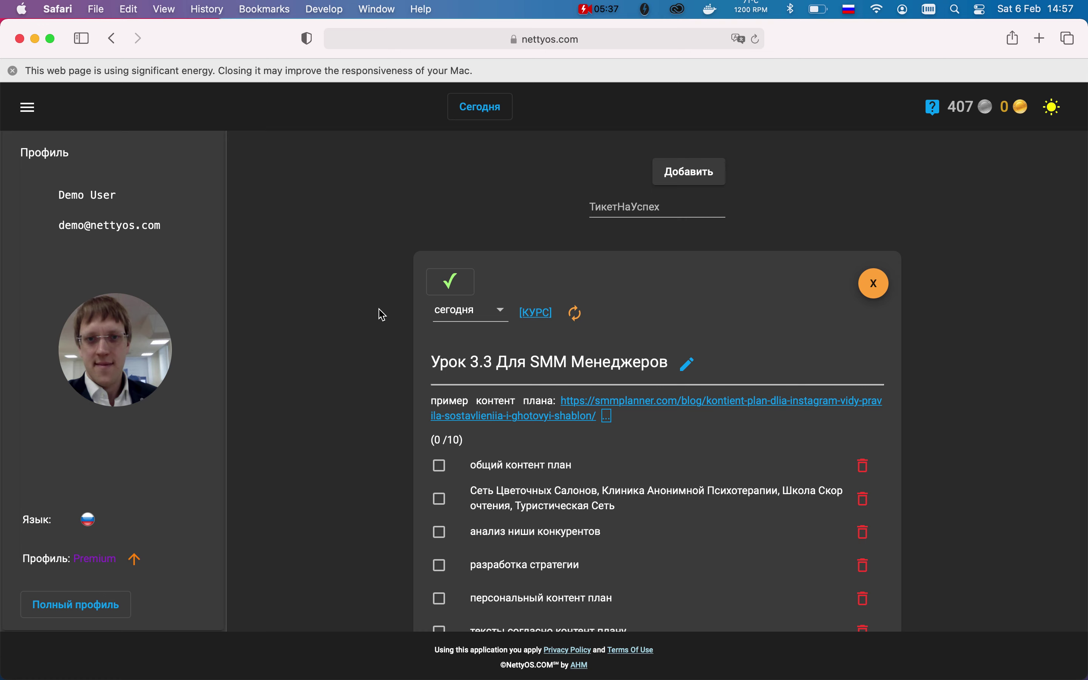
pyautogui.scroll(-5, 383, 314)
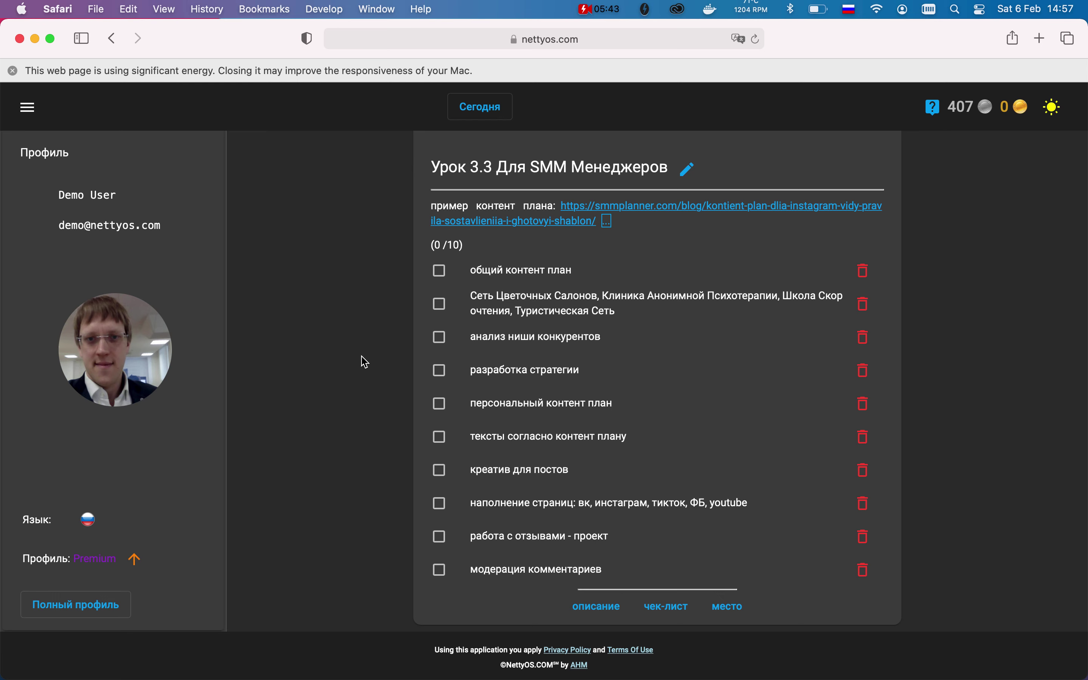
pyautogui.scroll(2, 365, 362)
pyautogui.click(473, 335)
pyautogui.moveTo(474, 335); pyautogui.dragTo(587, 334)
pyautogui.click(589, 334)
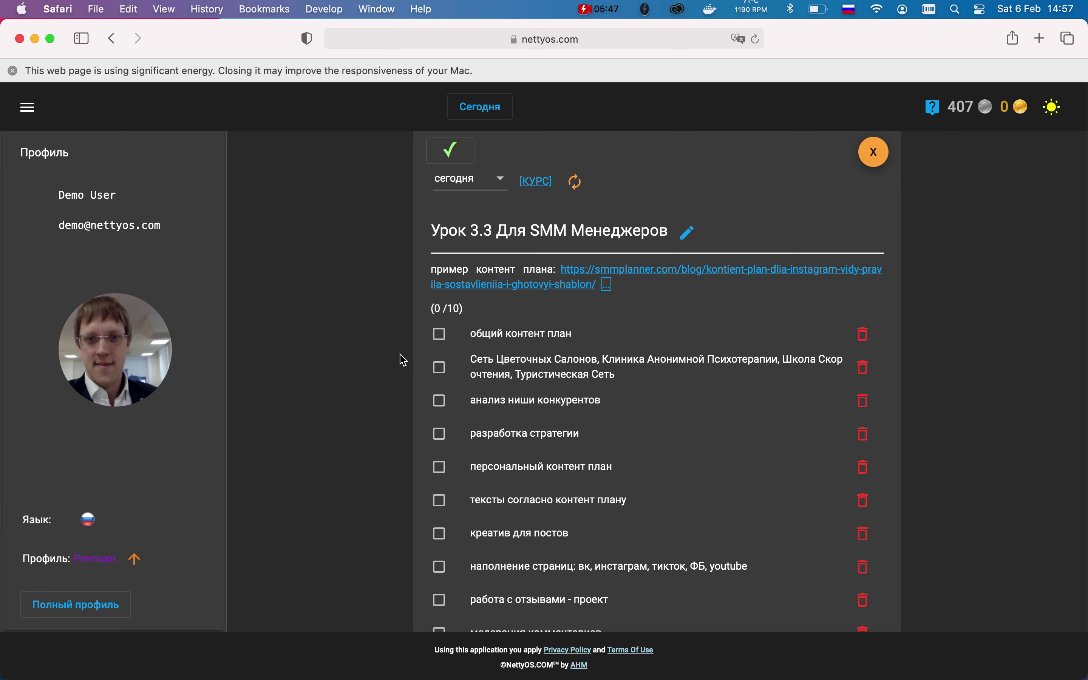
pyautogui.scroll(1, 400, 361)
pyautogui.scroll(1, 401, 362)
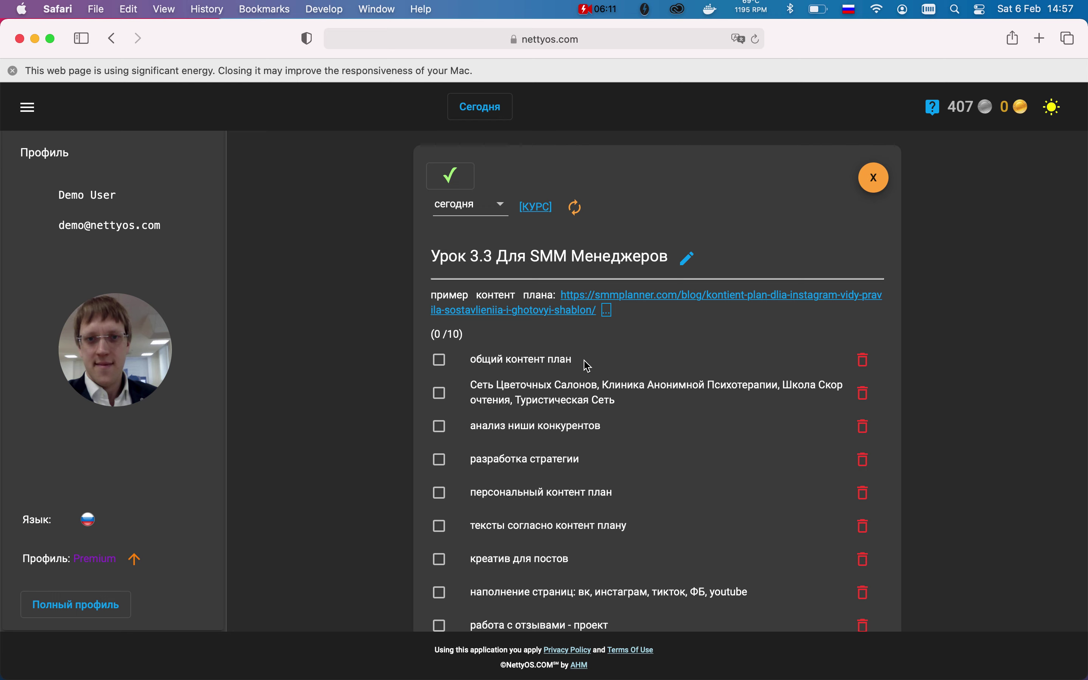
pyautogui.scroll(3, 398, 382)
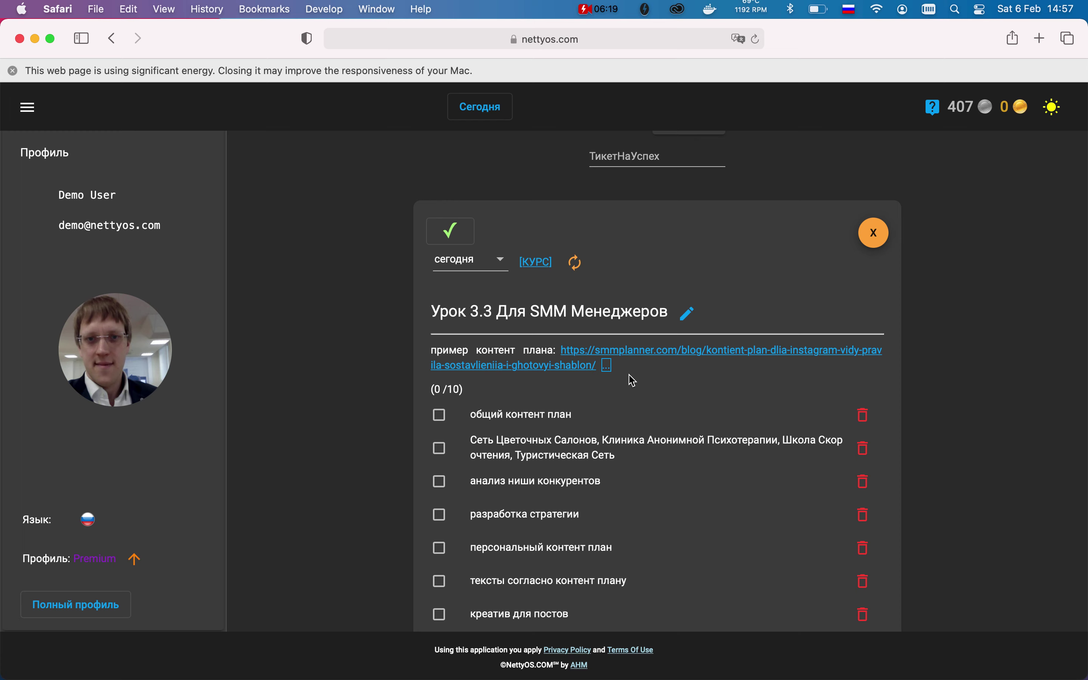
# Expand the lesson 3.3 ticket's description and open its smmplanner.com link with the content plan example
pyautogui.click(607, 368)
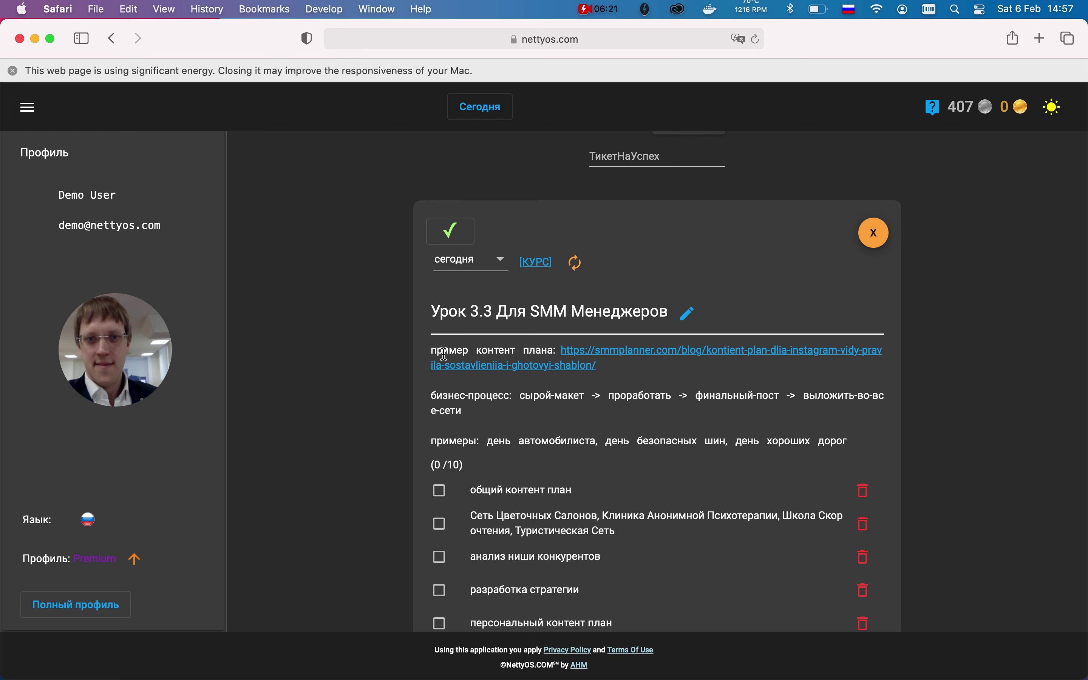
pyautogui.moveTo(432, 350); pyautogui.dragTo(553, 353)
pyautogui.click(412, 370)
pyautogui.click(693, 359)
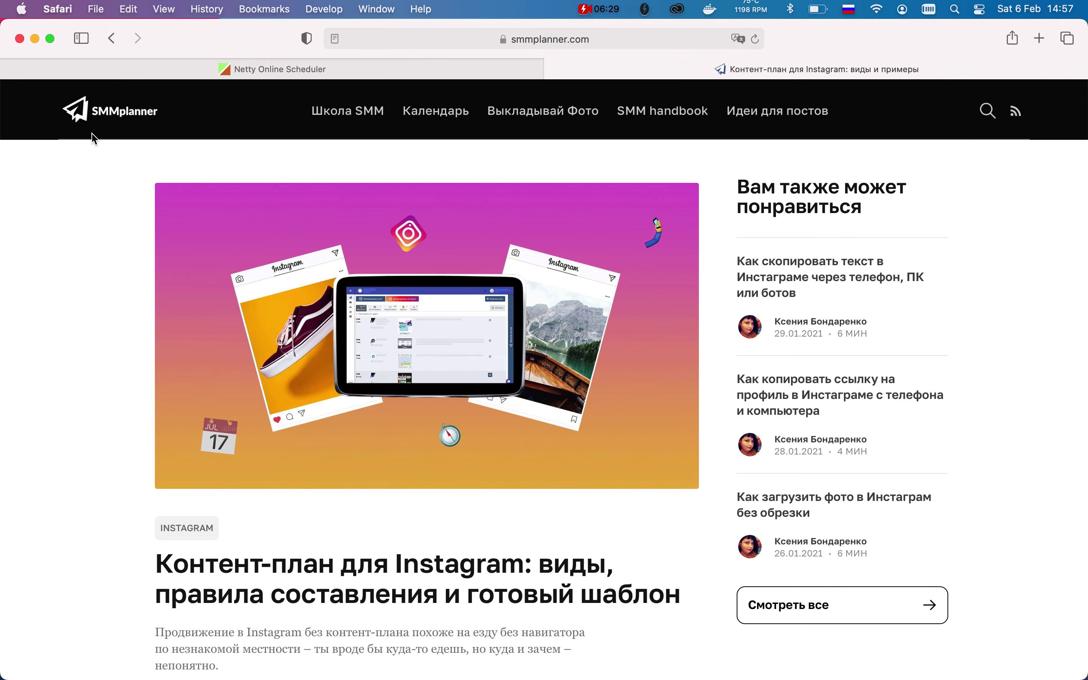
# Find the working content plan table in the SMMplanner article and examine its columns up close
pyautogui.scroll(-20, 112, 267)
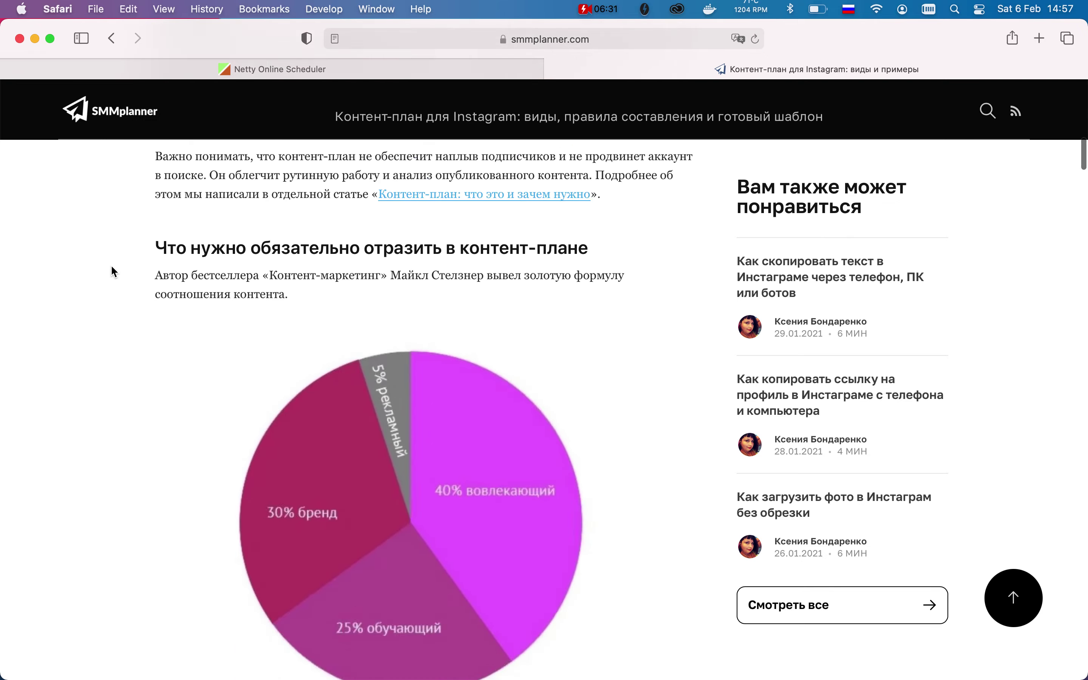
pyautogui.scroll(-20, 112, 266)
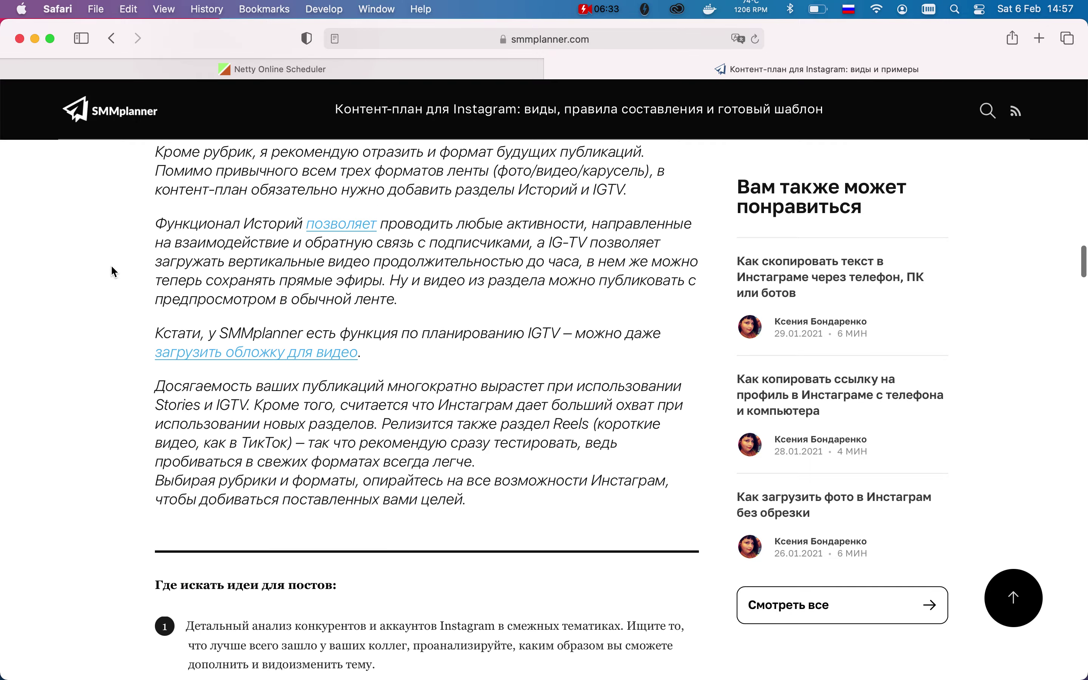
pyautogui.scroll(-20, 113, 271)
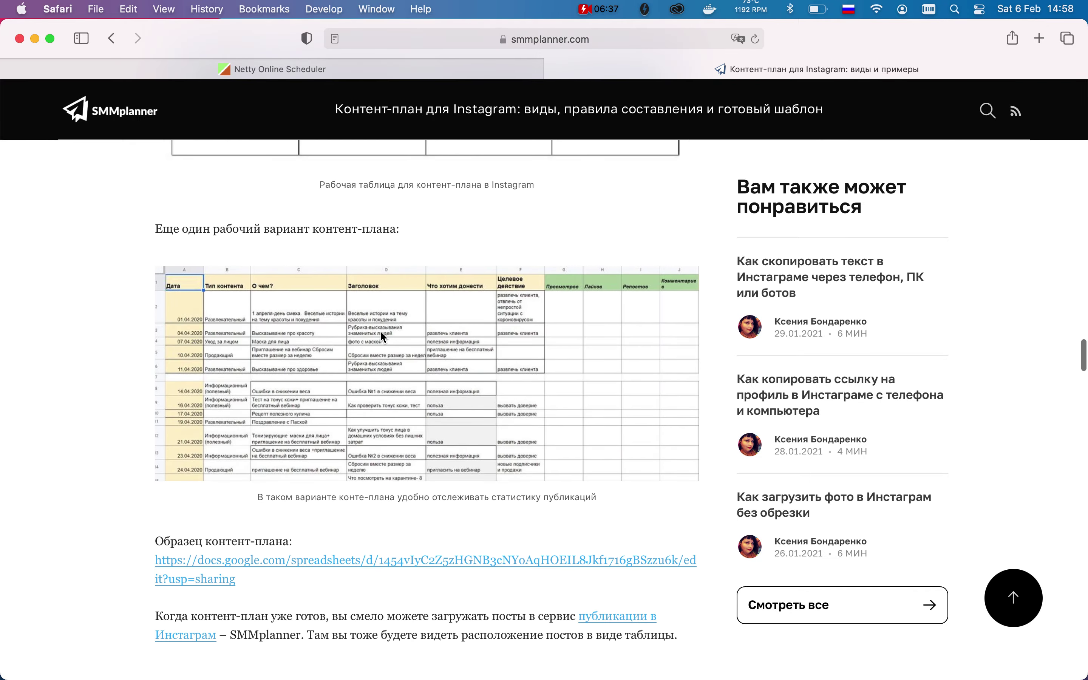
pyautogui.scroll(10, 380, 330)
pyautogui.scroll(3, 380, 330)
pyautogui.hscroll(-10, 380, 330)
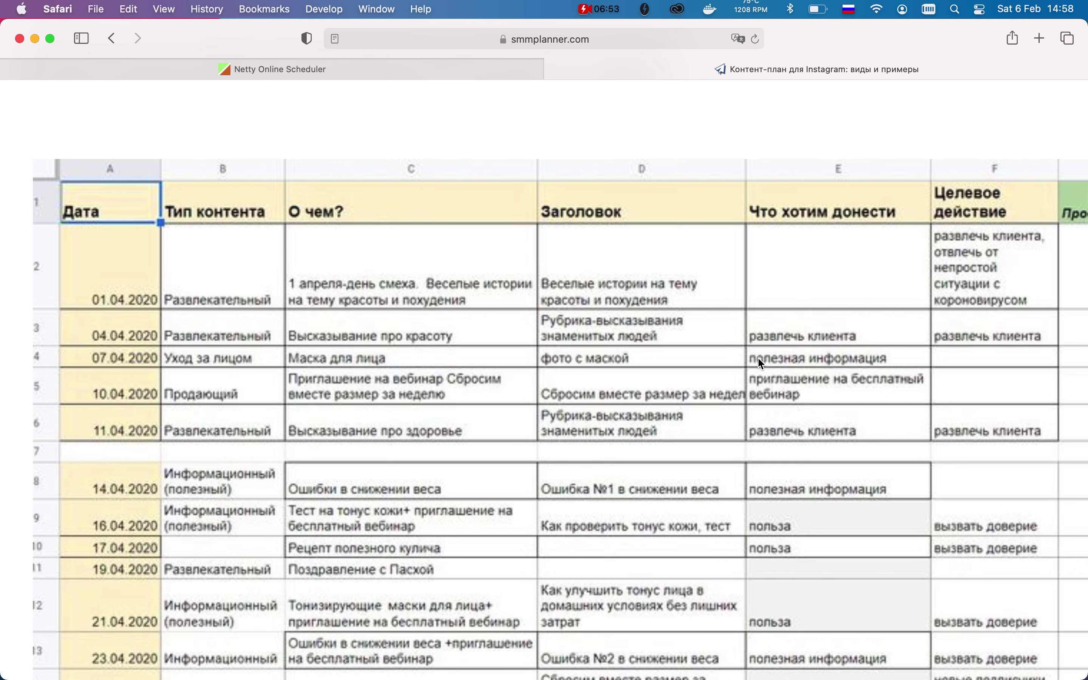
pyautogui.hscroll(5, 785, 365)
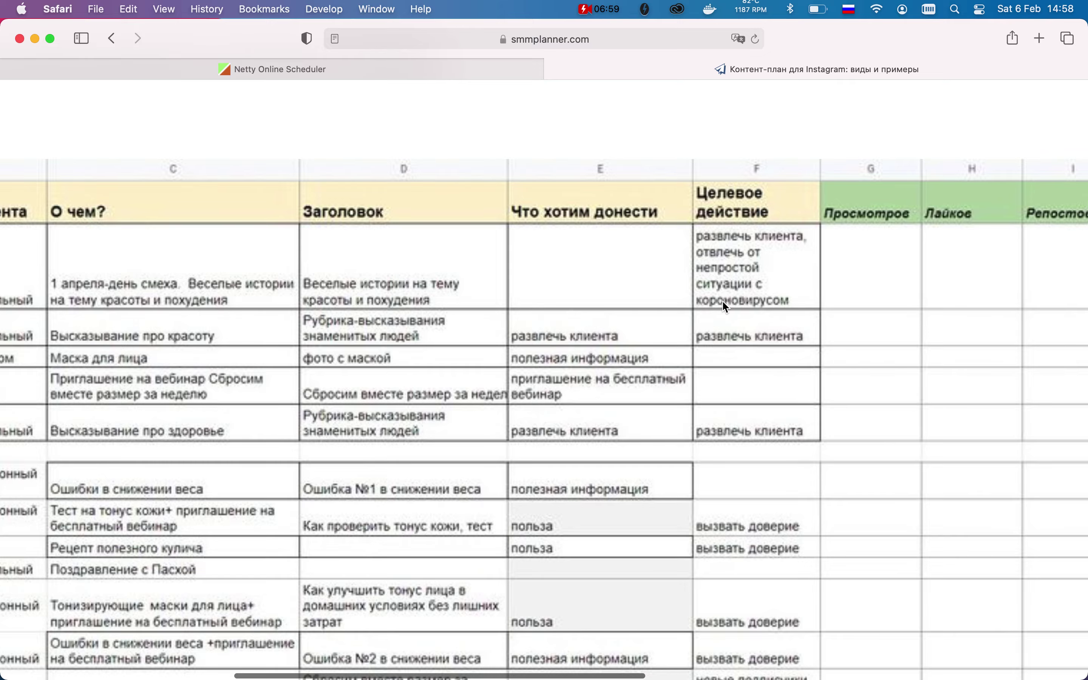
pyautogui.scroll(-5, 722, 300)
pyautogui.scroll(10, 722, 300)
pyautogui.scroll(3, 647, 267)
# Switch back to NettyOS and select the text of the lesson 3.3 checklist item "общий контент план"
pyautogui.click(425, 72)
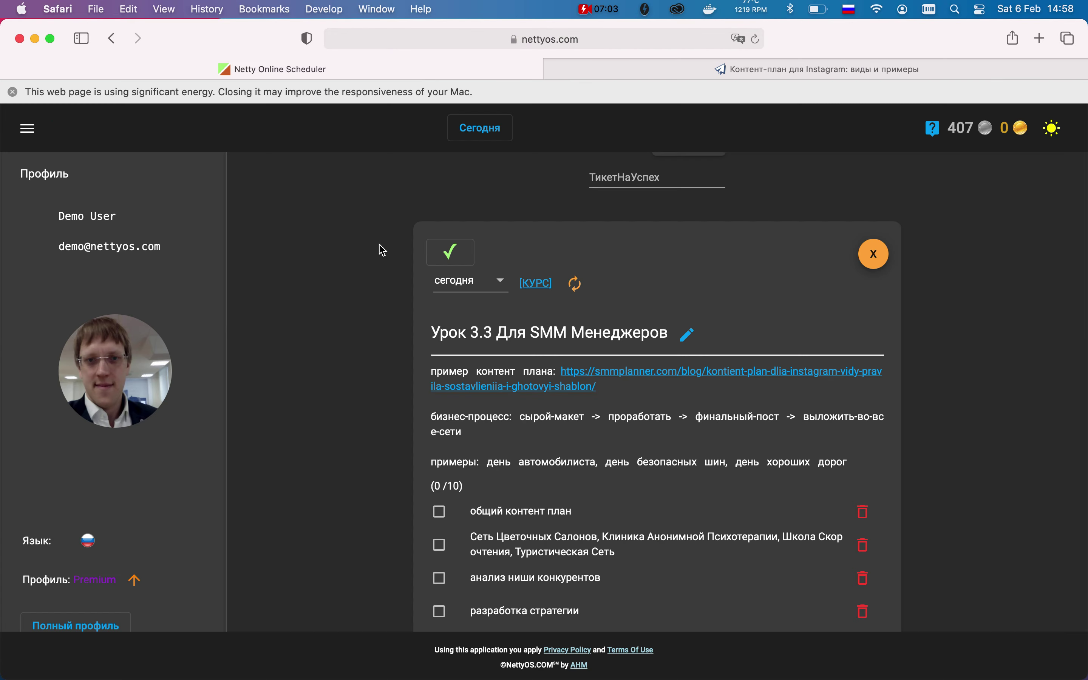
pyautogui.scroll(2, 390, 323)
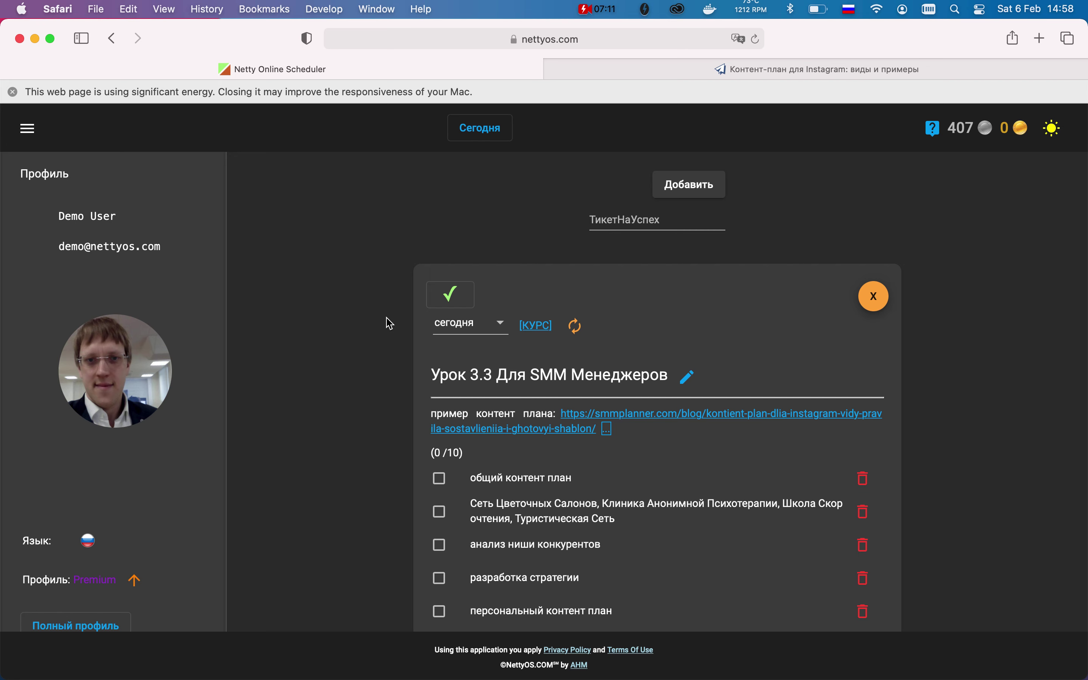
pyautogui.scroll(2, 392, 340)
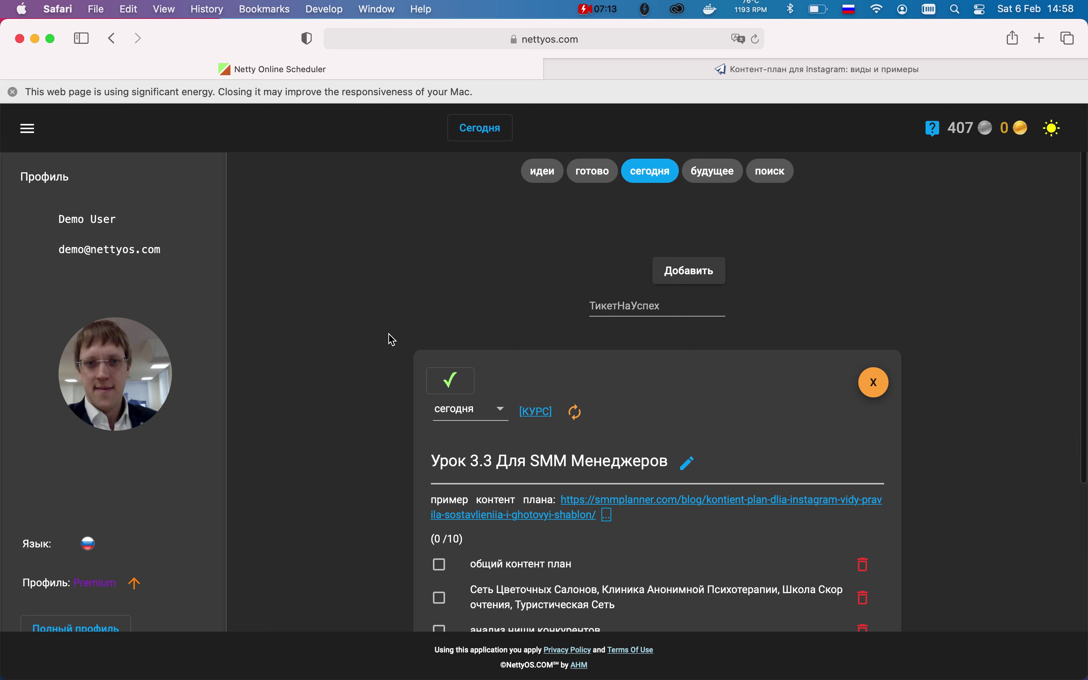
pyautogui.scroll(-3, 392, 340)
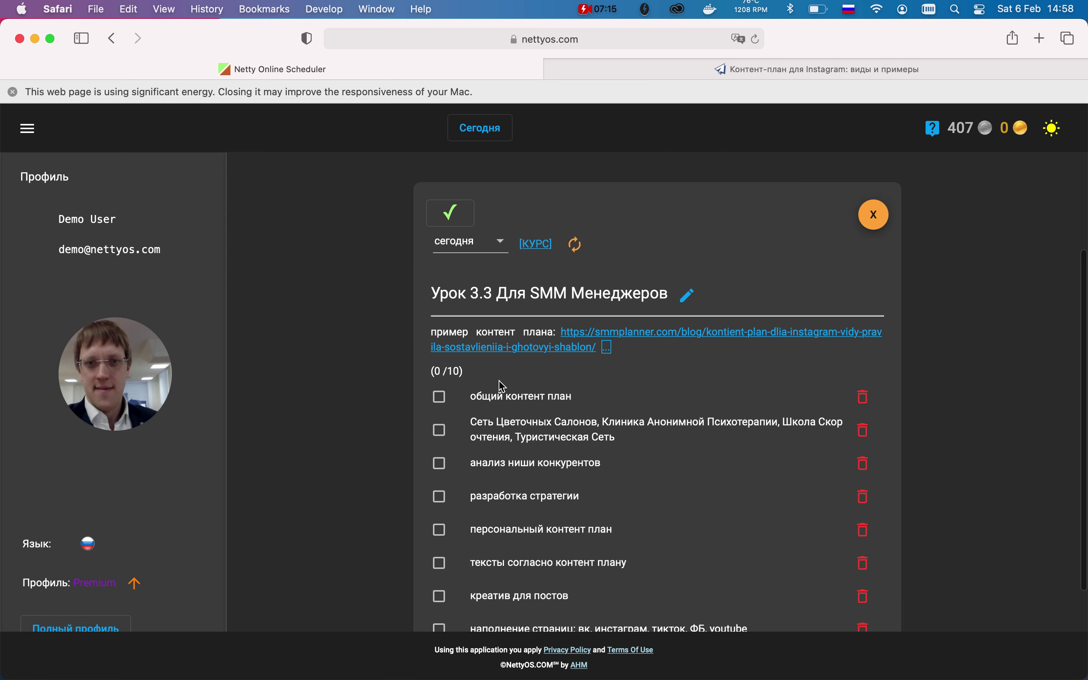
pyautogui.moveTo(469, 397); pyautogui.dragTo(579, 396)
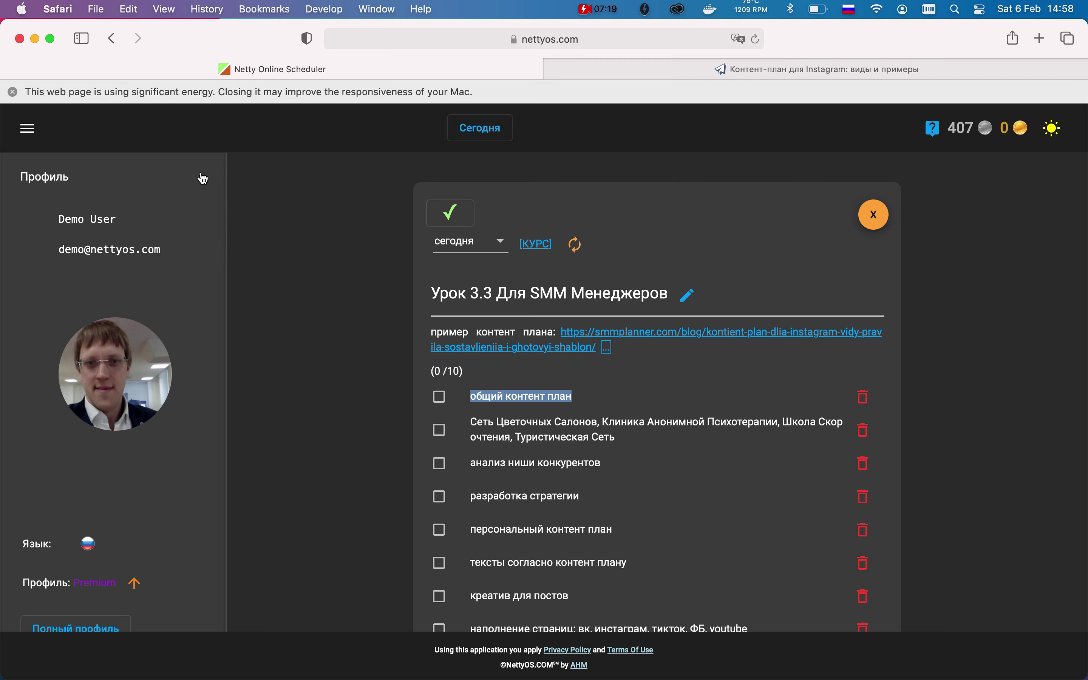
# Start a new personal project and enter "общий контент план" as its full name
pyautogui.click(28, 129)
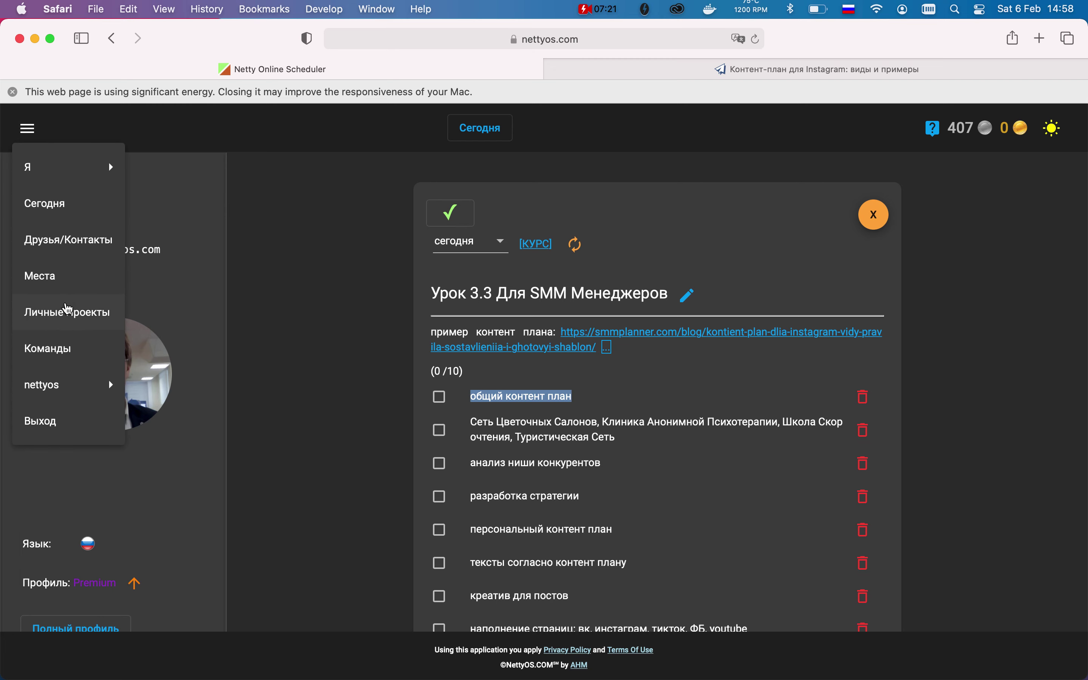
pyautogui.click(67, 312)
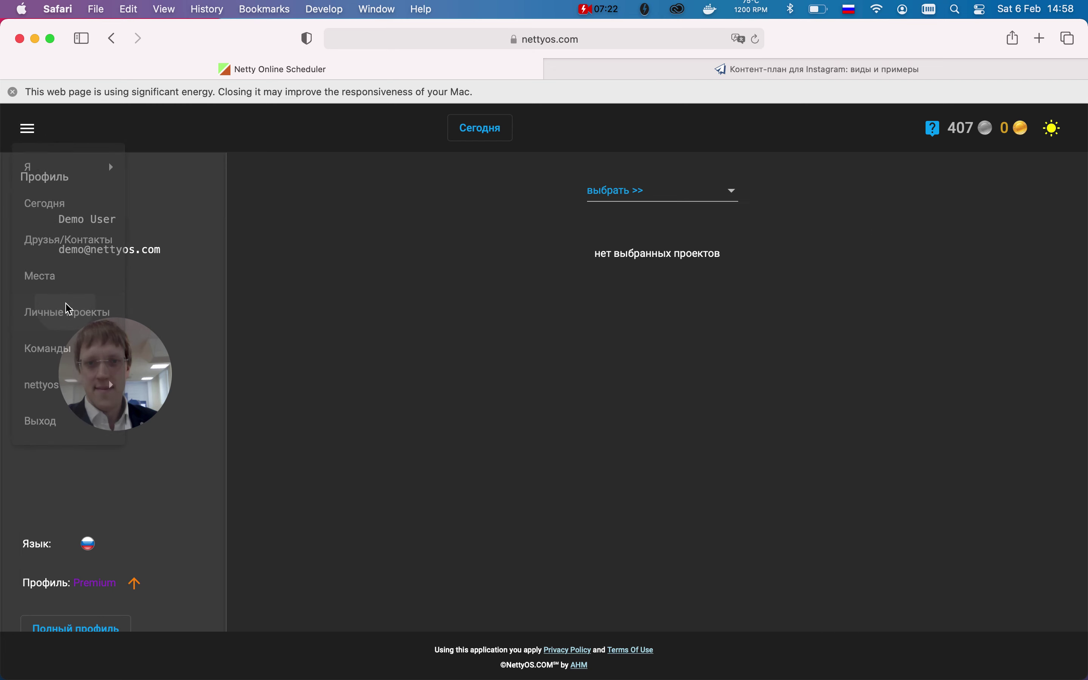
pyautogui.click(617, 203)
pyautogui.click(623, 221)
pyautogui.click(533, 277)
pyautogui.write('общий контент план')
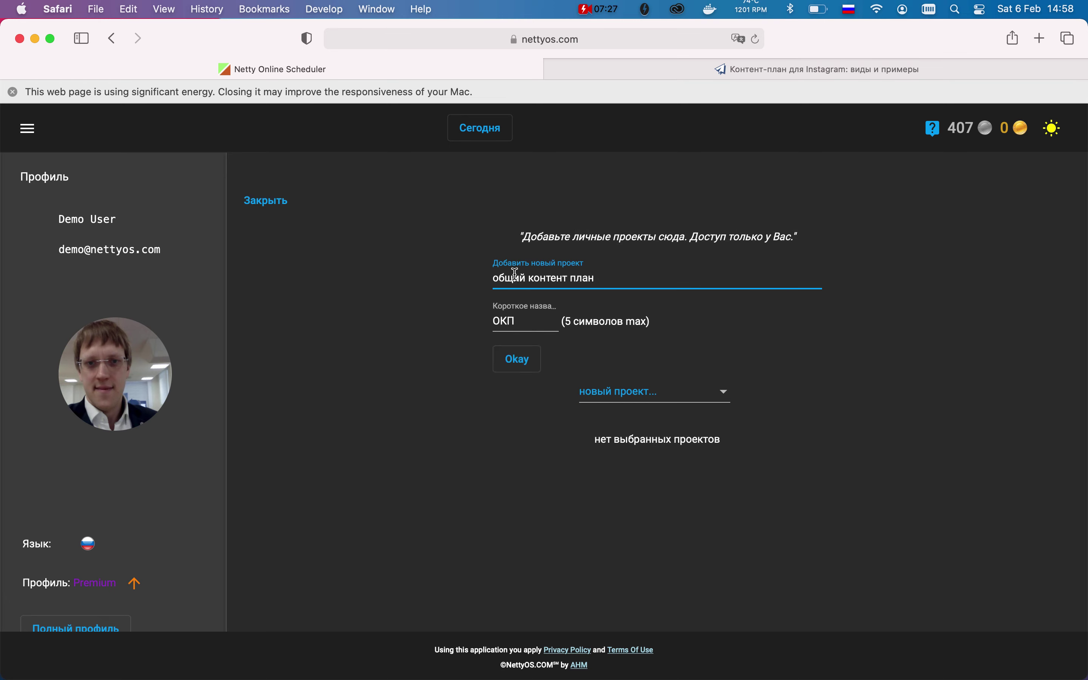
# Set the new project's short name to "КОНТЕ" and create the project
pyautogui.doubleClick(530, 323)
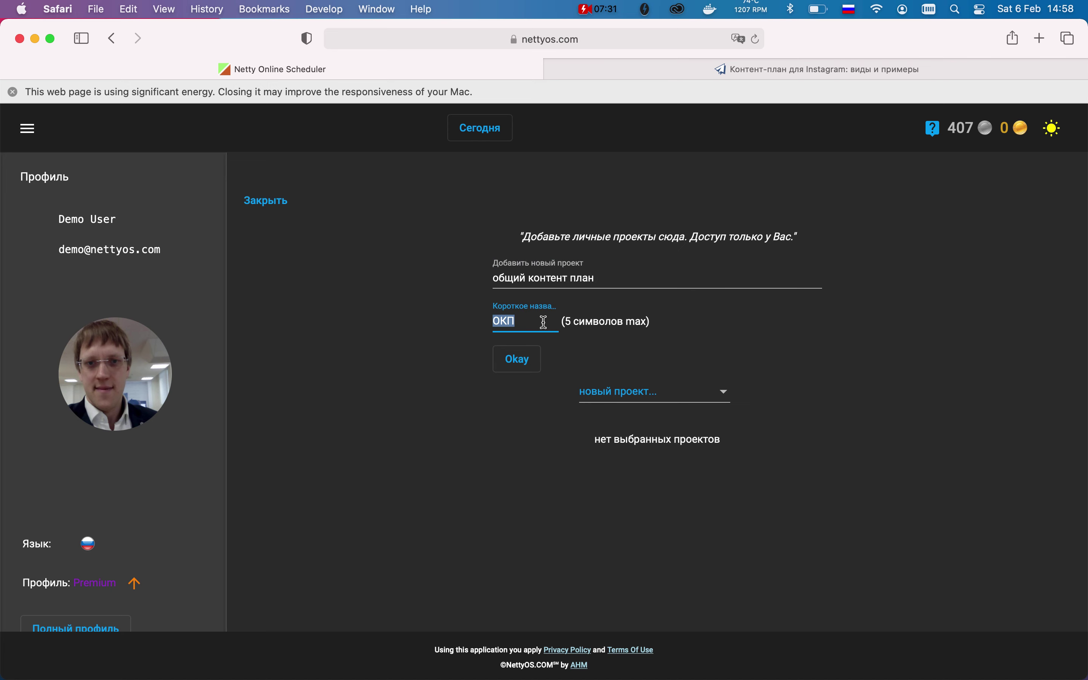
pyautogui.write('КОНТЕ')
pyautogui.scroll(5, 520, 371)
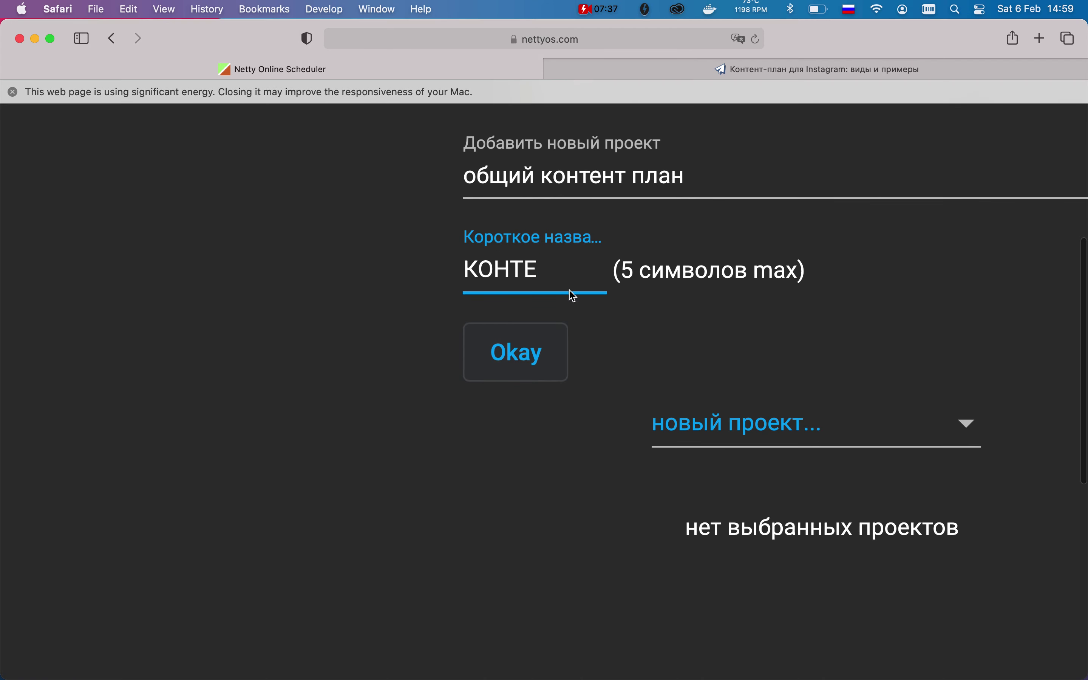
pyautogui.doubleClick(586, 245)
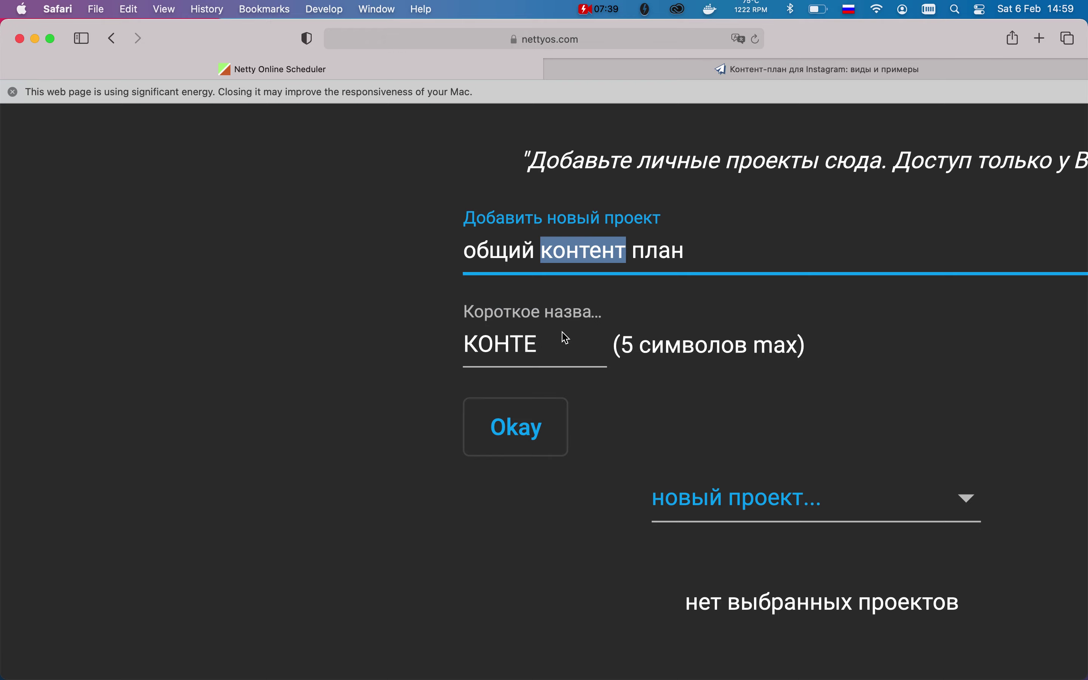
pyautogui.click(562, 345)
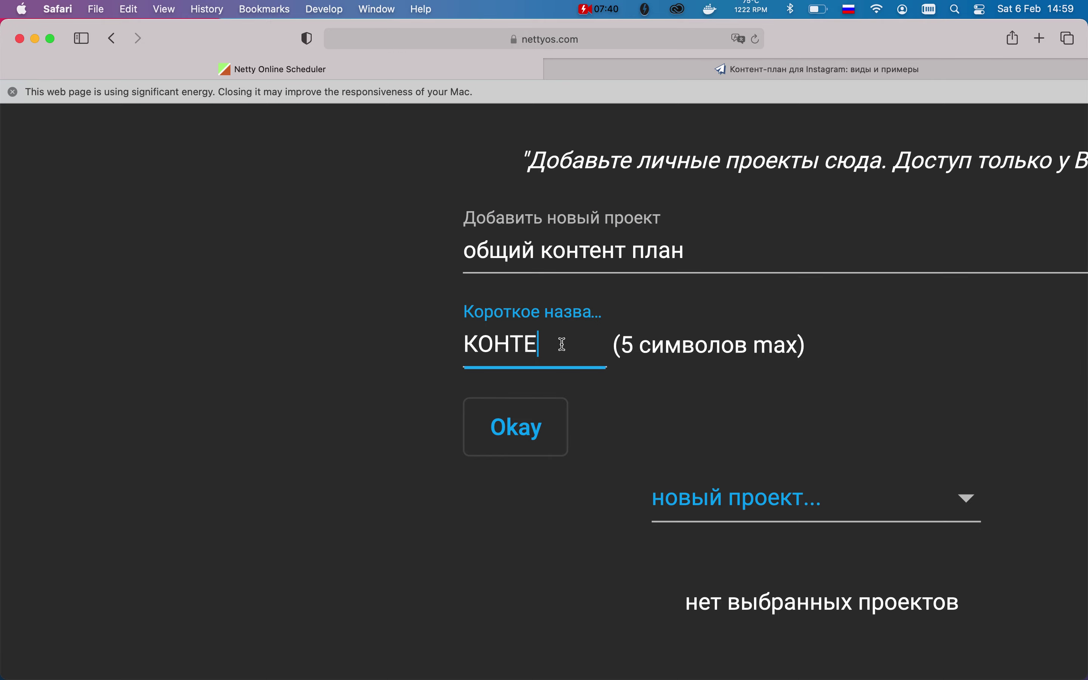
pyautogui.click(529, 438)
pyautogui.scroll(-5, 371, 478)
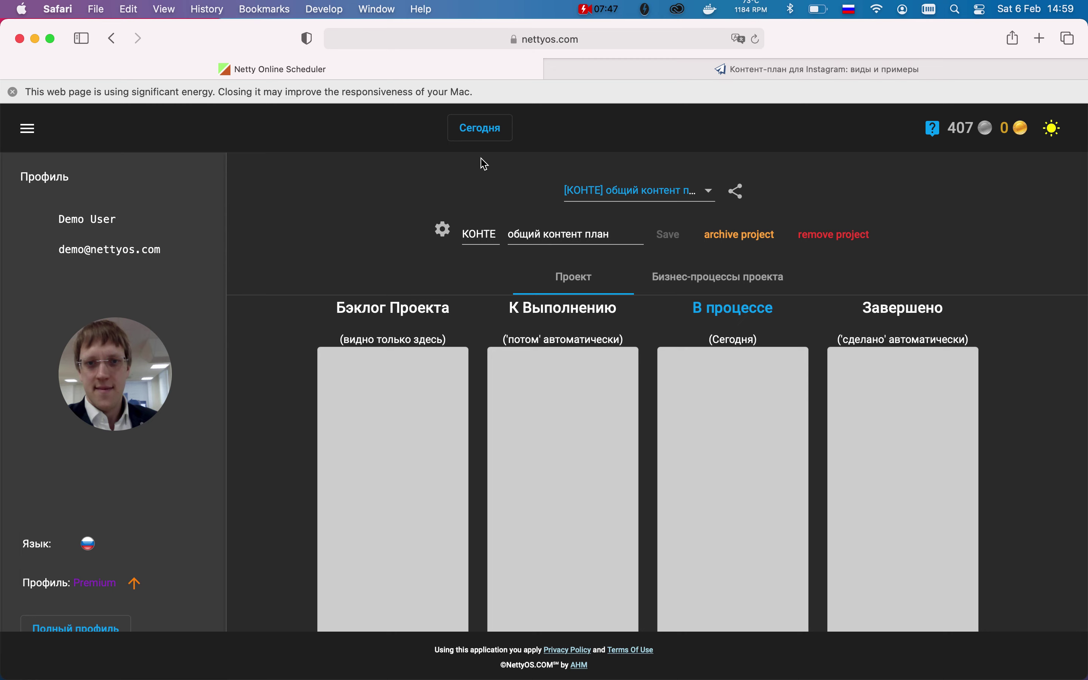
# Go back to today's tickets and expand the lesson 3.3 ticket's description to show the example post topics
pyautogui.click(485, 135)
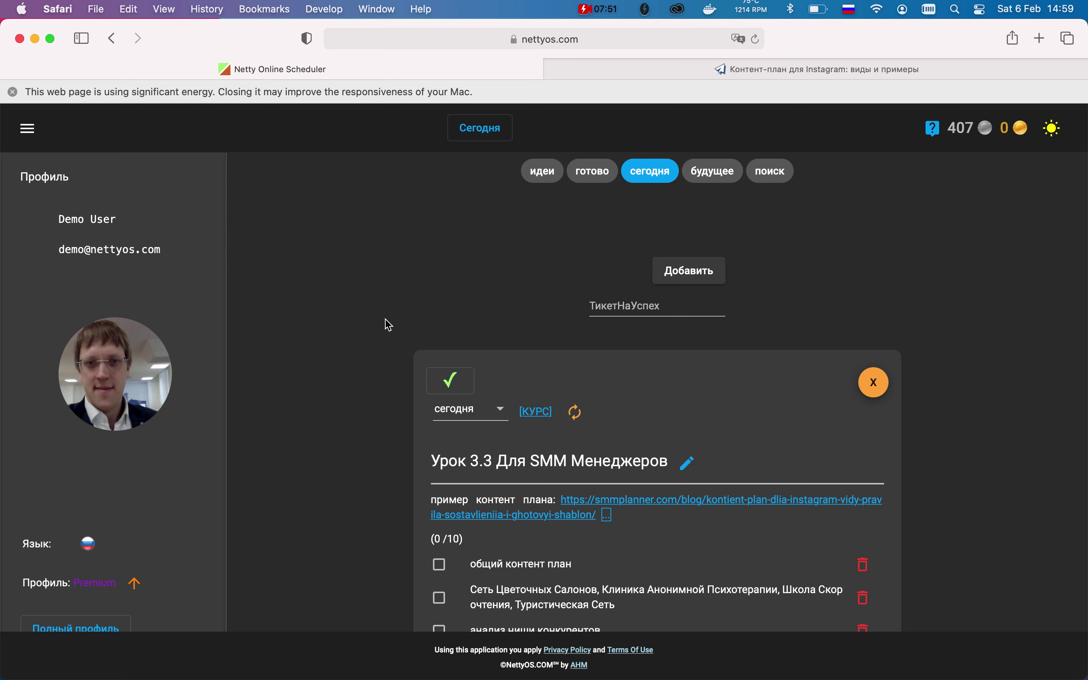
pyautogui.scroll(-7, 388, 325)
pyautogui.scroll(4, 389, 325)
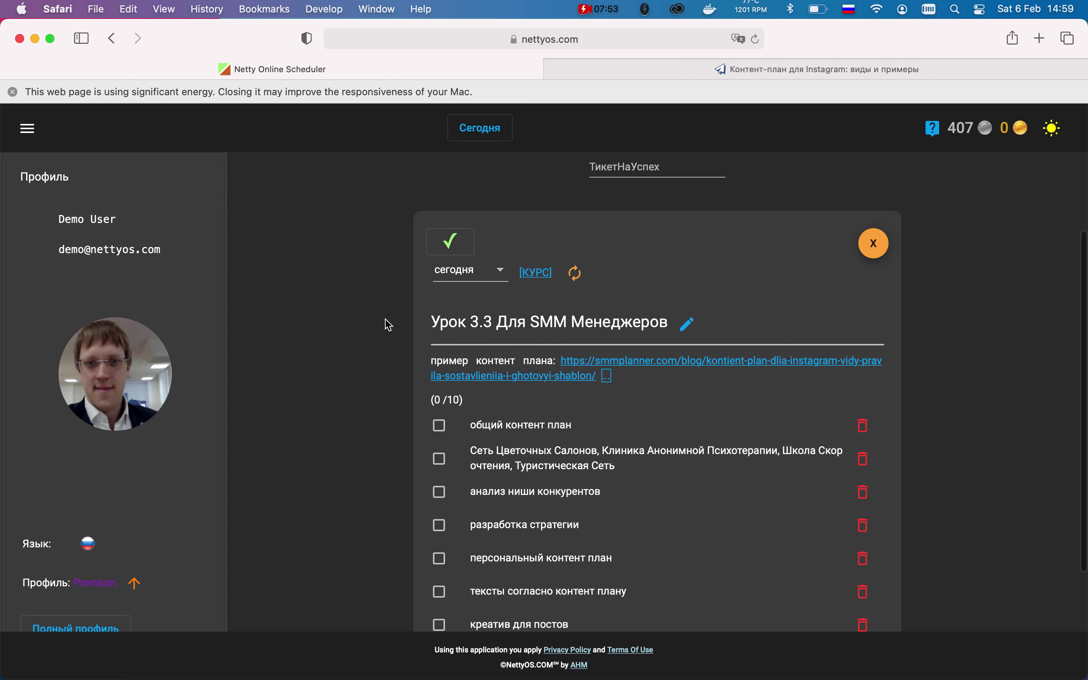
pyautogui.scroll(1, 388, 325)
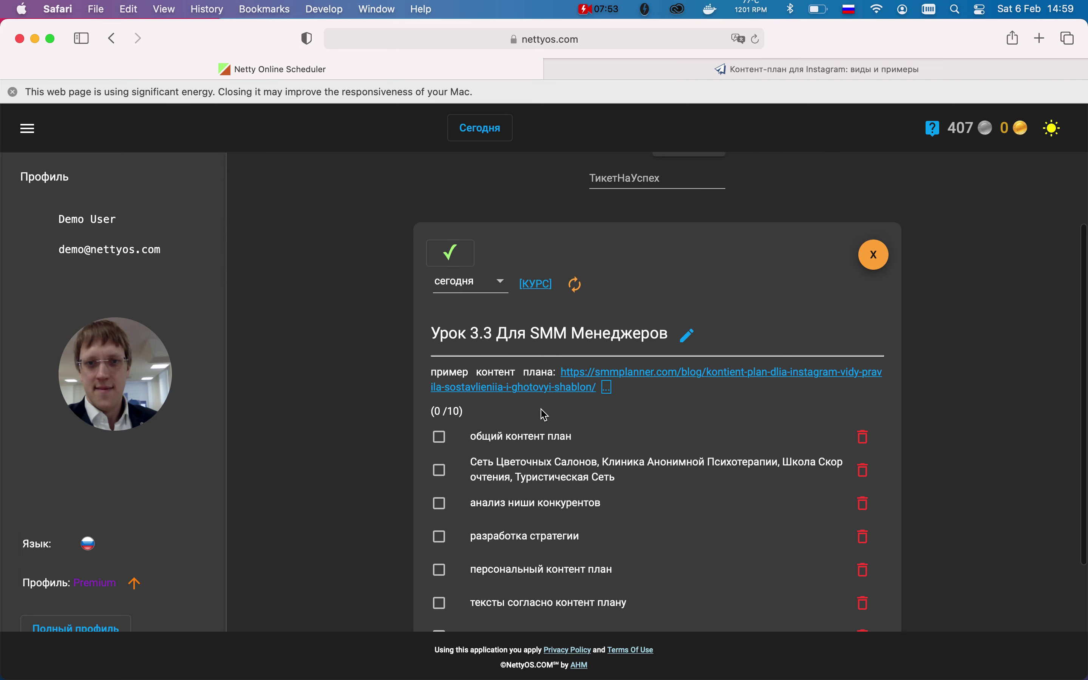
pyautogui.click(607, 387)
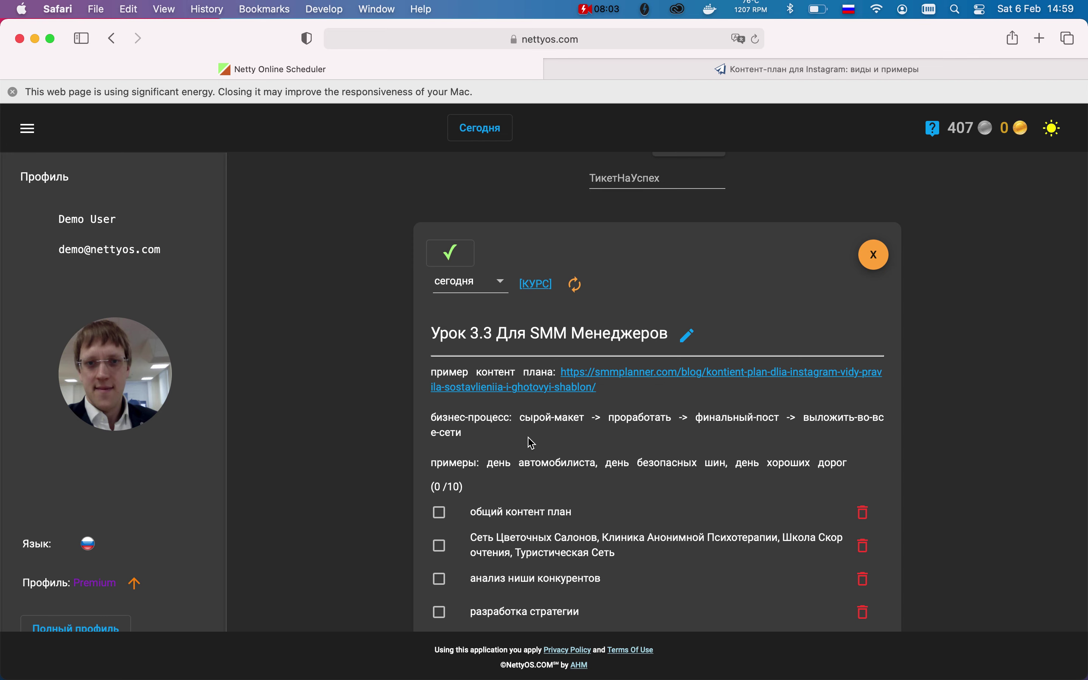
pyautogui.scroll(-2, 426, 449)
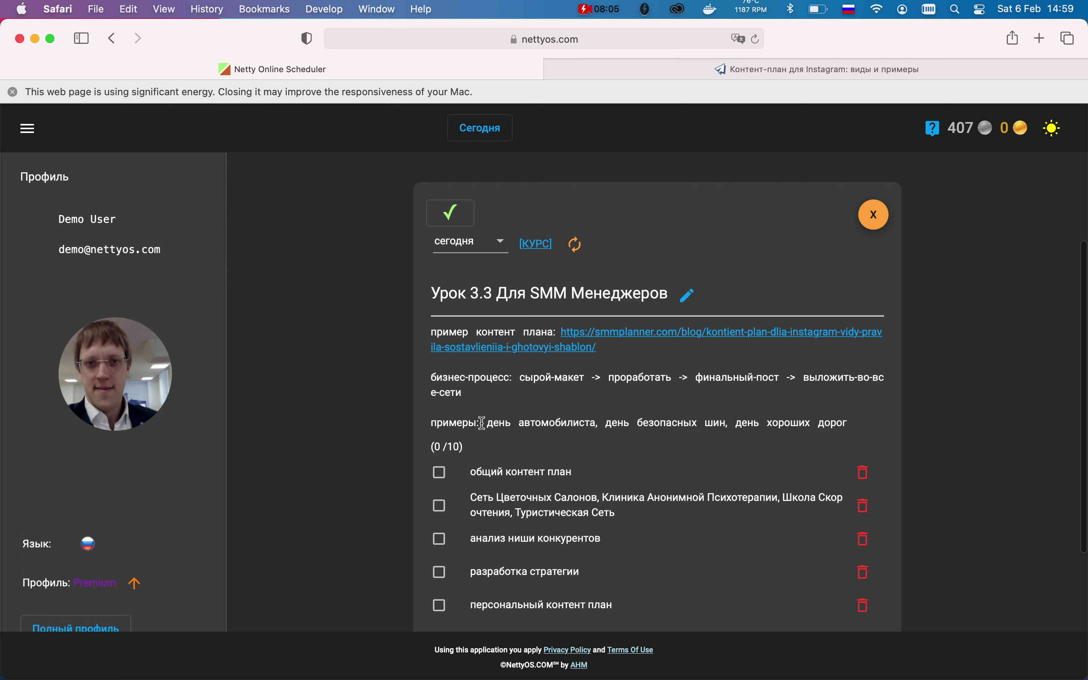
# Copy "день автомобилиста" from the examples in the description and add it as a new ticket for today
pyautogui.moveTo(489, 423); pyautogui.dragTo(596, 425)
pyautogui.press('super+c')
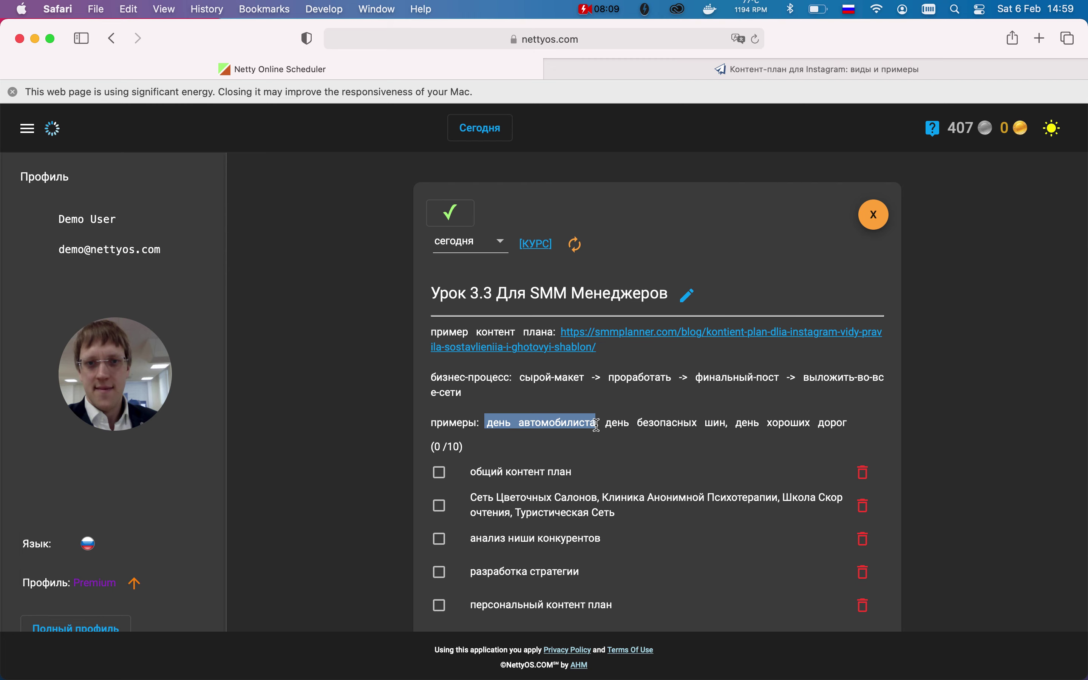
pyautogui.click(341, 414)
pyautogui.scroll(5, 341, 413)
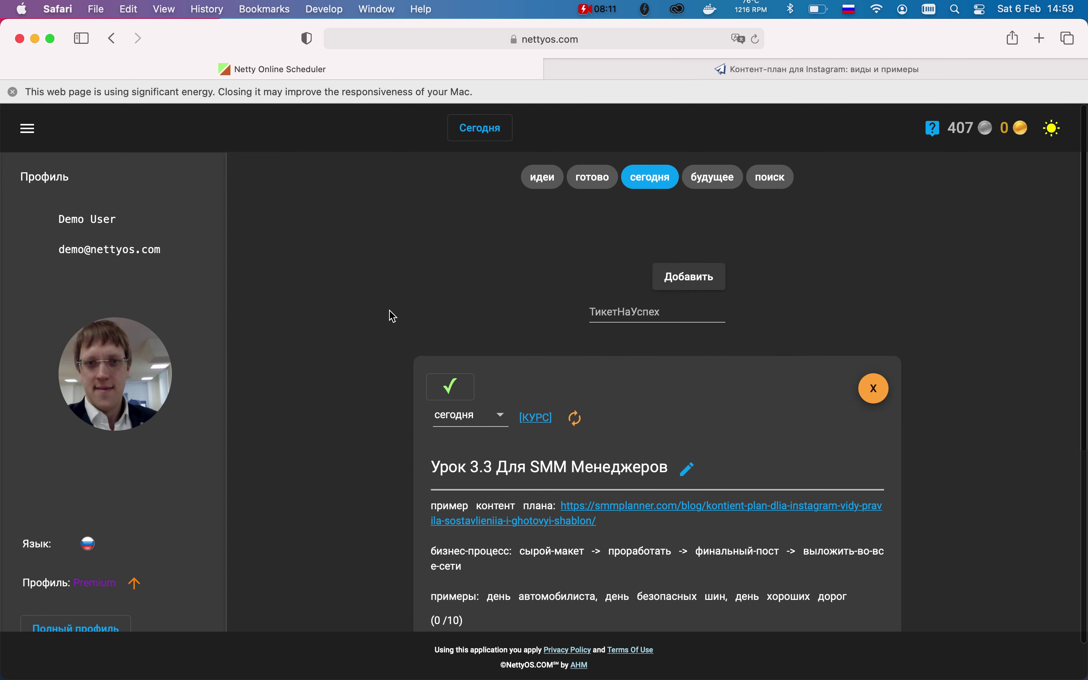
pyautogui.click(619, 305)
pyautogui.press('super+v')
pyautogui.press('Return')
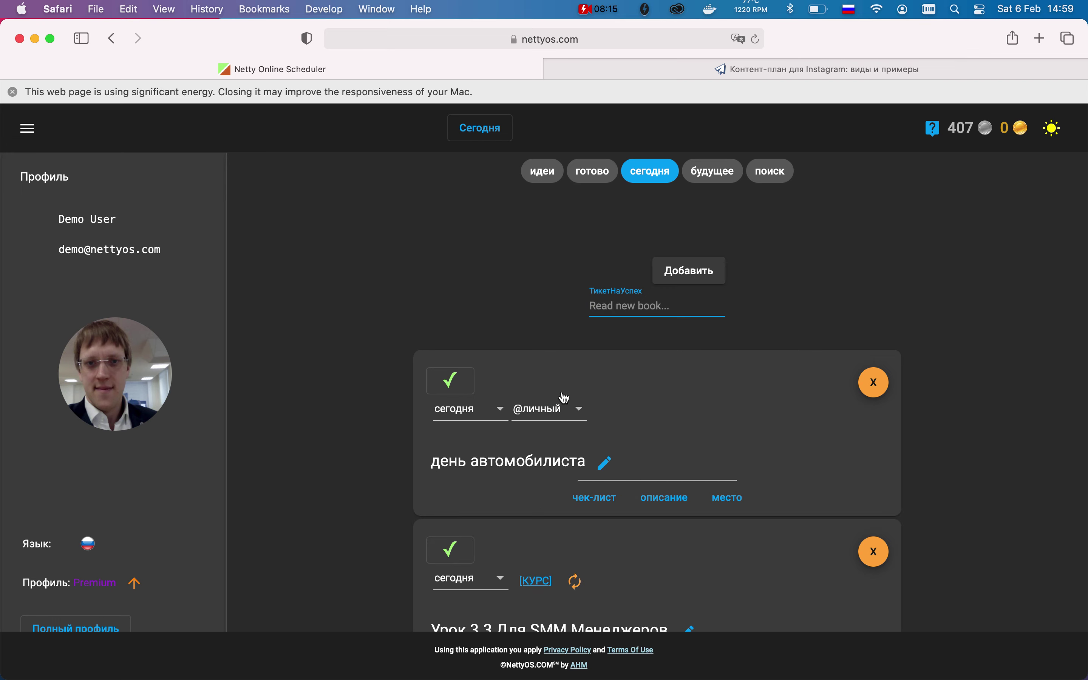
# Copy "день безопасных шин" from the lesson 3.3 ticket's examples and add it as a new ticket for today, removing the extra spaces
pyautogui.scroll(-10, 400, 481)
pyautogui.scroll(4, 401, 481)
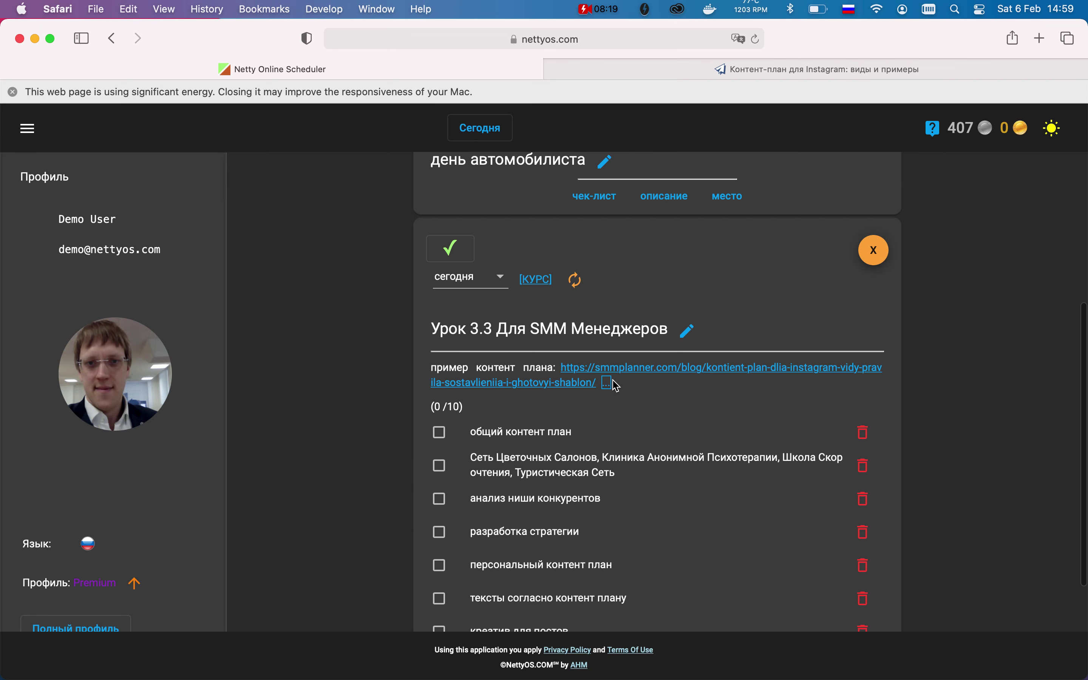
pyautogui.click(611, 385)
pyautogui.moveTo(603, 458); pyautogui.dragTo(725, 457)
pyautogui.press('super+c')
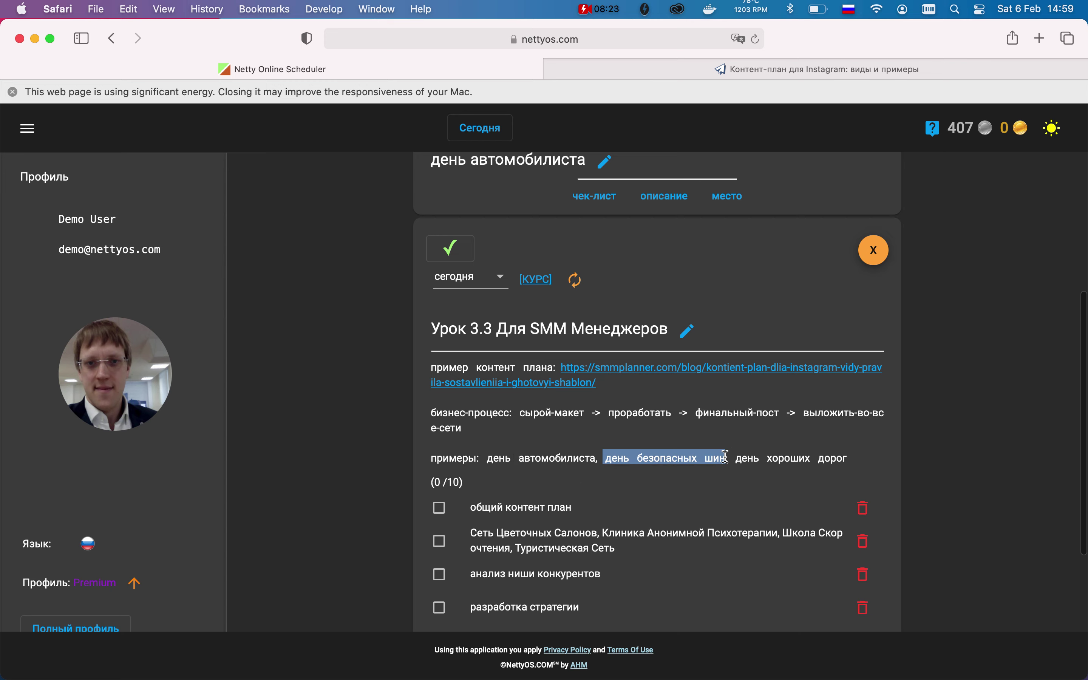
pyautogui.click(618, 304)
pyautogui.press('super+v')
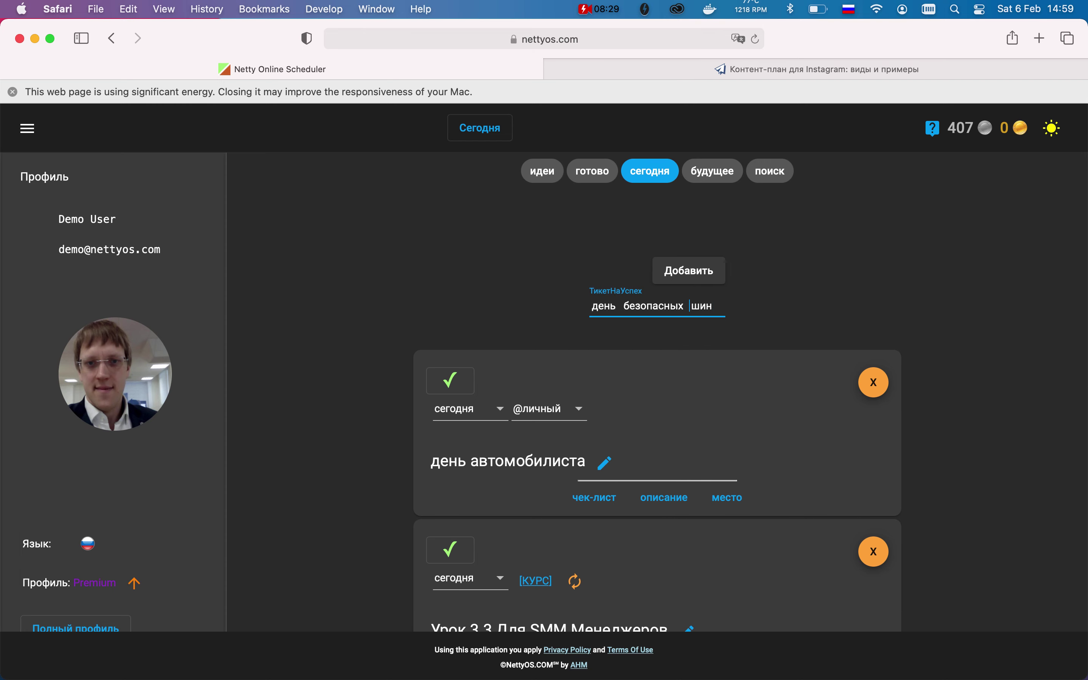
pyautogui.press('BackSpace')
pyautogui.click(624, 306)
pyautogui.press('BackSpace')
pyautogui.press('BackSpace')
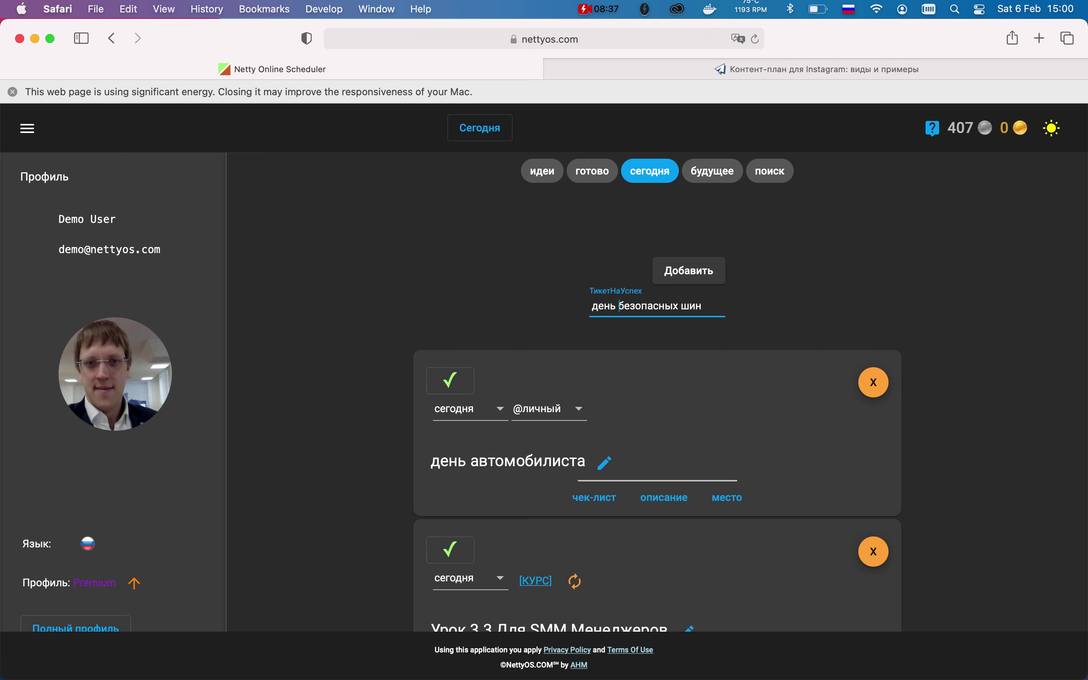
pyautogui.press('Return')
# Copy "день хороших дорог" from the lesson 3.3 ticket's expanded description and add it as a new ticket for today
pyautogui.scroll(-5, 587, 357)
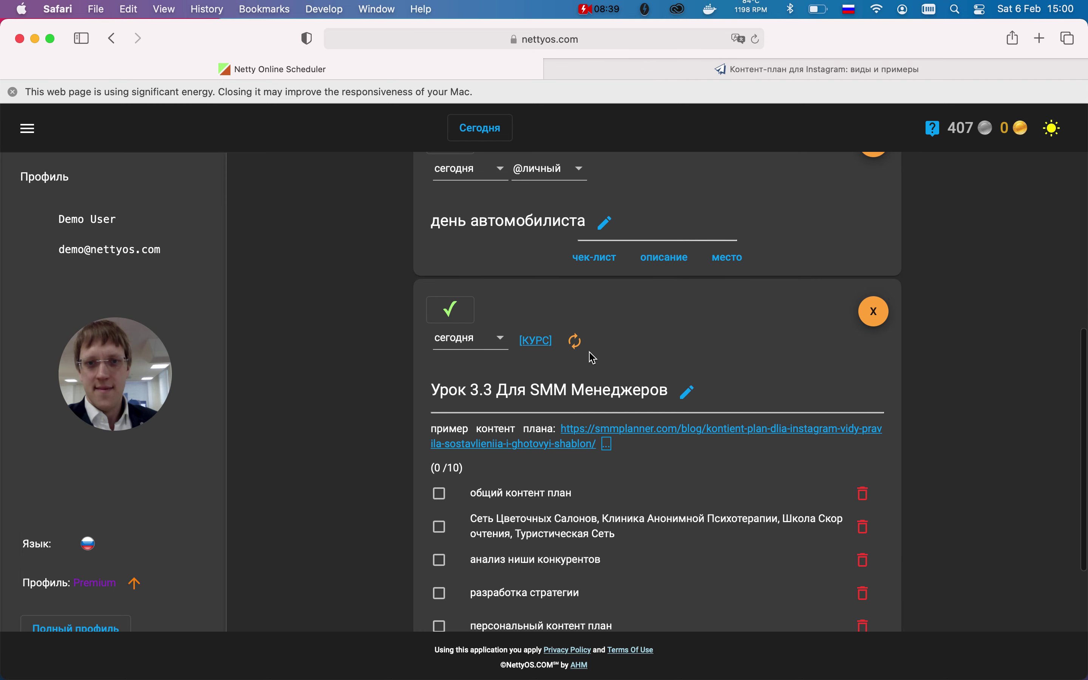
pyautogui.scroll(-5, 608, 438)
pyautogui.scroll(4, 618, 508)
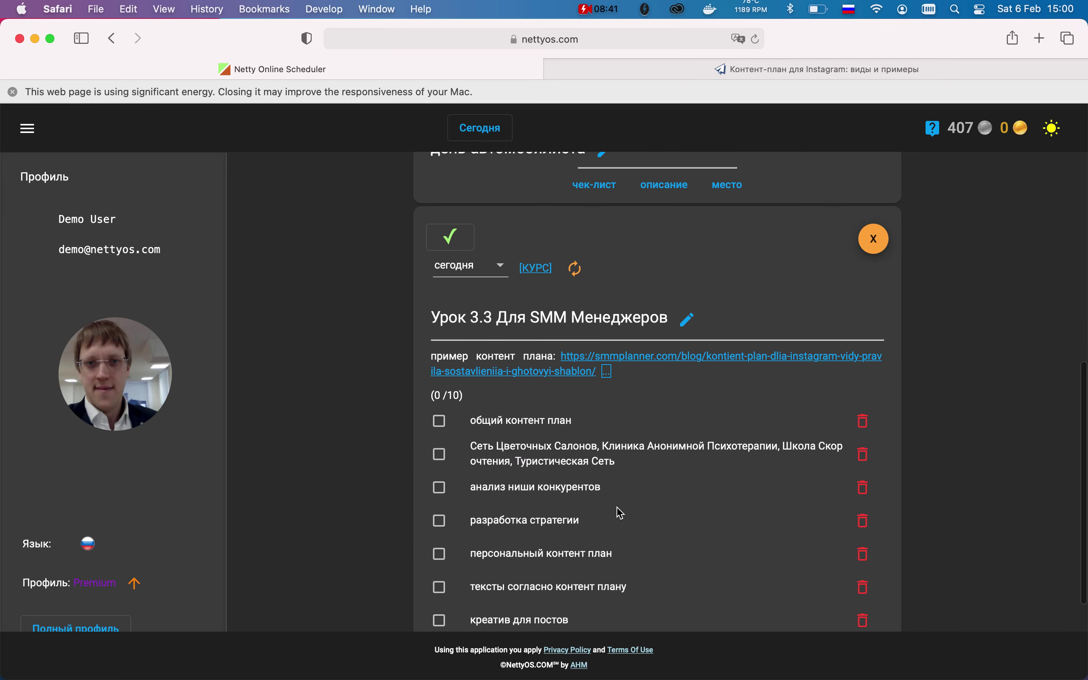
pyautogui.click(606, 383)
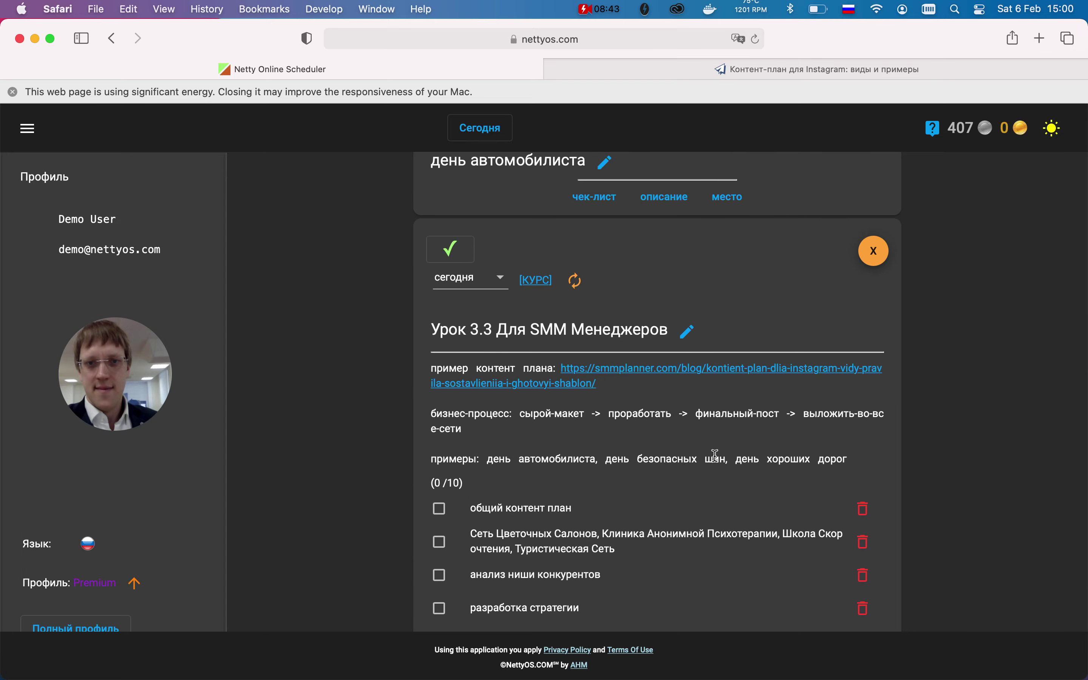
pyautogui.moveTo(737, 459); pyautogui.dragTo(852, 458)
pyautogui.press('super+c')
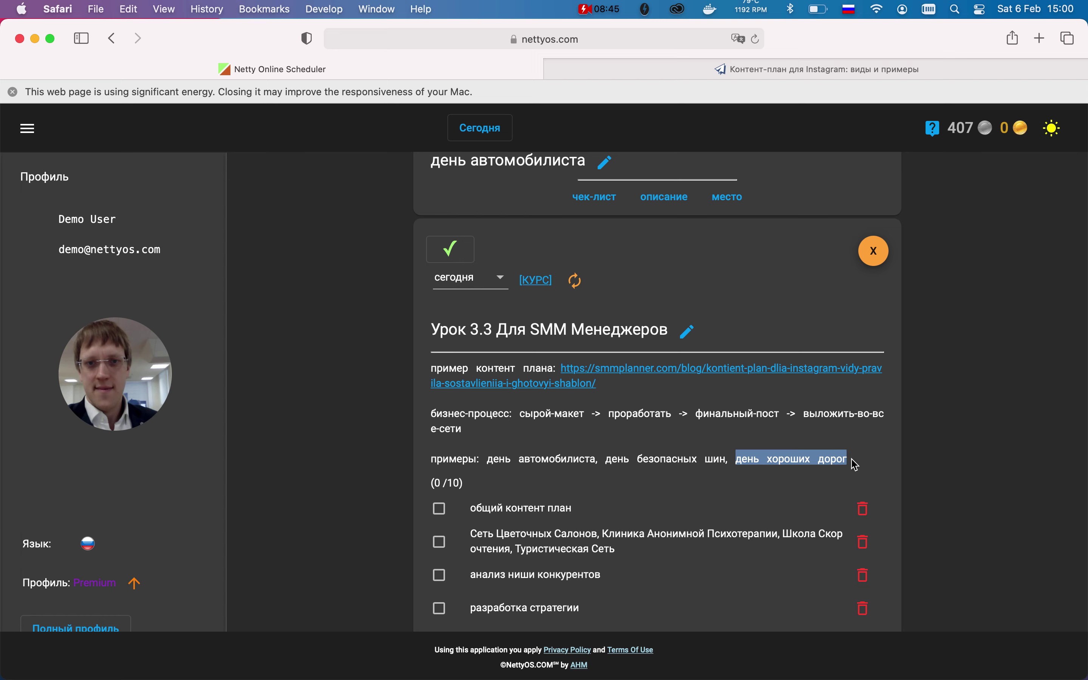
pyautogui.scroll(10, 848, 460)
pyautogui.click(616, 317)
pyautogui.press('super+v')
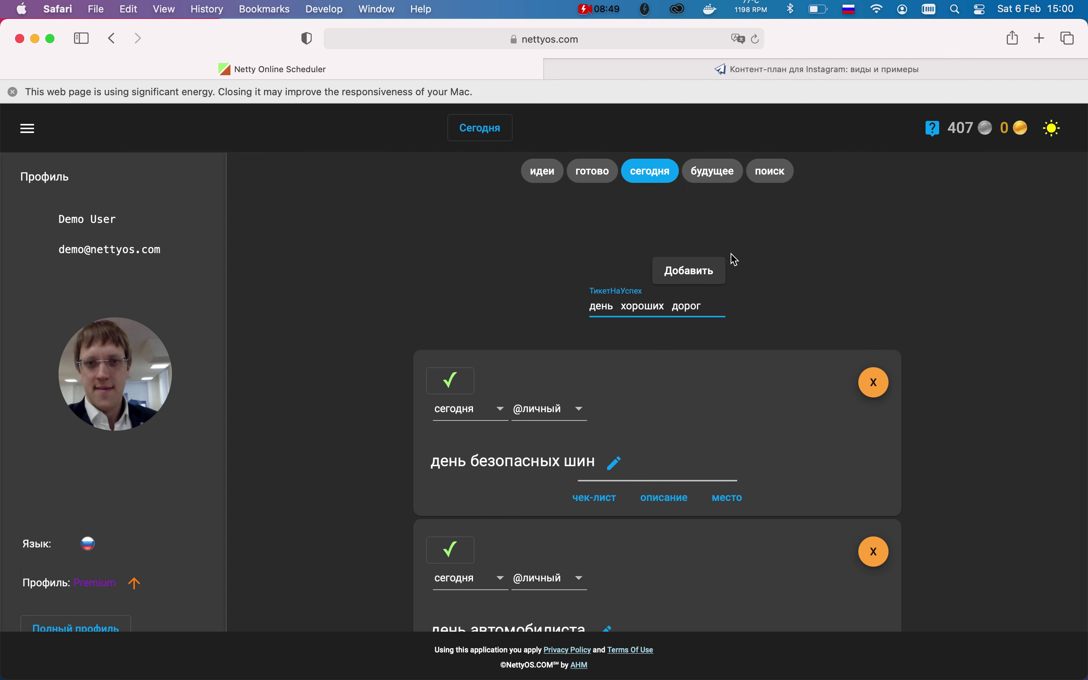
pyautogui.click(686, 278)
# Assign the "день хороших дорог" ticket to the project "общий контент план"
pyautogui.scroll(-5, 365, 407)
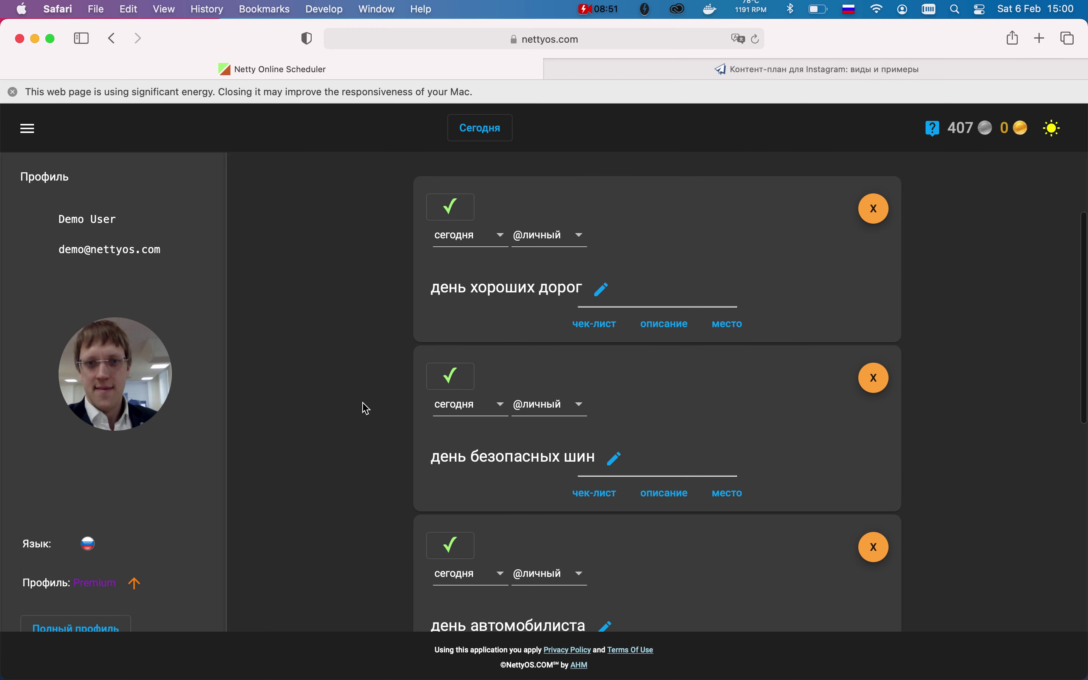
pyautogui.scroll(2, 367, 408)
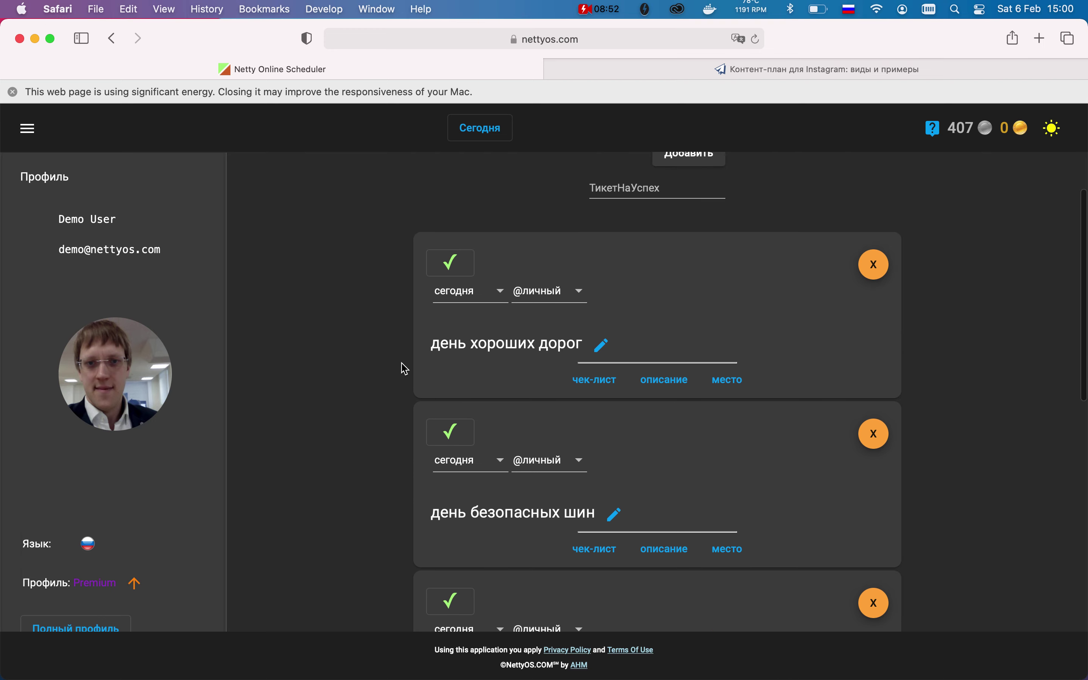
pyautogui.click(537, 292)
pyautogui.scroll(-1, 579, 389)
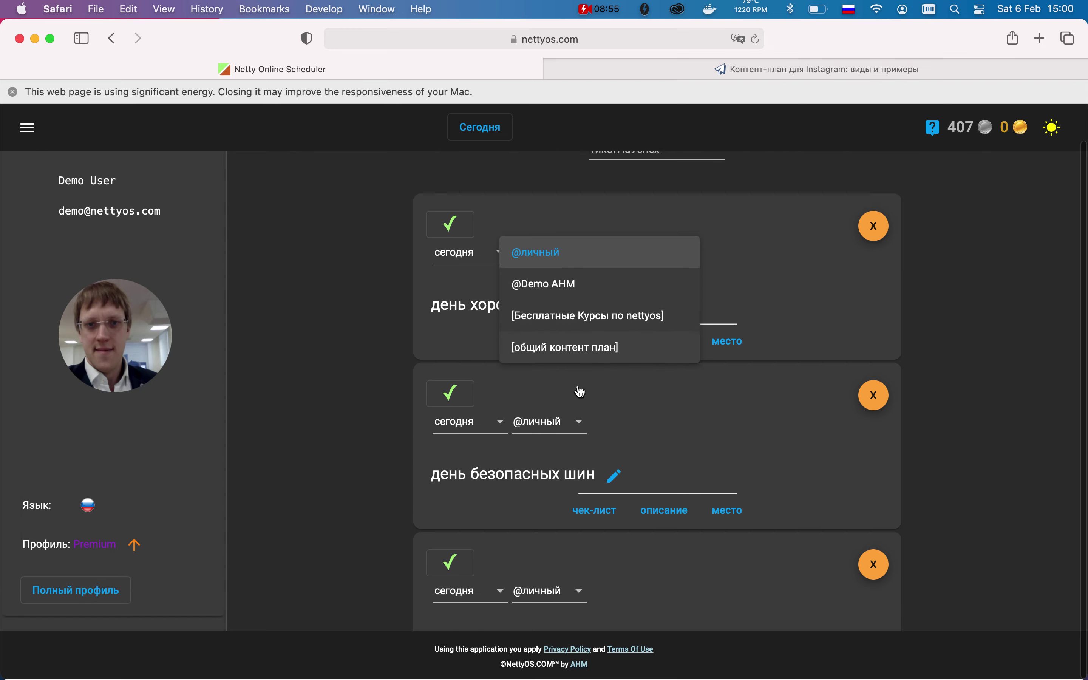
pyautogui.click(594, 358)
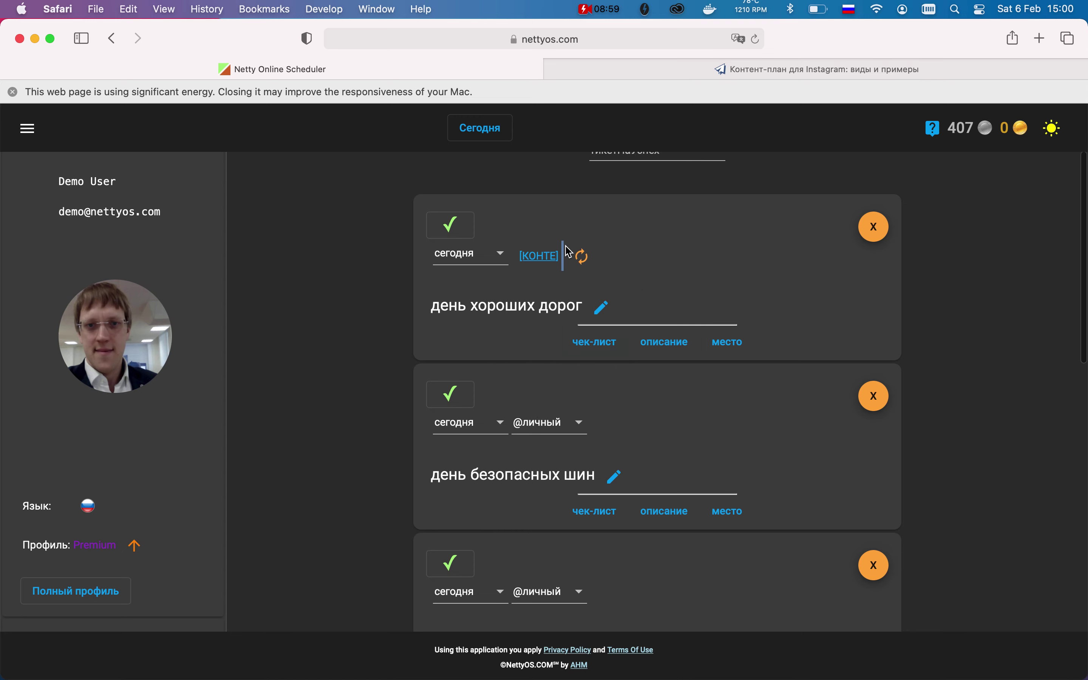
pyautogui.scroll(5, 664, 248)
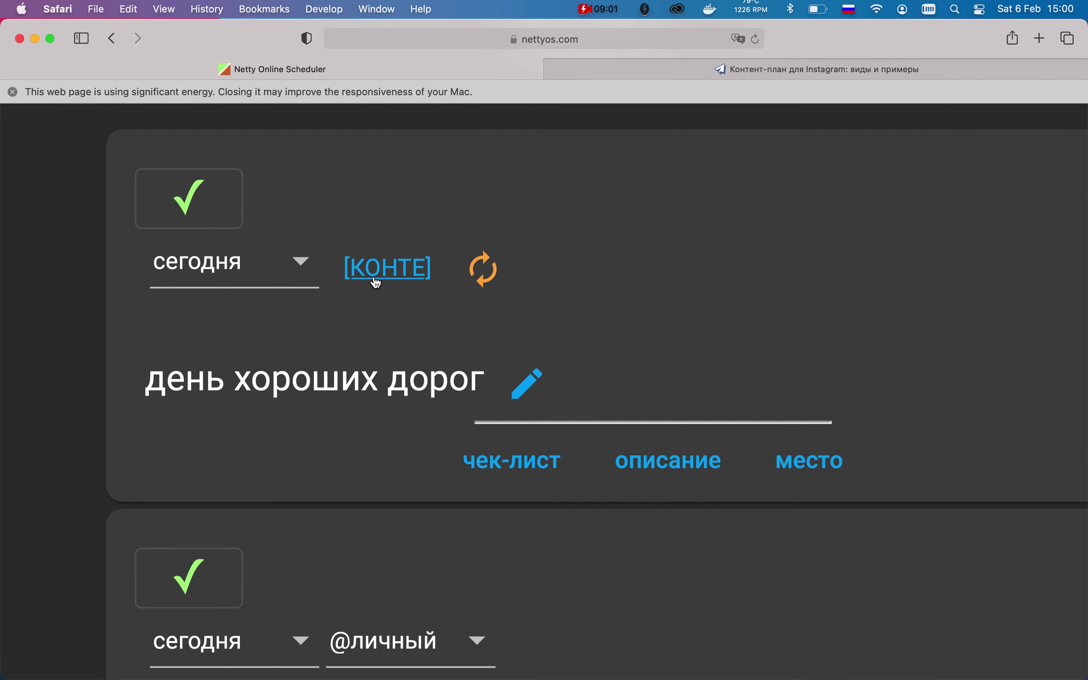
# Assign the "день безопасных шин" and "день автомобилиста" tickets to the project "общий контент план"
pyautogui.scroll(-5, 554, 262)
pyautogui.click(540, 429)
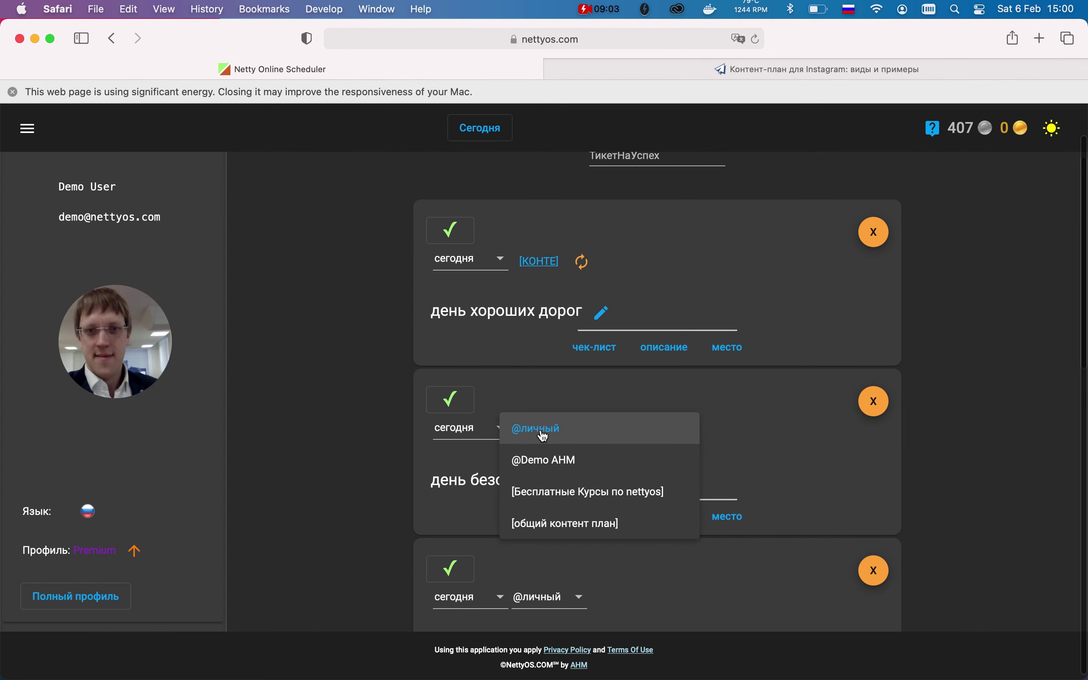
pyautogui.click(588, 525)
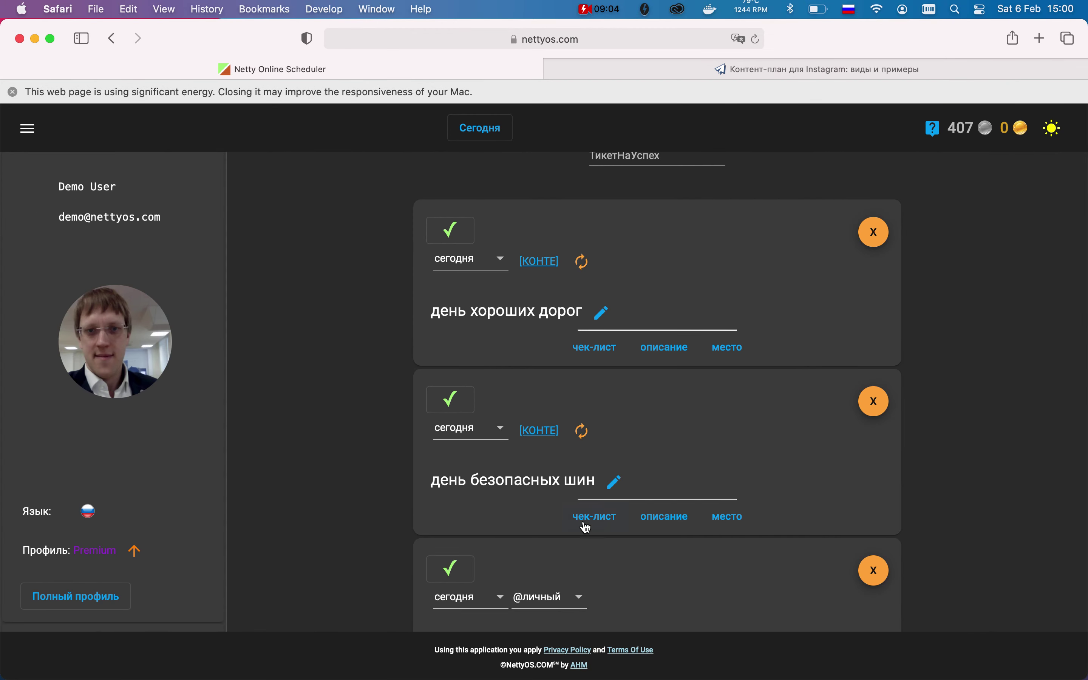
pyautogui.click(544, 602)
pyautogui.click(593, 598)
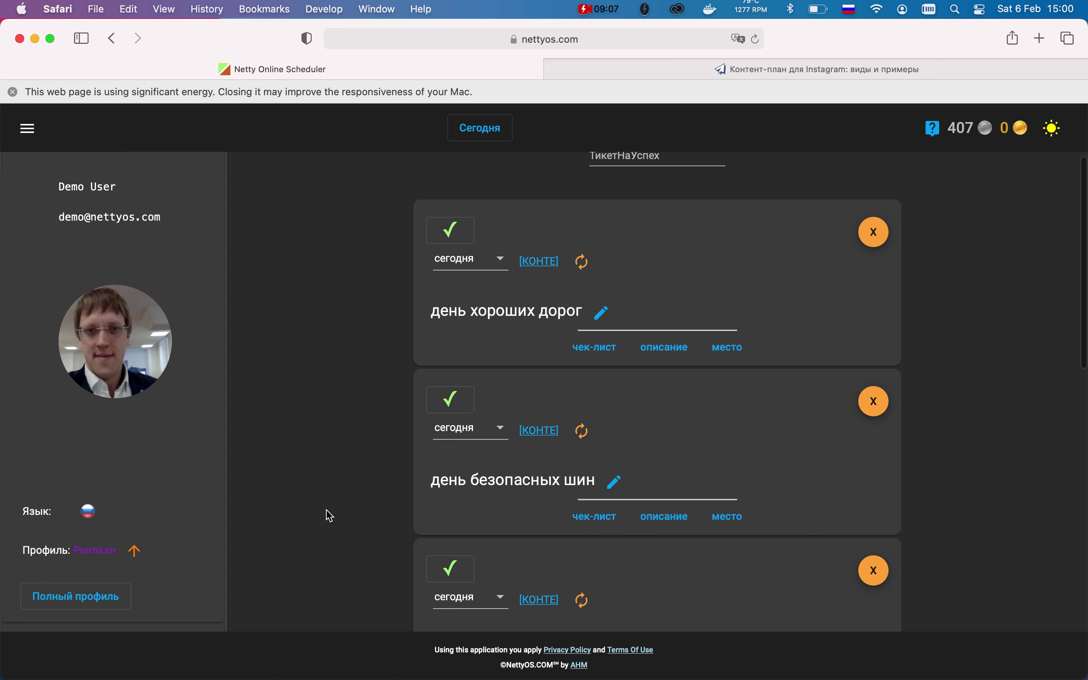
pyautogui.scroll(-3, 327, 513)
pyautogui.scroll(3, 330, 515)
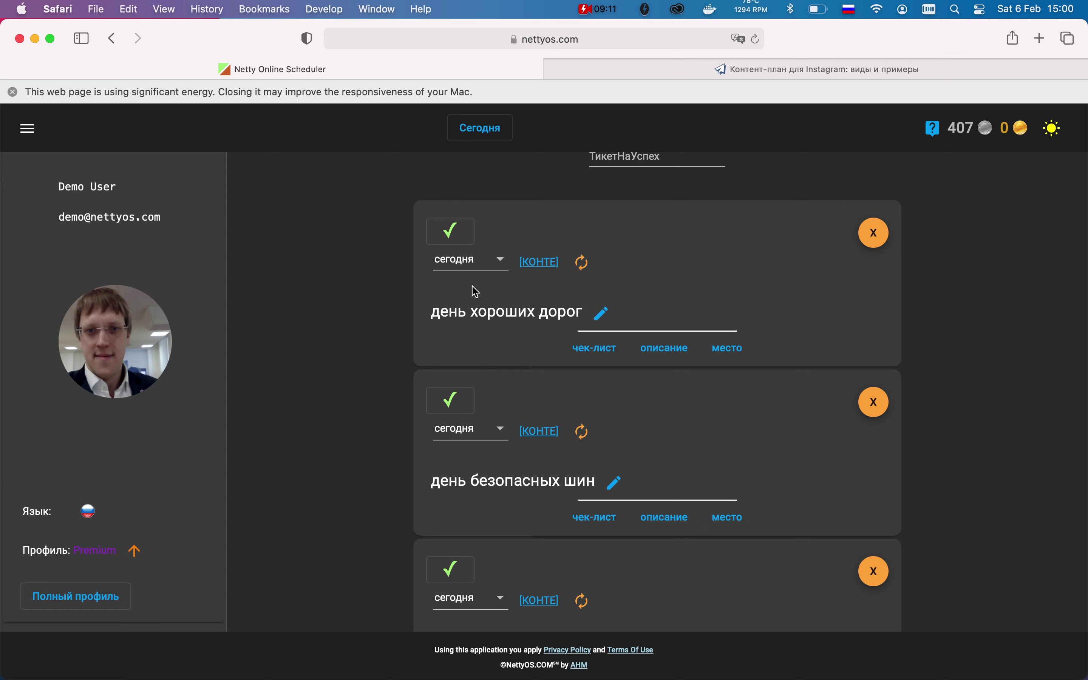
# Schedule the "день хороших дорог" ticket for February 10, 2021, without changing its reminder time, and save the date
pyautogui.click(467, 274)
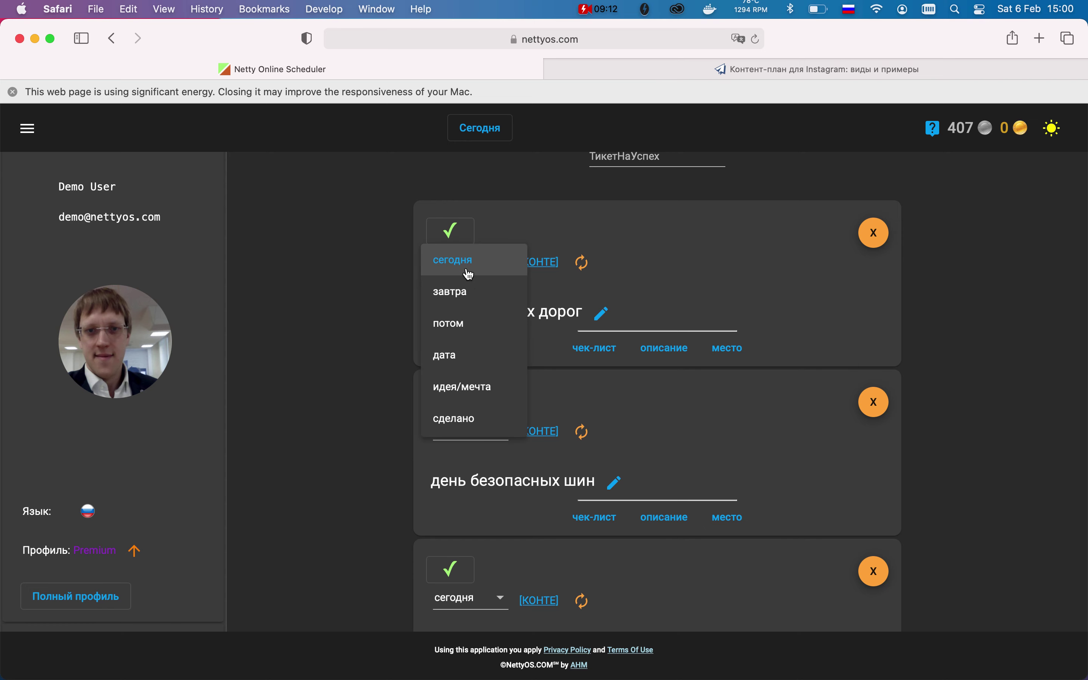
pyautogui.click(454, 356)
pyautogui.click(590, 342)
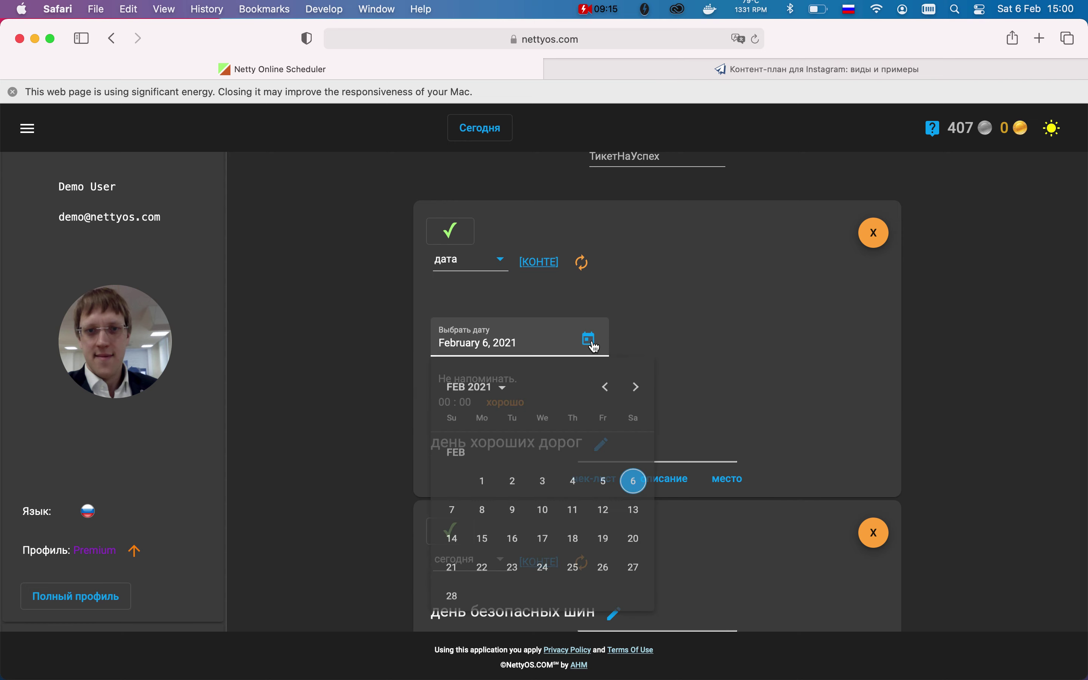
pyautogui.click(547, 518)
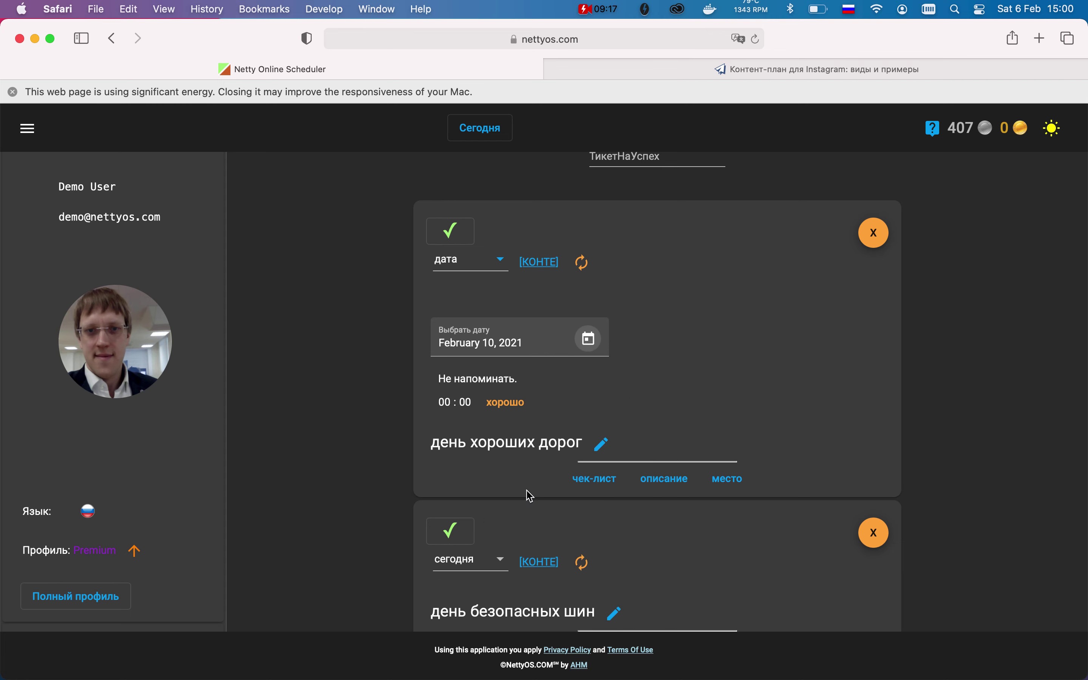
pyautogui.scroll(-2, 545, 380)
pyautogui.scroll(-2, 545, 380)
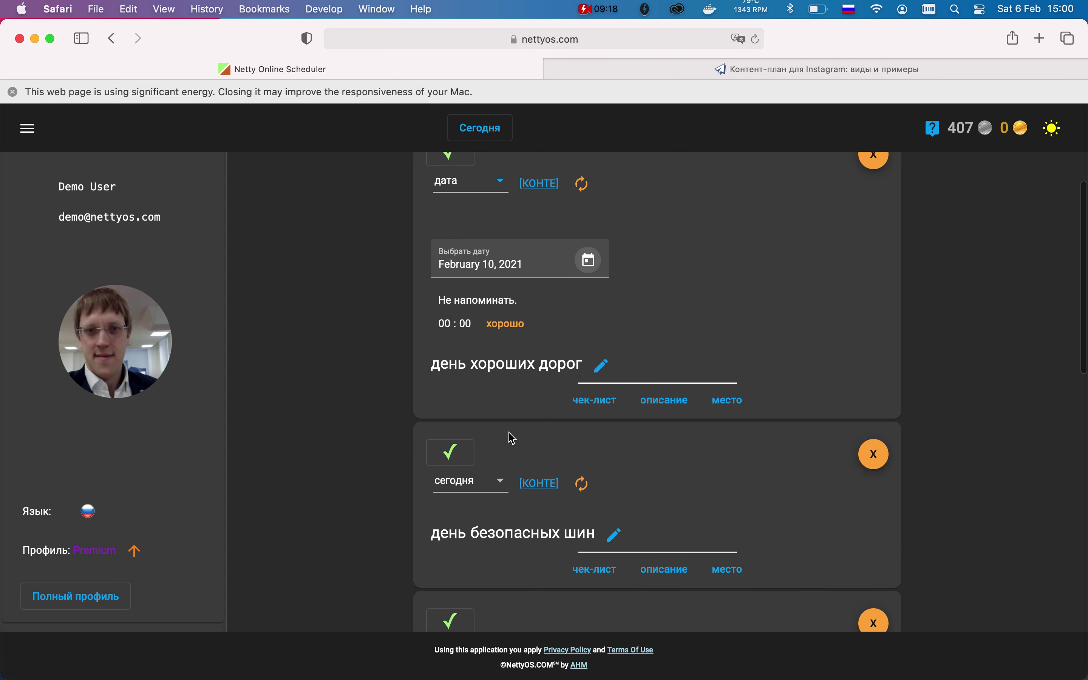
pyautogui.click(491, 486)
pyautogui.click(506, 324)
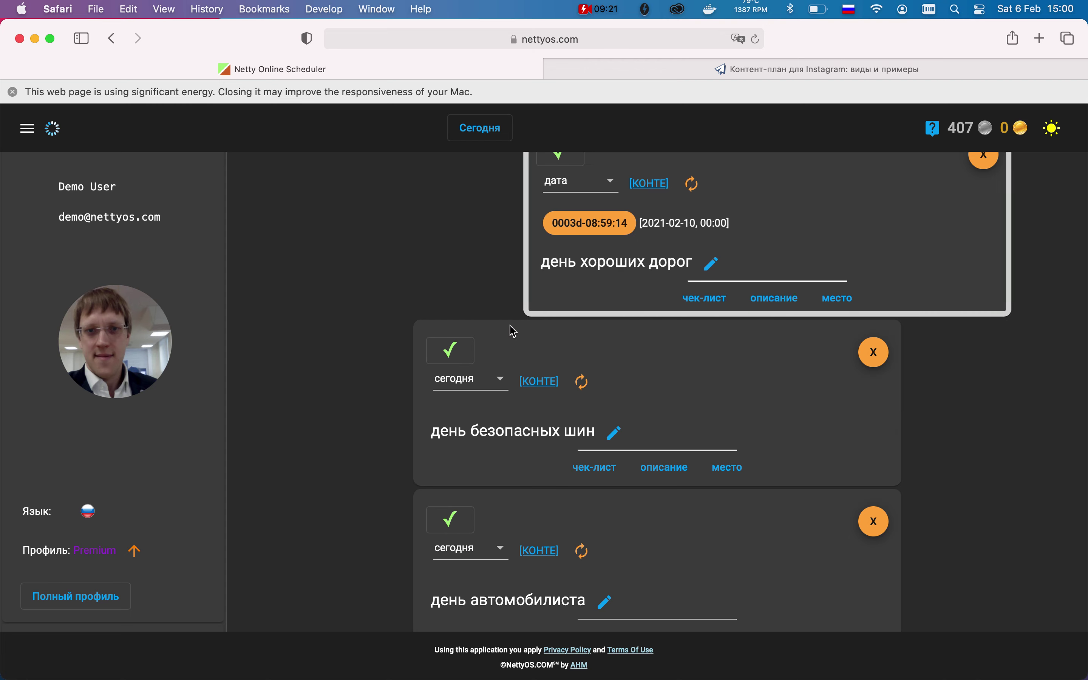
# Schedule the "день безопасных шин" ticket for February 25, 2021 and save the date
pyautogui.scroll(3, 501, 357)
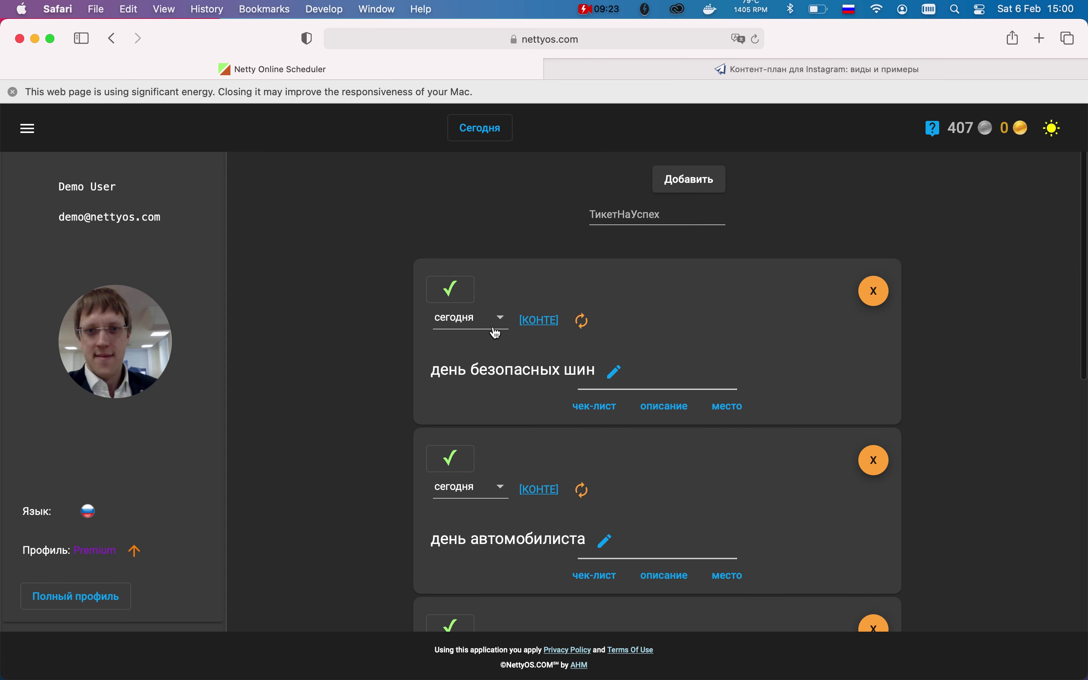
pyautogui.click(496, 333)
pyautogui.click(475, 418)
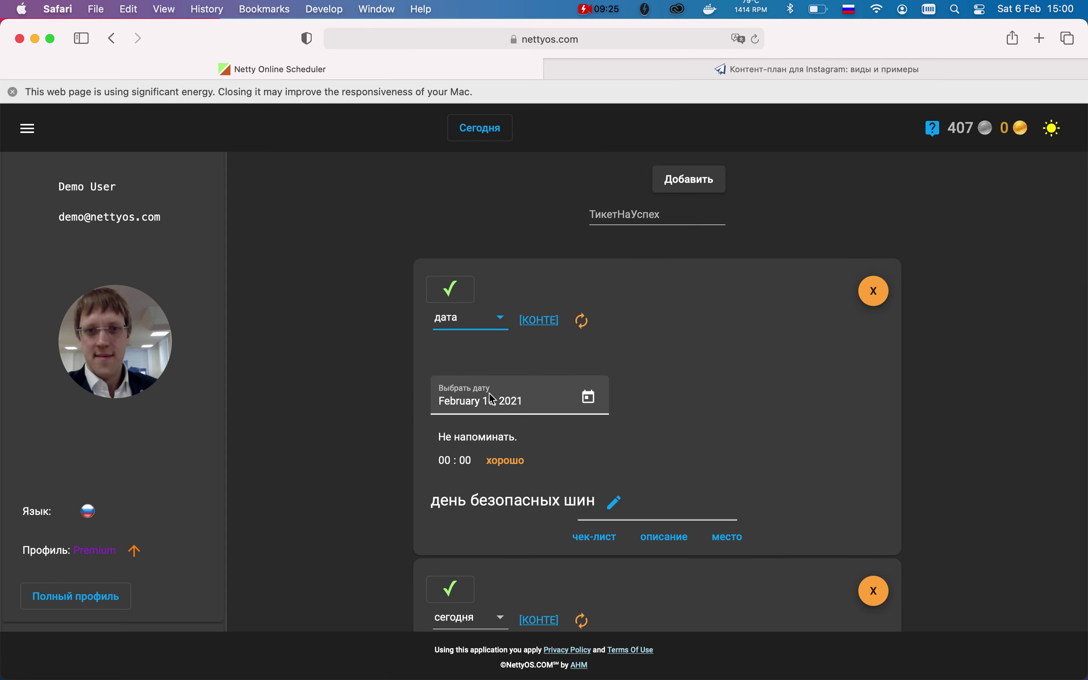
pyautogui.click(588, 397)
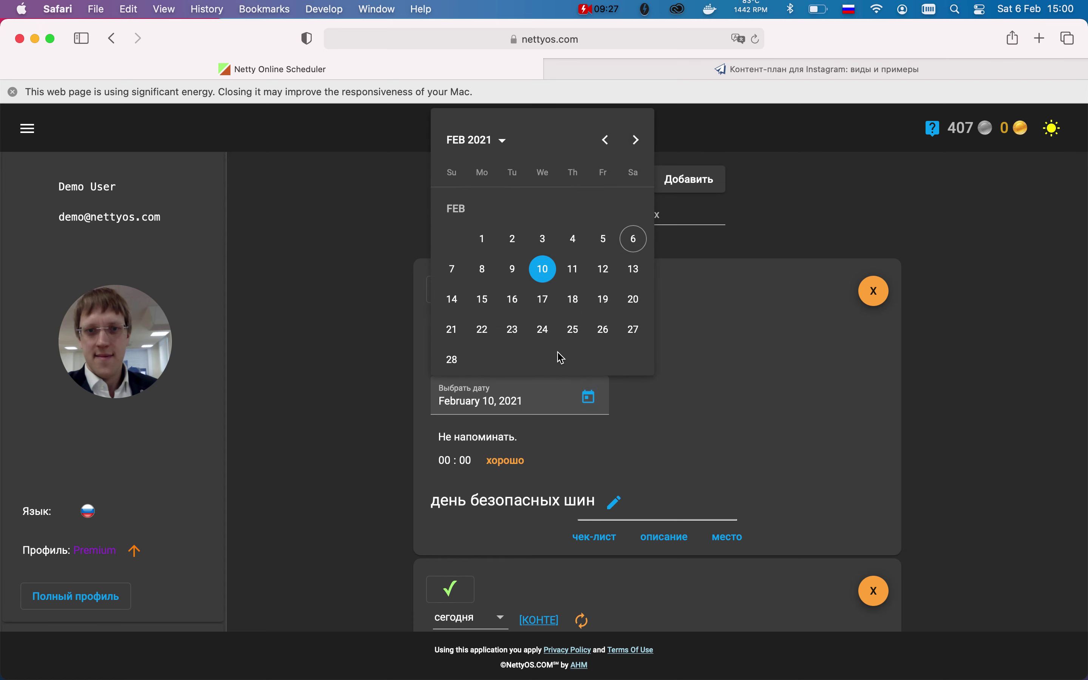
pyautogui.click(571, 331)
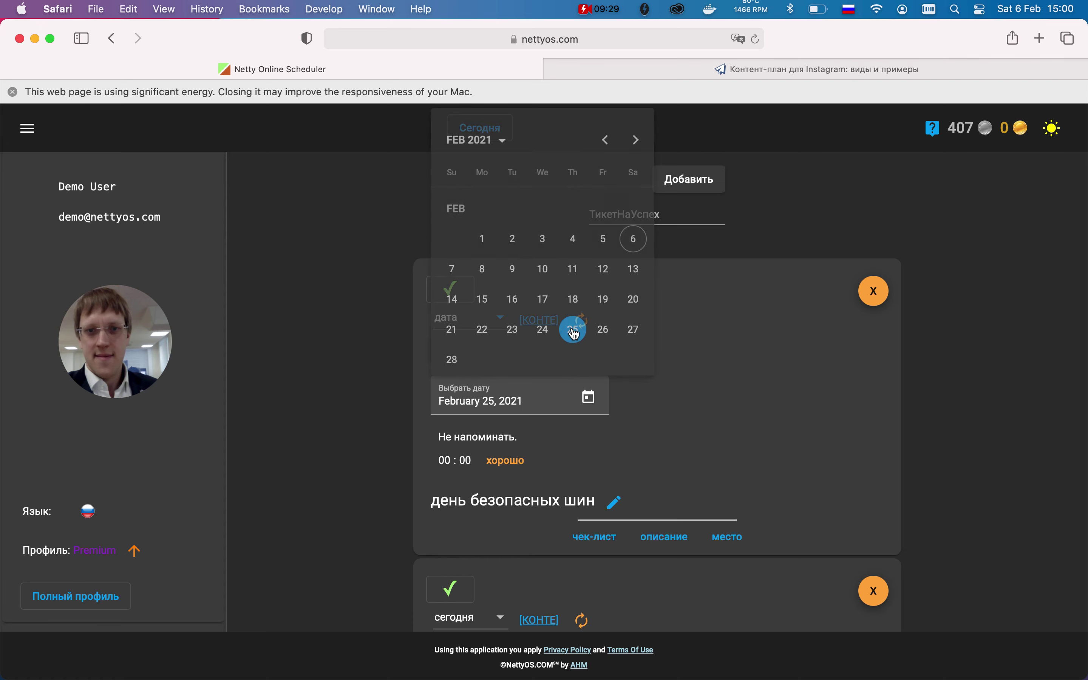
pyautogui.click(502, 460)
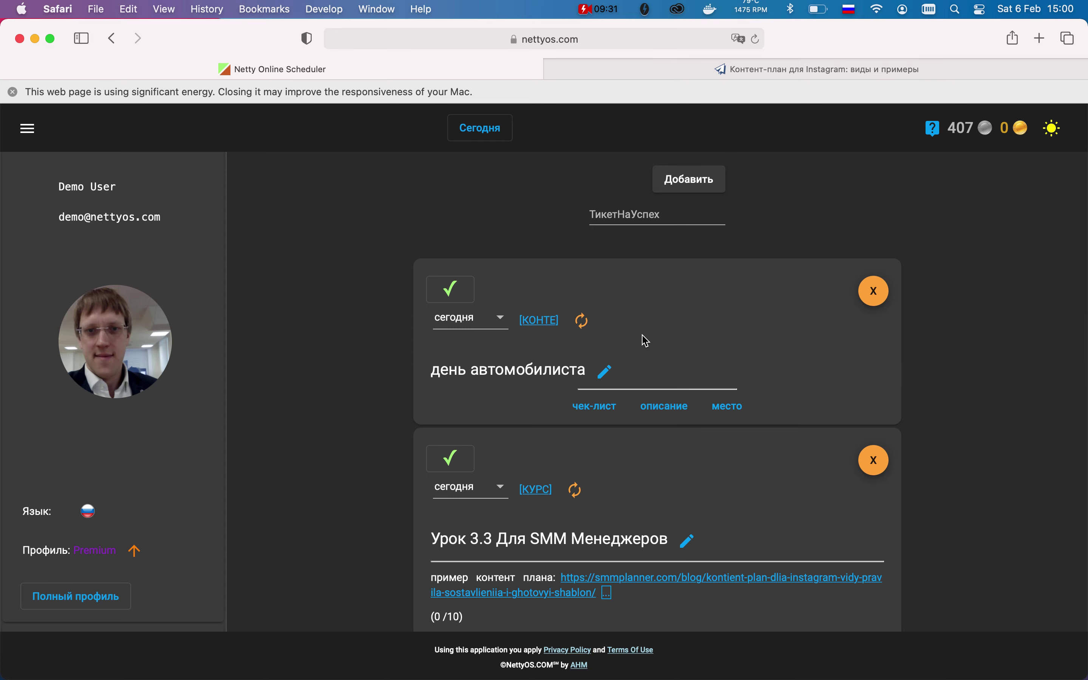
# Schedule the "день автомобилиста" ticket for February 28, 2021 and save the date
pyautogui.click(475, 334)
pyautogui.click(480, 413)
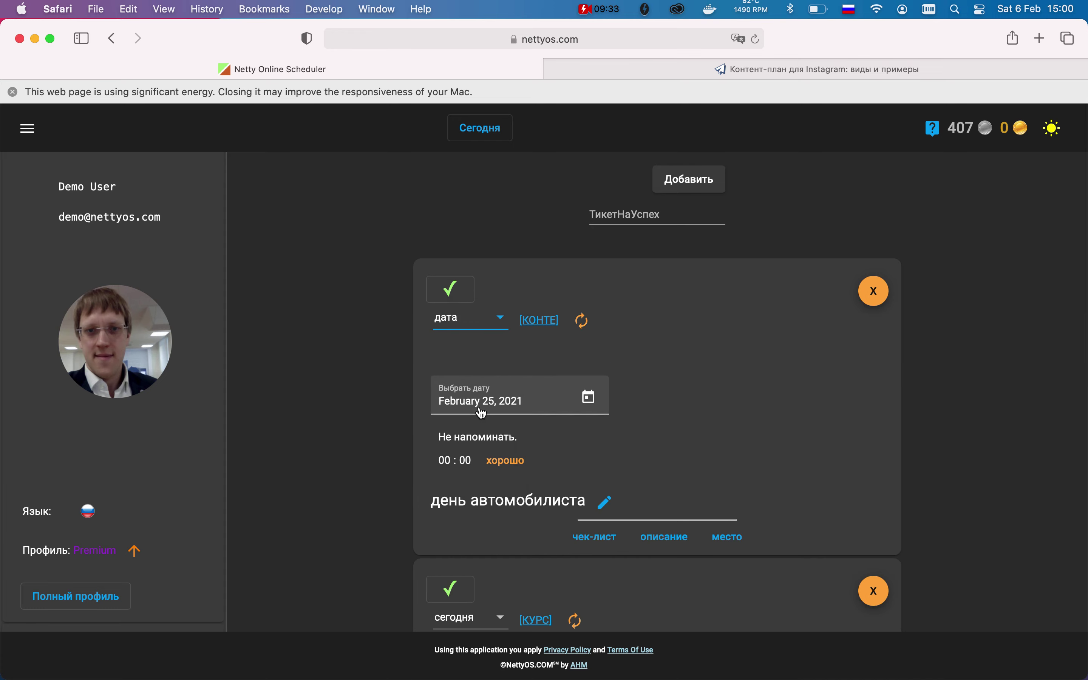
pyautogui.click(588, 397)
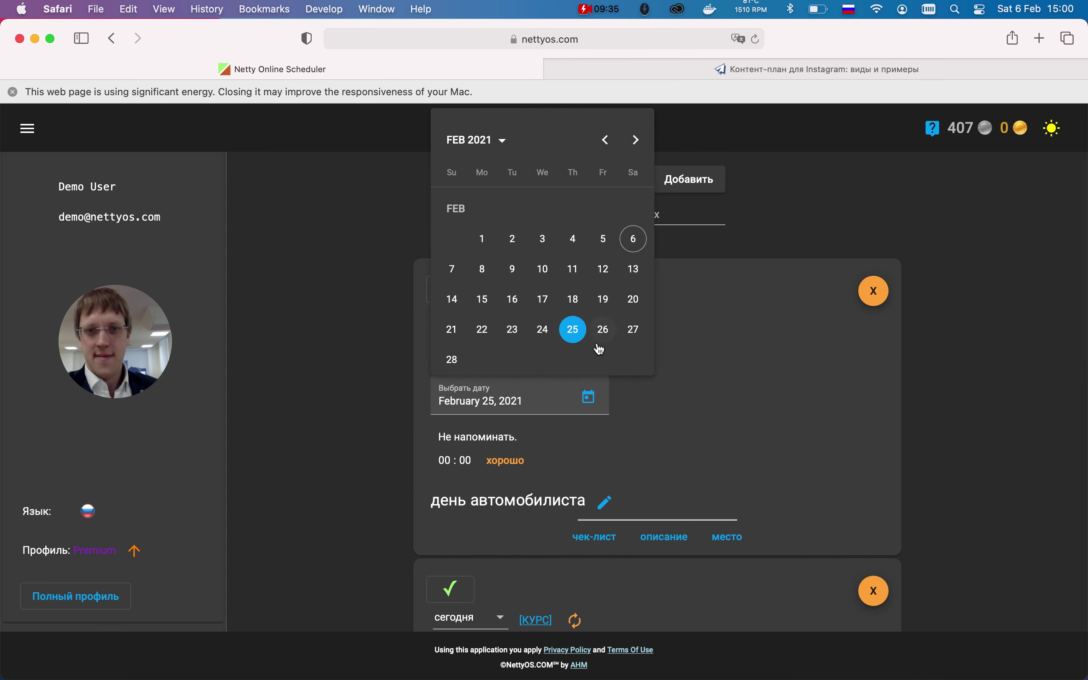
pyautogui.click(452, 359)
pyautogui.click(501, 460)
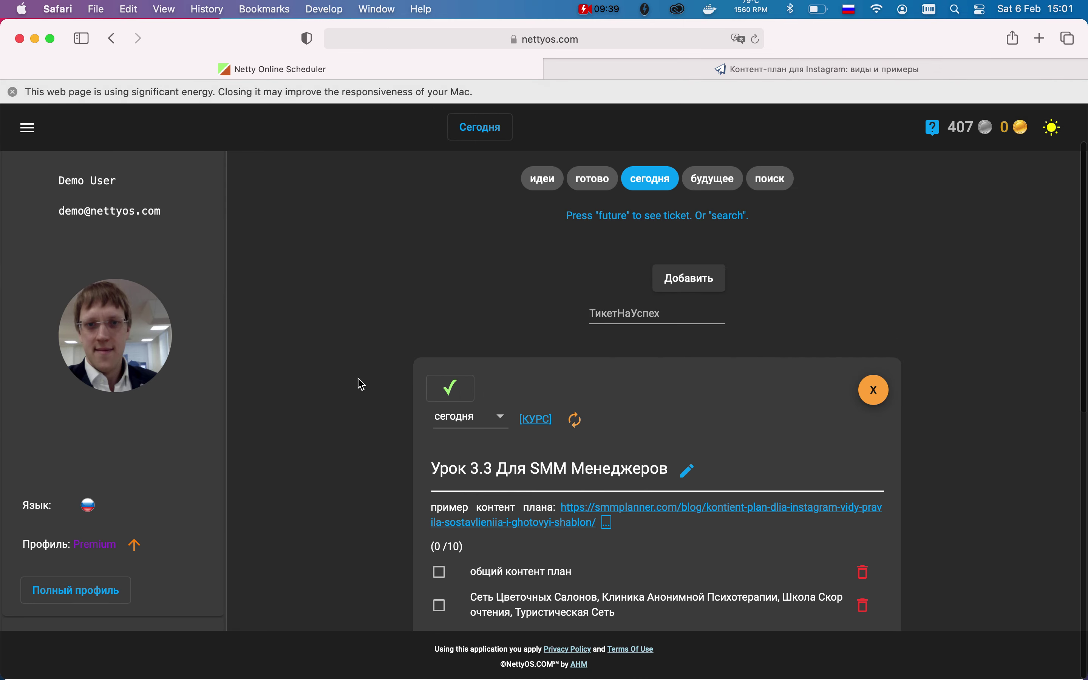
# Go to the personal projects and open the board of the project "[КОНТЕ] общий контент план"
pyautogui.click(27, 130)
pyautogui.click(342, 232)
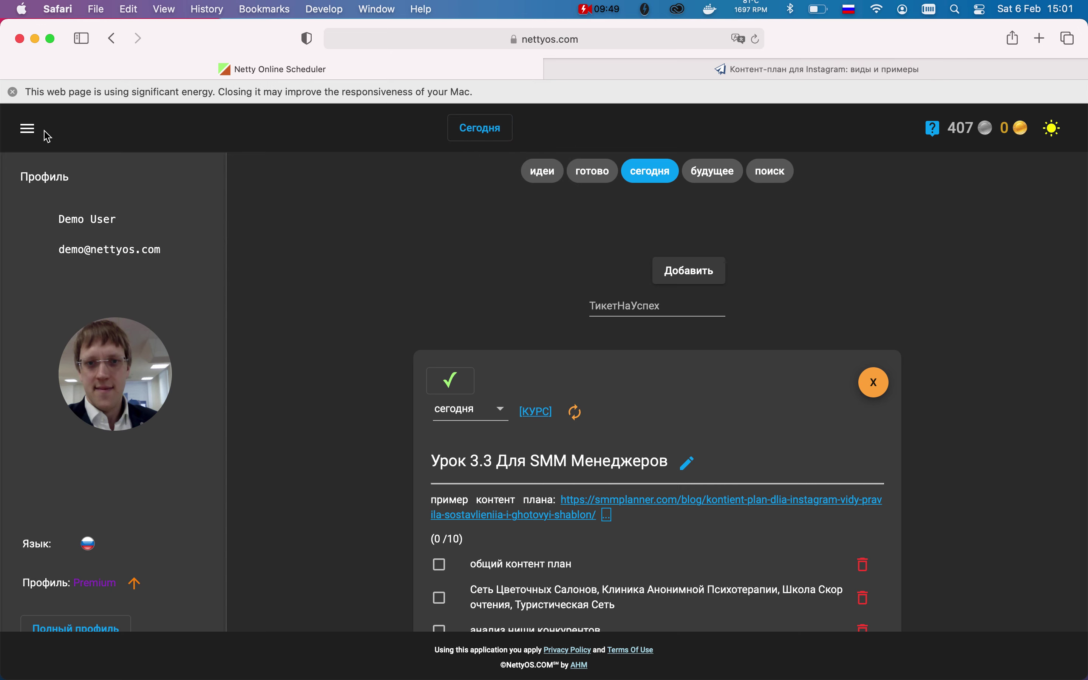
pyautogui.click(28, 129)
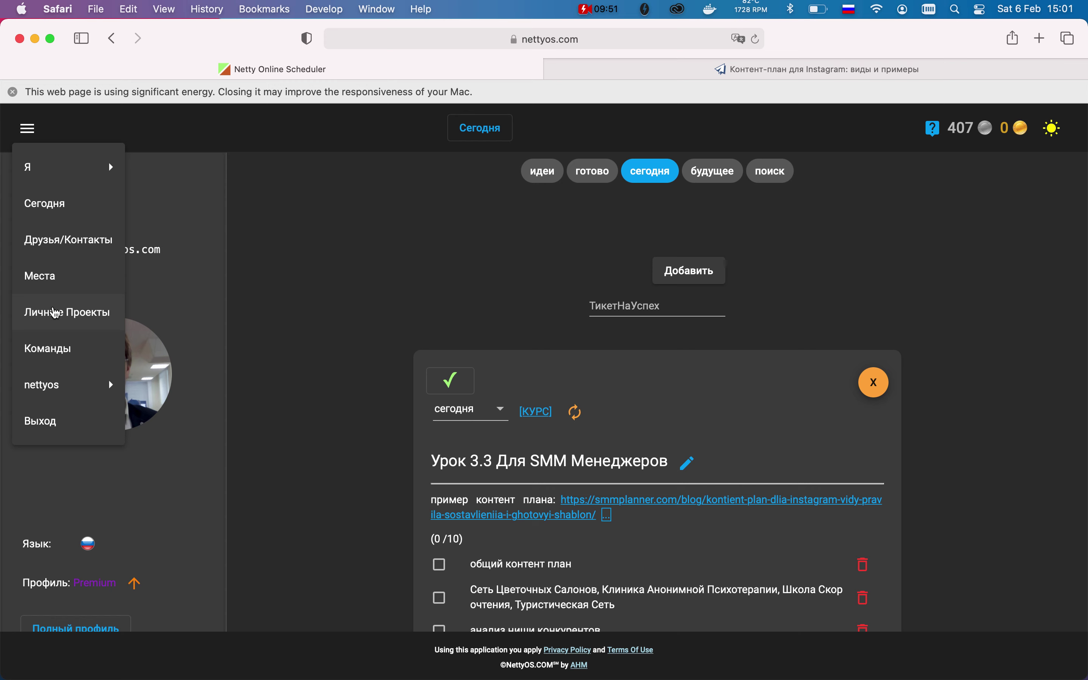
pyautogui.click(57, 313)
pyautogui.click(618, 189)
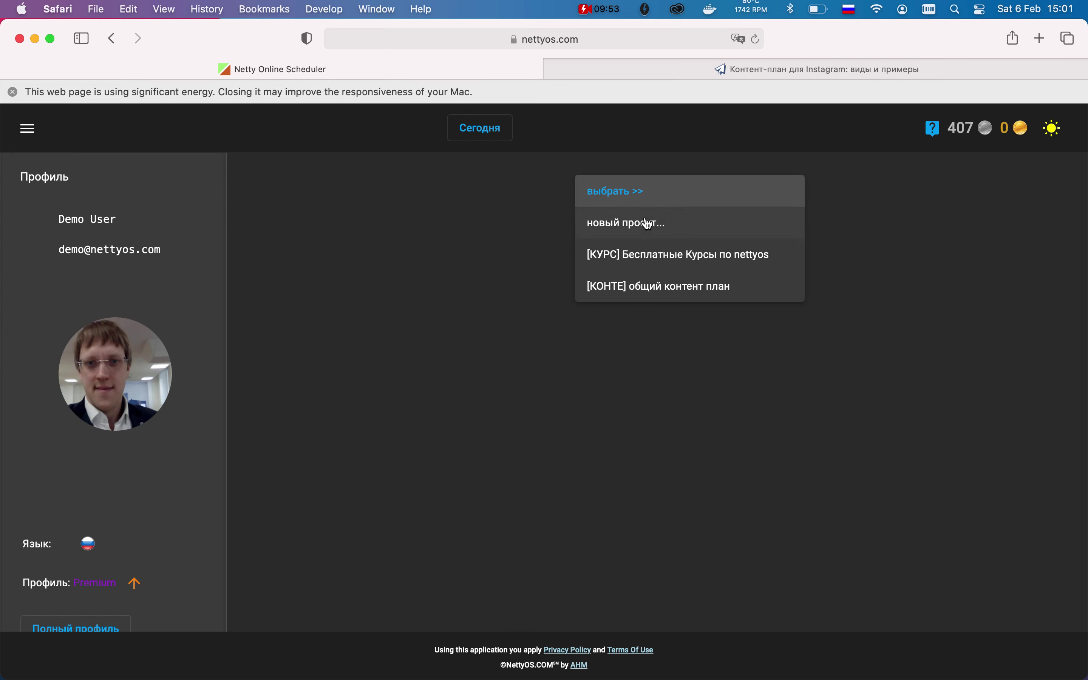
pyautogui.click(682, 287)
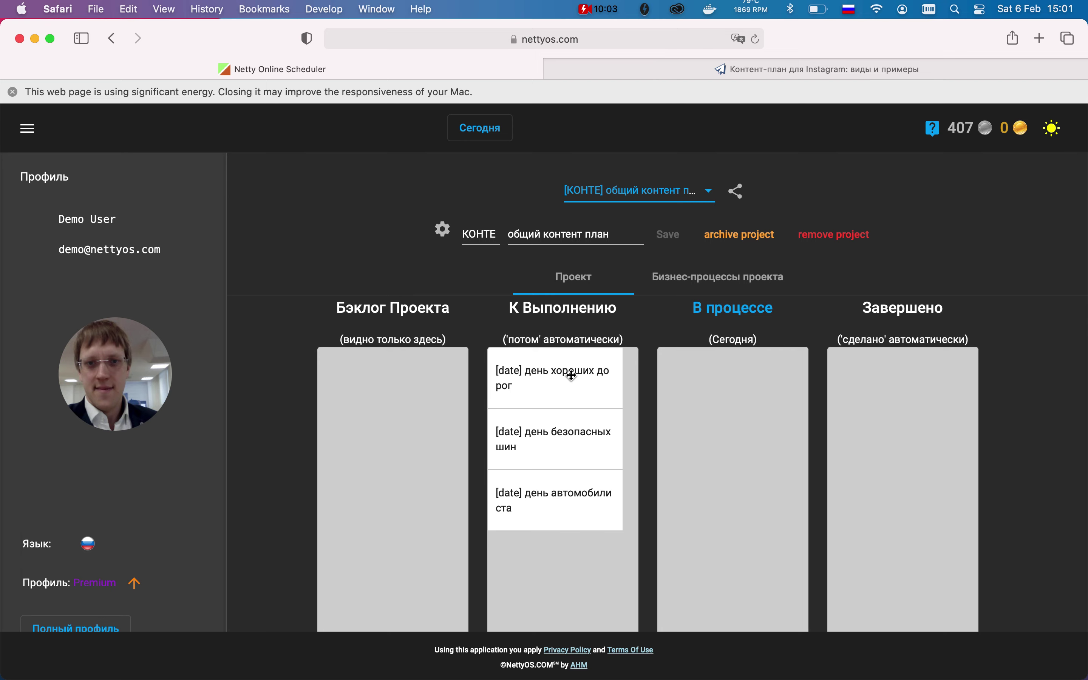
# View the details of the "день хороших дорог" and "день безопасных шин" tickets on the project board
pyautogui.click(550, 374)
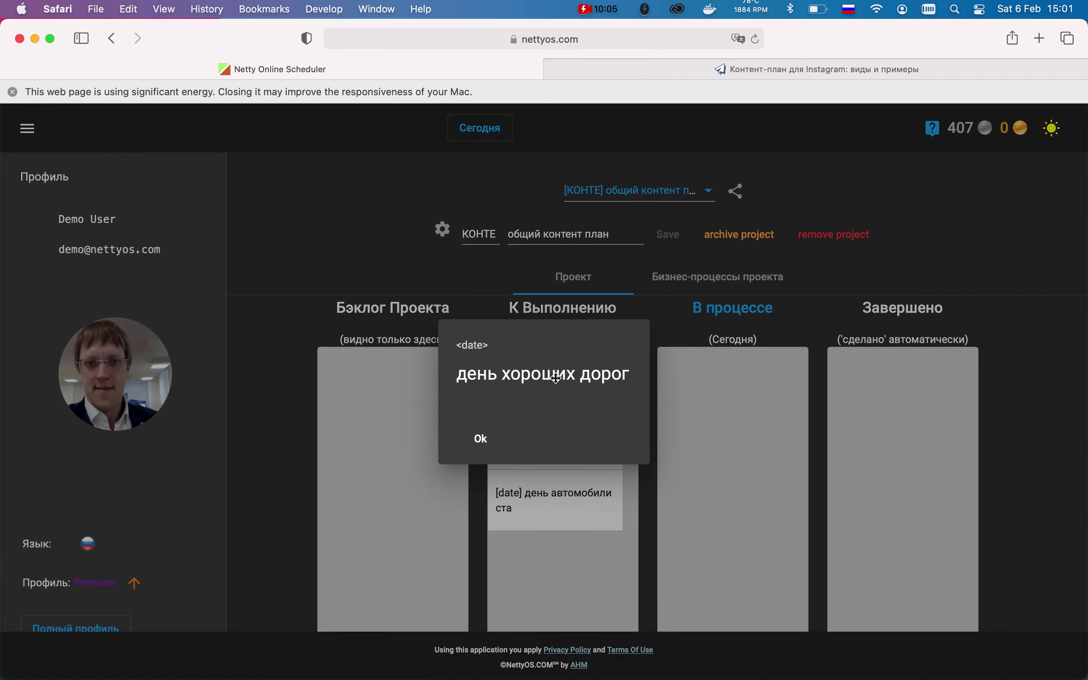
pyautogui.click(569, 421)
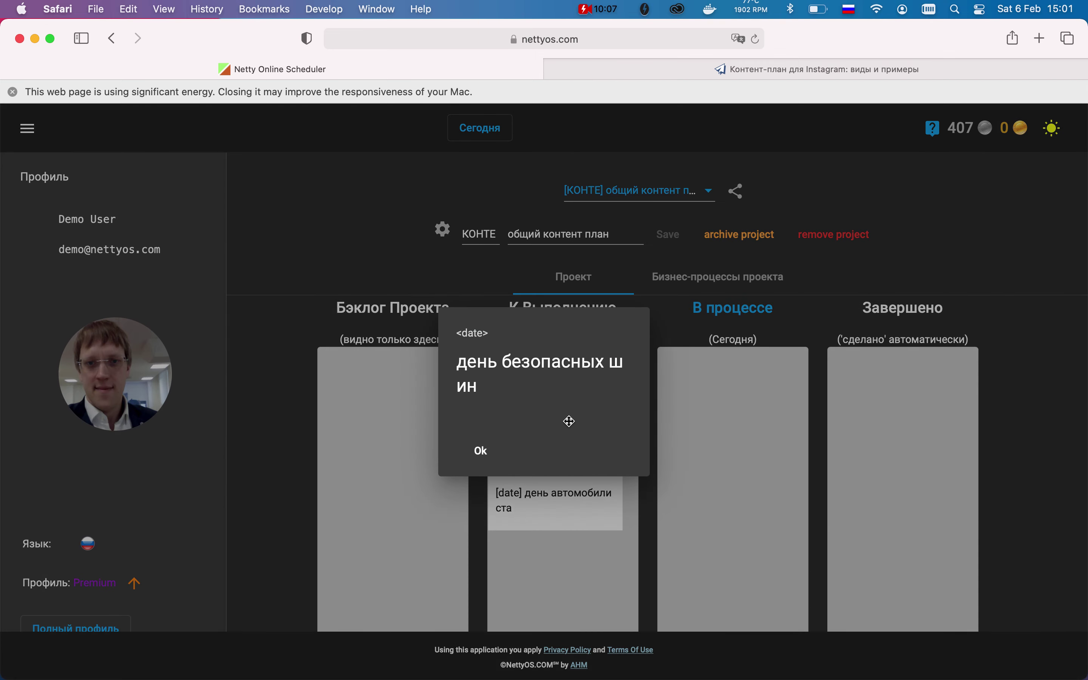
pyautogui.click(661, 256)
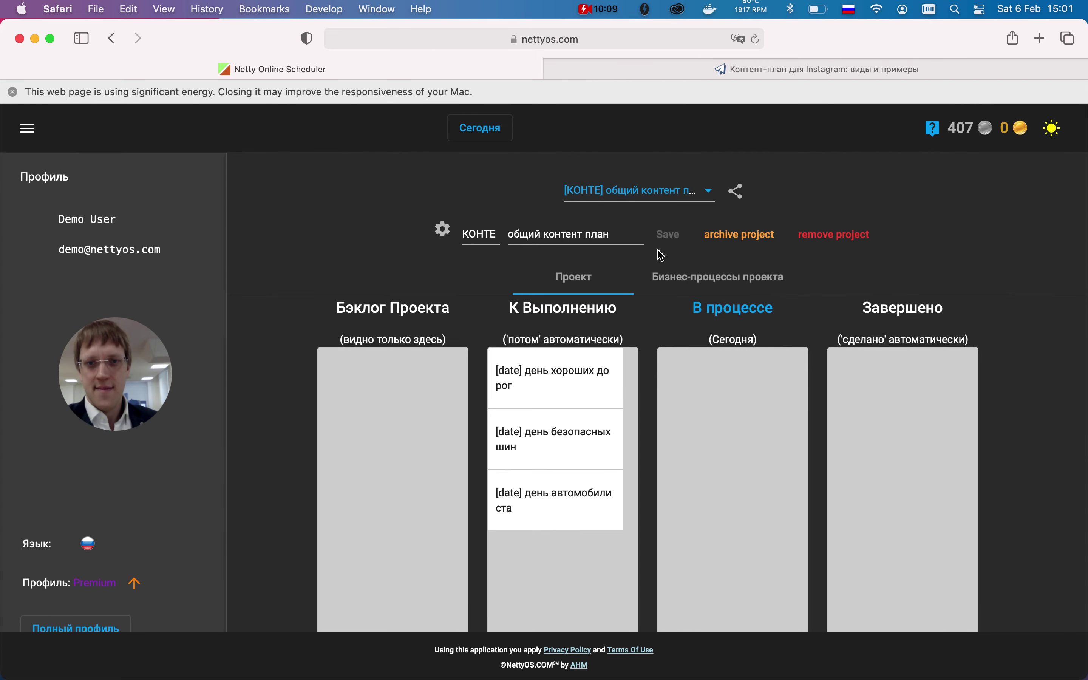
# Expand the description of today's "Урок 3.3 Для SMM Менеджеров" ticket and copy the business-process chain from "сырой-макет" to "выложить-во-все-сети"
pyautogui.click(488, 133)
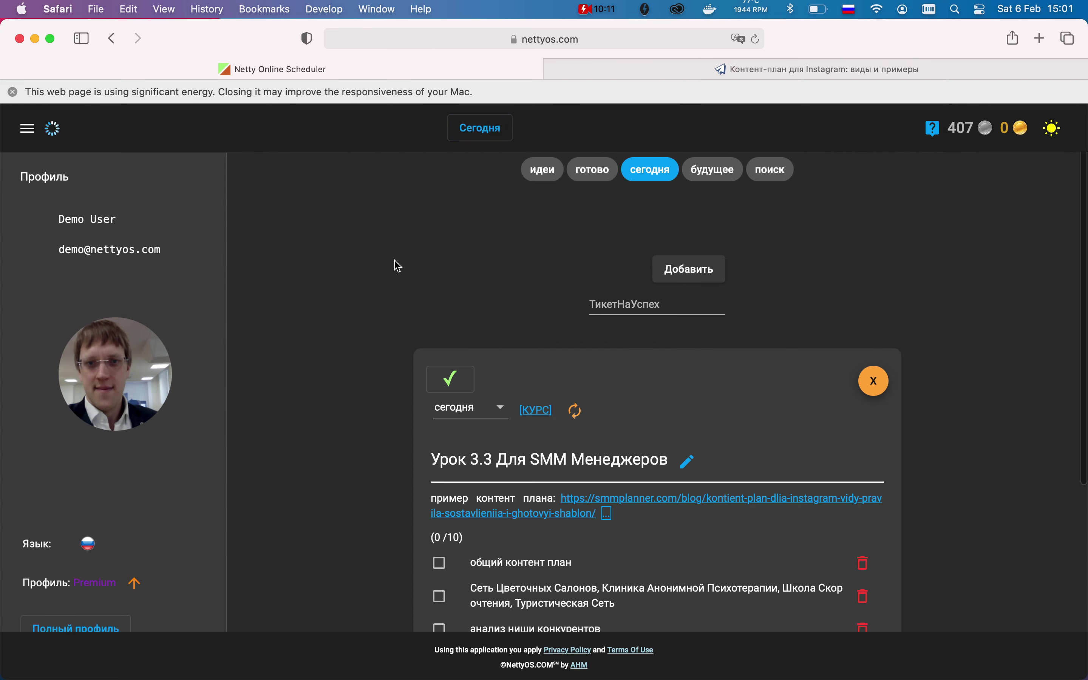
pyautogui.scroll(-5, 397, 265)
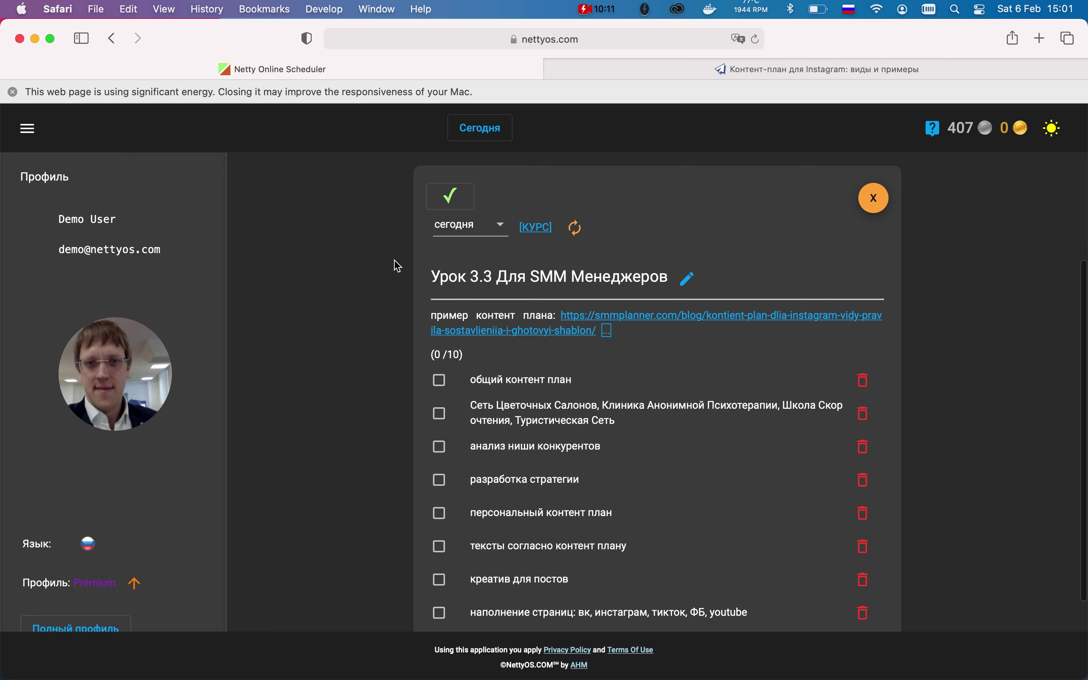
pyautogui.click(607, 333)
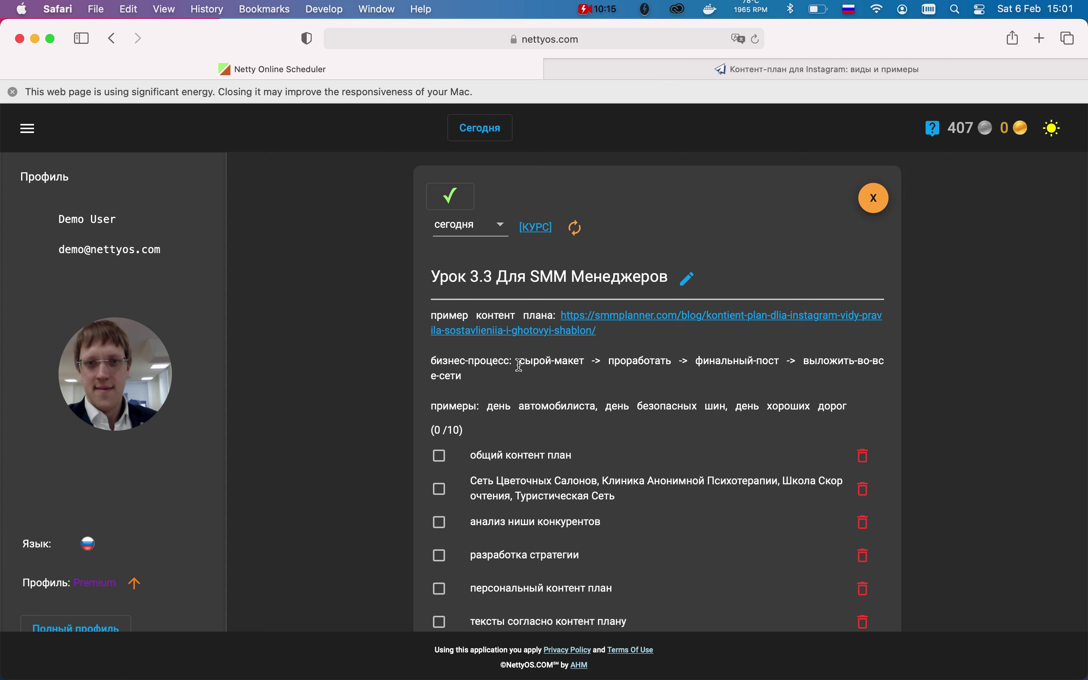
pyautogui.tripleClick(557, 367)
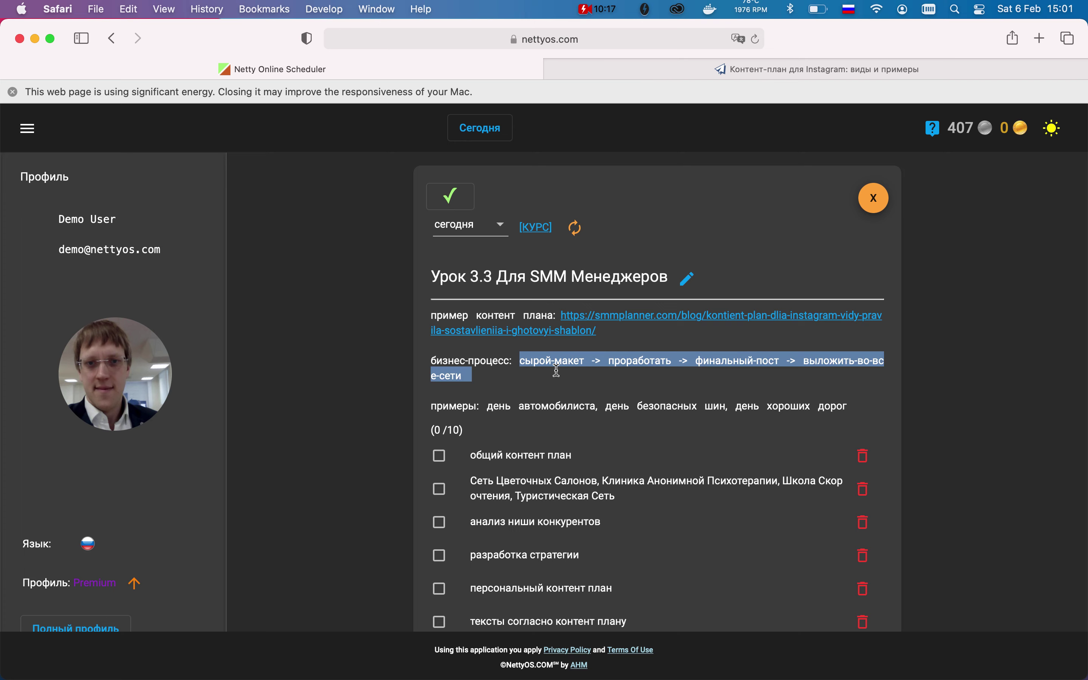
pyautogui.click(465, 373)
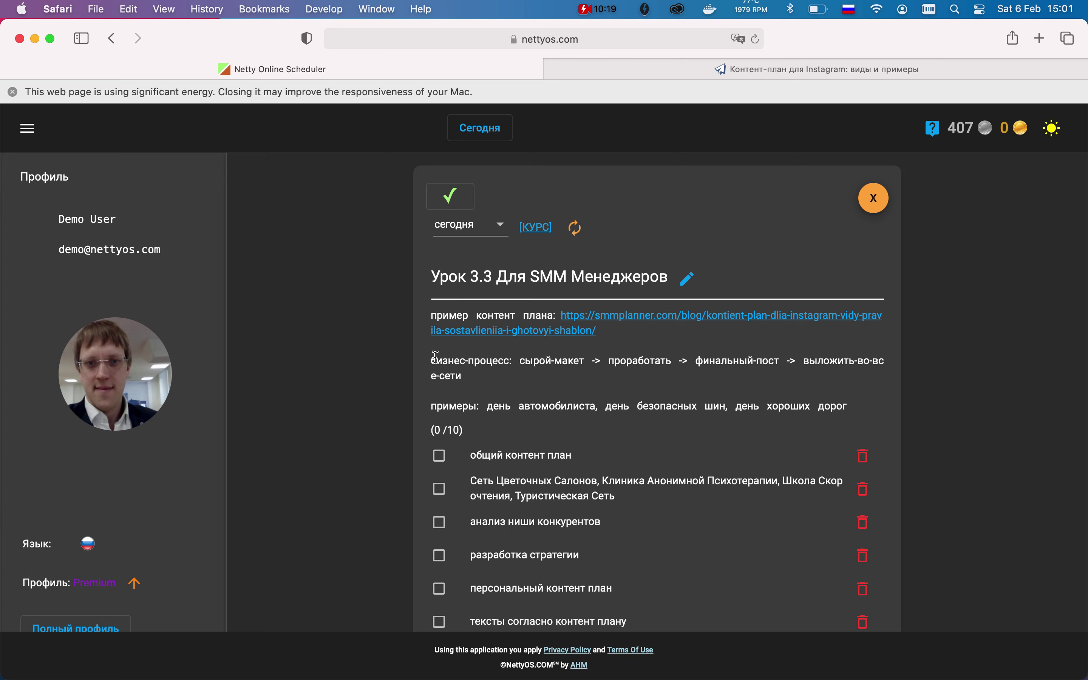
# Return to the project "[КОНТЕ] общий контент план" through the ticket's project link and show its business processes
pyautogui.scroll(5, 402, 369)
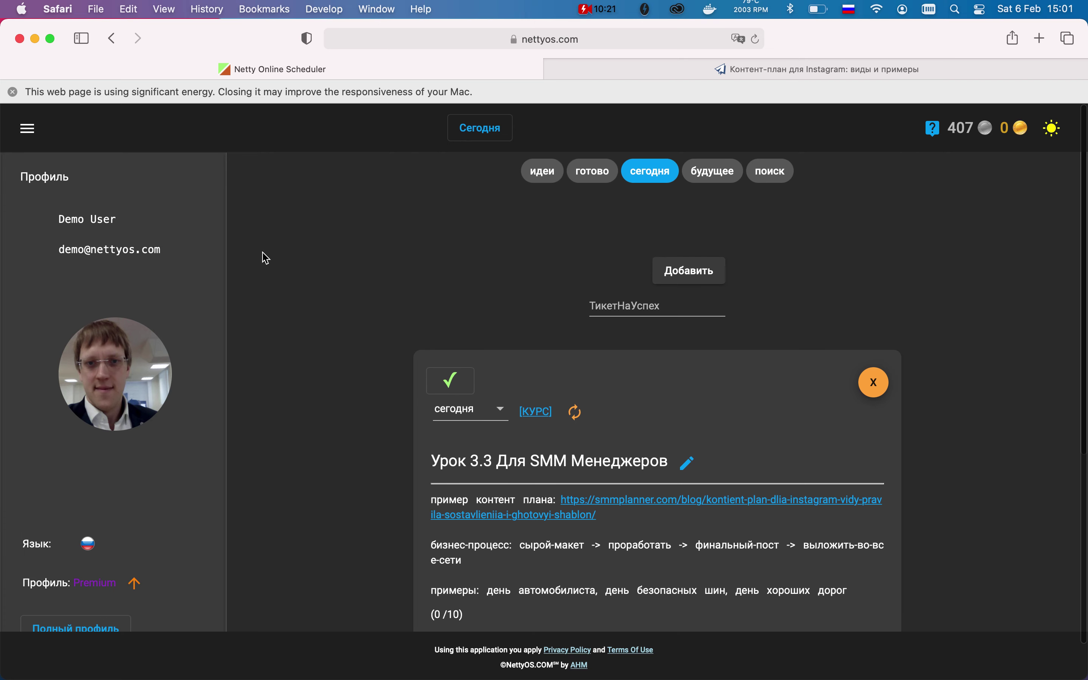
pyautogui.click(535, 411)
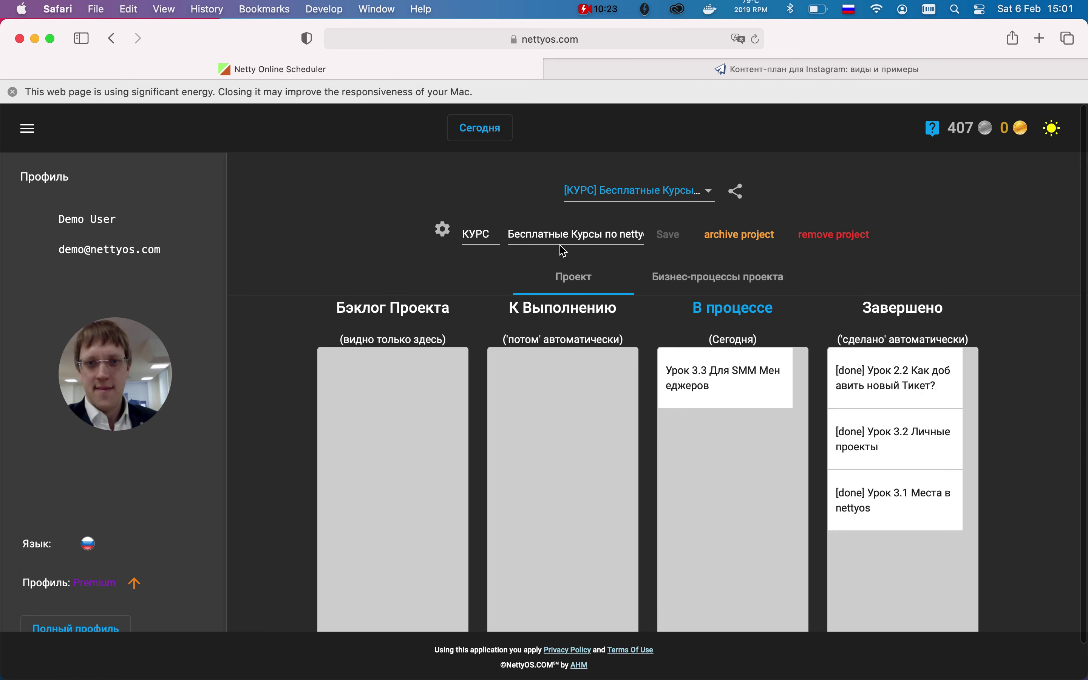
pyautogui.click(660, 200)
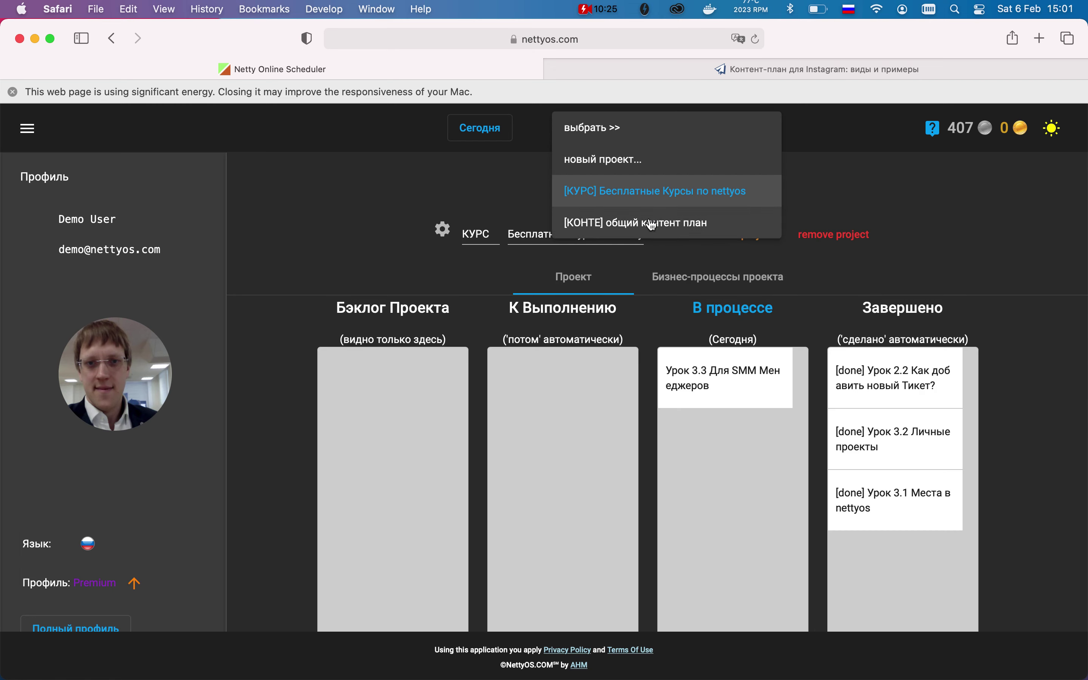
pyautogui.click(652, 224)
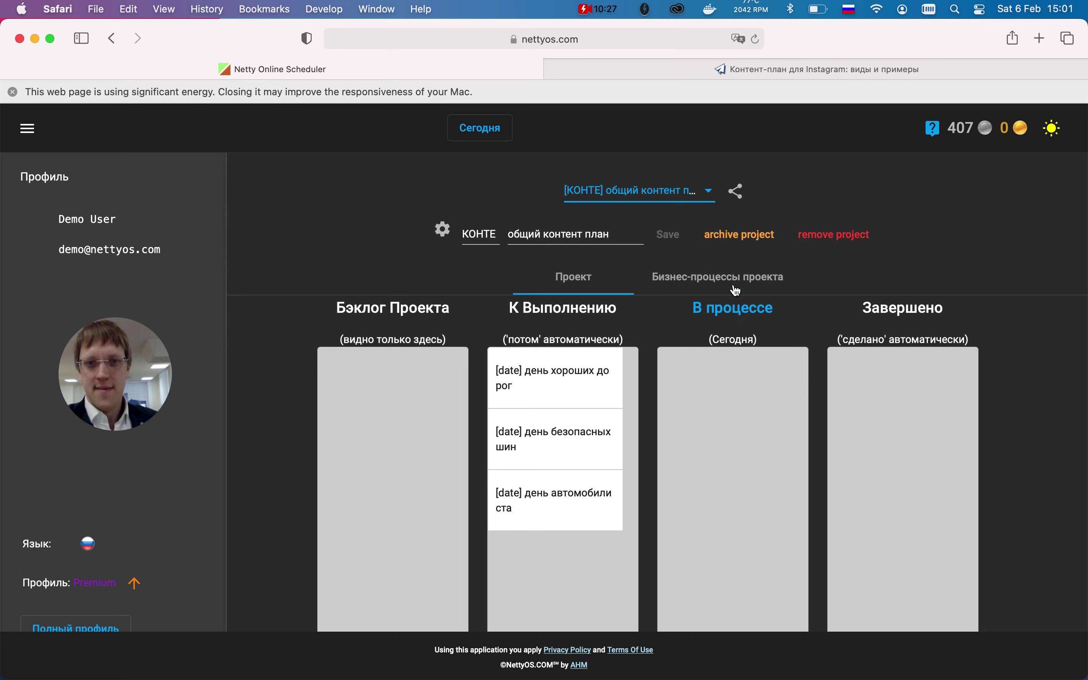
pyautogui.click(752, 289)
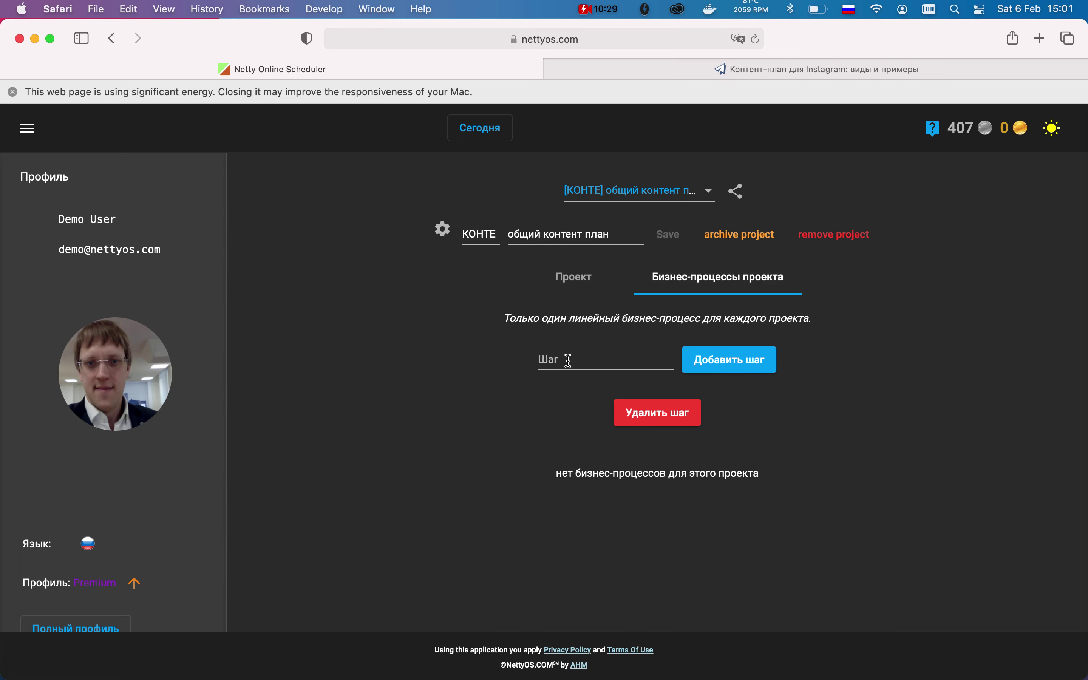
pyautogui.click(570, 284)
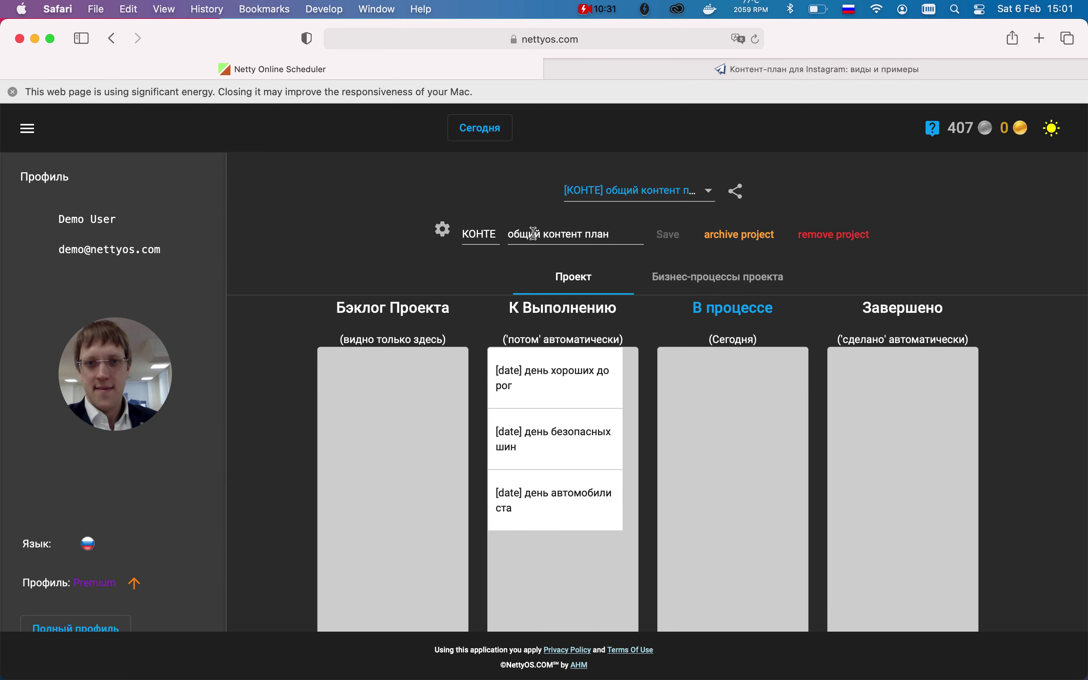
pyautogui.click(695, 285)
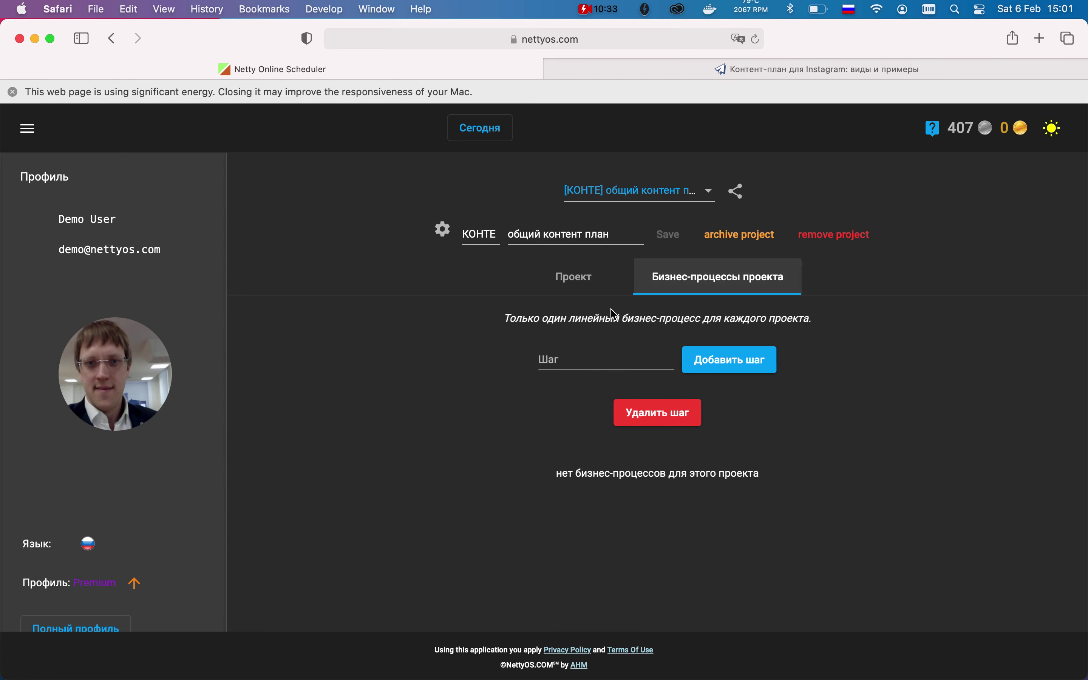
# Paste the copied chain as a new business-process step, trim it to "сырой-макет" and add it
pyautogui.click(574, 358)
pyautogui.write('> выложить-во-все-сети')
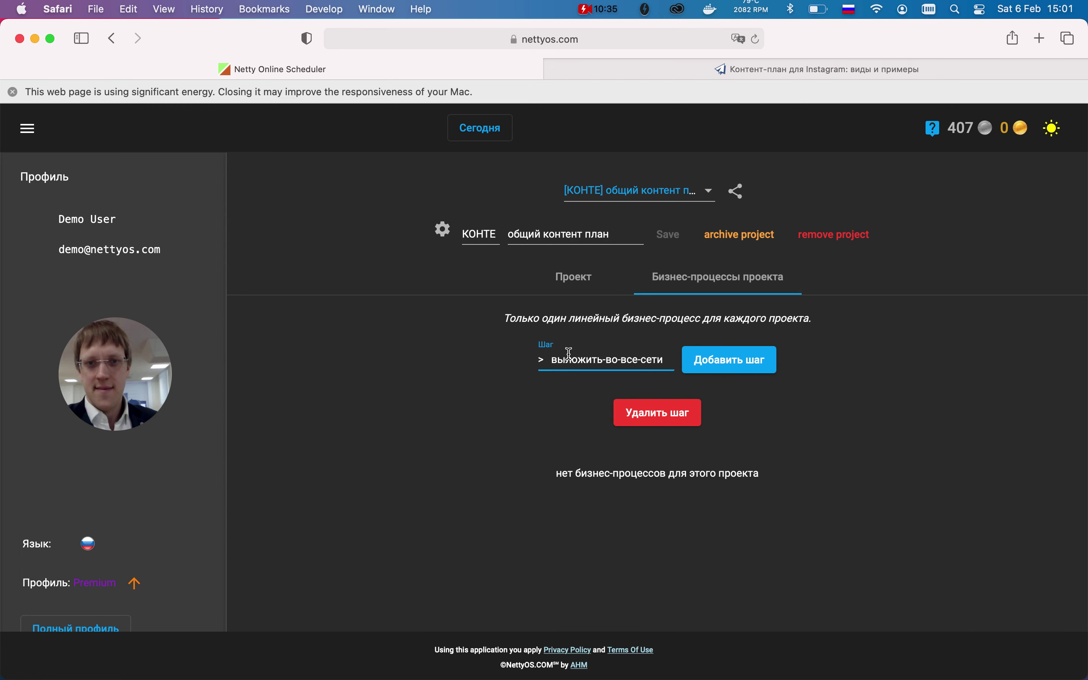
pyautogui.press('super+Left')
pyautogui.click(604, 359)
pyautogui.press('super+shift+Right')
pyautogui.press('BackSpace')
pyautogui.press('Return')
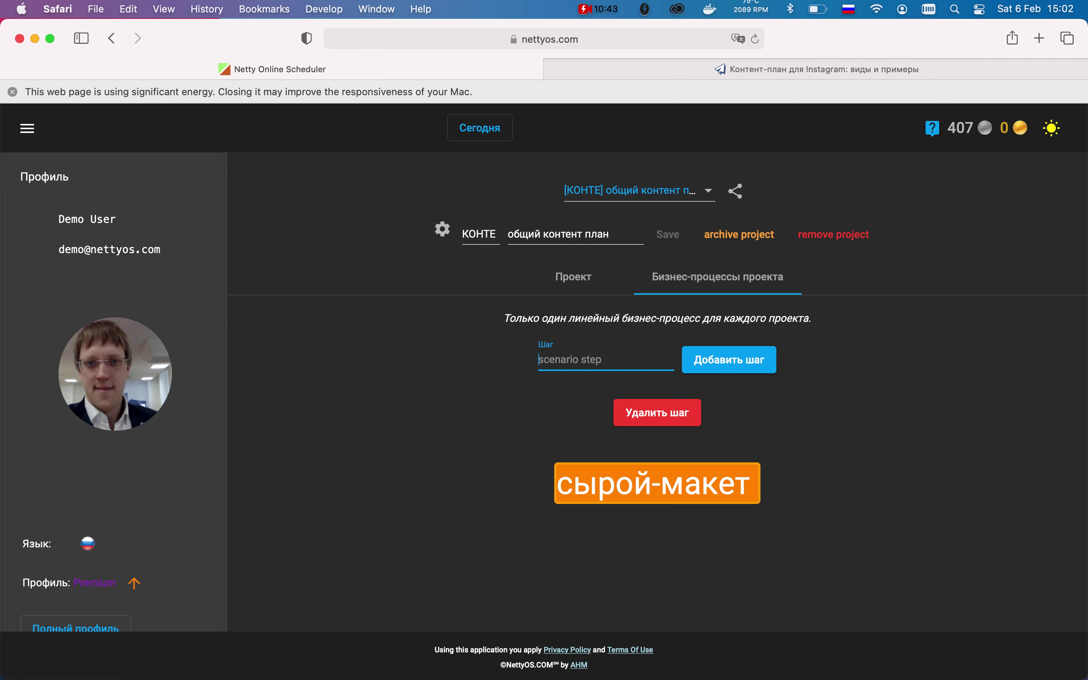
# Add the second business-process step "проработать", trimmed from the pasted chain
pyautogui.press('super+v')
pyautogui.press('super+Left')
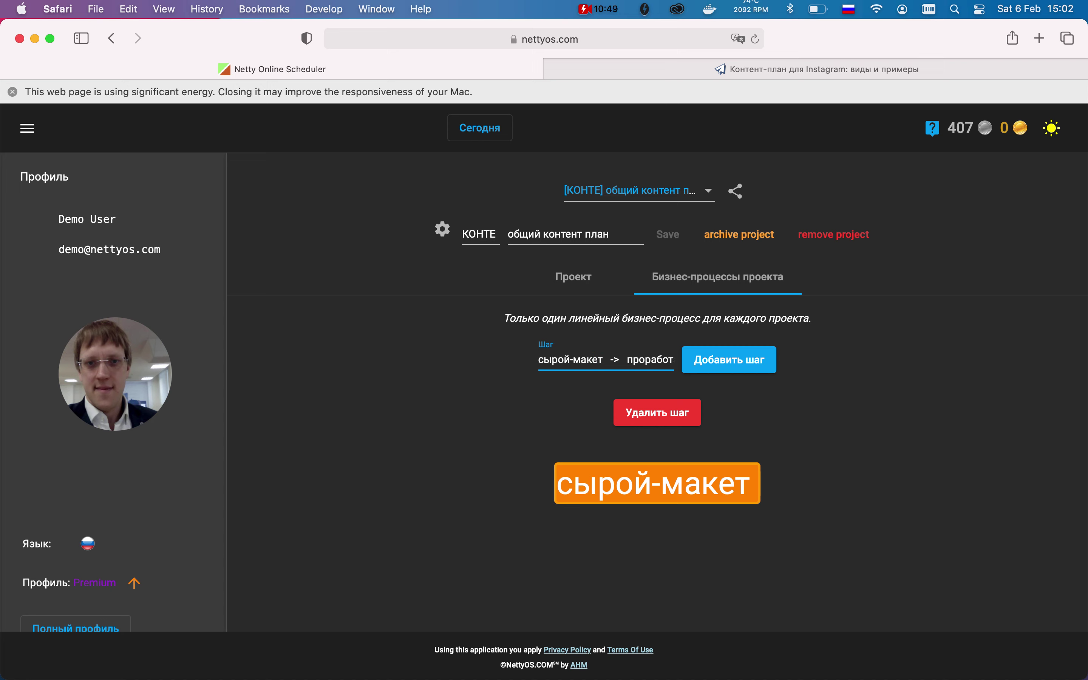
pyautogui.press('shift+super+Left')
pyautogui.press('BackSpace')
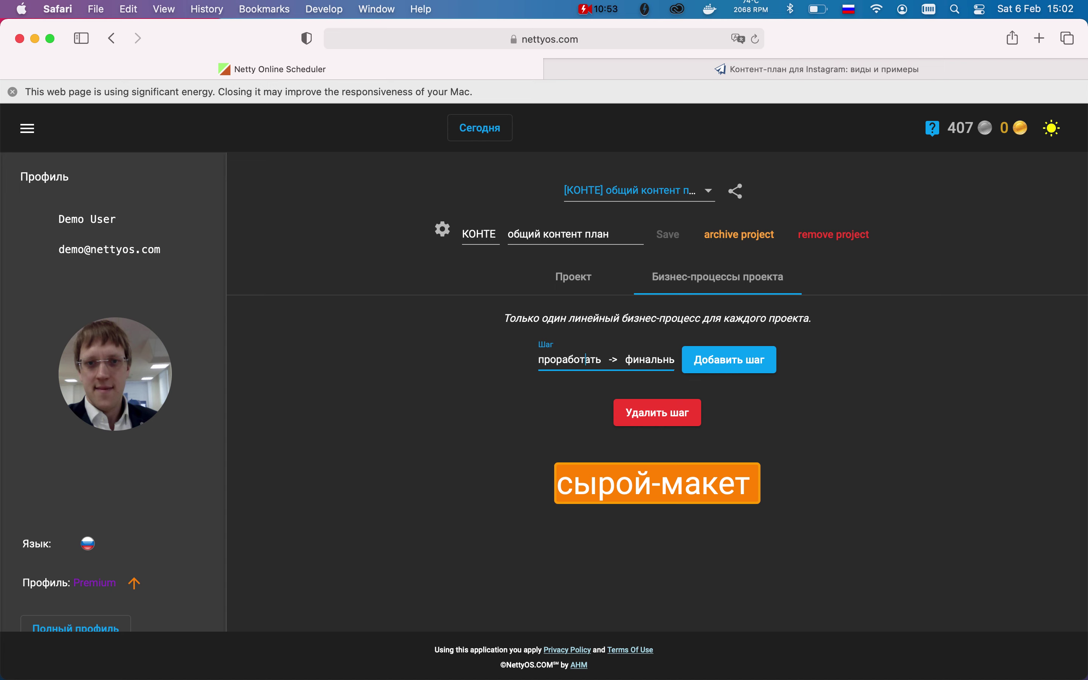
pyautogui.press('shift+super+Right')
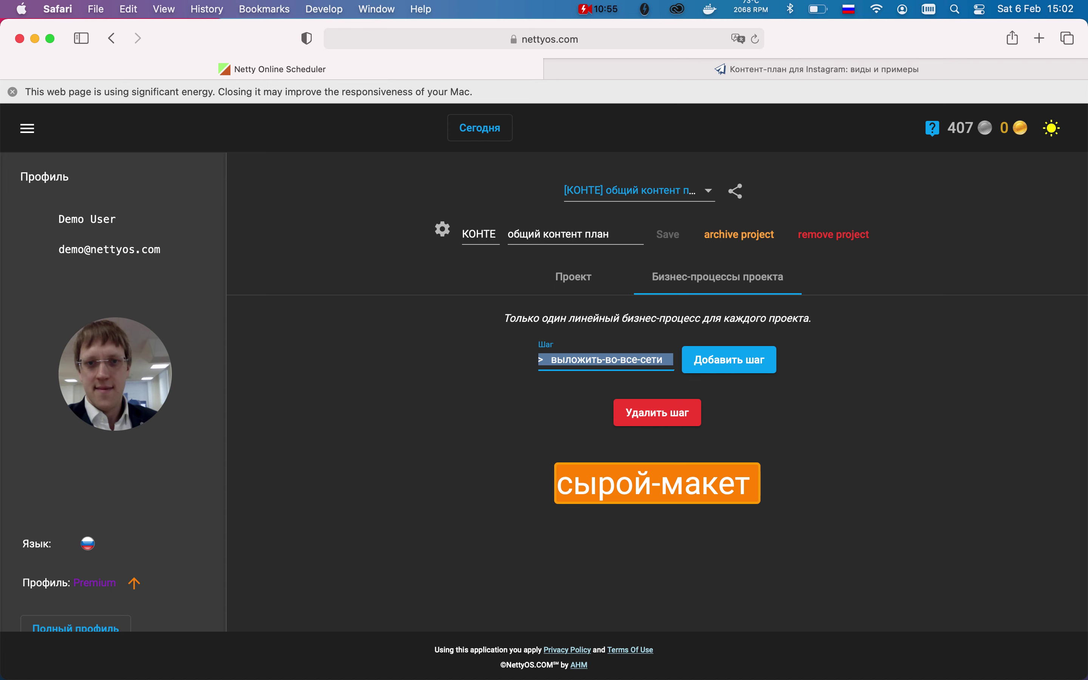
pyautogui.press('BackSpace')
pyautogui.click(733, 363)
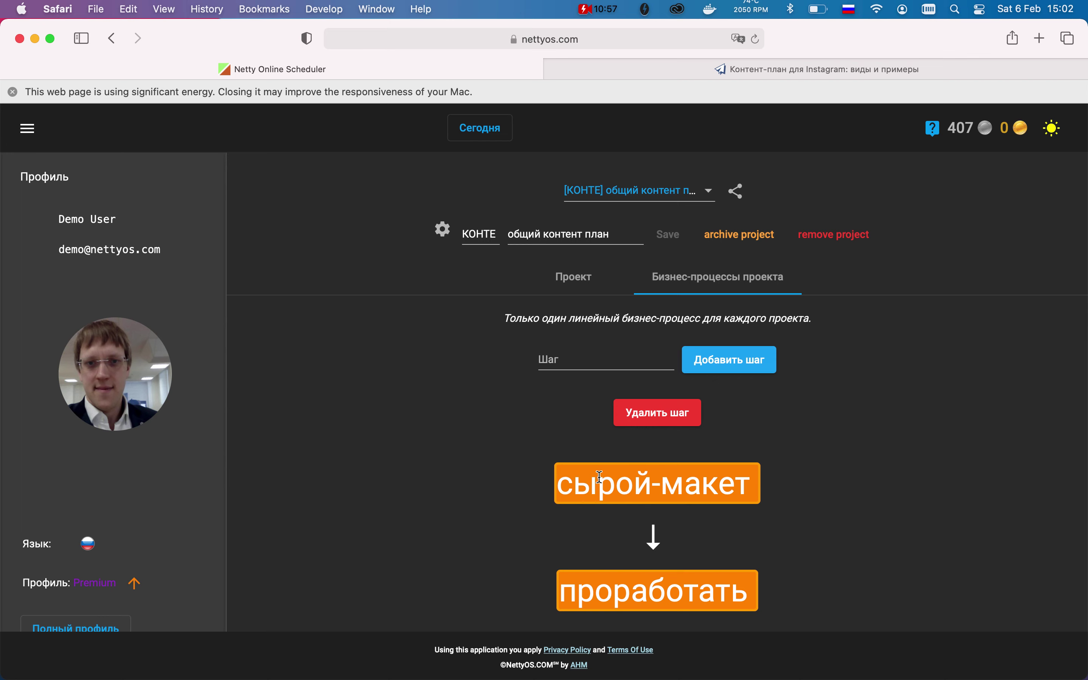
# Add the third business-process step "финальный-пост", removing the rest of the pasted chain
pyautogui.scroll(-4, 537, 484)
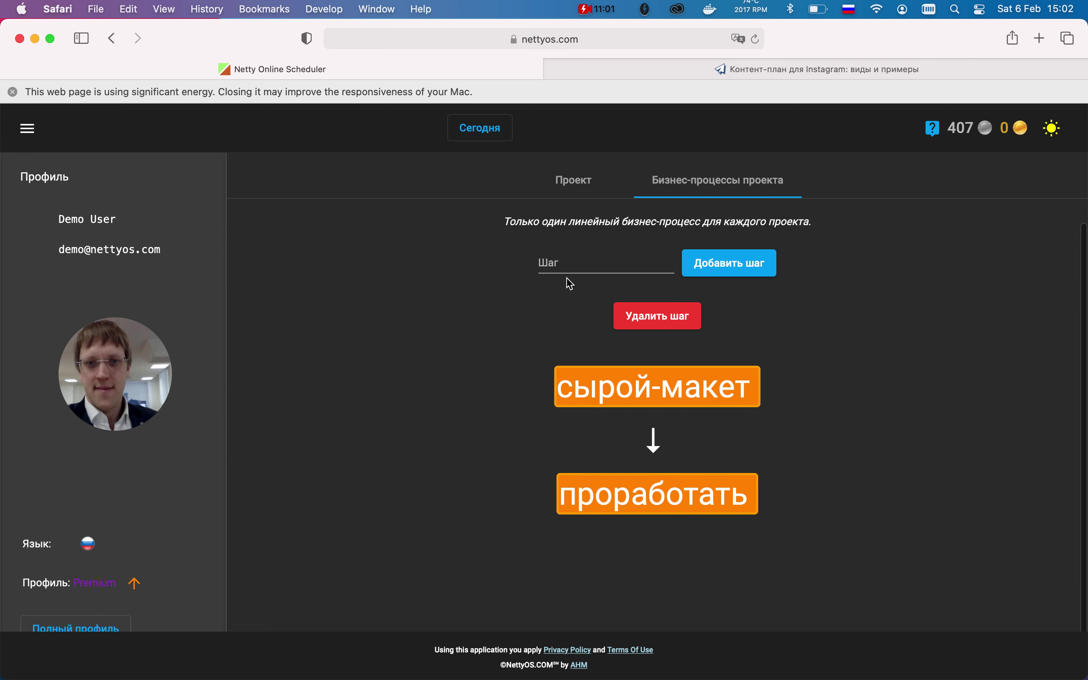
pyautogui.click(560, 264)
pyautogui.write('выложить-во-все-сети')
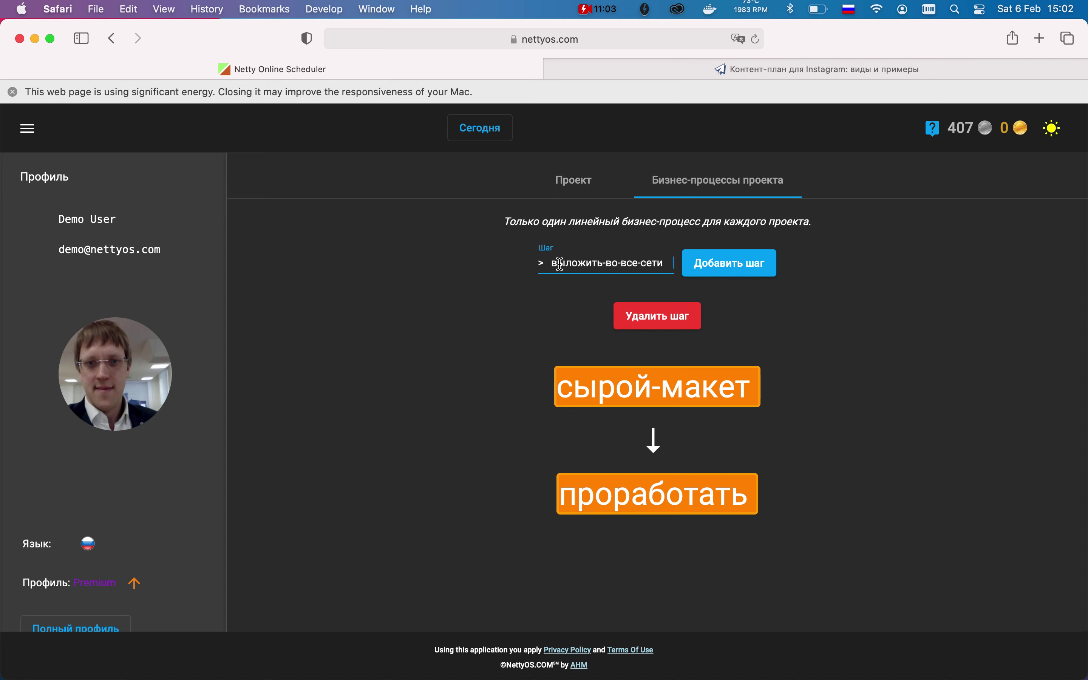
pyautogui.press('super+Left')
pyautogui.click(593, 263)
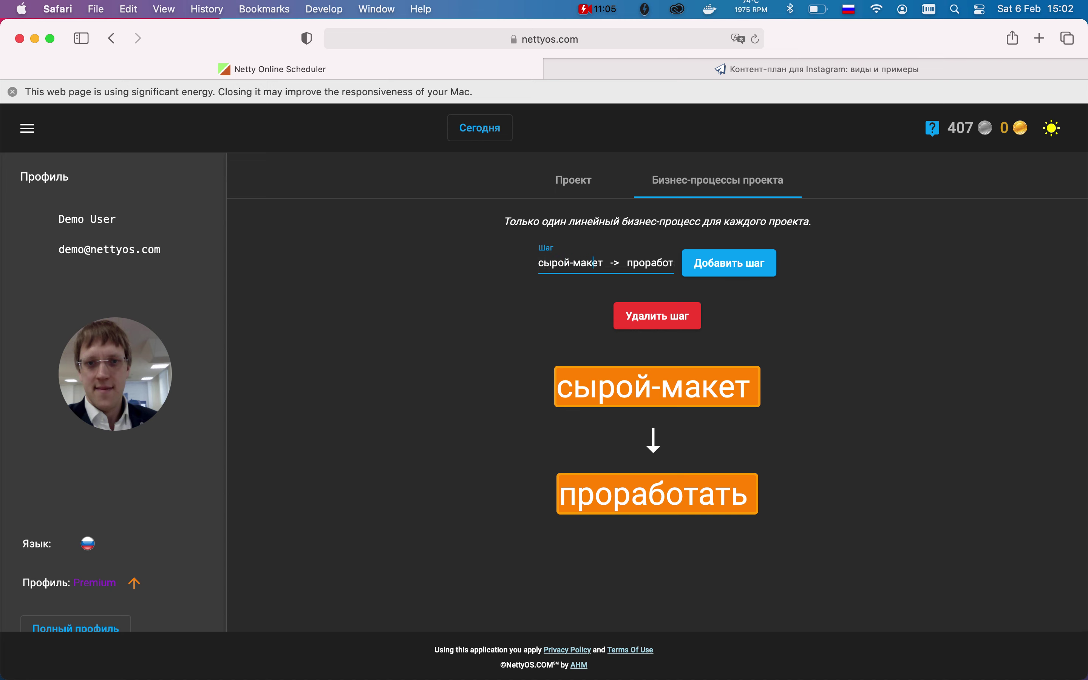
pyautogui.hotkey('alt', 'Right')
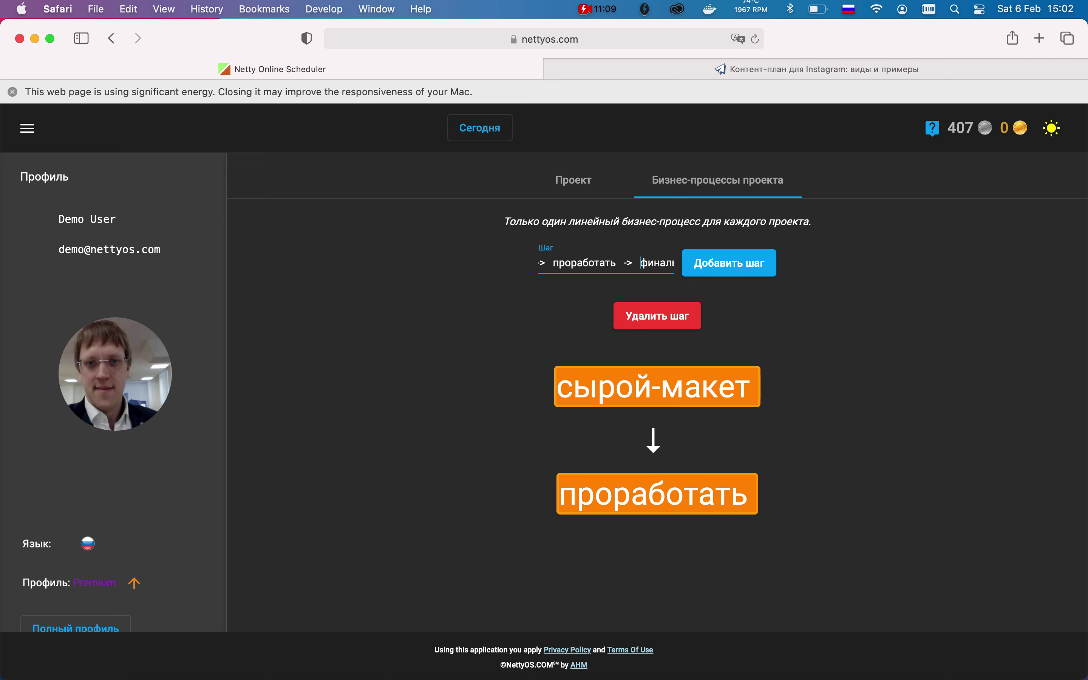
pyautogui.press('super+a')
pyautogui.press('BackSpace')
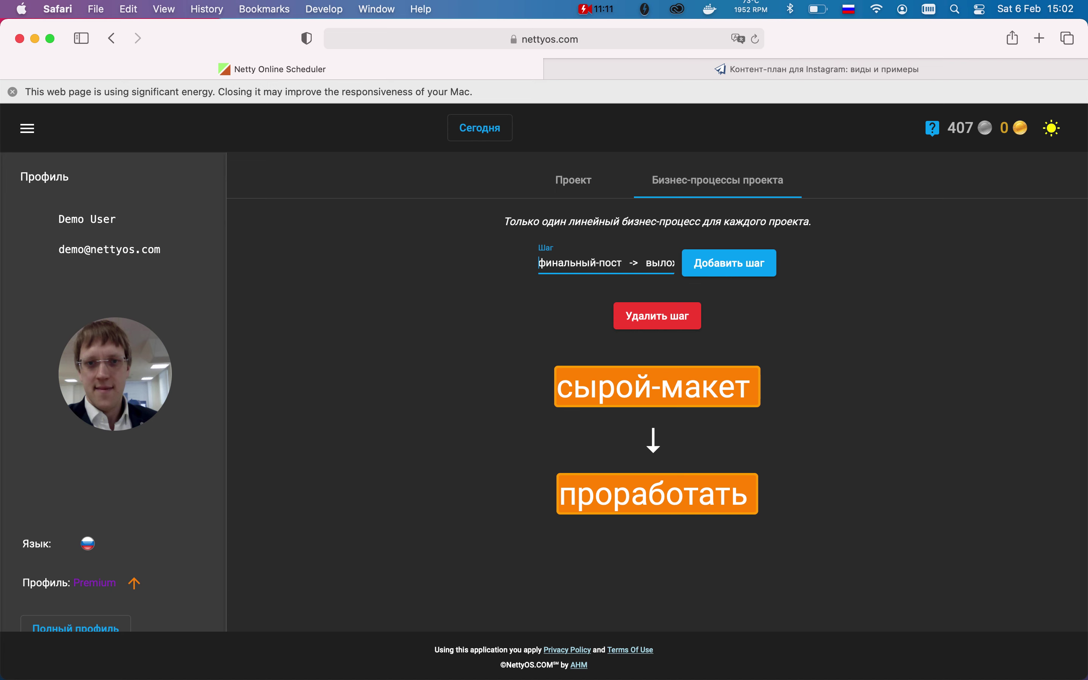
pyautogui.click(544, 262)
pyautogui.click(623, 263)
pyautogui.hotkey('shift', 'End')
pyautogui.press('BackSpace')
pyautogui.press('Return')
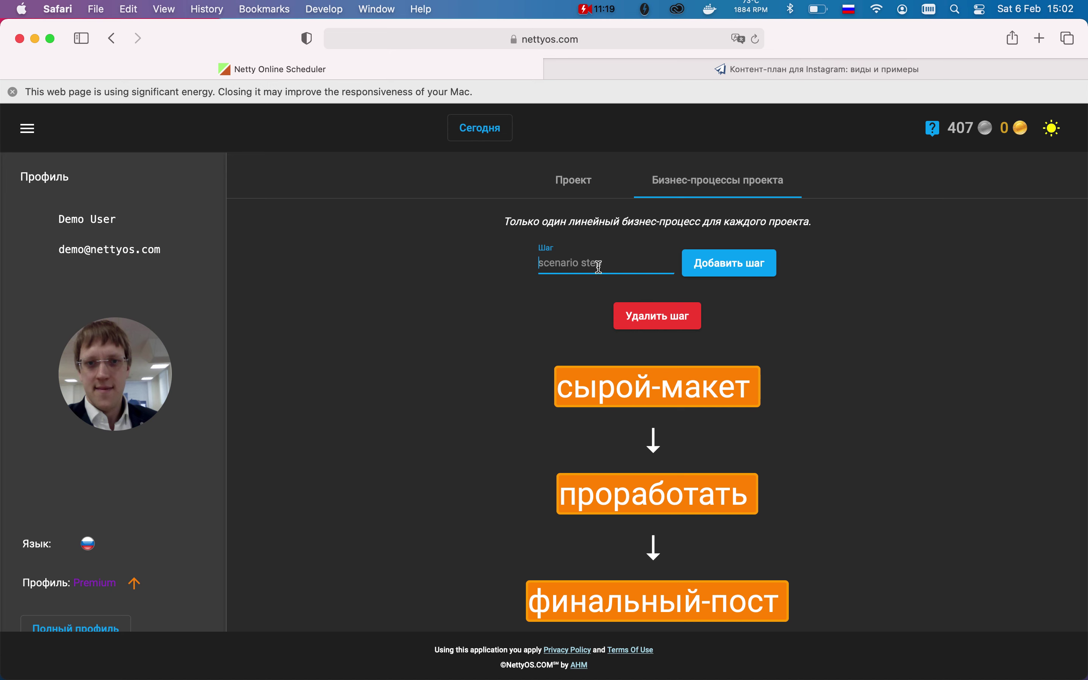
# Add "выложить-во-все-сети" from the pasted chain as the fourth step and check the complete business process
pyautogui.write('> выложить-во-все-сети')
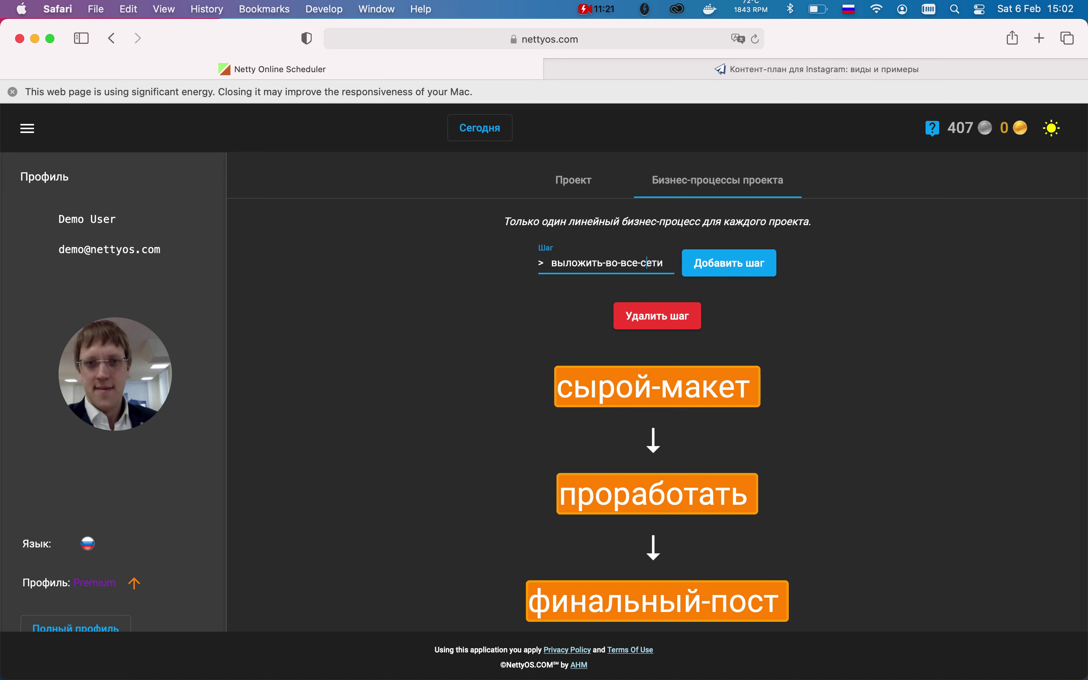
pyautogui.press('super+a')
pyautogui.press('Right')
pyautogui.press('super+BackSpace')
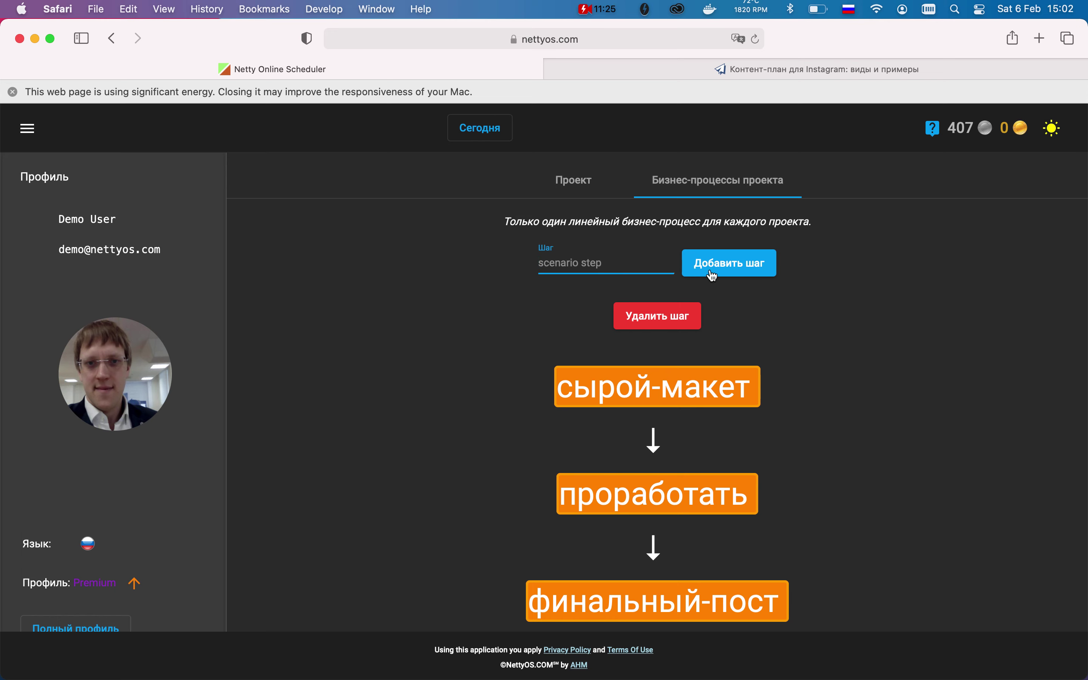
pyautogui.scroll(-5, 794, 292)
pyautogui.scroll(-2, 794, 291)
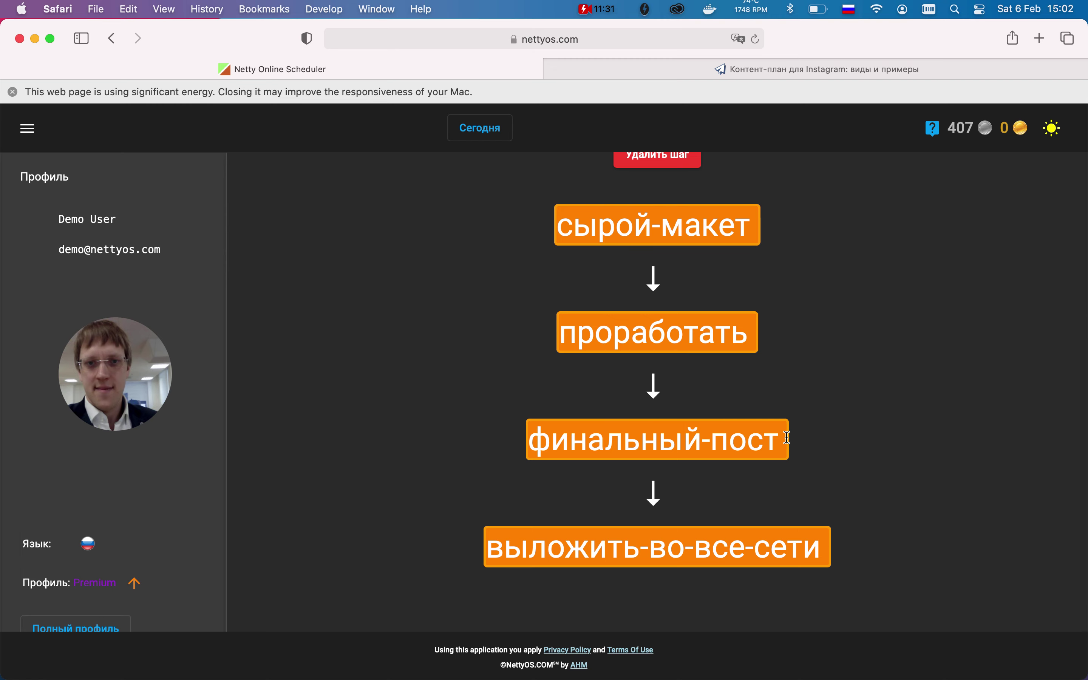
# Return to the project board, view the "день хороших дорог" ticket and move it from "К Выполнению" to "В процессе"
pyautogui.scroll(5, 948, 454)
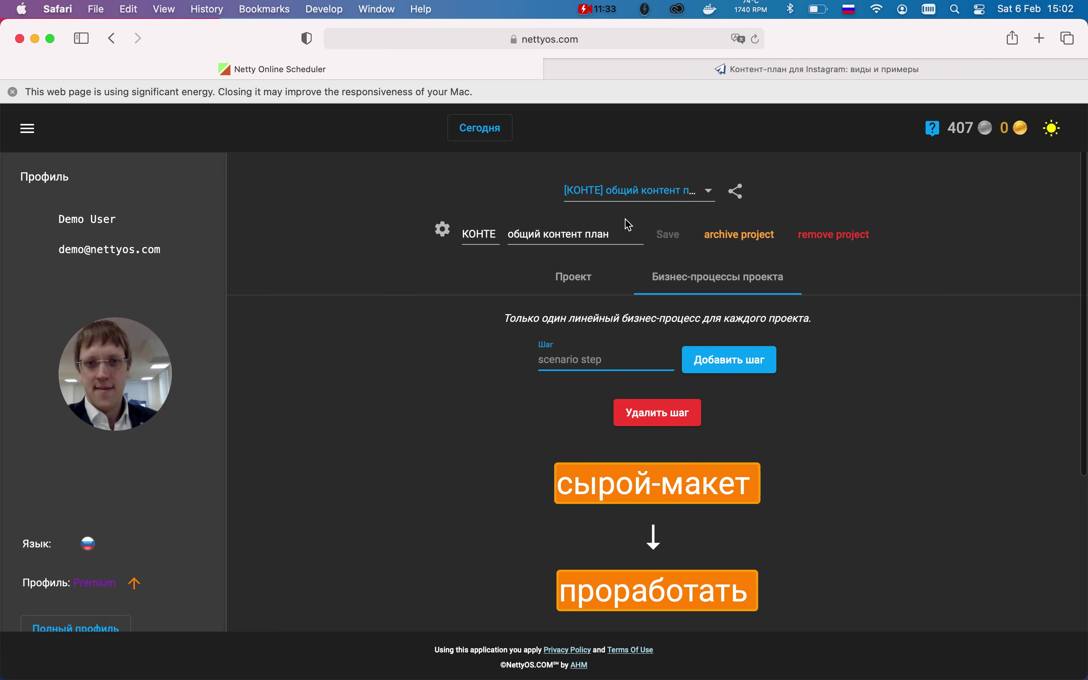
pyautogui.click(578, 278)
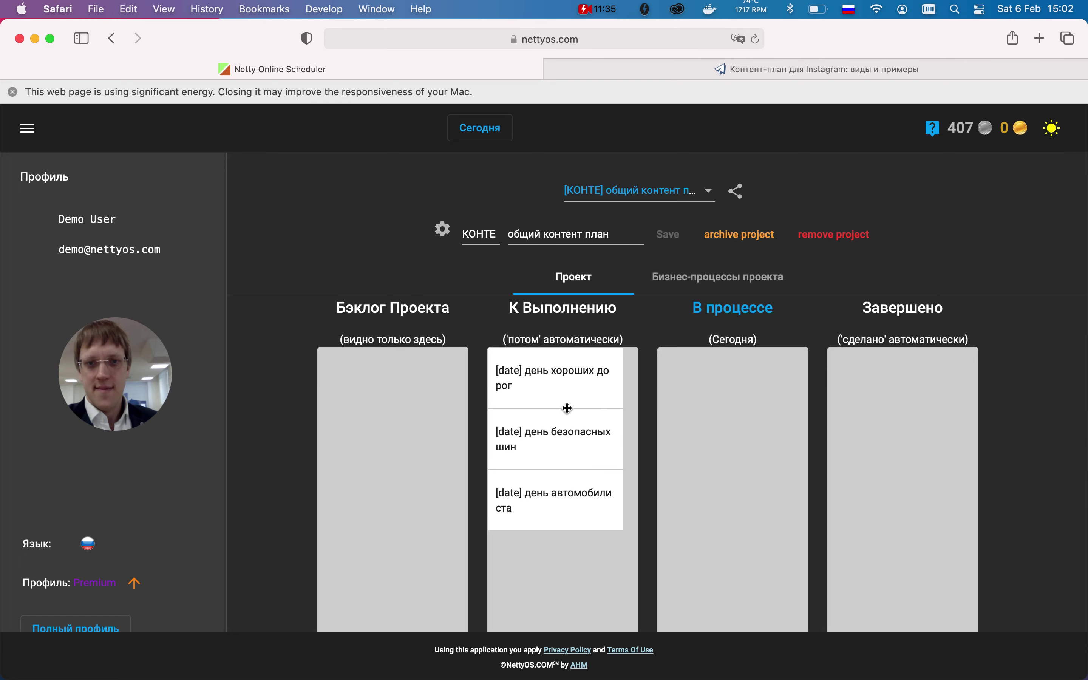
pyautogui.click(585, 382)
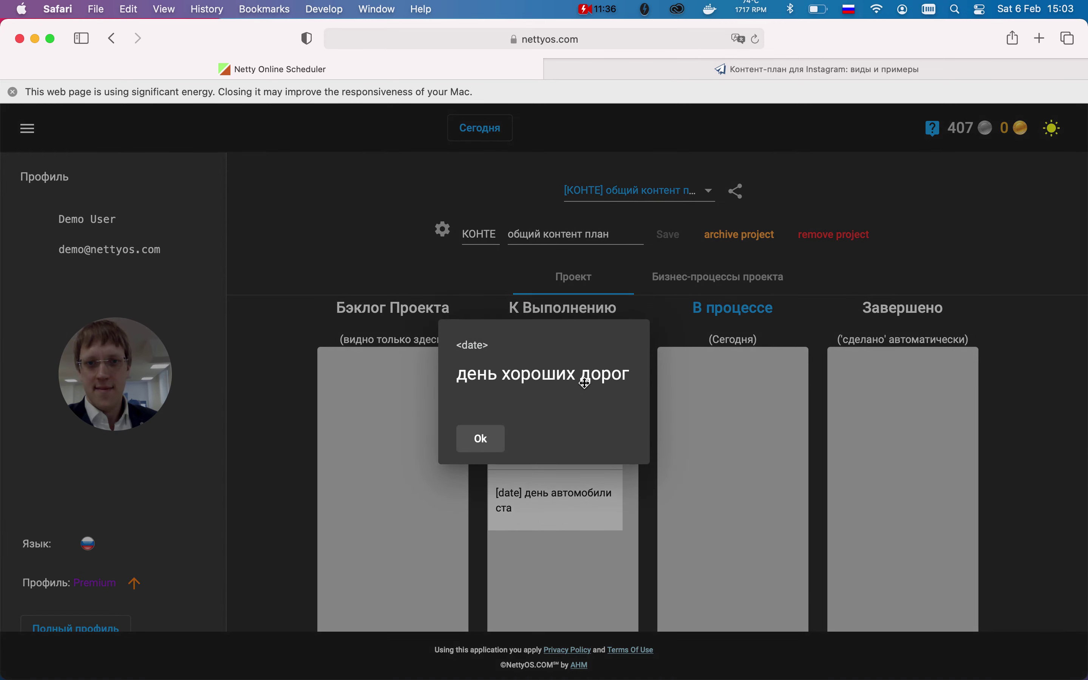
pyautogui.click(498, 440)
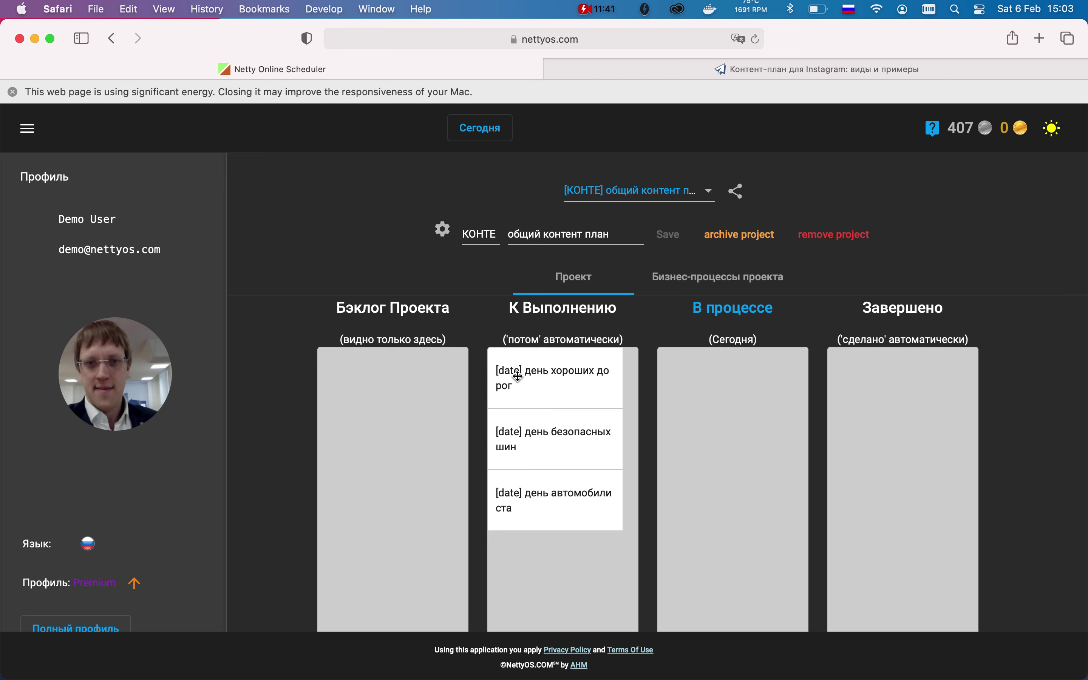
pyautogui.moveTo(589, 377); pyautogui.dragTo(768, 374)
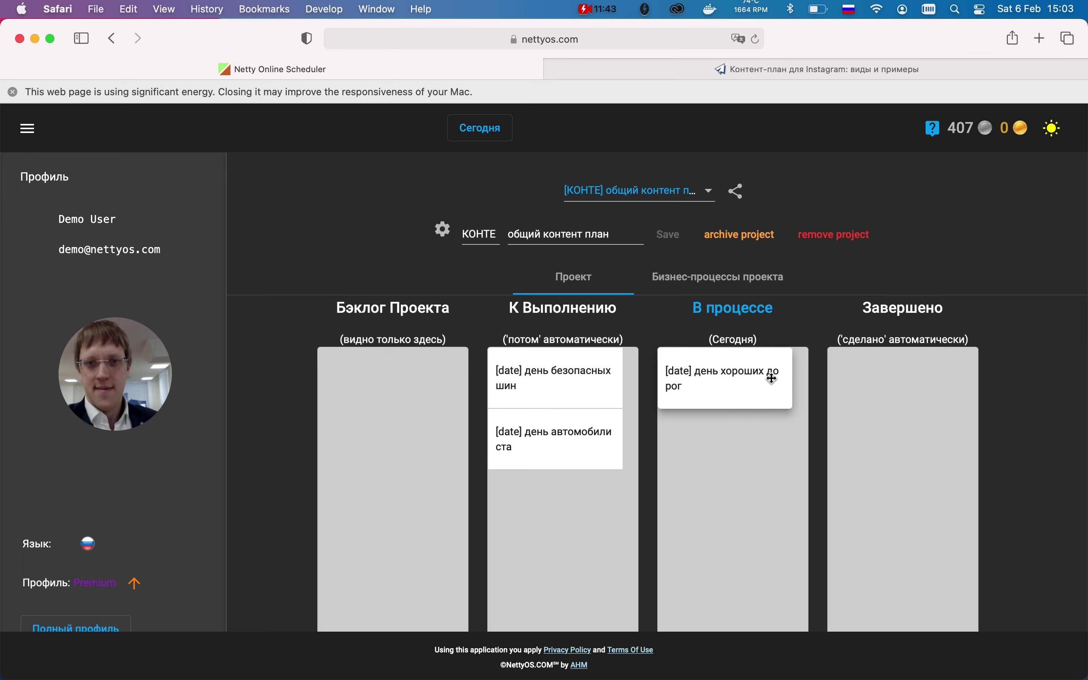
# In today's tickets, add the business process to "день хороших дорог" and advance it to the "проработать" stage
pyautogui.click(471, 126)
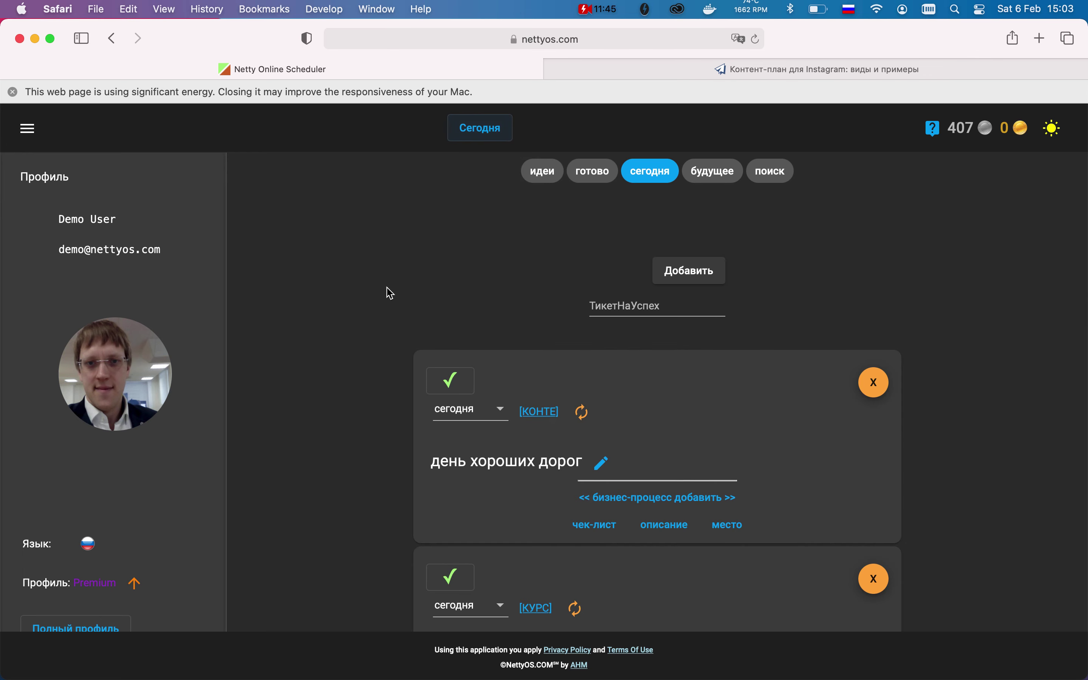
pyautogui.scroll(-5, 390, 293)
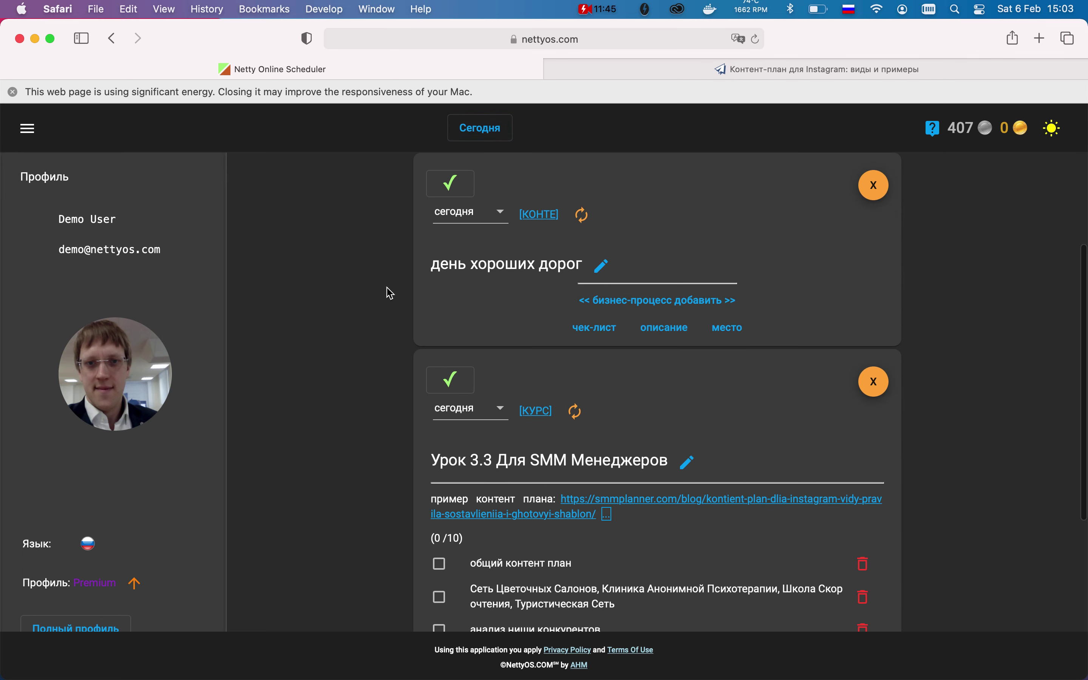
pyautogui.click(665, 300)
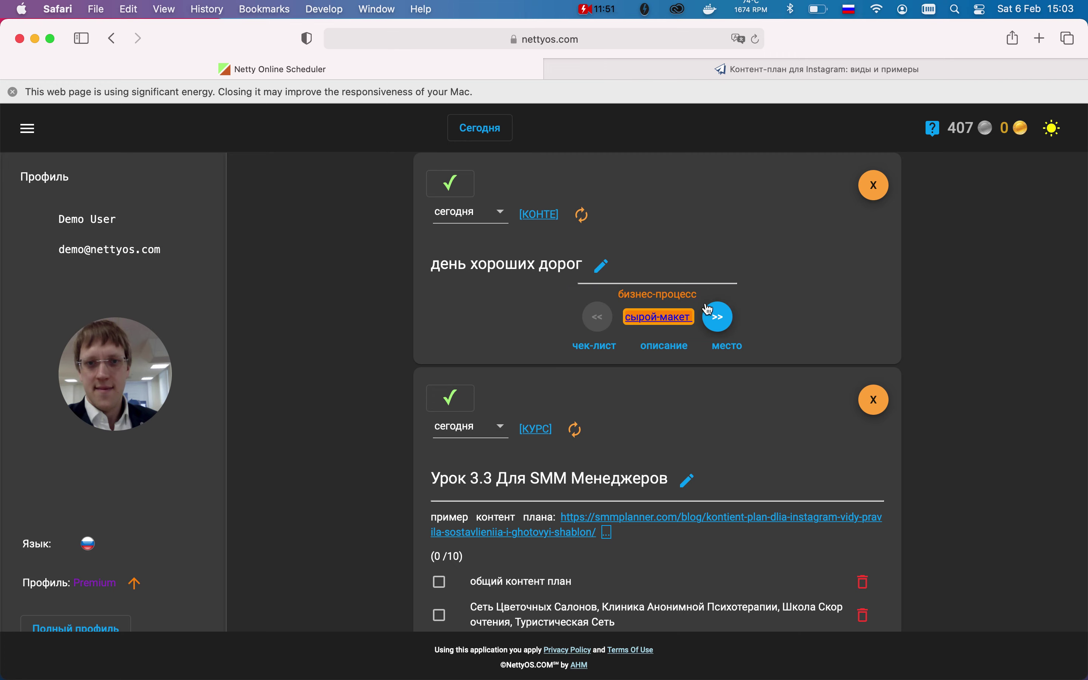
pyautogui.click(728, 316)
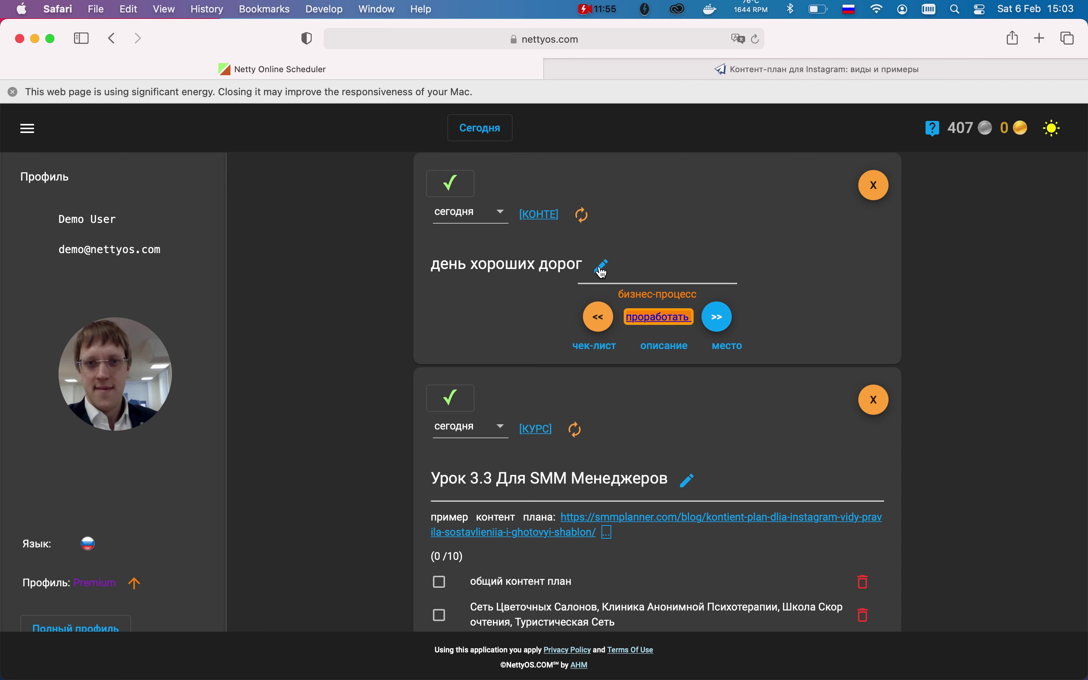
pyautogui.click(664, 347)
pyautogui.click(484, 311)
pyautogui.write('текс')
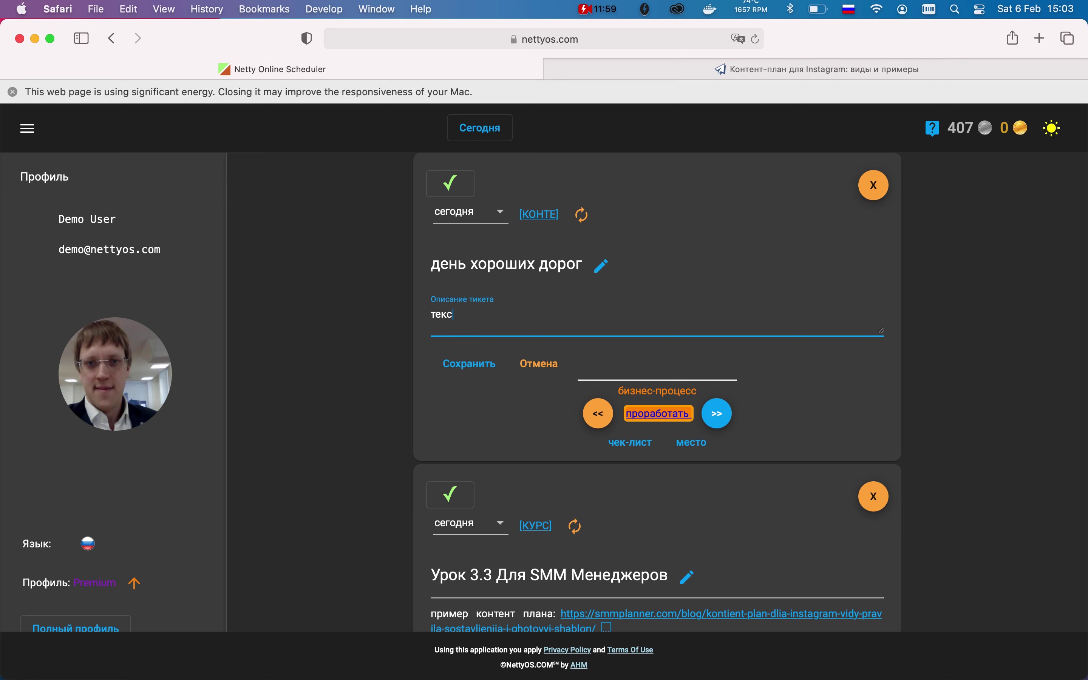
pyautogui.write('тре')
pyautogui.write('езыЖ')
pyautogui.write('//')
pyautogui.hotkey('ctrl', 'space')
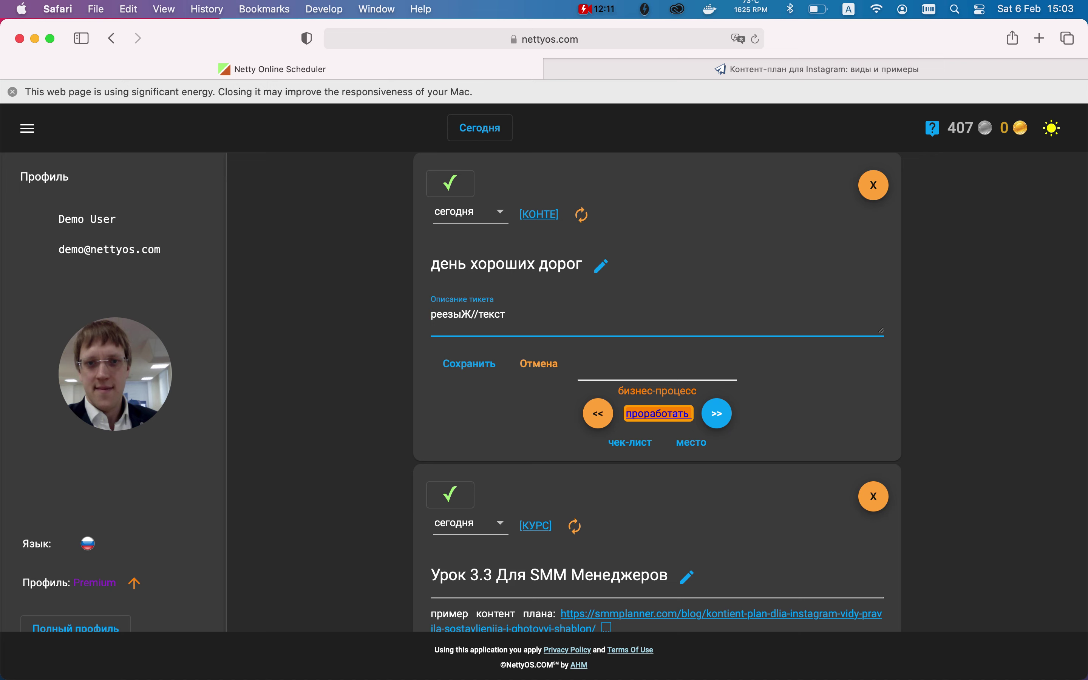
pyautogui.hotkey('shift', 'Right')
pyautogui.hotkey('shift', 'Right')
pyautogui.hotkey('shift', 'Right')
pyautogui.hotkey('shift', 'Right')
pyautogui.write('https:/')
pyautogui.press('BackSpace')
pyautogui.press('BackSpace')
pyautogui.hotkey('ctrl', 'space')
pyautogui.write('рф')
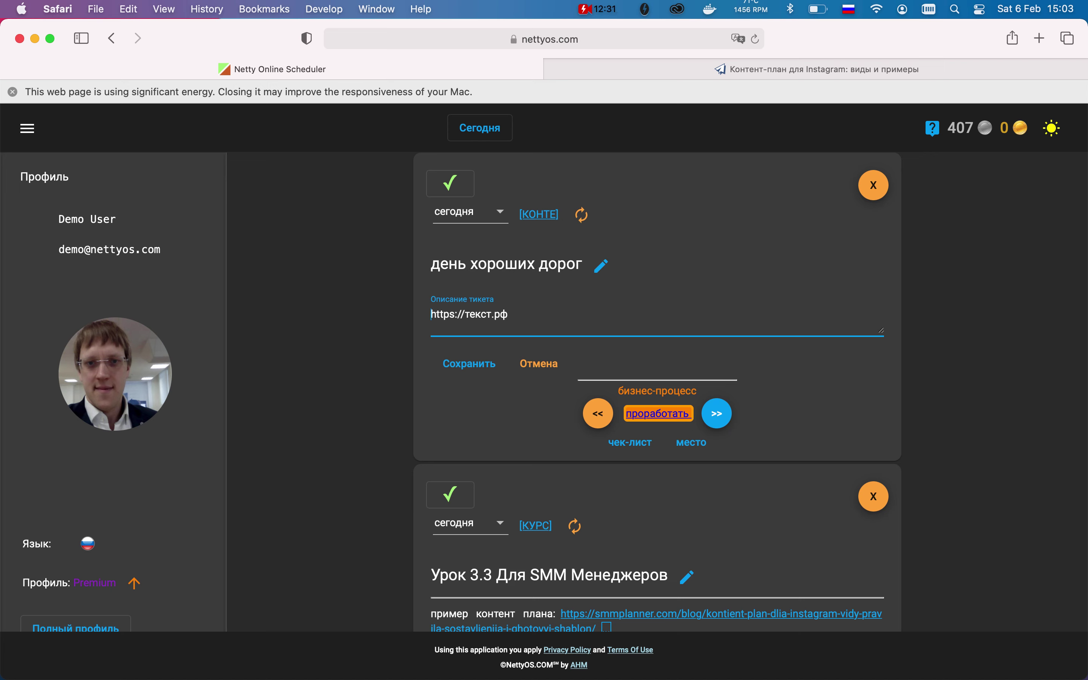
pyautogui.press('super+a')
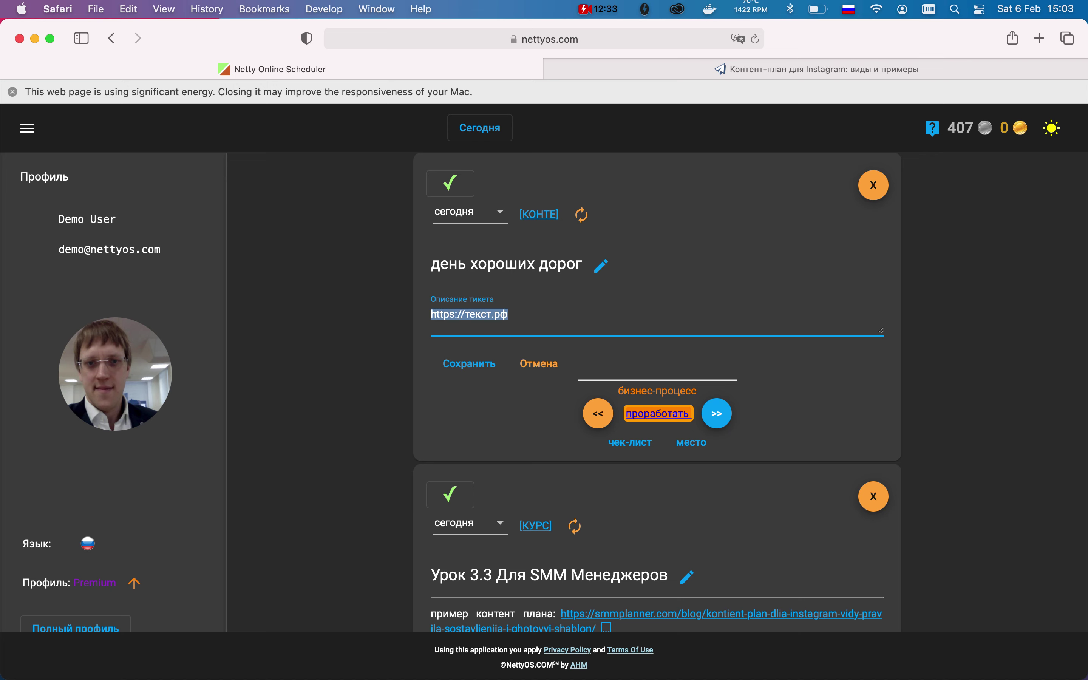
pyautogui.press('super+c')
pyautogui.click(509, 314)
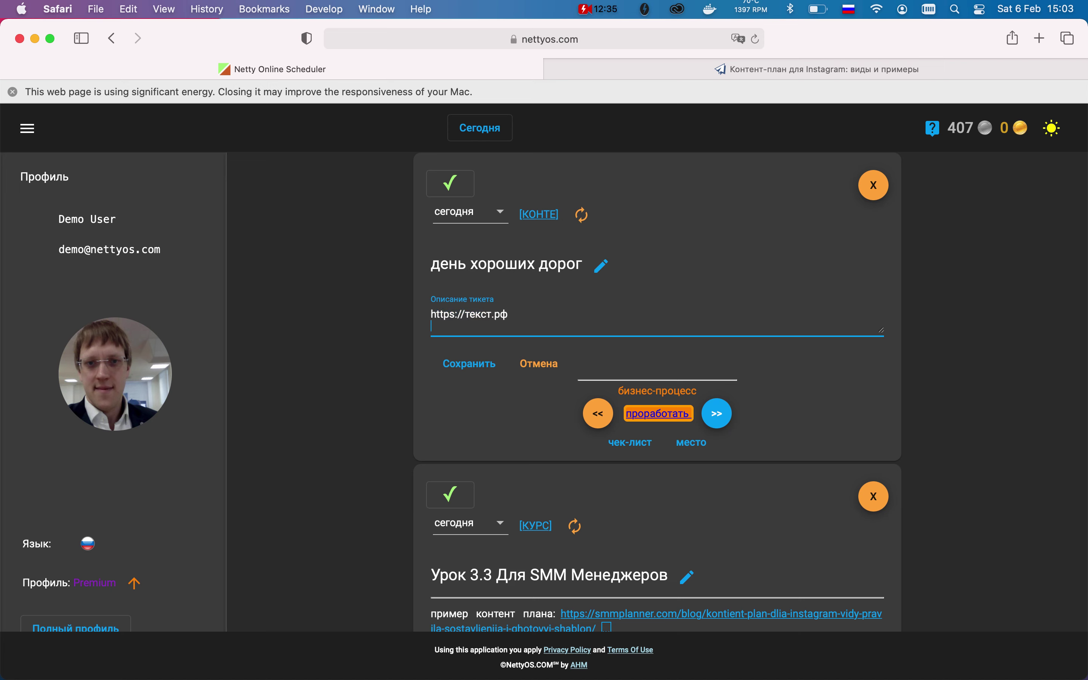
pyautogui.press('super+v')
pyautogui.doubleClick(485, 325)
pyautogui.write('ф')
pyautogui.click(459, 366)
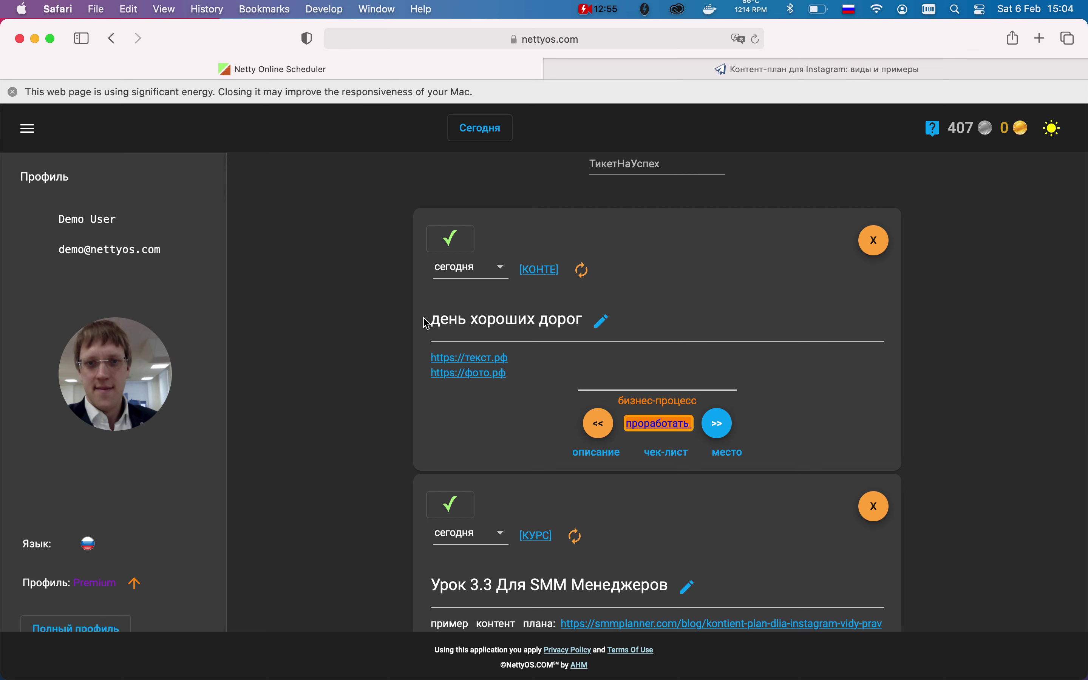
# Advance the "день хороших дорог" ticket through "финальный-пост" to the "выложить-во-все-сети" stage
pyautogui.scroll(2, 383, 314)
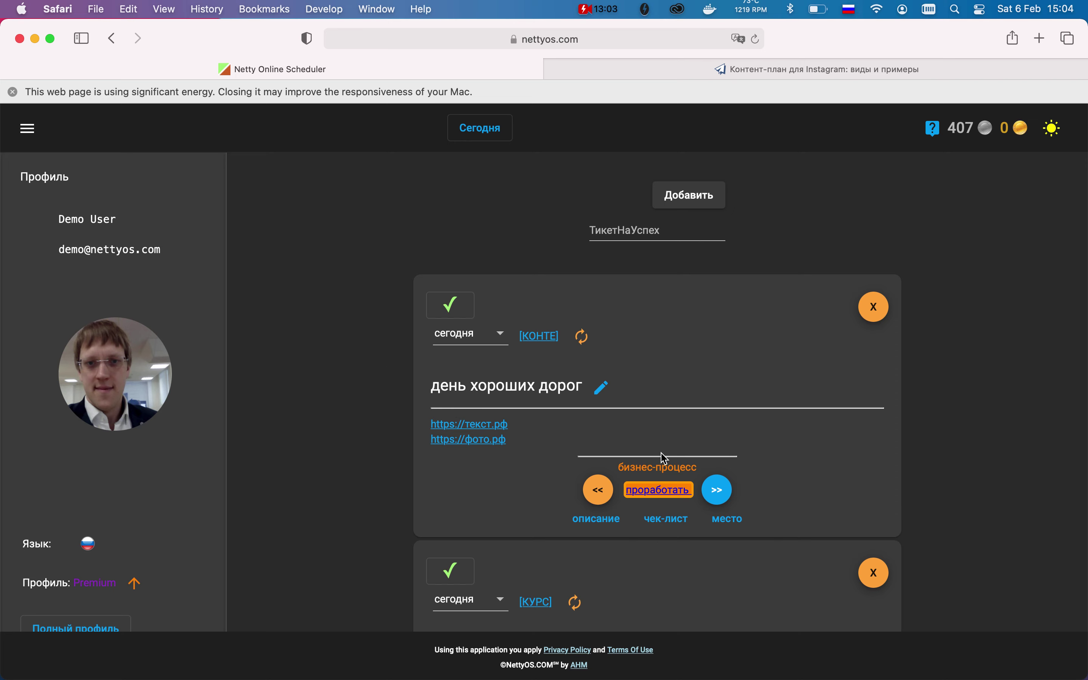
pyautogui.click(718, 493)
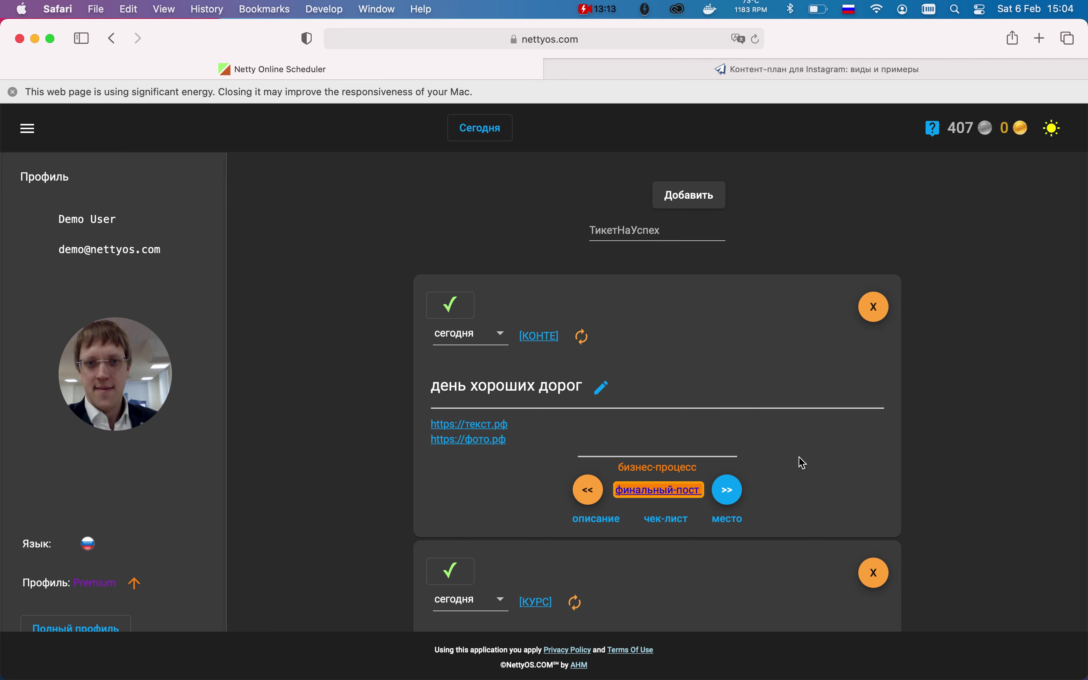
pyautogui.click(733, 491)
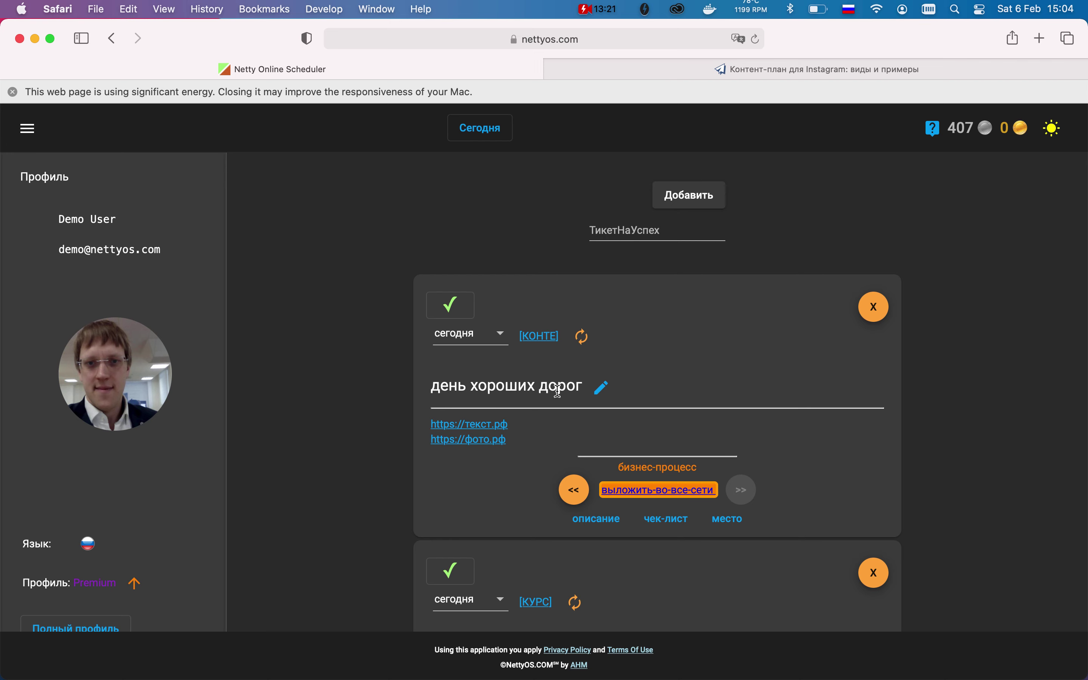
# Open the КОНТЕ project board, move "день хороших дорог" to "К Выполнению" and return it to "В процессе"
pyautogui.click(542, 336)
pyautogui.moveTo(750, 374); pyautogui.dragTo(434, 370)
pyautogui.moveTo(525, 368); pyautogui.dragTo(712, 377)
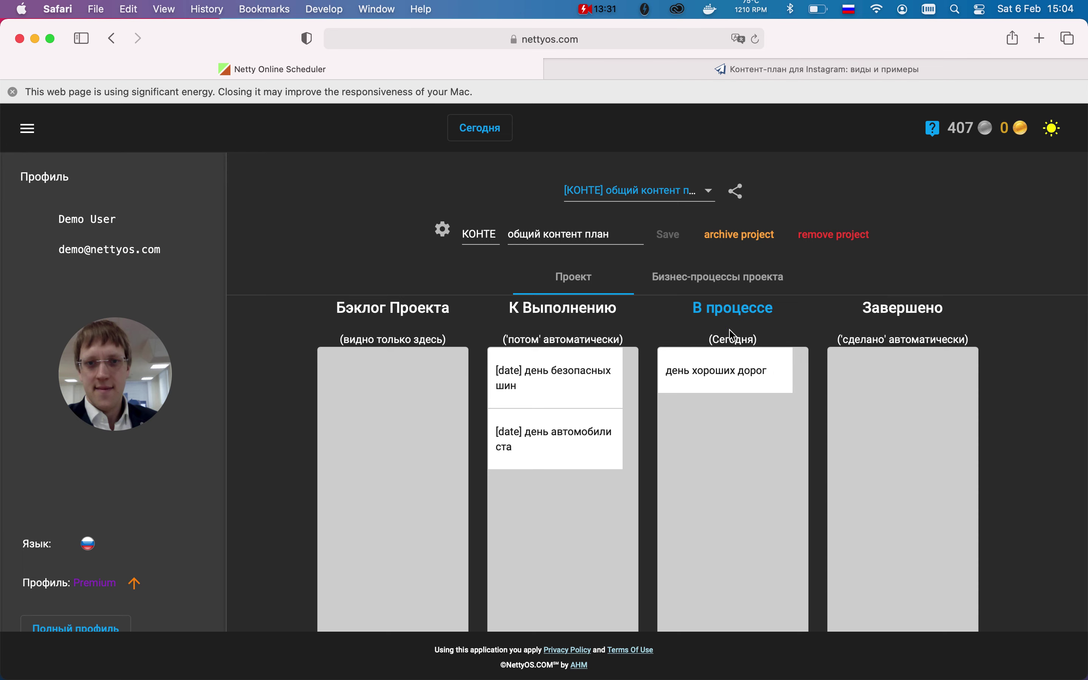
# Back in today's tickets, reschedule "день хороших дорог" to the date February 24, 2021 without a reminder
pyautogui.click(488, 128)
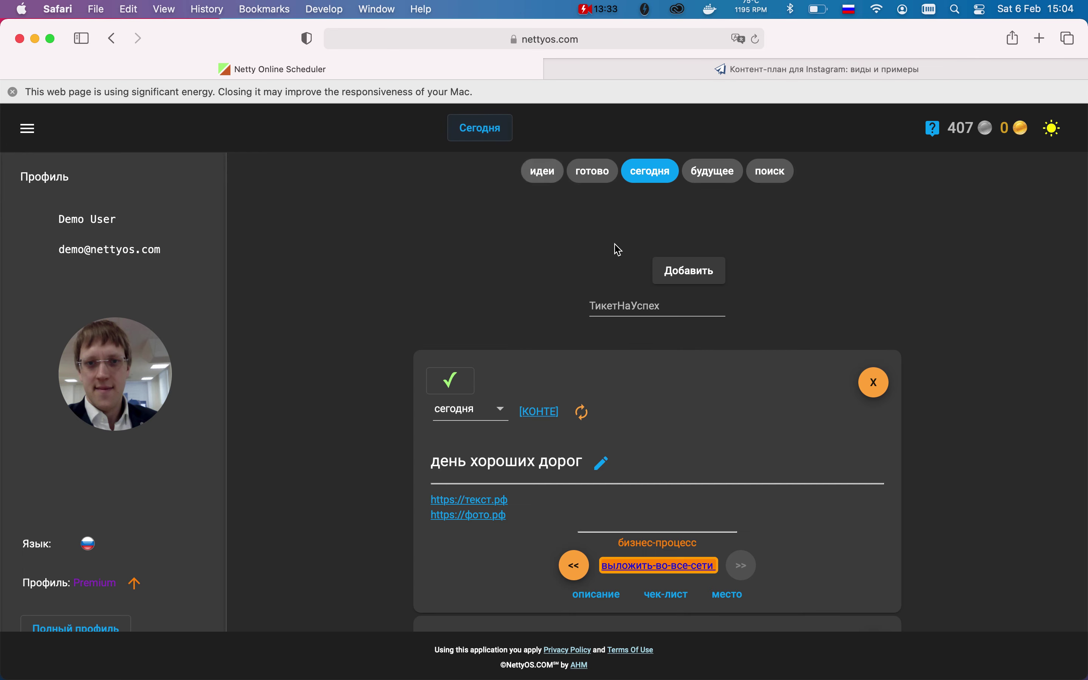
pyautogui.scroll(-2, 395, 360)
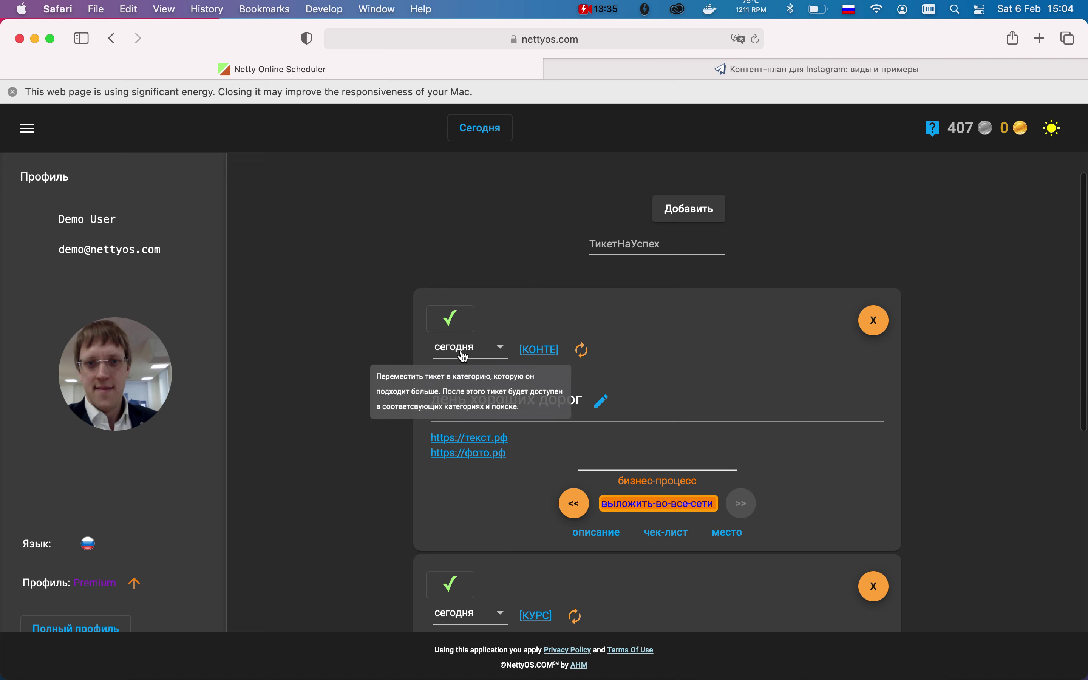
pyautogui.click(462, 354)
pyautogui.click(390, 382)
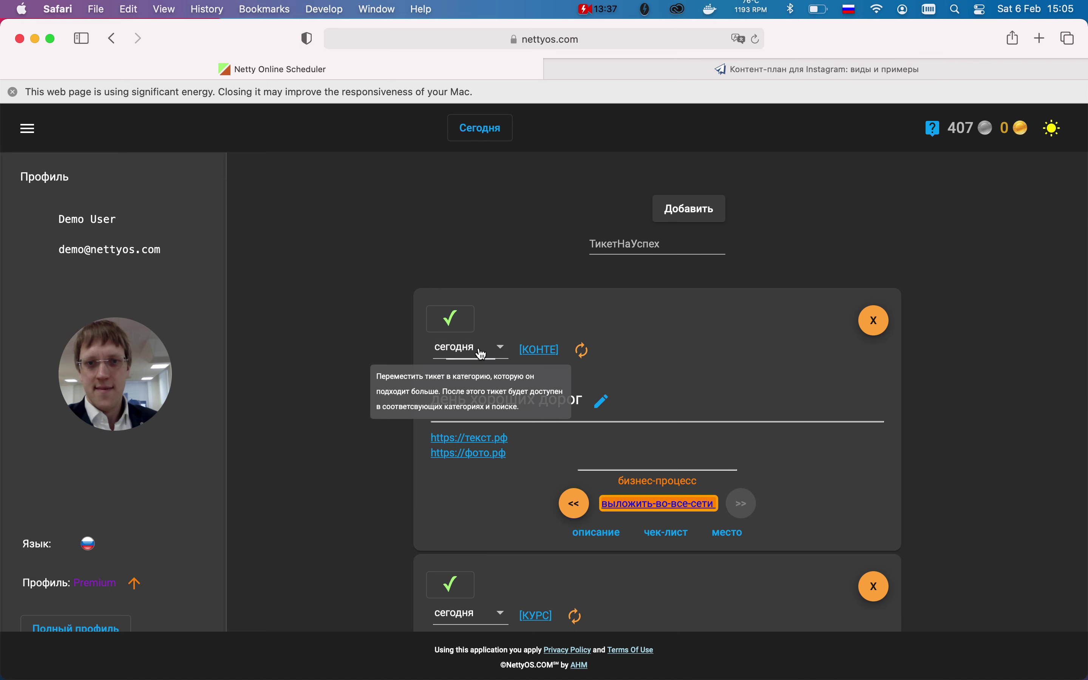
pyautogui.click(461, 356)
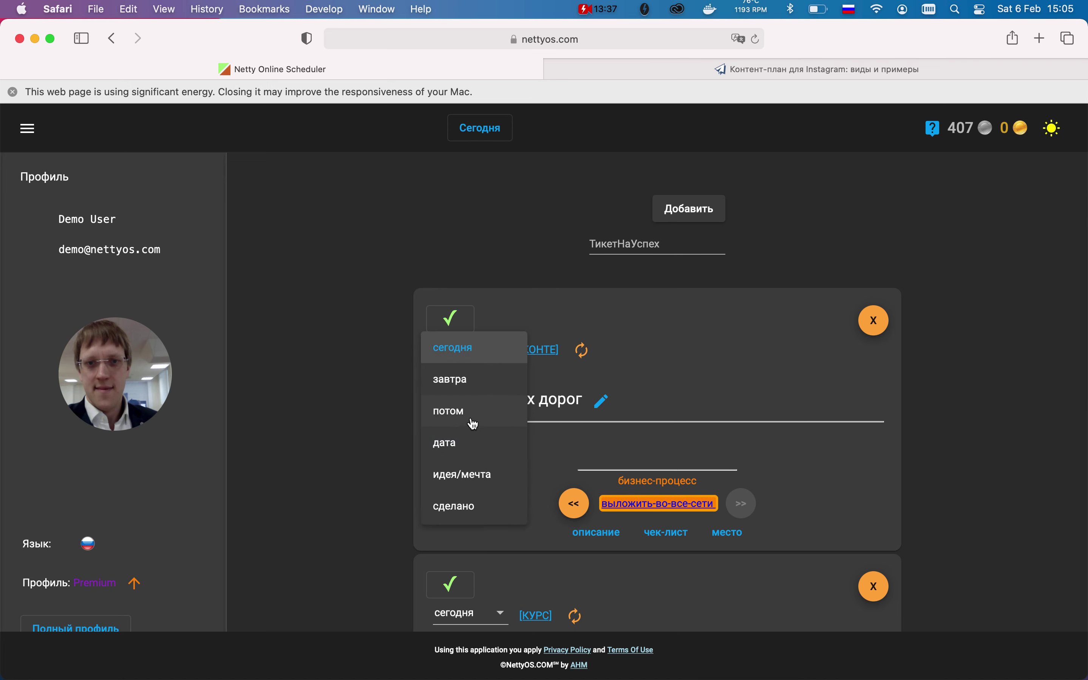
pyautogui.click(467, 444)
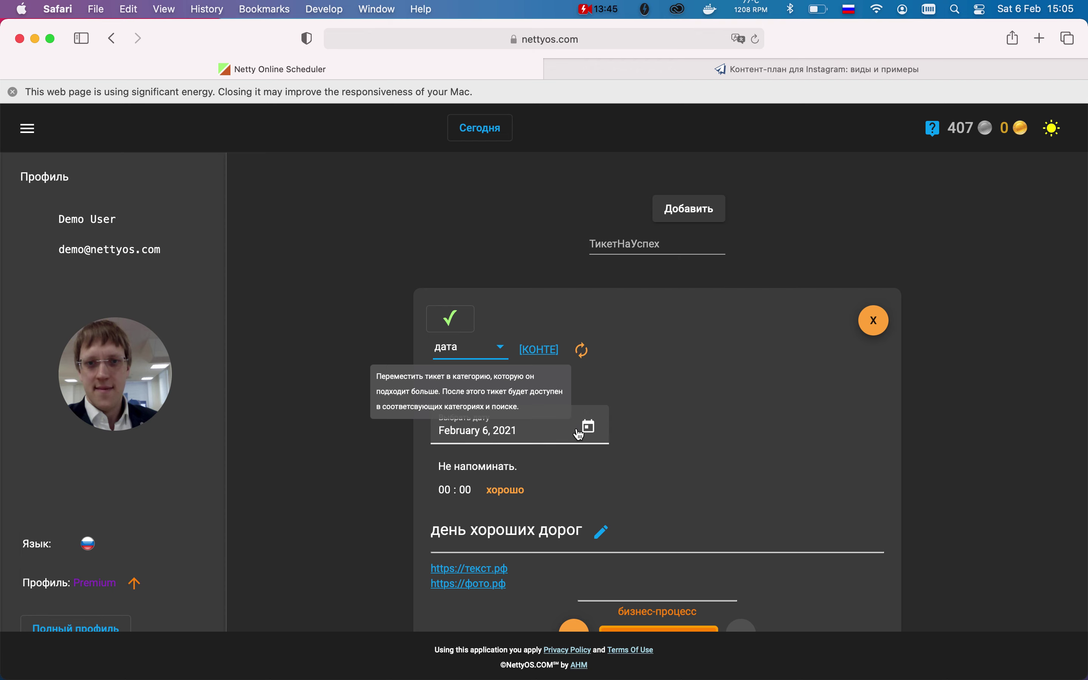
pyautogui.click(563, 409)
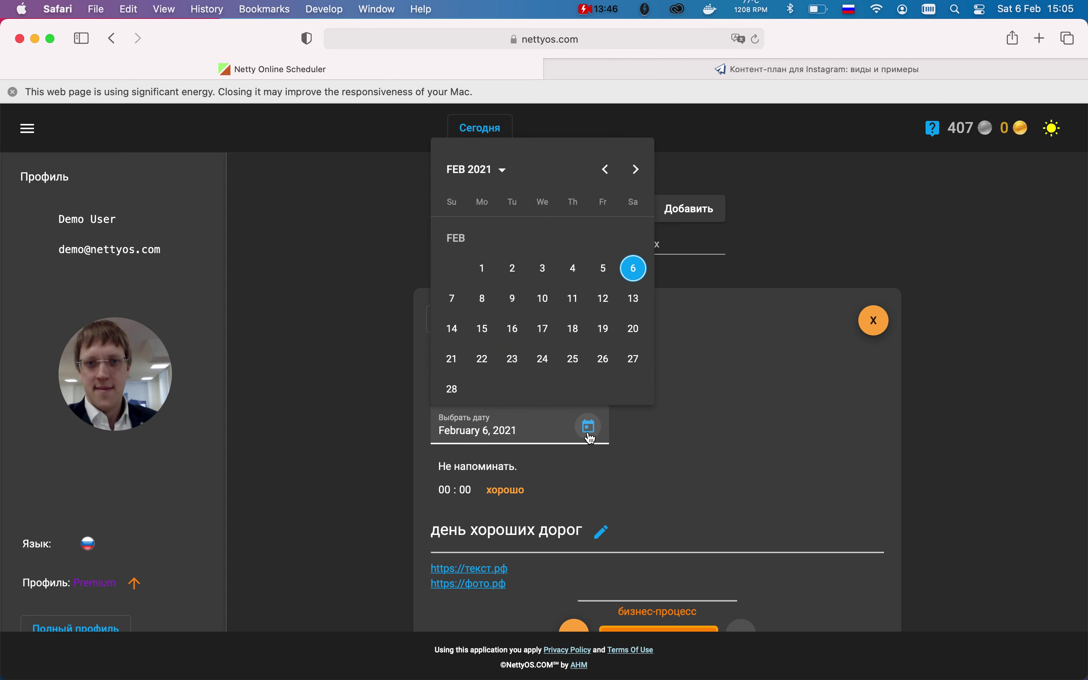
pyautogui.click(541, 362)
pyautogui.click(497, 488)
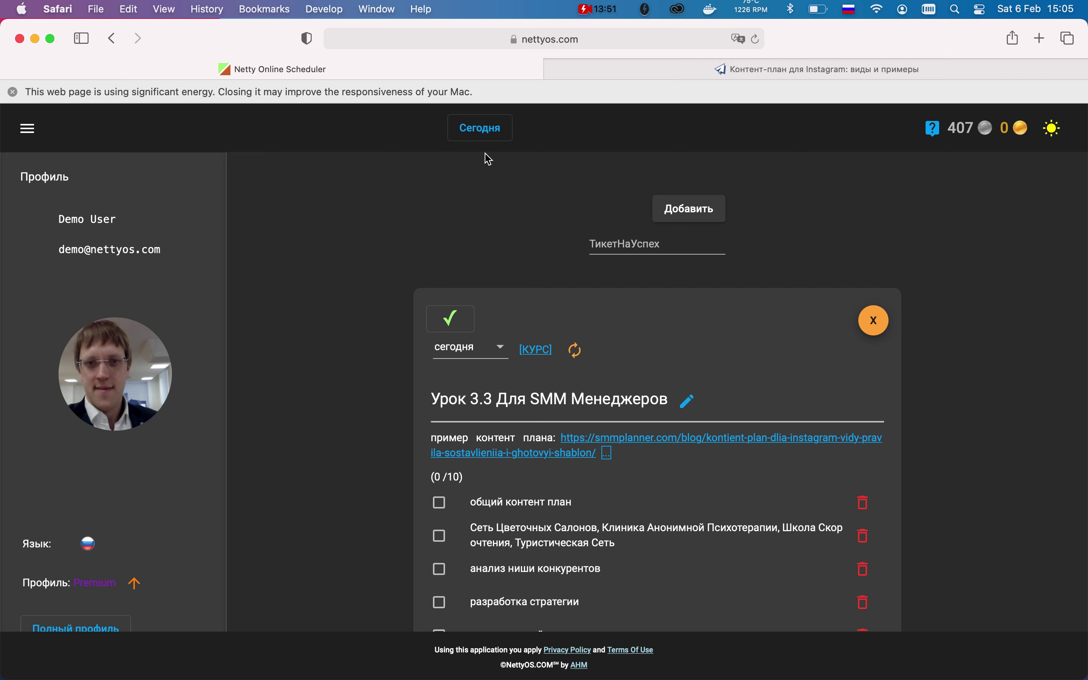
# Open the personal project "[КОНТЕ] общий контент план" and review the details of the "день хороших дорог" ticket
pyautogui.click(477, 135)
pyautogui.click(32, 134)
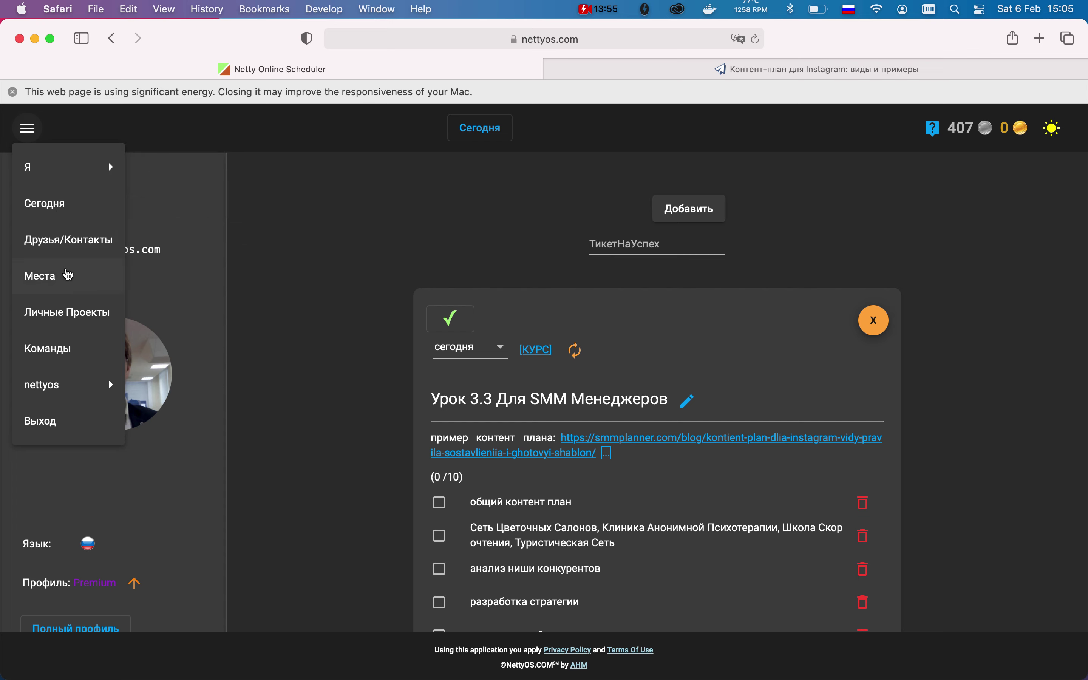
pyautogui.click(63, 310)
pyautogui.click(665, 191)
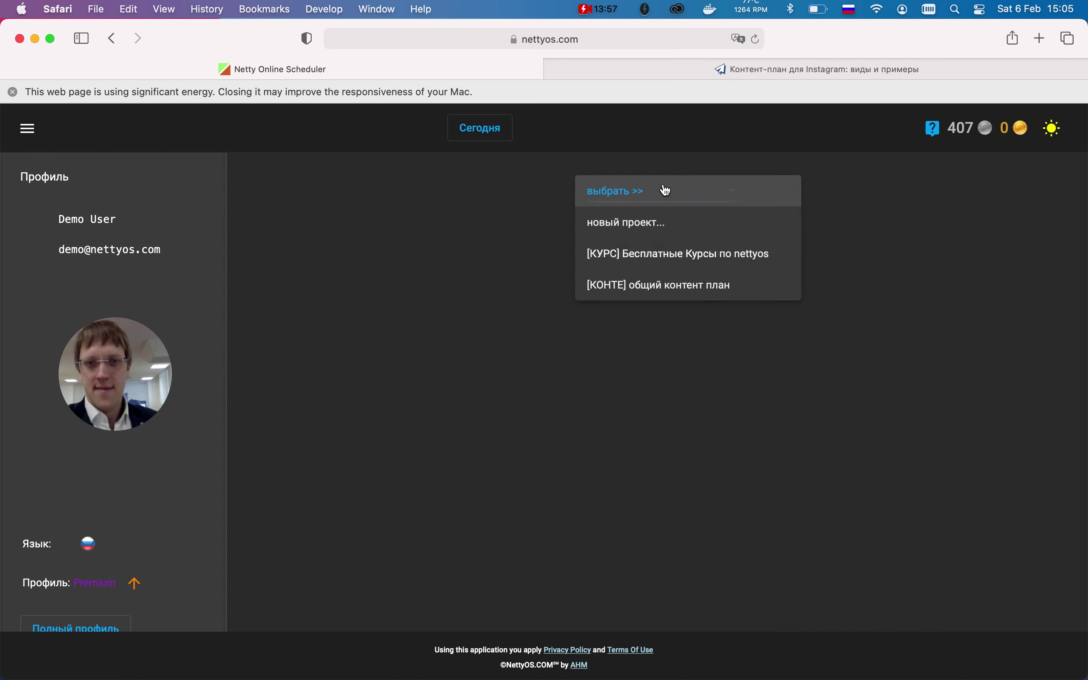
pyautogui.click(657, 285)
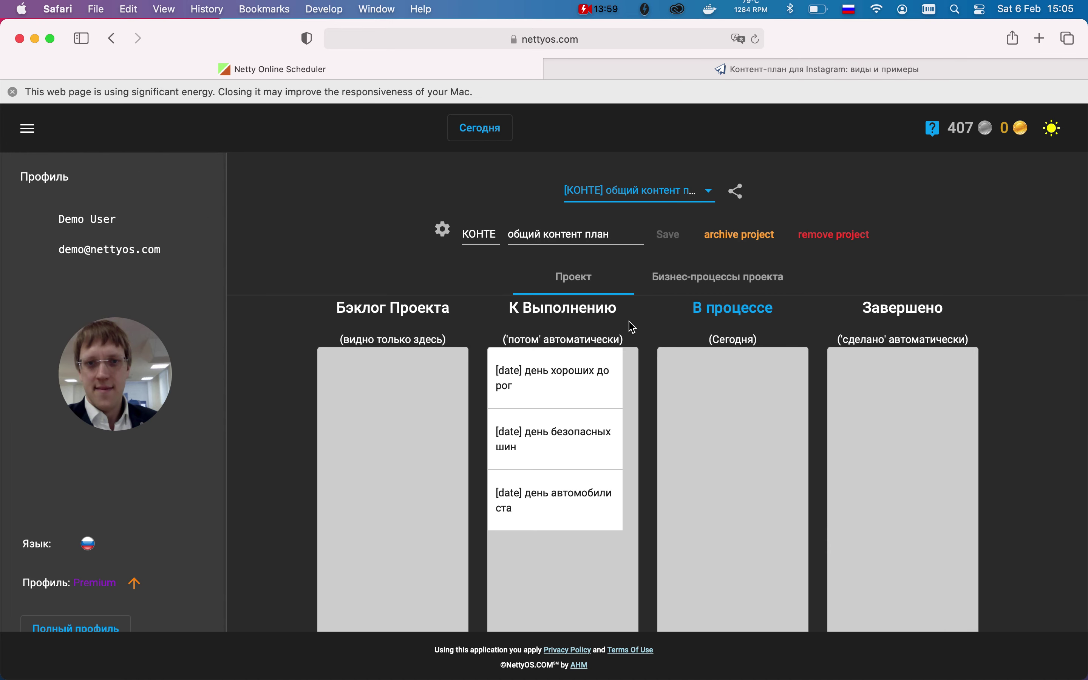
pyautogui.click(539, 380)
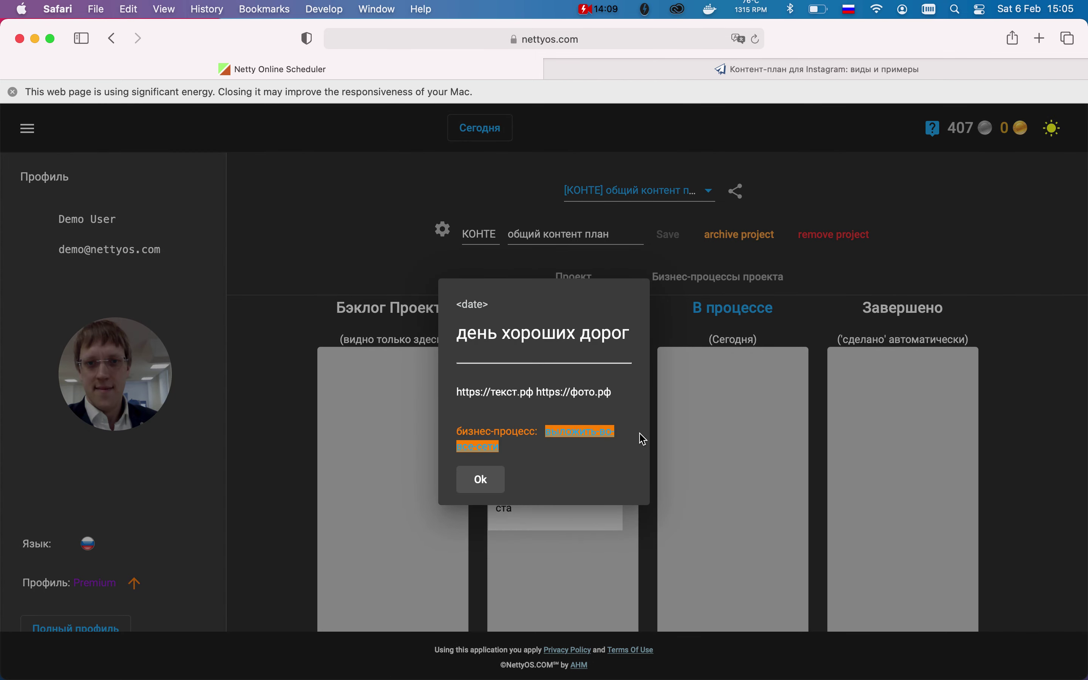
pyautogui.click(485, 483)
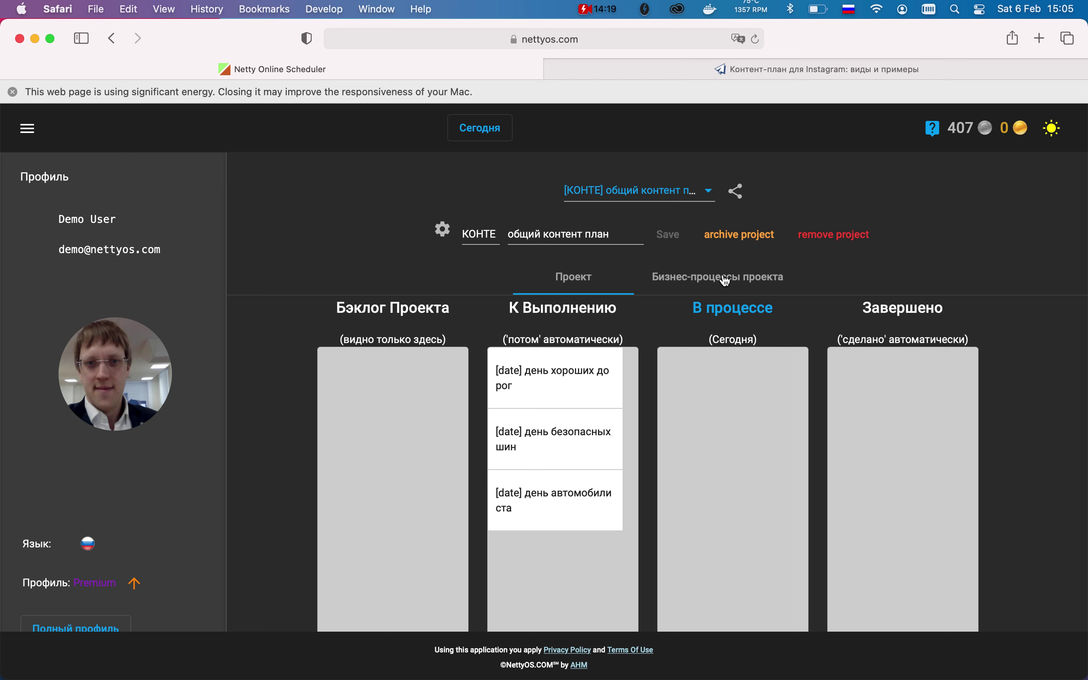
# Look over the project header and board, and bring up the nettyos options for app information, guide and payment
pyautogui.scroll(3, 758, 197)
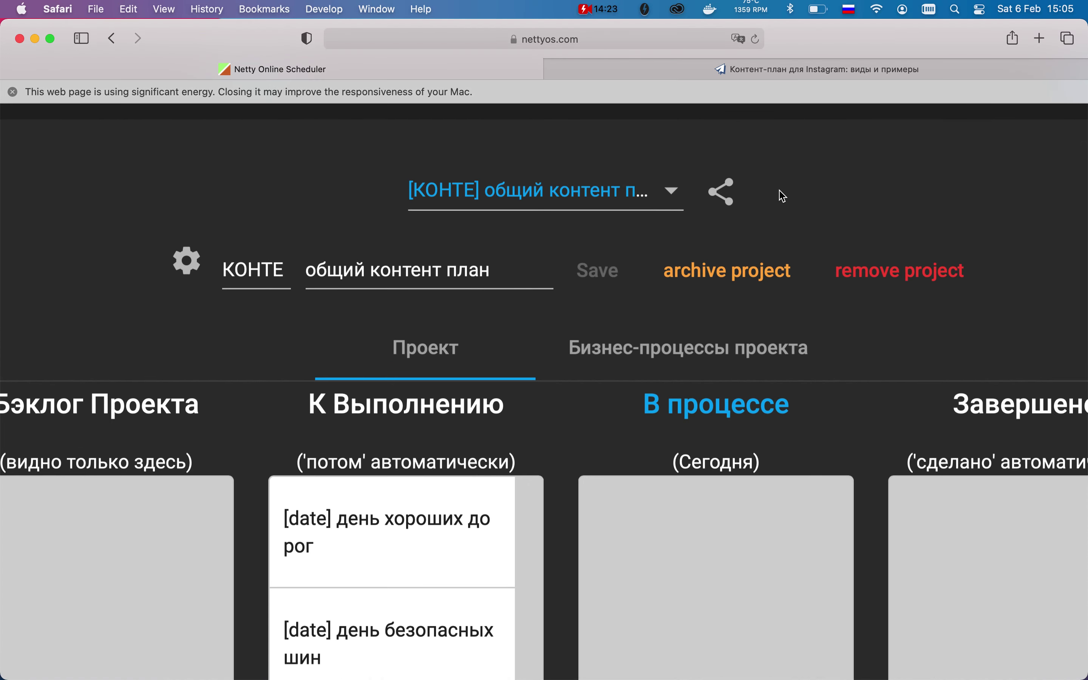
pyautogui.scroll(-3, 780, 194)
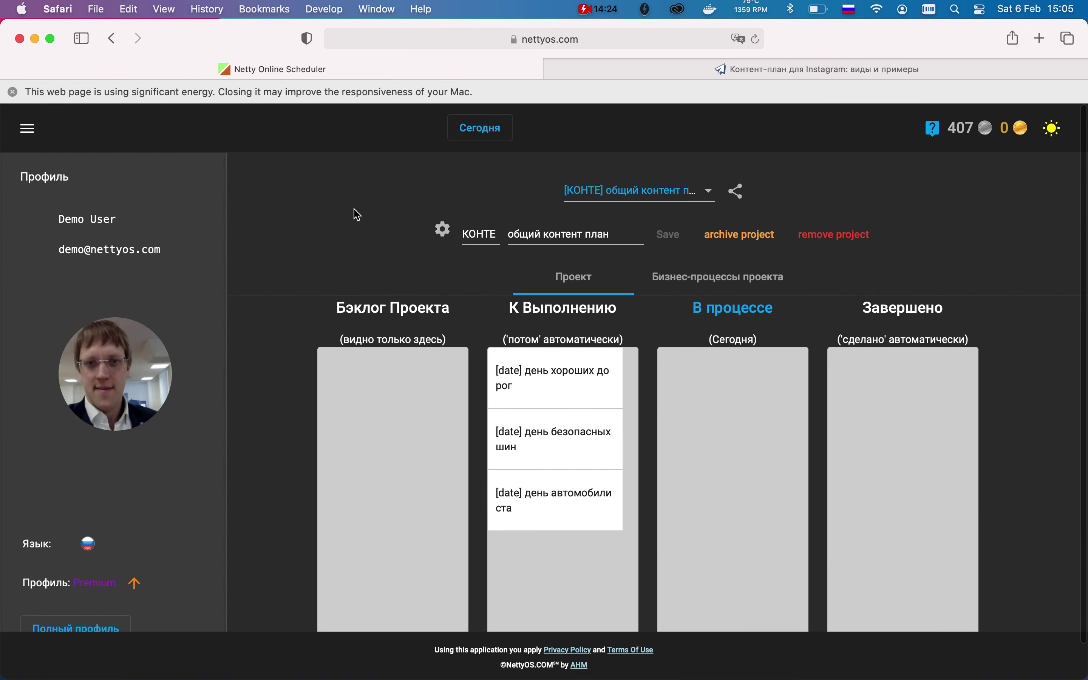
pyautogui.click(28, 129)
pyautogui.moveTo(62, 389)
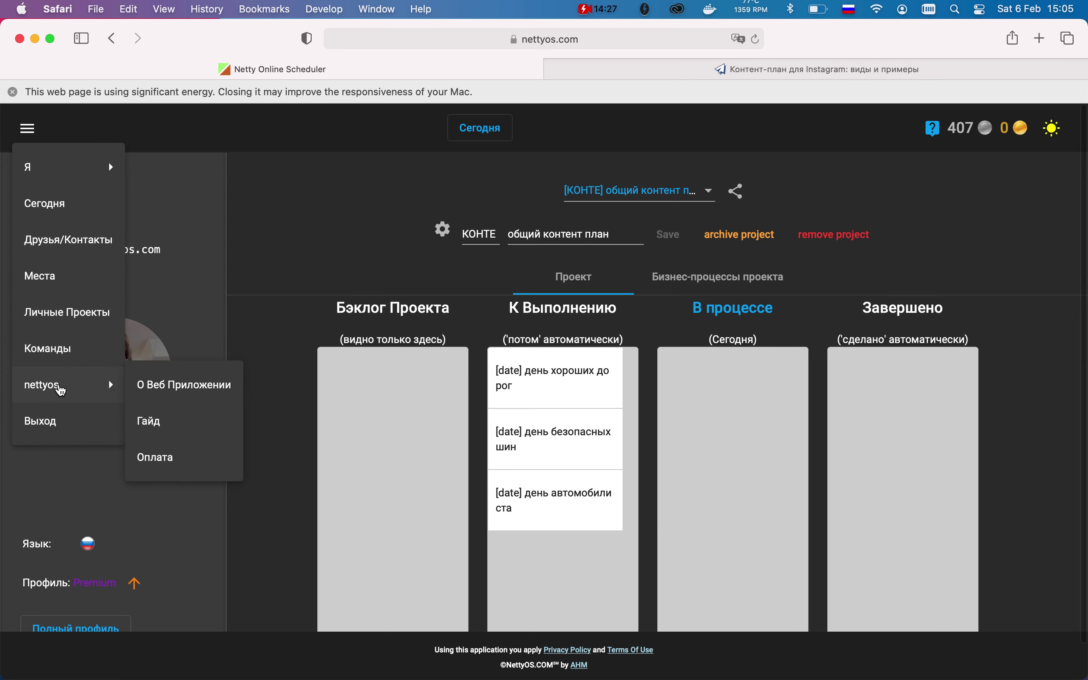
# Open the nettyos web application's About page and highlight its version number
pyautogui.click(188, 392)
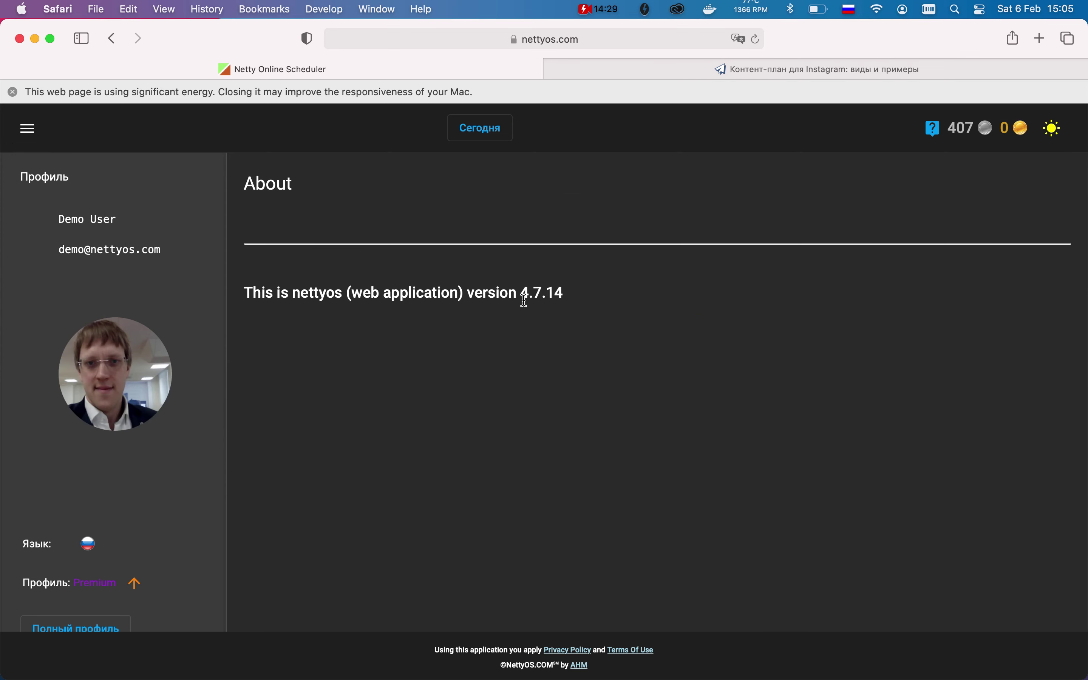
pyautogui.moveTo(522, 293); pyautogui.dragTo(575, 293)
pyautogui.click(596, 290)
# From today's tickets, open the КУРС project of the Урок 3.3 ticket and switch to the [КОНТЕ] общий контент план project
pyautogui.click(485, 135)
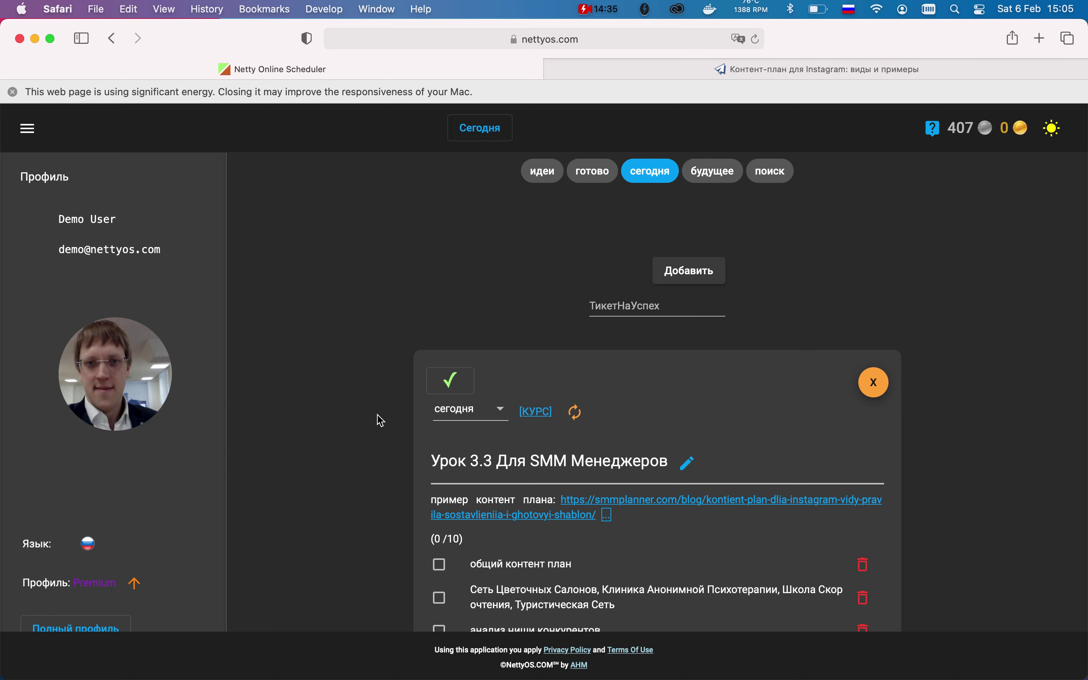
pyautogui.scroll(-8, 380, 420)
pyautogui.scroll(8, 381, 420)
pyautogui.click(545, 414)
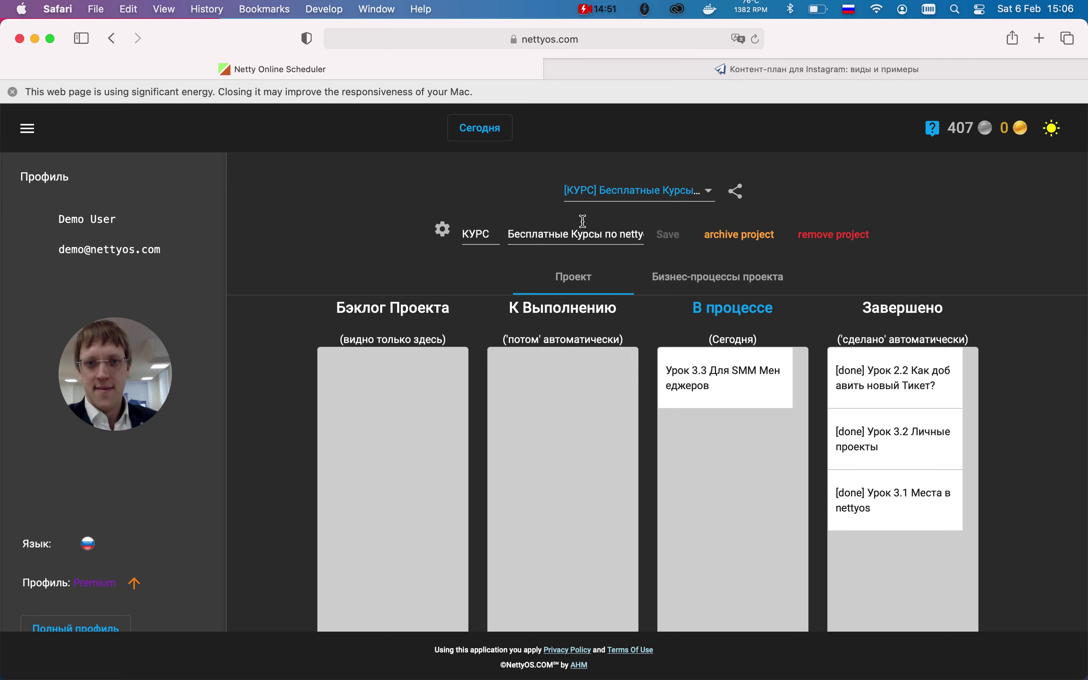
pyautogui.click(630, 194)
pyautogui.click(639, 225)
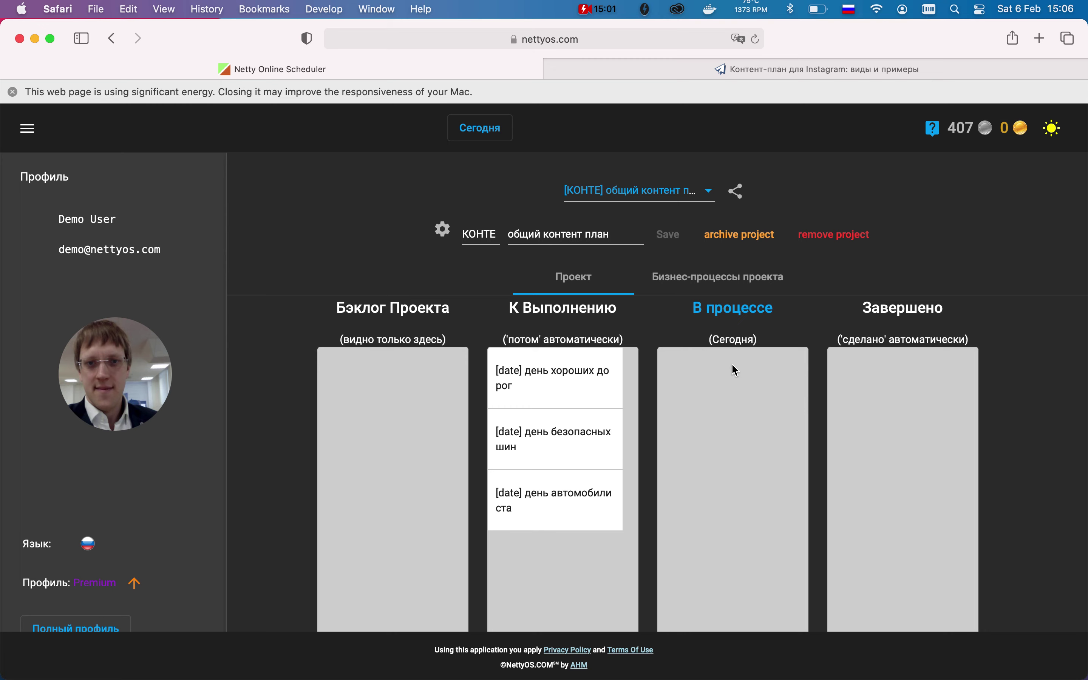
# Return to today's tickets and review the checklist of Урок 3.3 Для SMM Менеджеров
pyautogui.click(486, 121)
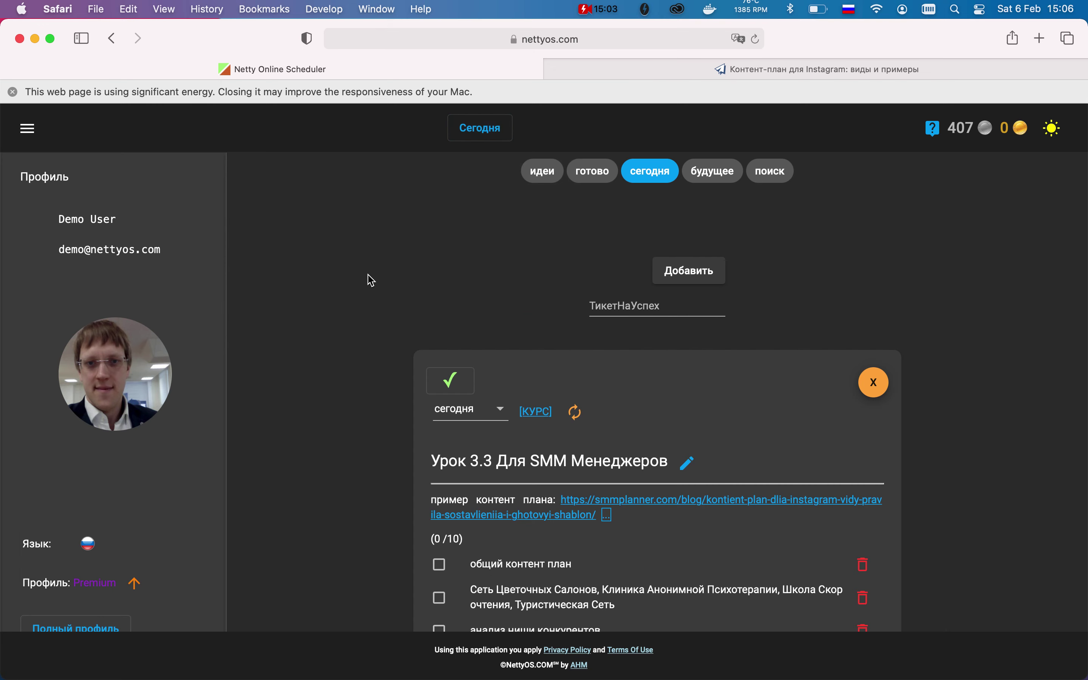
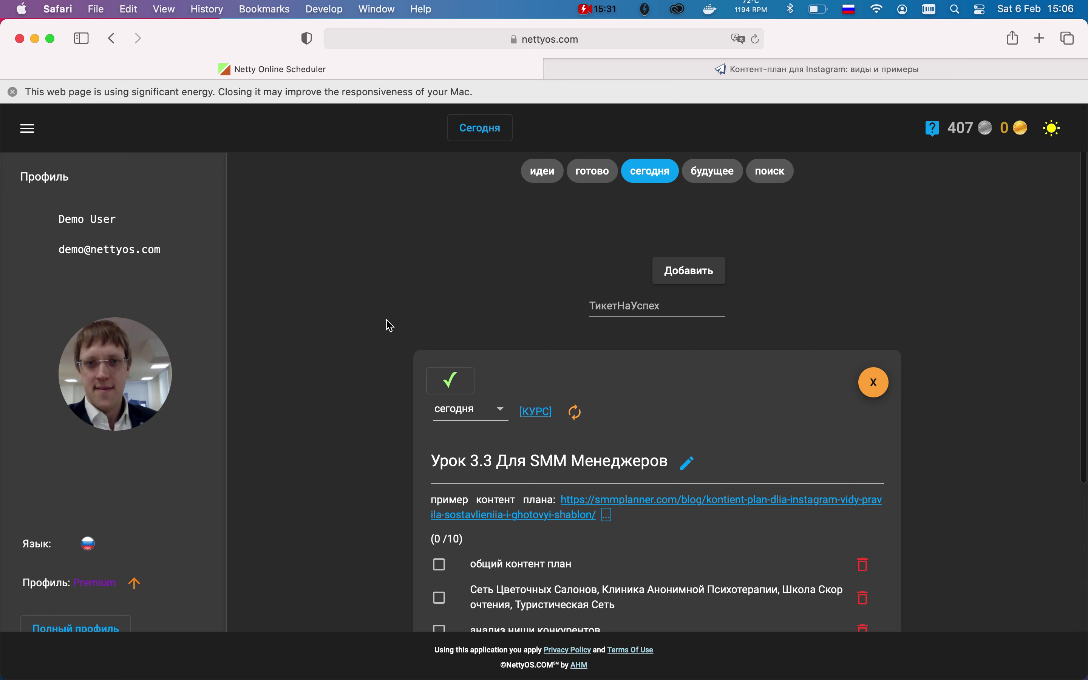
pyautogui.scroll(-6, 389, 326)
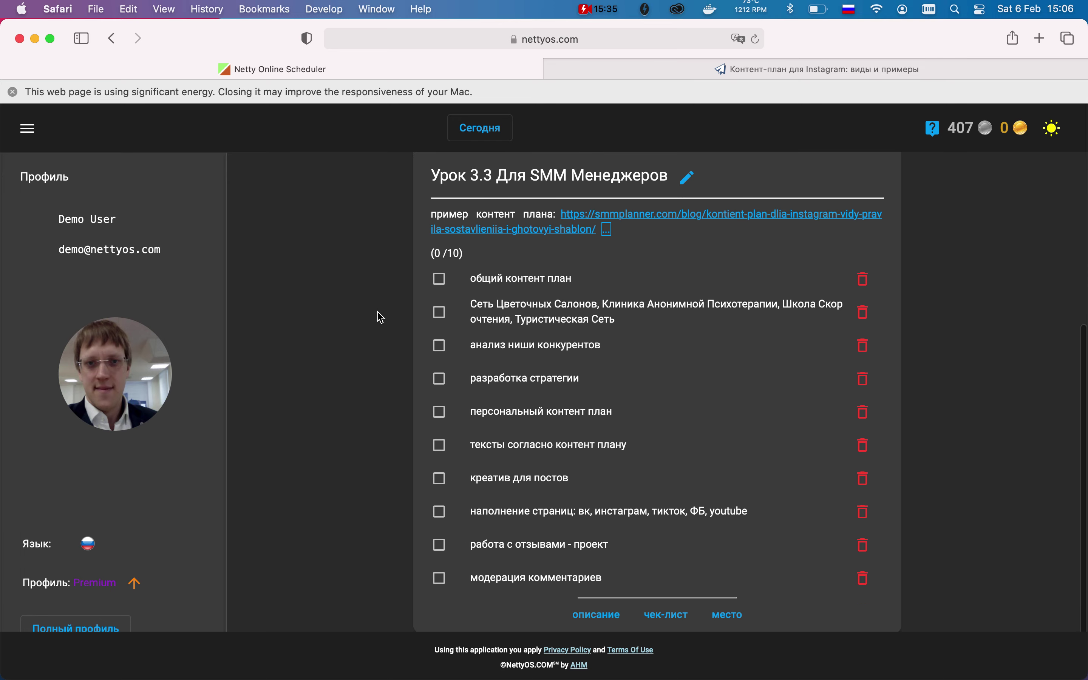
pyautogui.scroll(6, 378, 317)
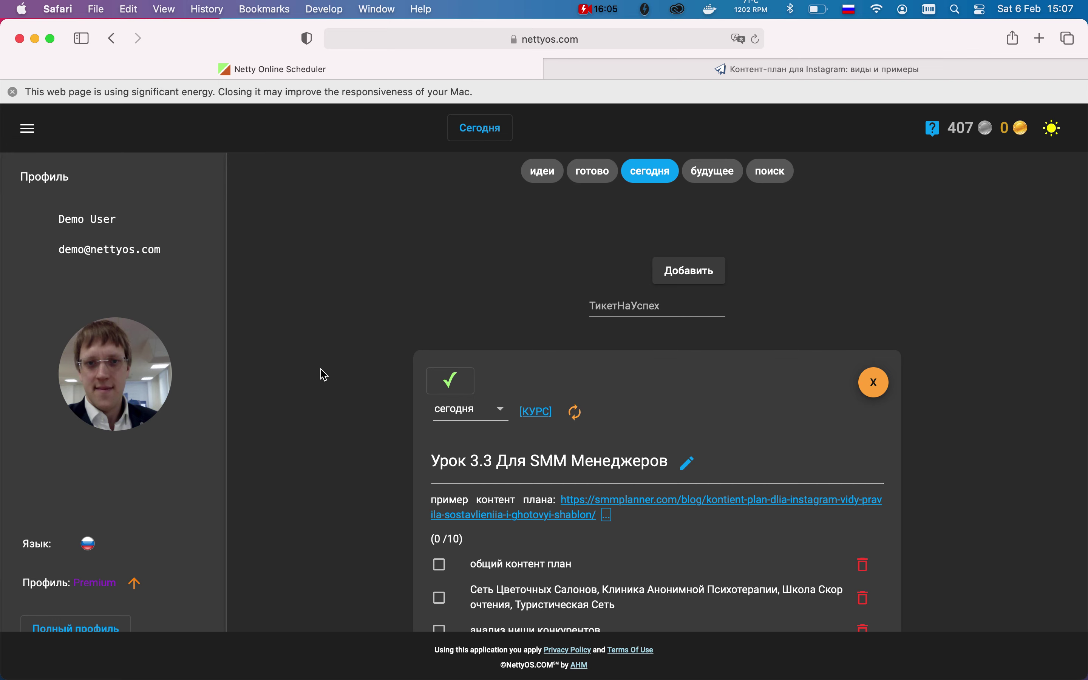
pyautogui.scroll(-3, 324, 374)
pyautogui.scroll(3, 324, 375)
# Open the ticket's КУРС project board and select the [КОНТЕ] общий контент план project instead
pyautogui.click(535, 411)
pyautogui.click(653, 189)
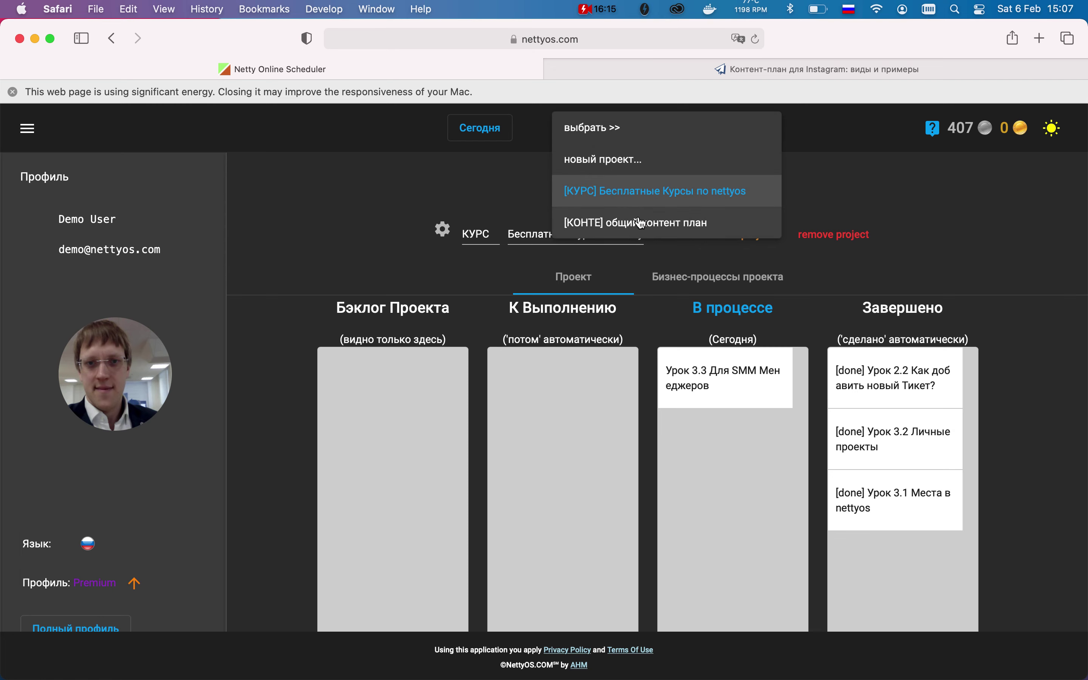
pyautogui.click(641, 222)
pyautogui.click(793, 202)
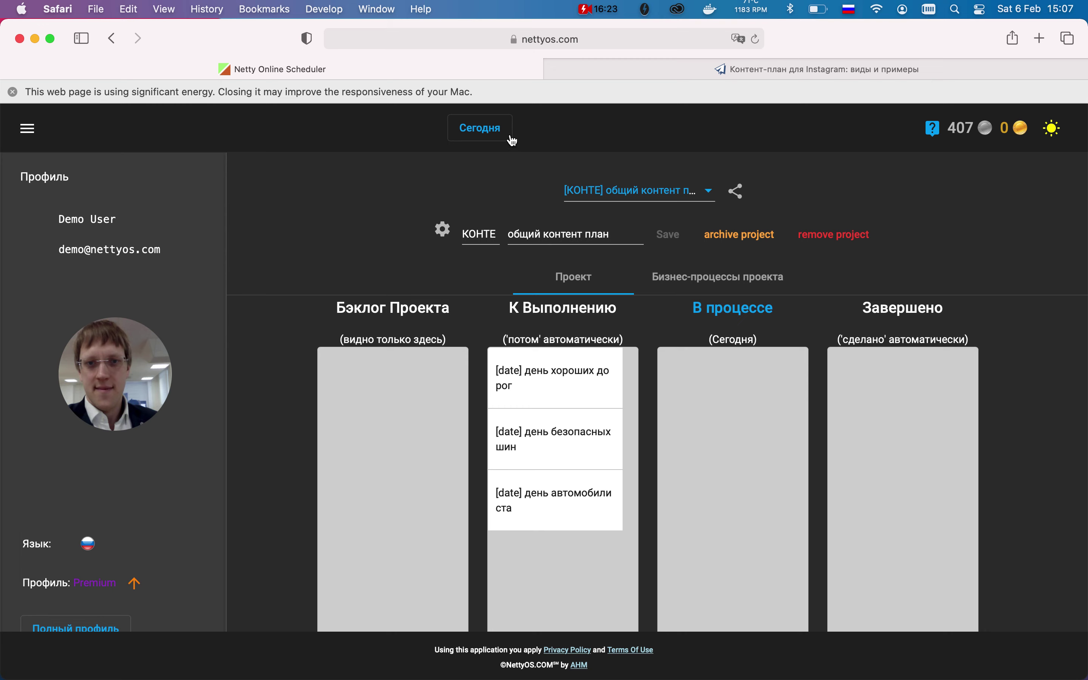
# Go back to today's tickets and check off общий контент план in the Урок 3.3 checklist
pyautogui.click(484, 135)
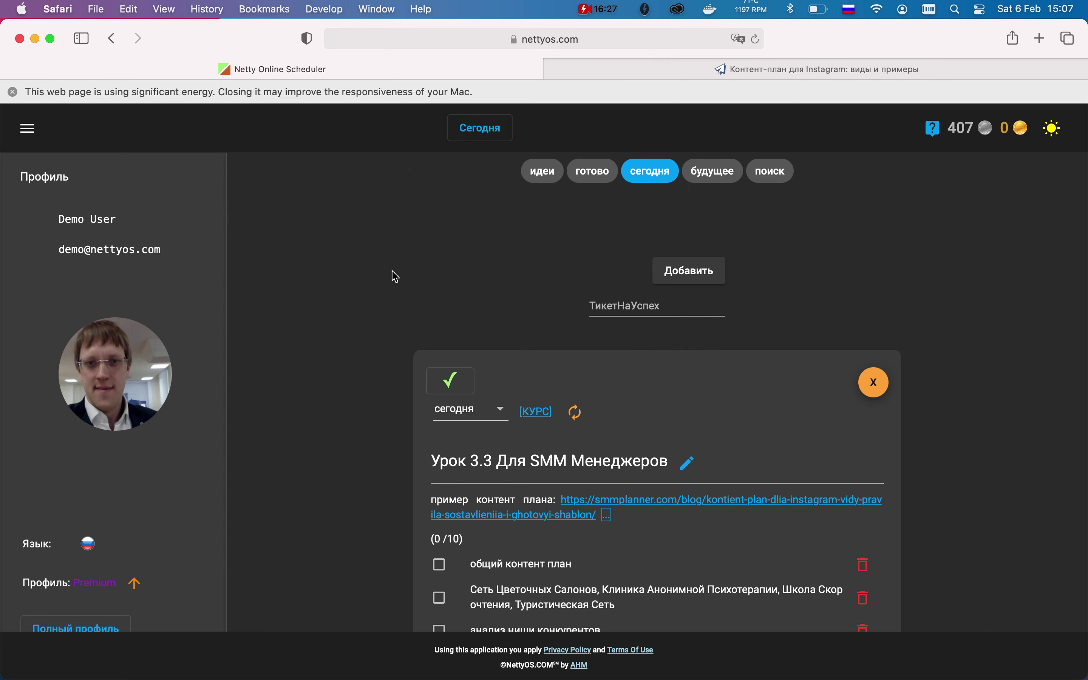
pyautogui.scroll(-5, 395, 276)
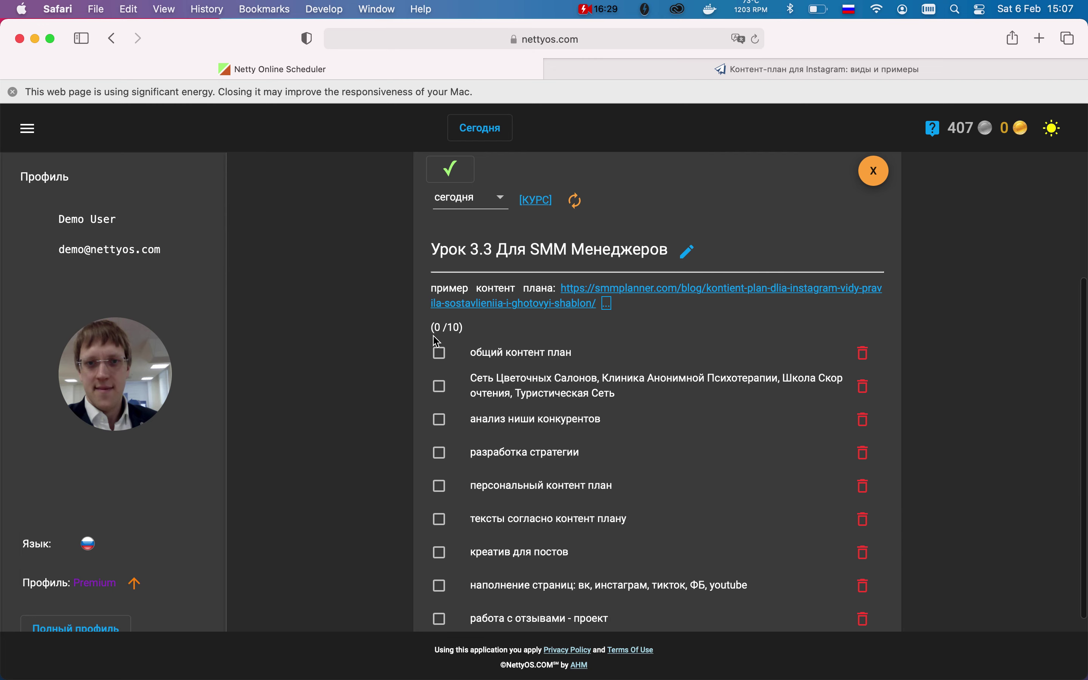
pyautogui.click(440, 354)
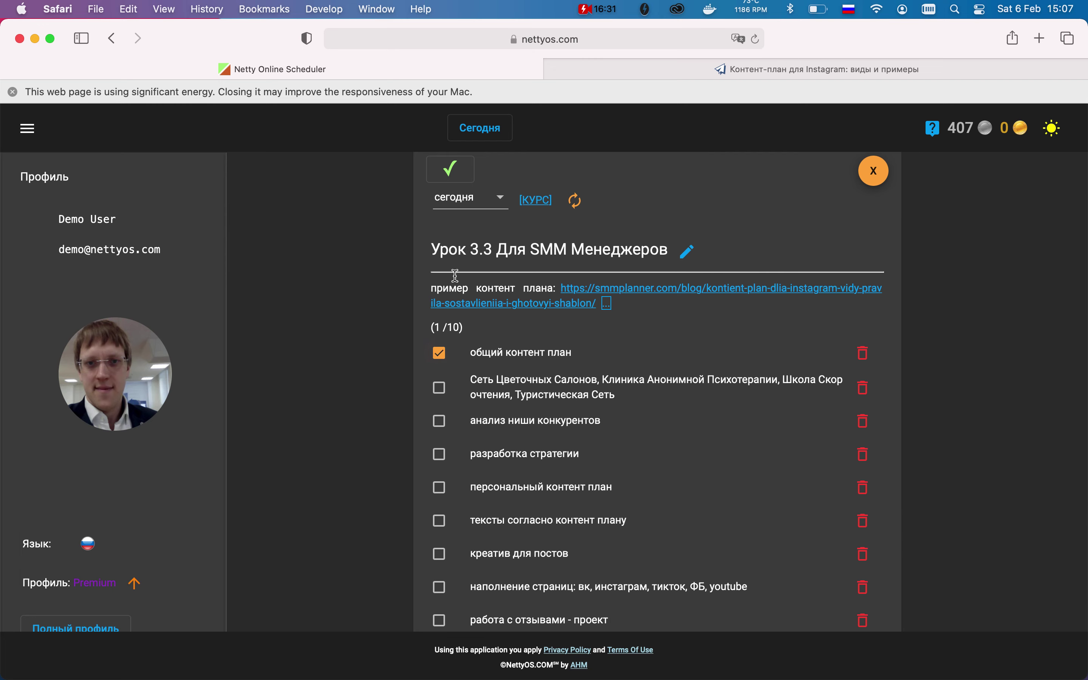
pyautogui.click(603, 14)
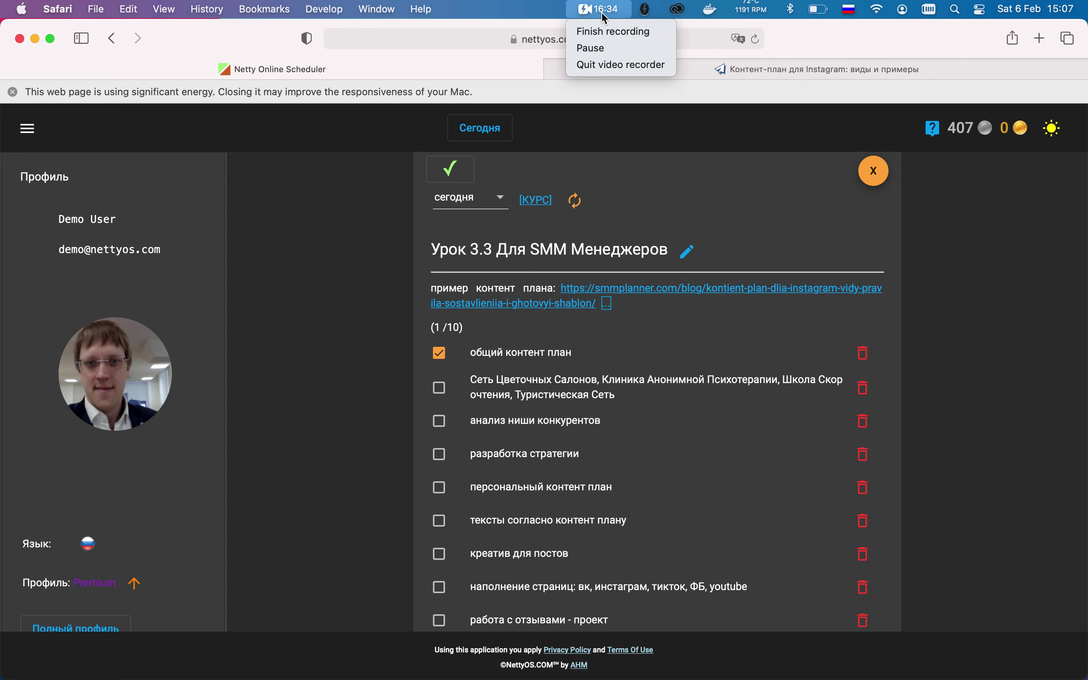
pyautogui.click(610, 47)
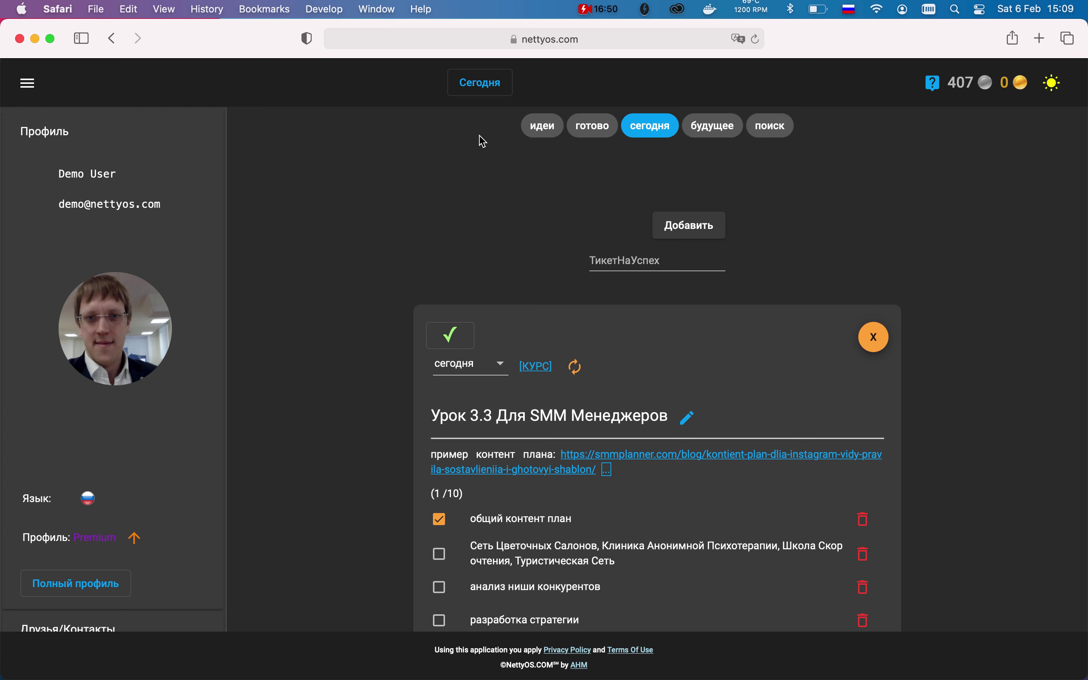
pyautogui.scroll(-5, 400, 448)
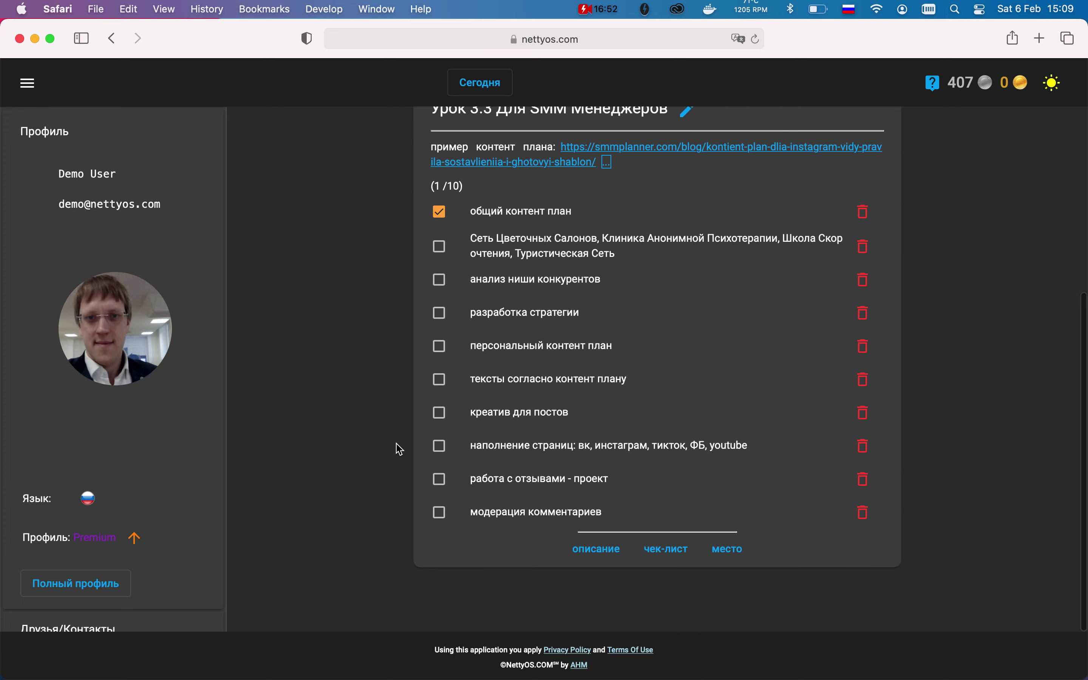
pyautogui.scroll(5, 399, 448)
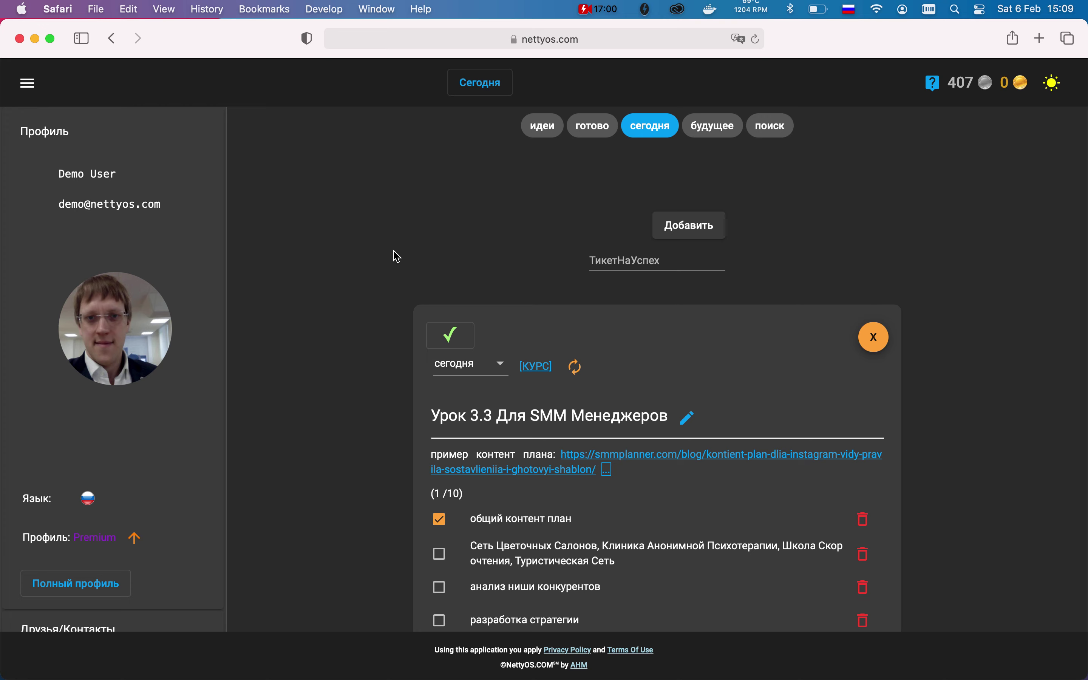
pyautogui.scroll(-7, 397, 257)
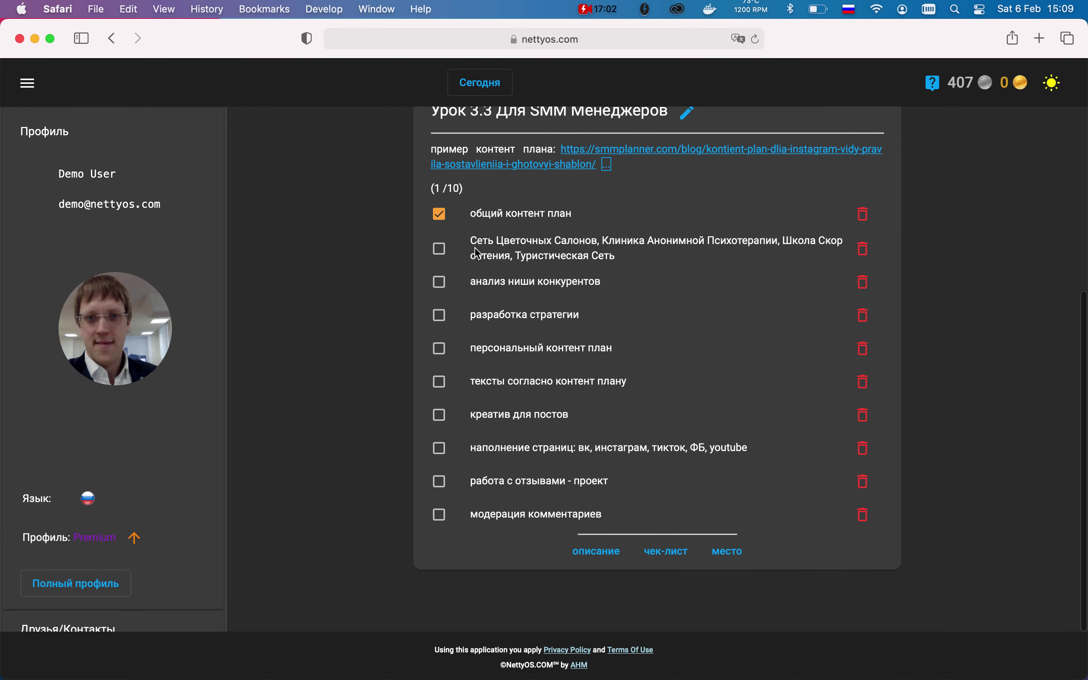
pyautogui.scroll(7, 397, 272)
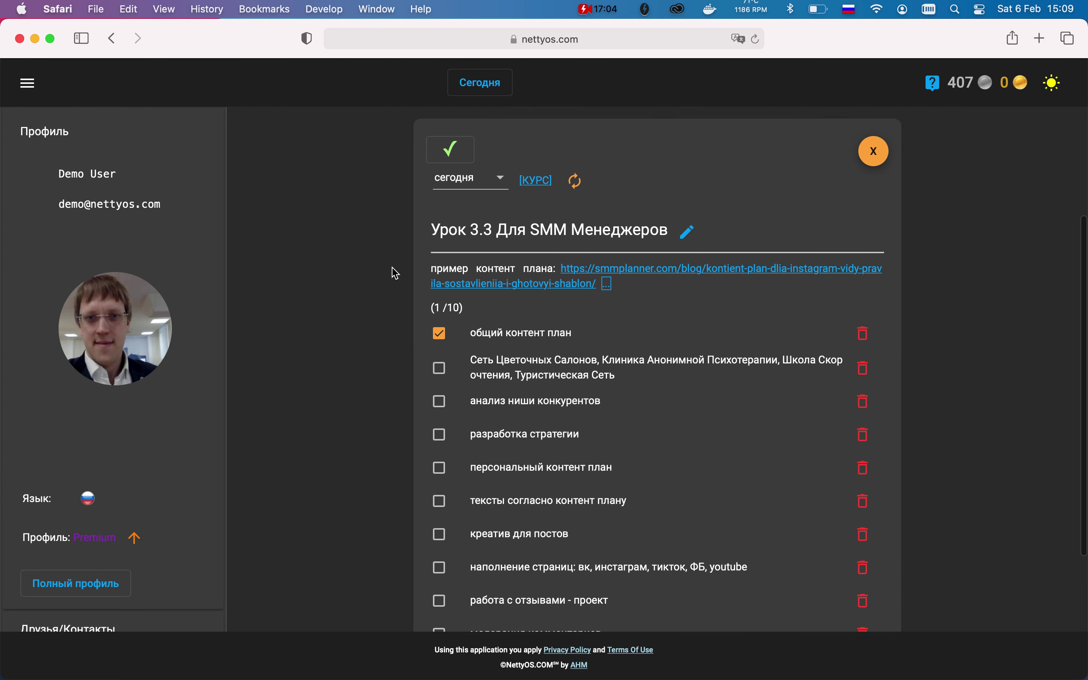
# Reload the scheduler page and set the interface language to Russian
pyautogui.click(755, 39)
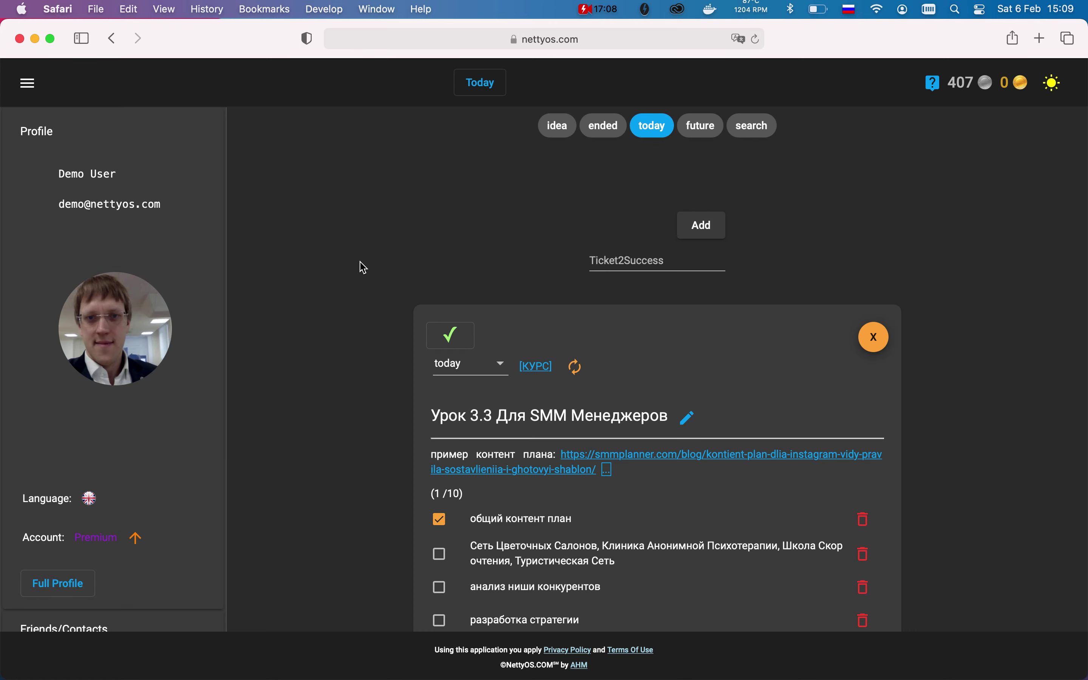
pyautogui.scroll(-3, 358, 323)
pyautogui.scroll(-1, 358, 323)
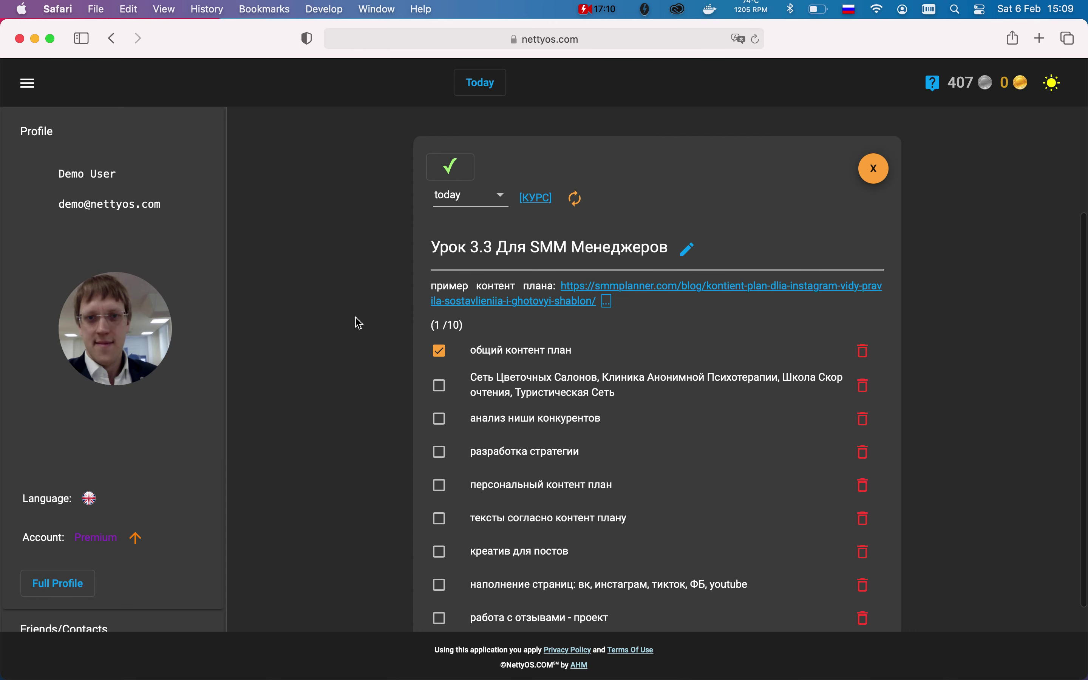
pyautogui.scroll(4, 359, 323)
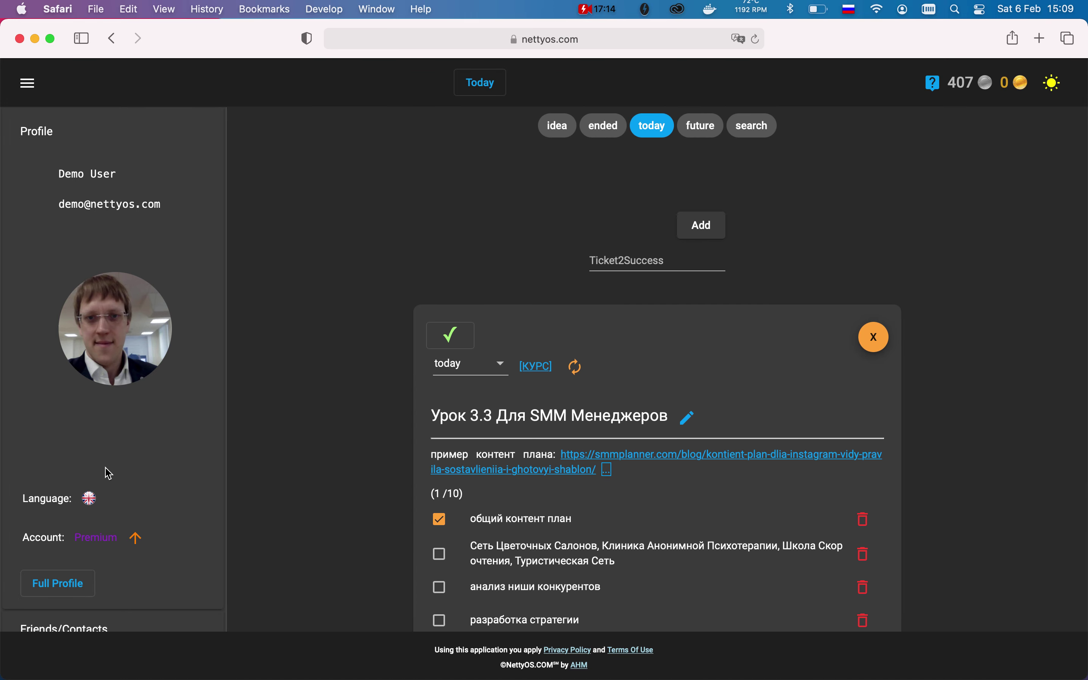
pyautogui.click(90, 498)
pyautogui.click(88, 522)
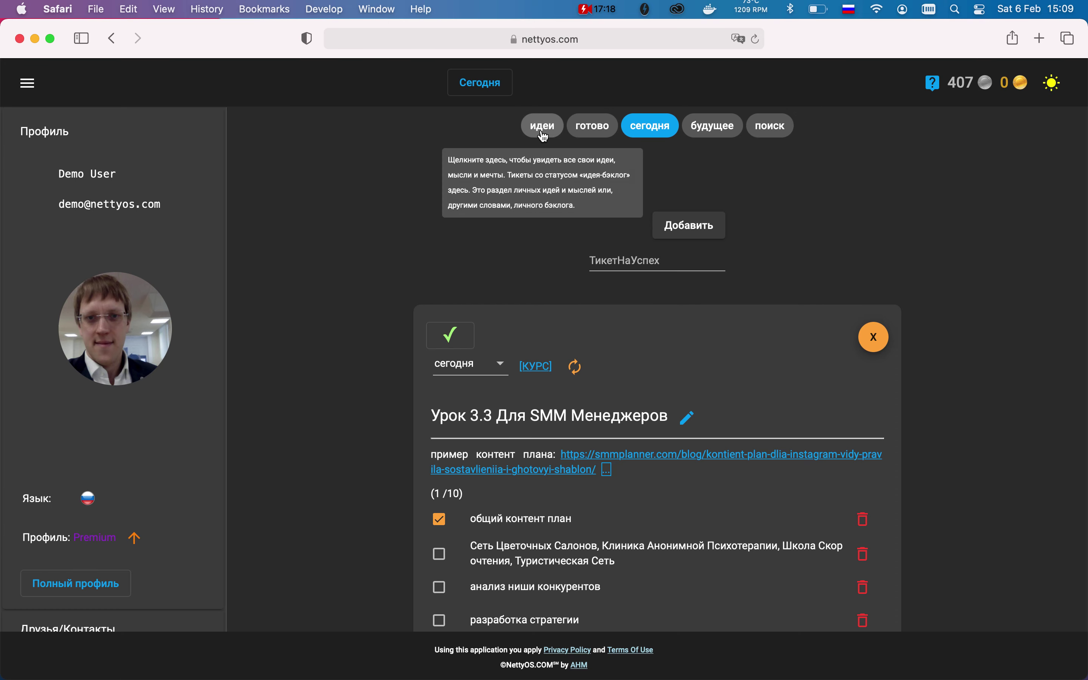
# Show the идеи tickets and open the iport.ru product link in the ticket купить макбук про мах
pyautogui.click(544, 130)
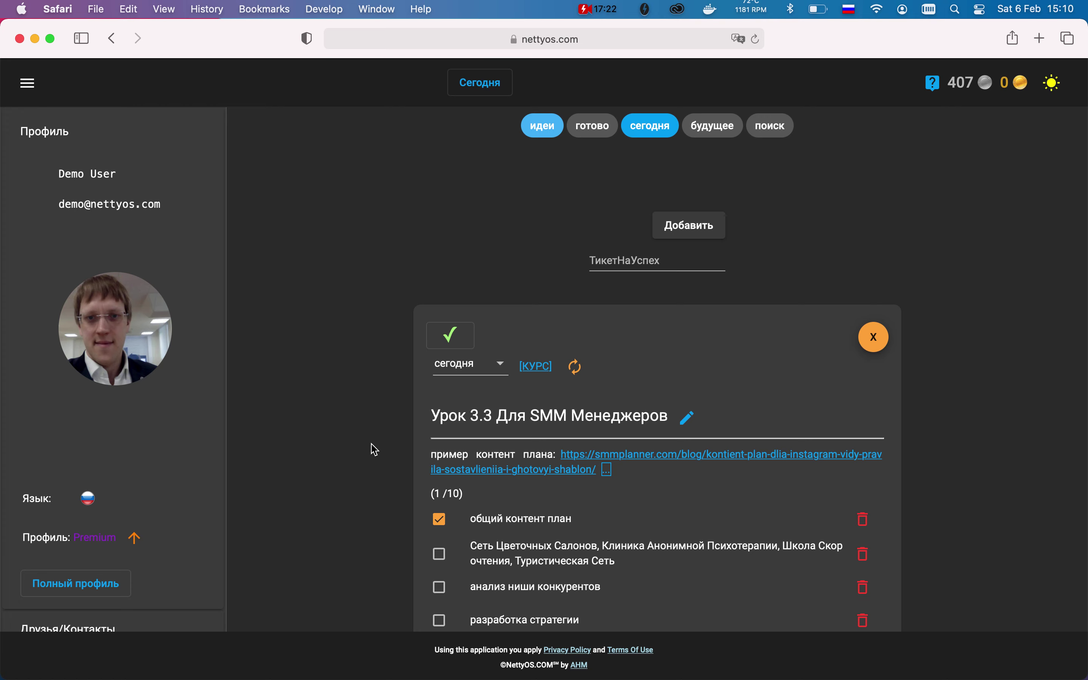
pyautogui.scroll(-10, 375, 449)
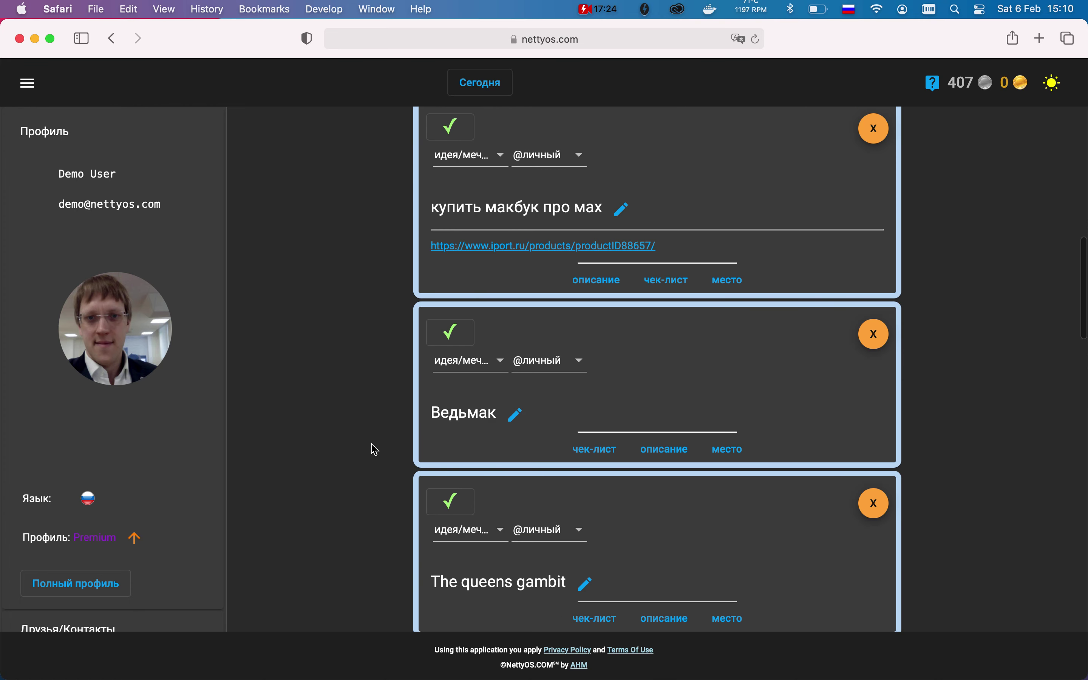
pyautogui.scroll(1, 374, 449)
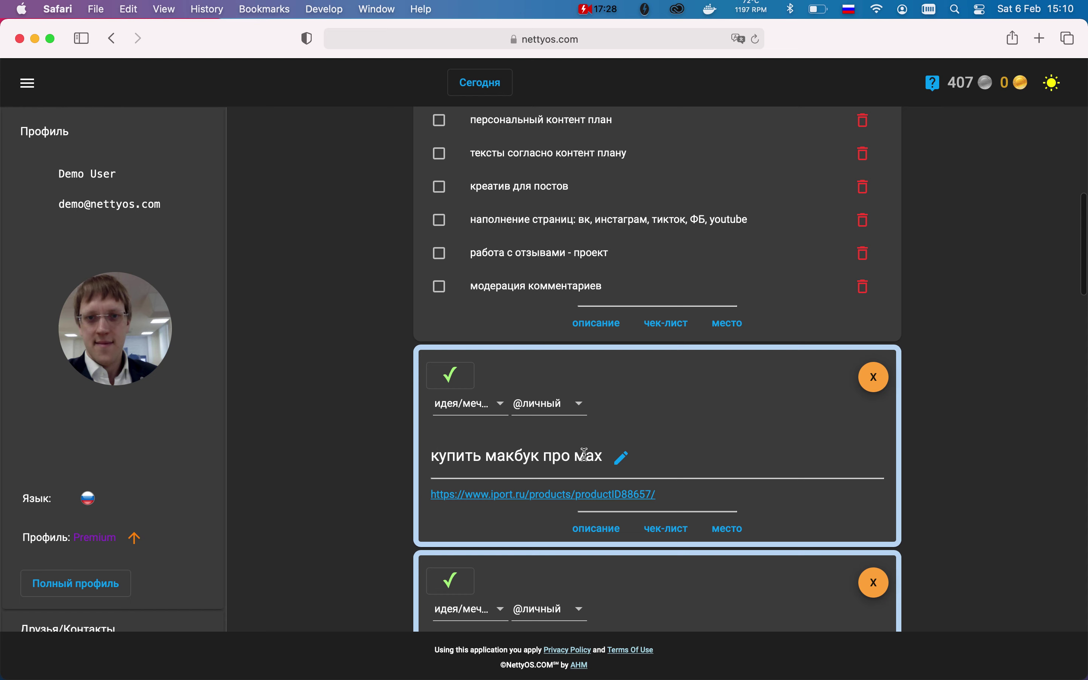
pyautogui.scroll(-2, 664, 452)
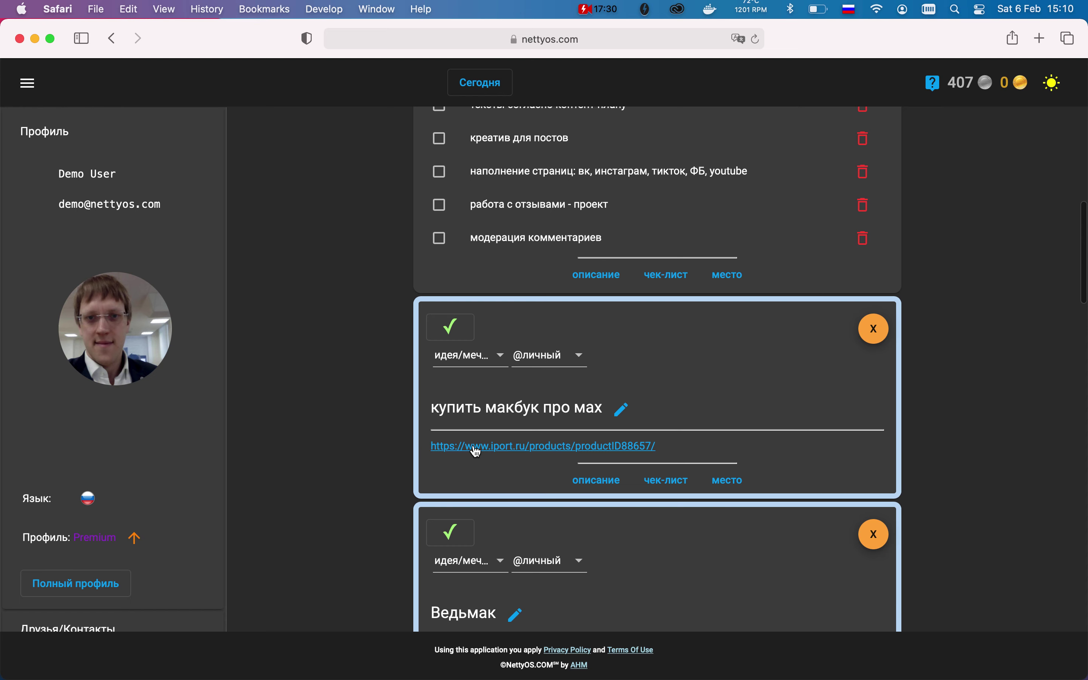
pyautogui.click(566, 450)
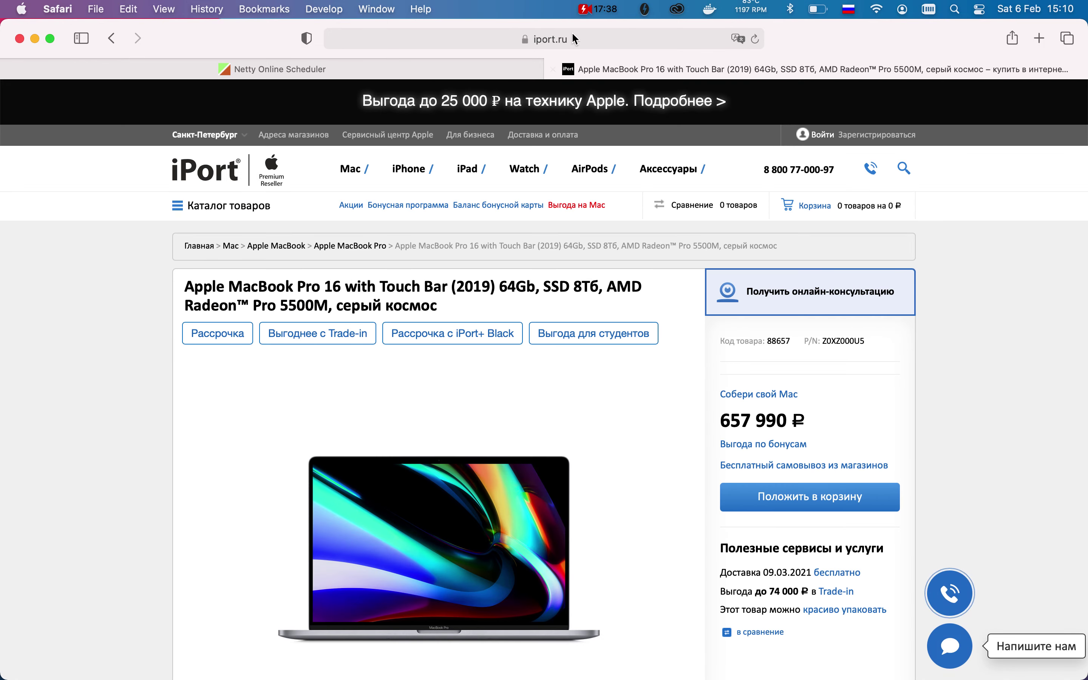
# Examine the MacBook Pro 16 product page, including its second photo, and close it to return to the idea tickets
pyautogui.scroll(-1, 617, 449)
pyautogui.scroll(-5, 617, 449)
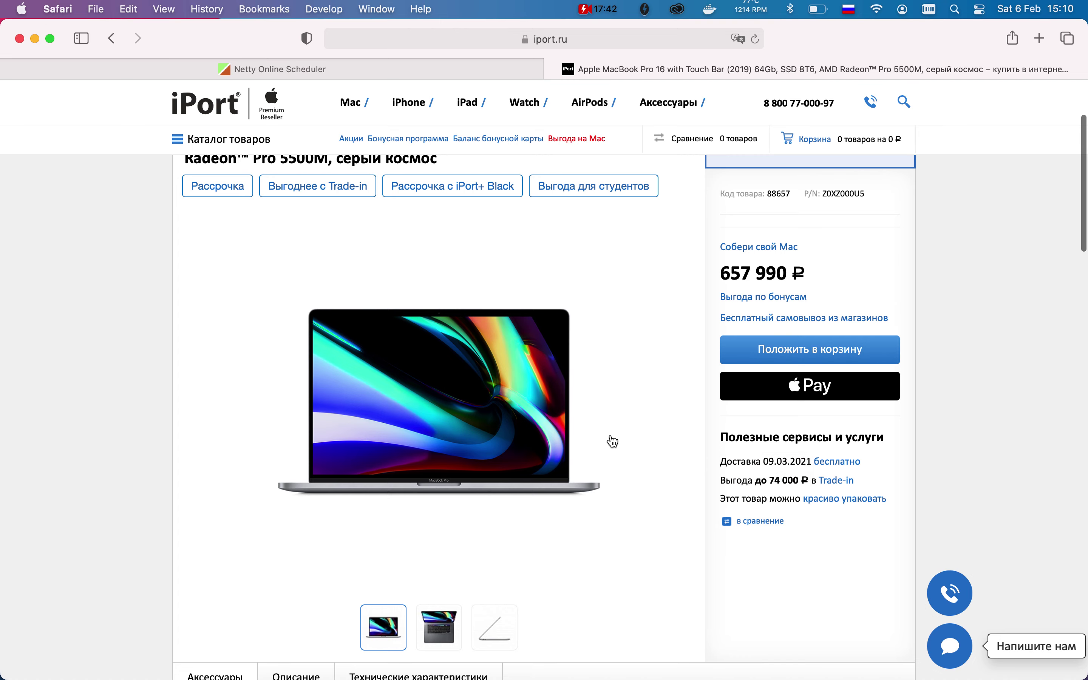
pyautogui.click(440, 630)
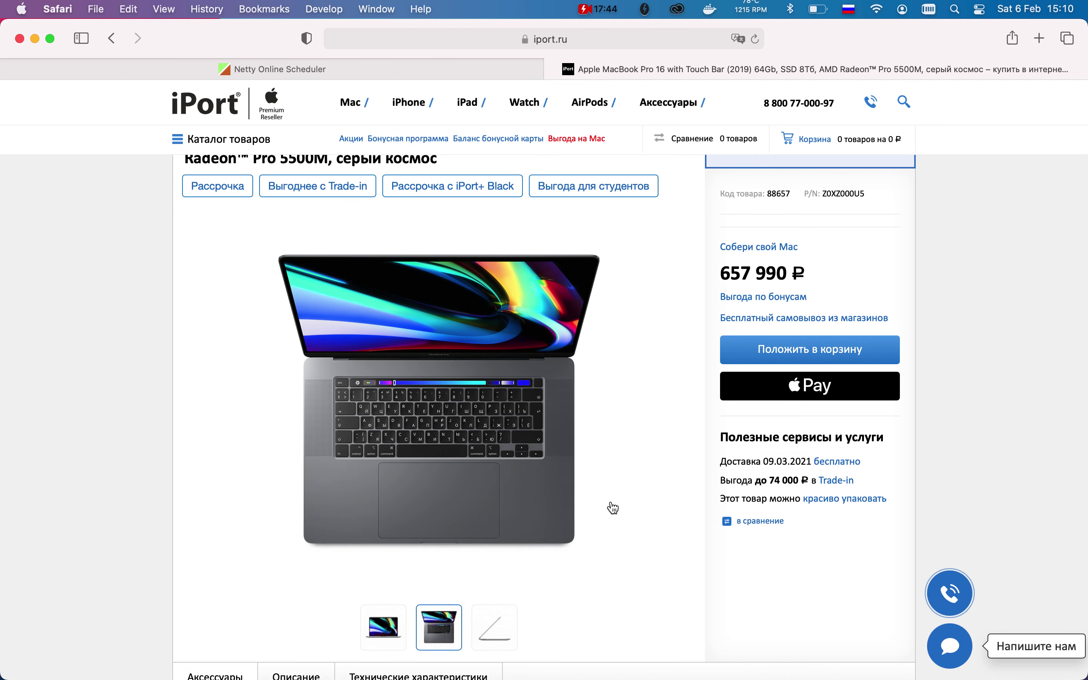
pyautogui.scroll(2, 610, 510)
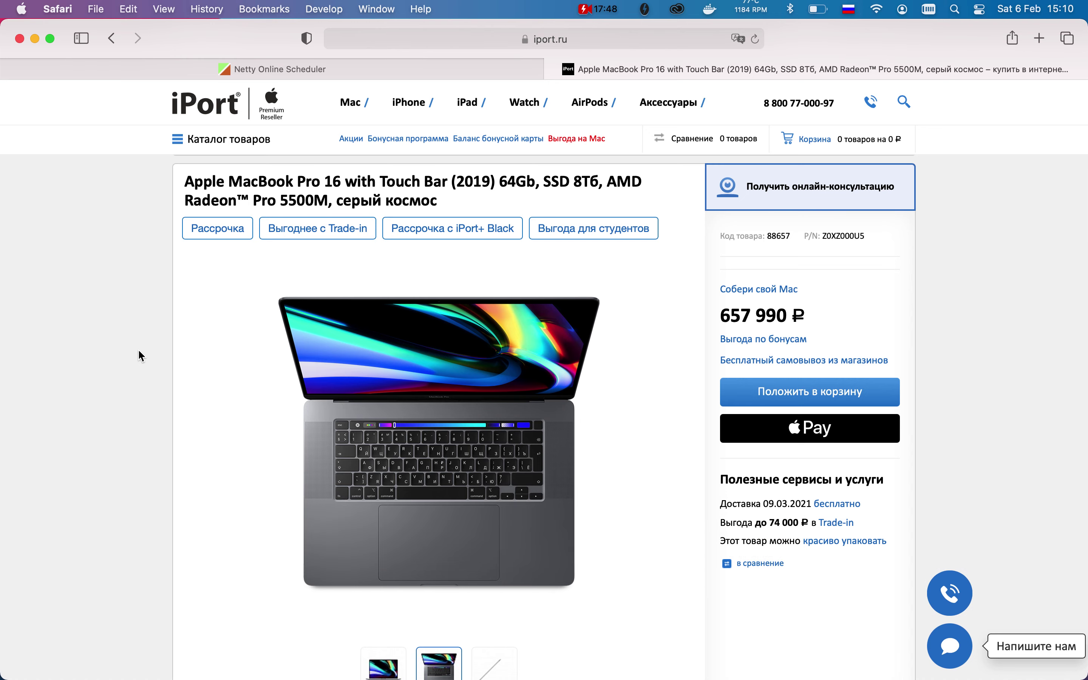
pyautogui.scroll(-5, 139, 351)
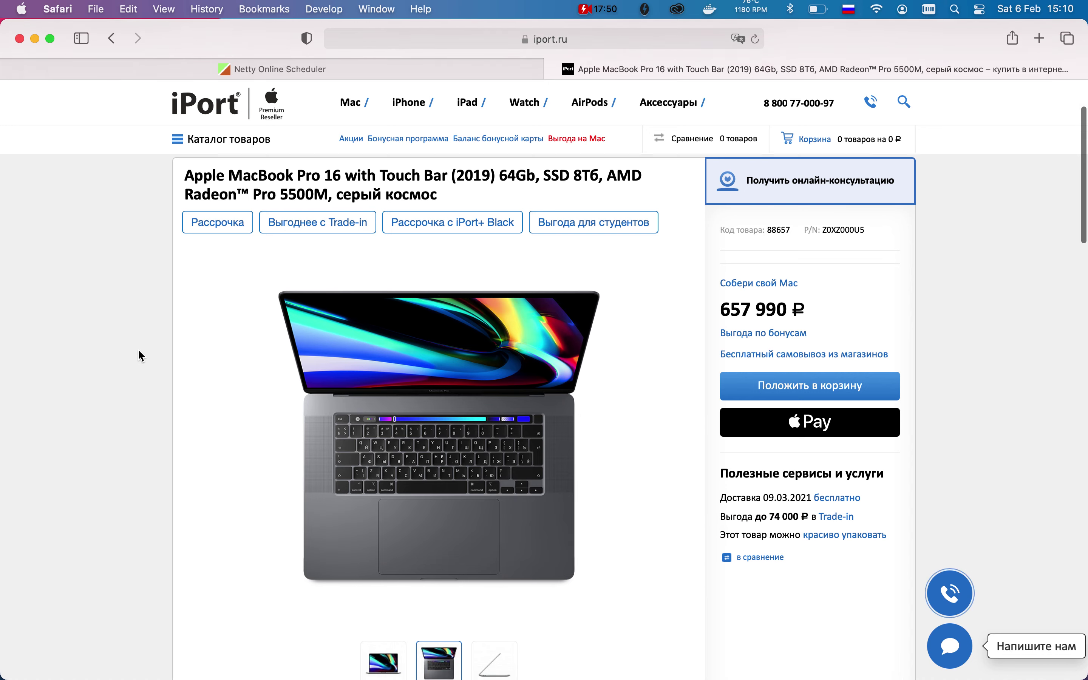
pyautogui.scroll(10, 139, 353)
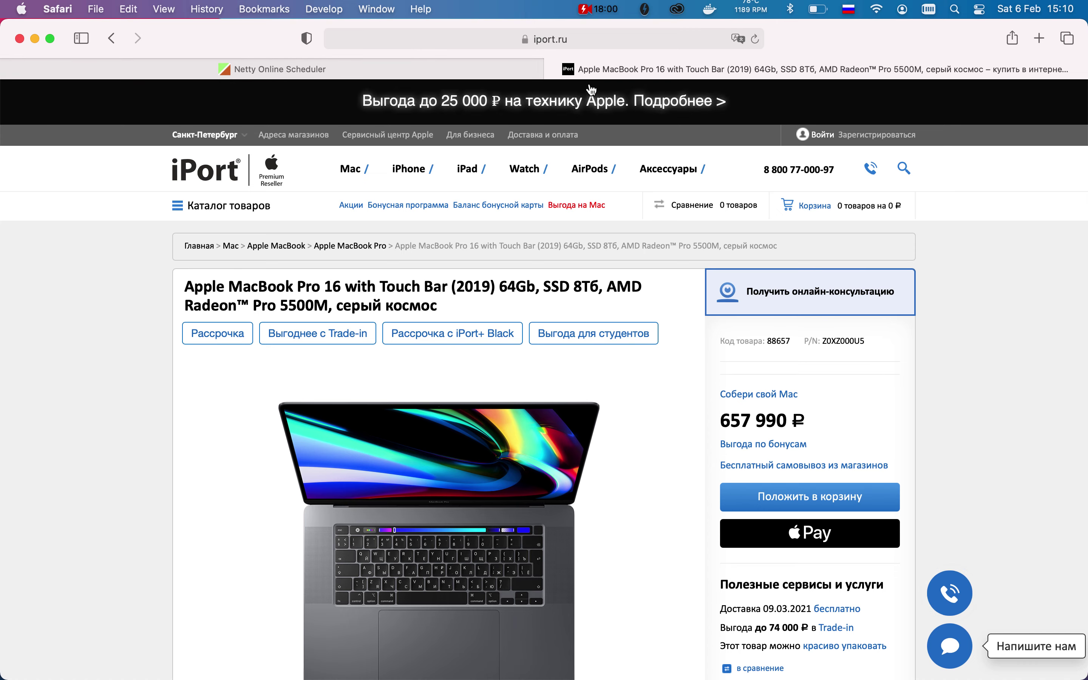
pyautogui.click(553, 68)
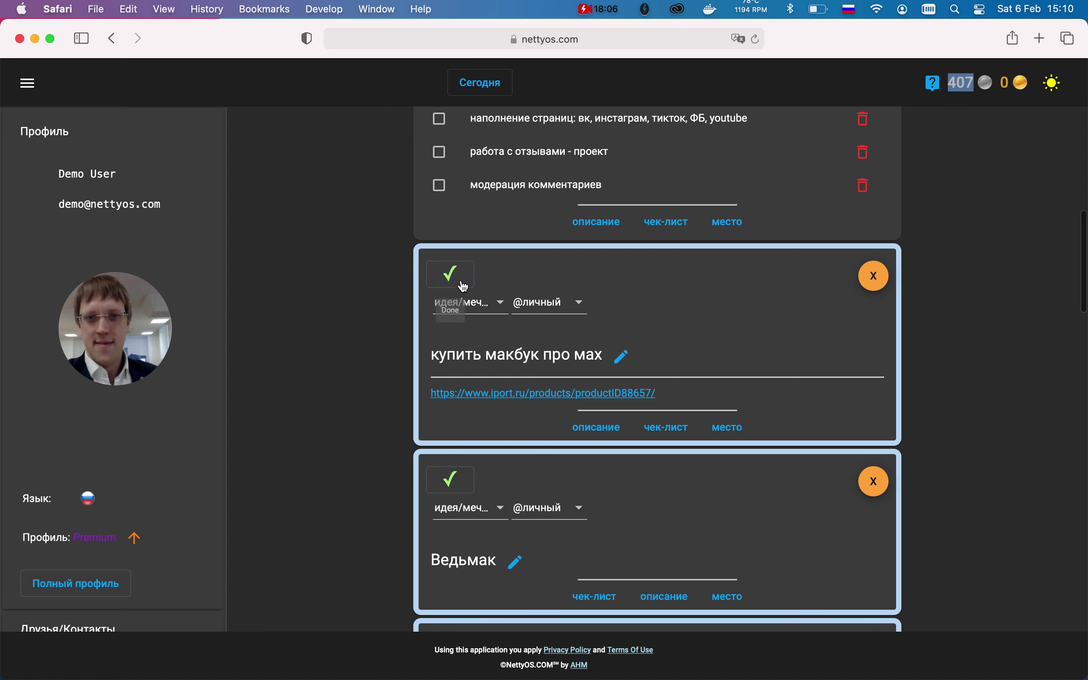
pyautogui.click(450, 284)
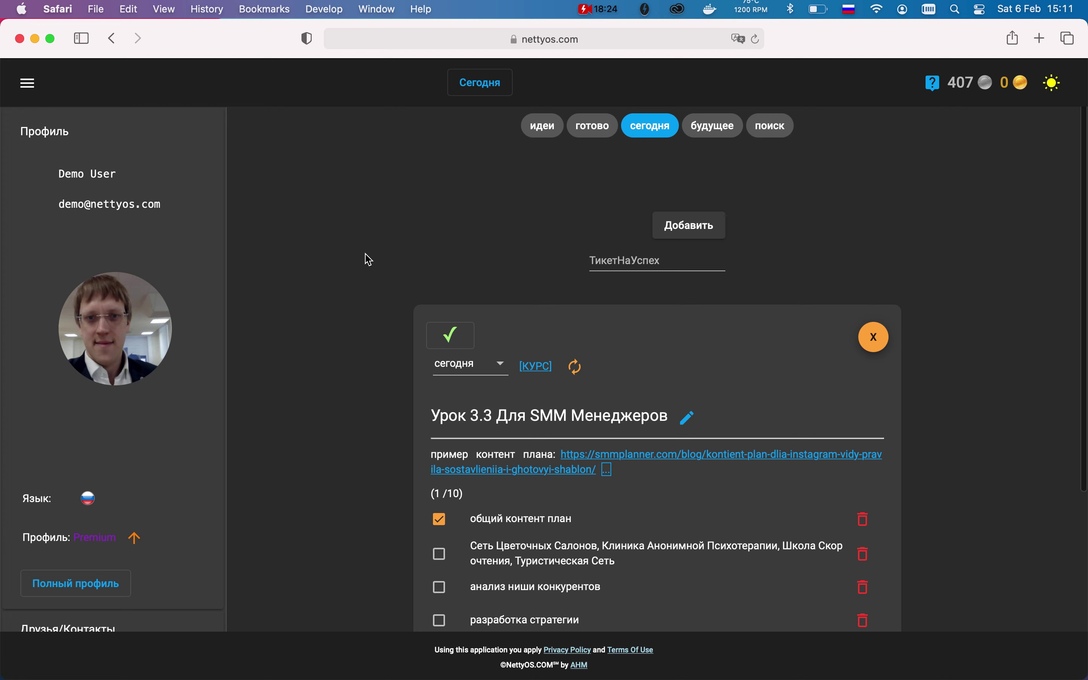
# Examine the Урок 3.3 Для SMM Менеджеров checklist, focusing on the item that lists the four client businesses
pyautogui.scroll(-2, 369, 259)
pyautogui.scroll(2, 369, 260)
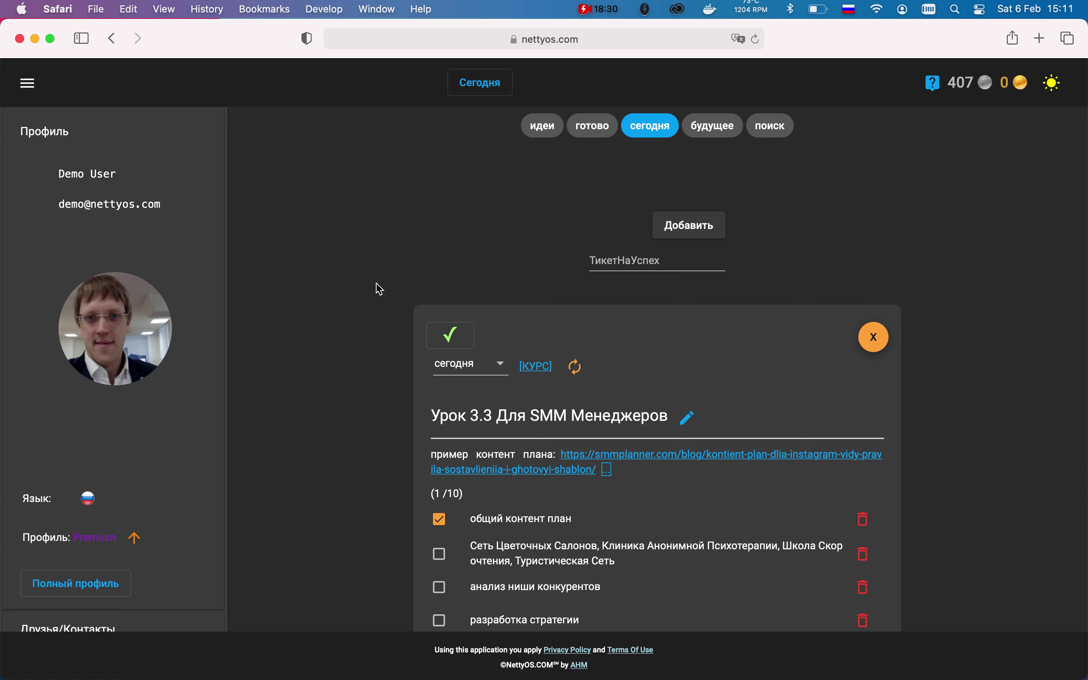
pyautogui.scroll(-5, 380, 289)
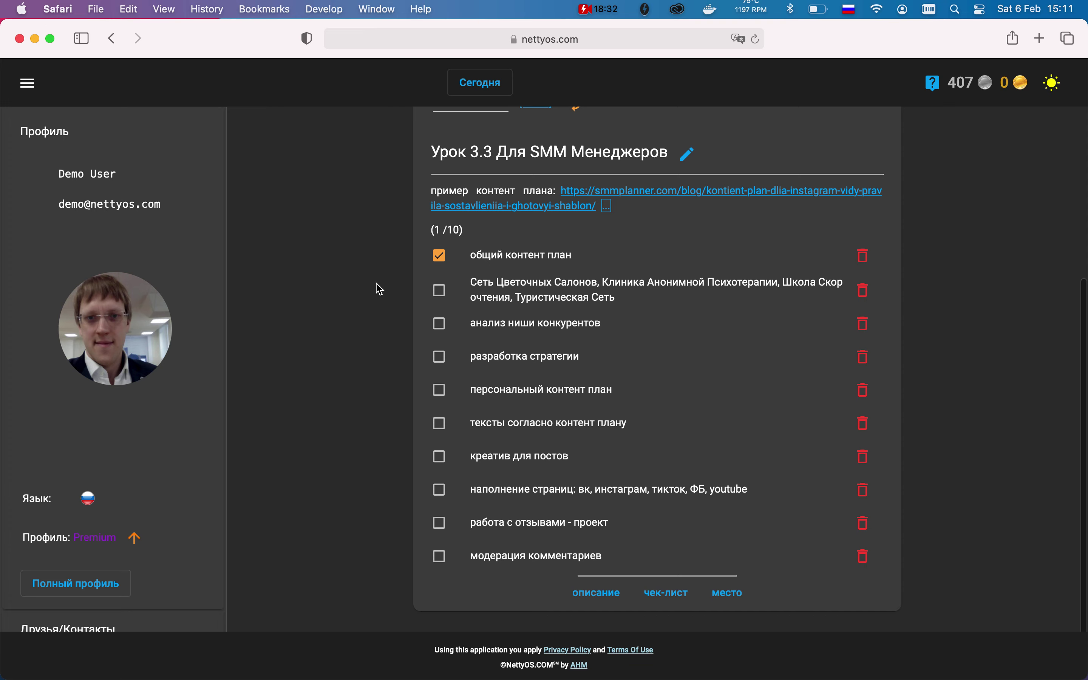
pyautogui.scroll(2, 506, 220)
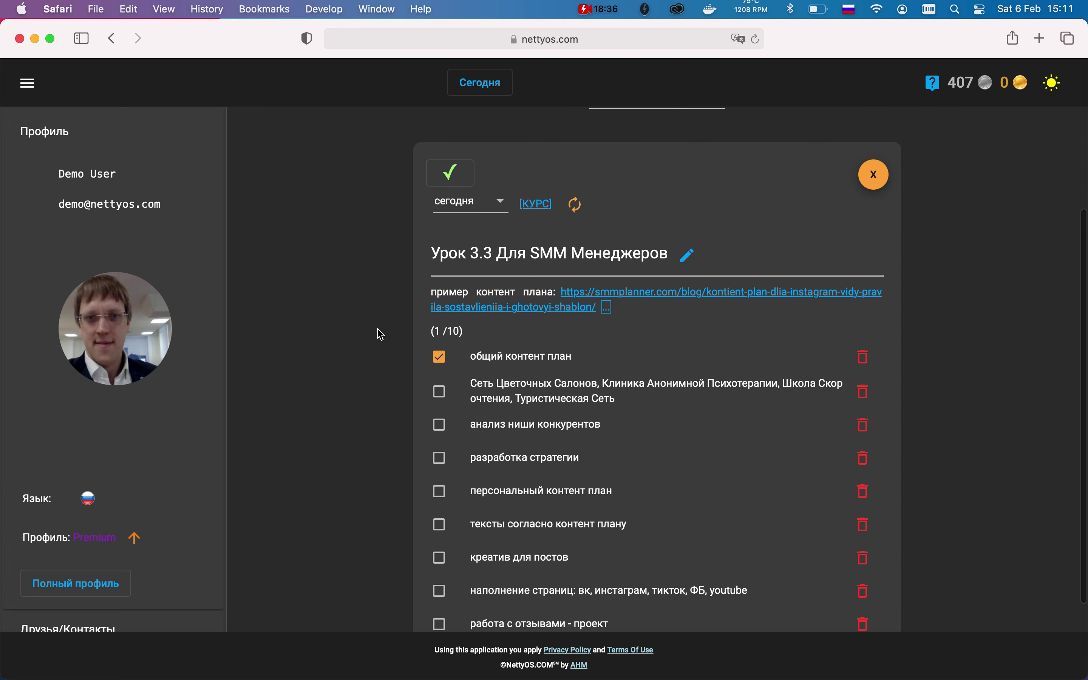
pyautogui.scroll(5, 381, 334)
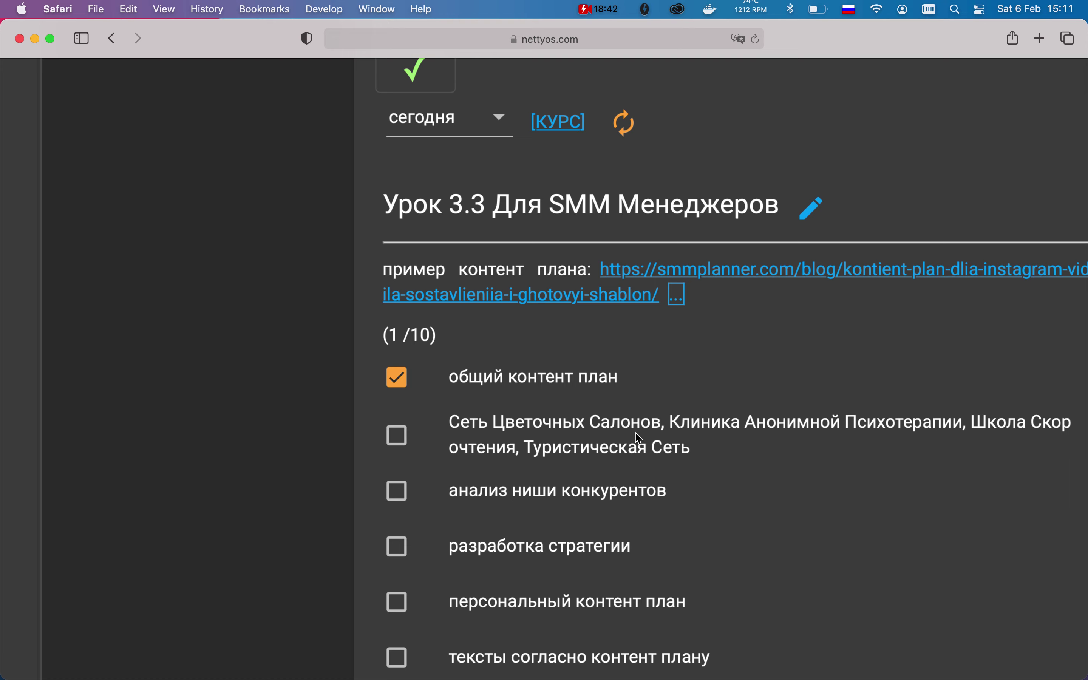
pyautogui.hscroll(5, 639, 439)
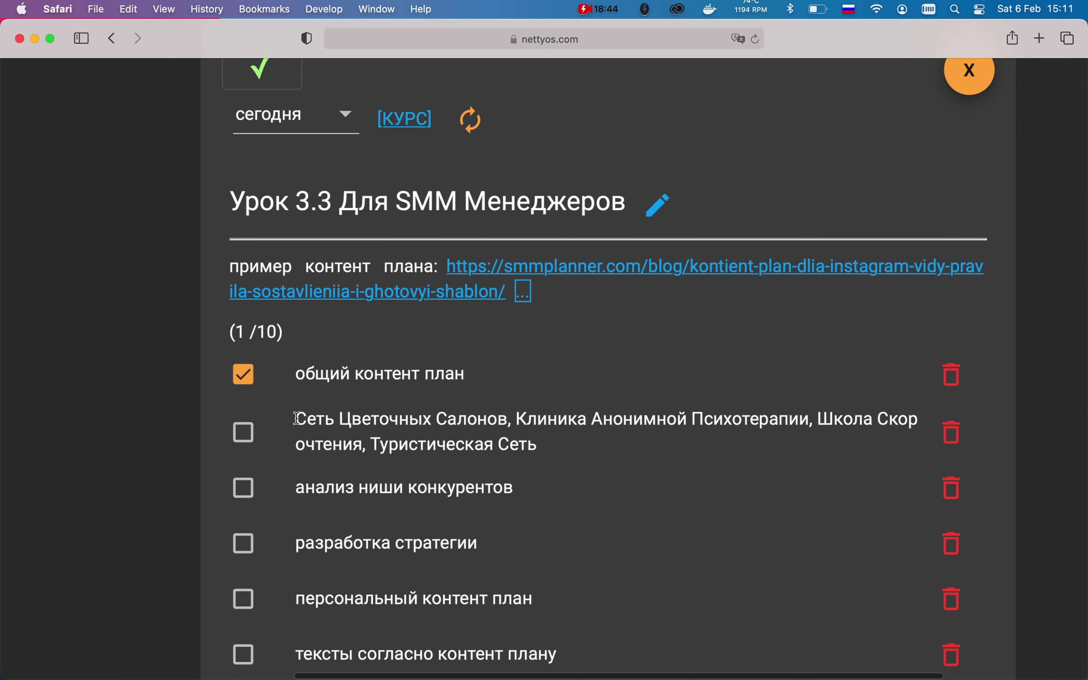
pyautogui.moveTo(299, 420); pyautogui.dragTo(535, 437)
pyautogui.click(508, 421)
pyautogui.click(831, 418)
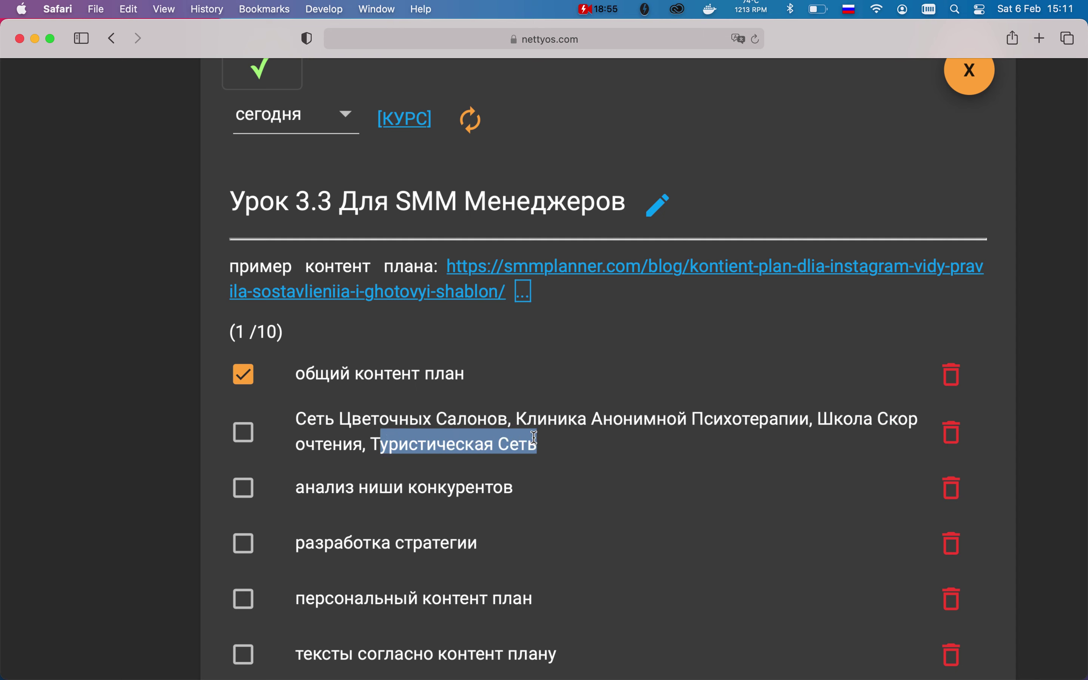
# Copy the client name Сеть Цветочных Салонов from the second item of the Урок 3.3 checklist
pyautogui.click(256, 428)
pyautogui.click(298, 418)
pyautogui.moveTo(298, 419); pyautogui.dragTo(509, 417)
pyautogui.press('super+c')
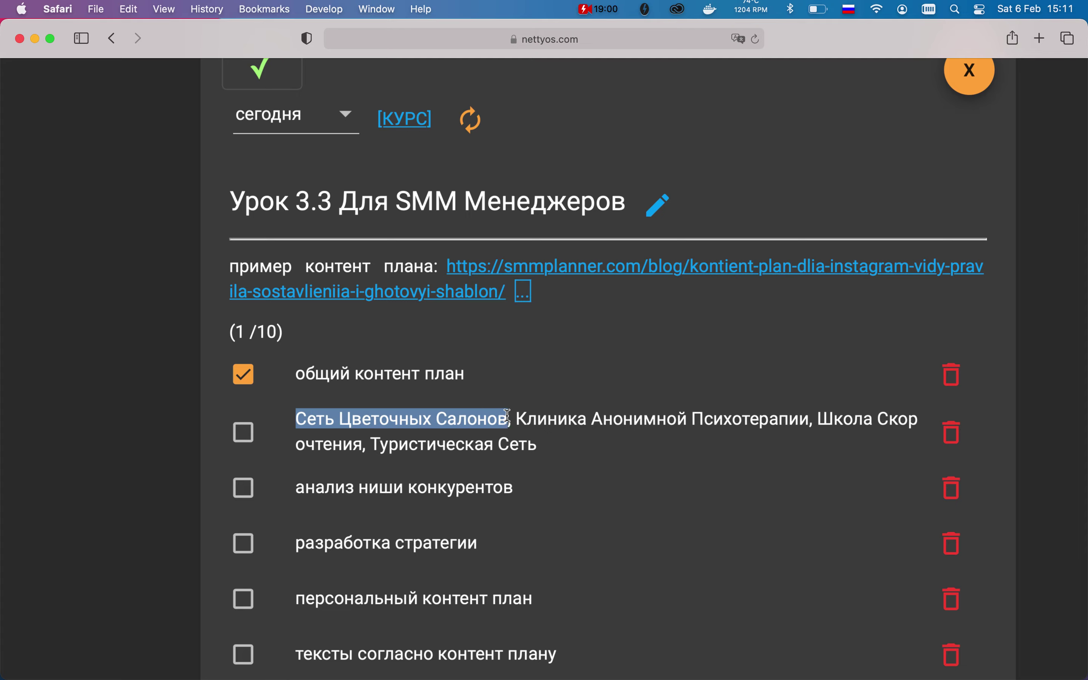
# Create a personal project from the copied name Сеть Цветочных Салонов with the short name СЦС
pyautogui.scroll(-5, 173, 440)
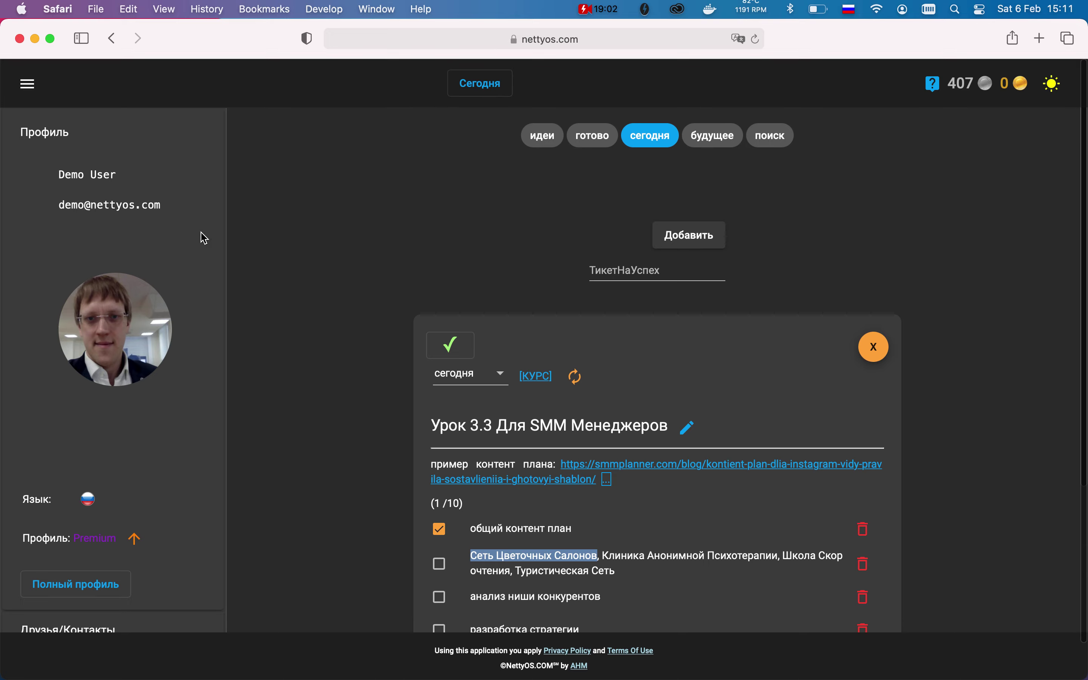
pyautogui.click(23, 81)
pyautogui.click(90, 276)
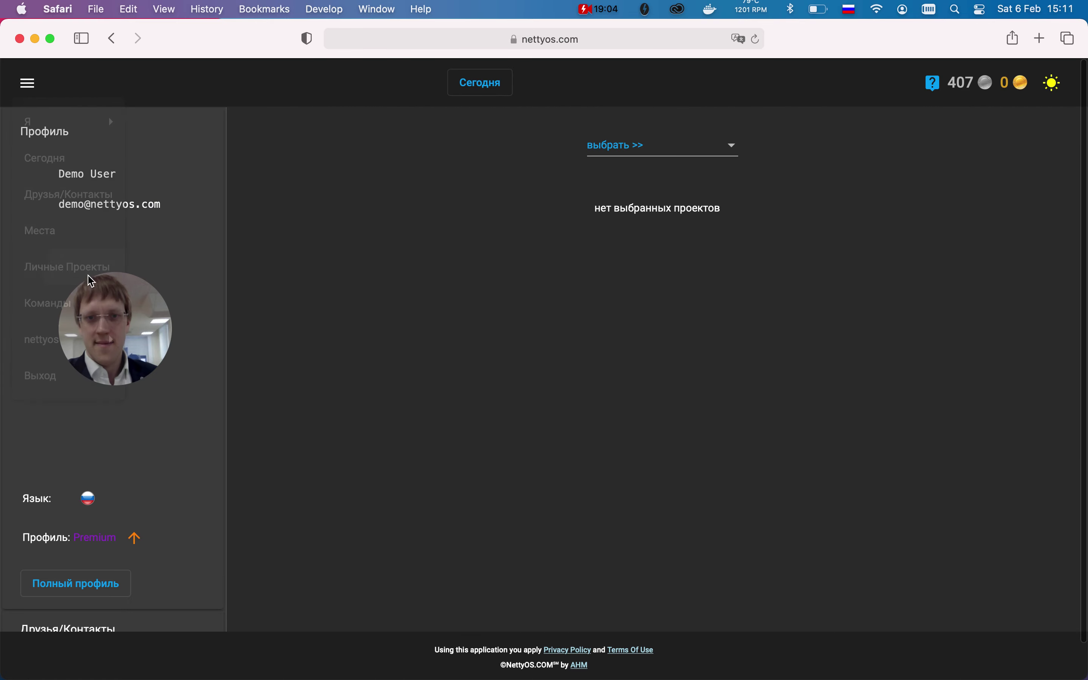
pyautogui.click(596, 154)
pyautogui.click(630, 184)
pyautogui.click(574, 231)
pyautogui.press('super+v')
pyautogui.press('Tab')
pyautogui.write('СЦС')
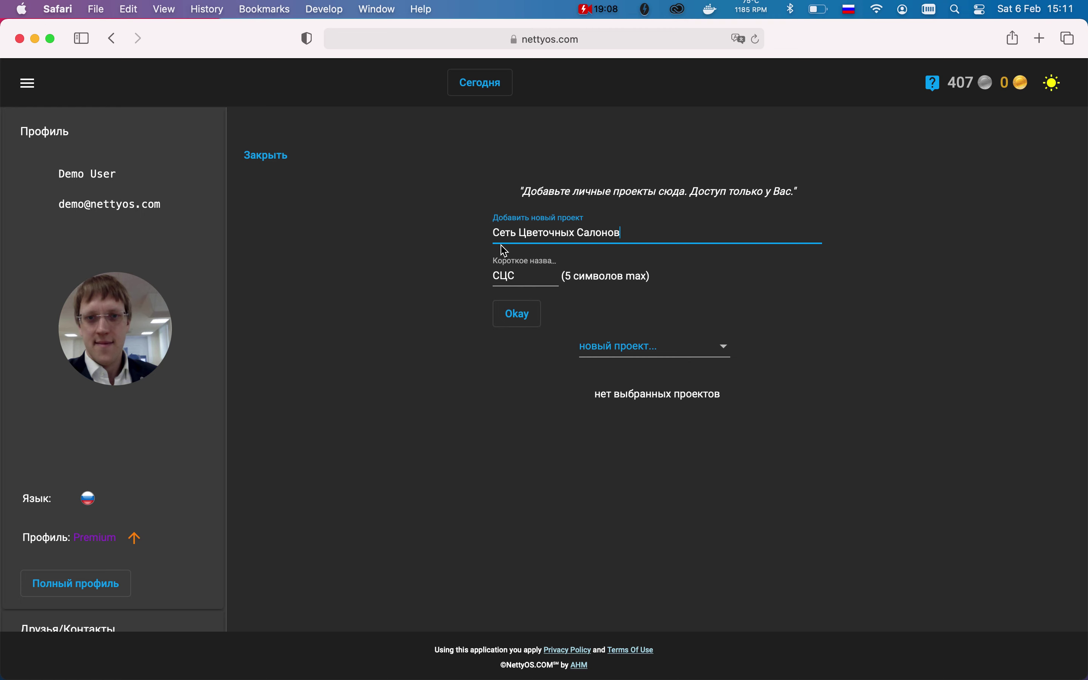
pyautogui.click(518, 316)
# Return to today's tickets, copy Клиника Анонимной Психотерапии from the checklist, and open the КУРС project linked in the ticket
pyautogui.click(486, 92)
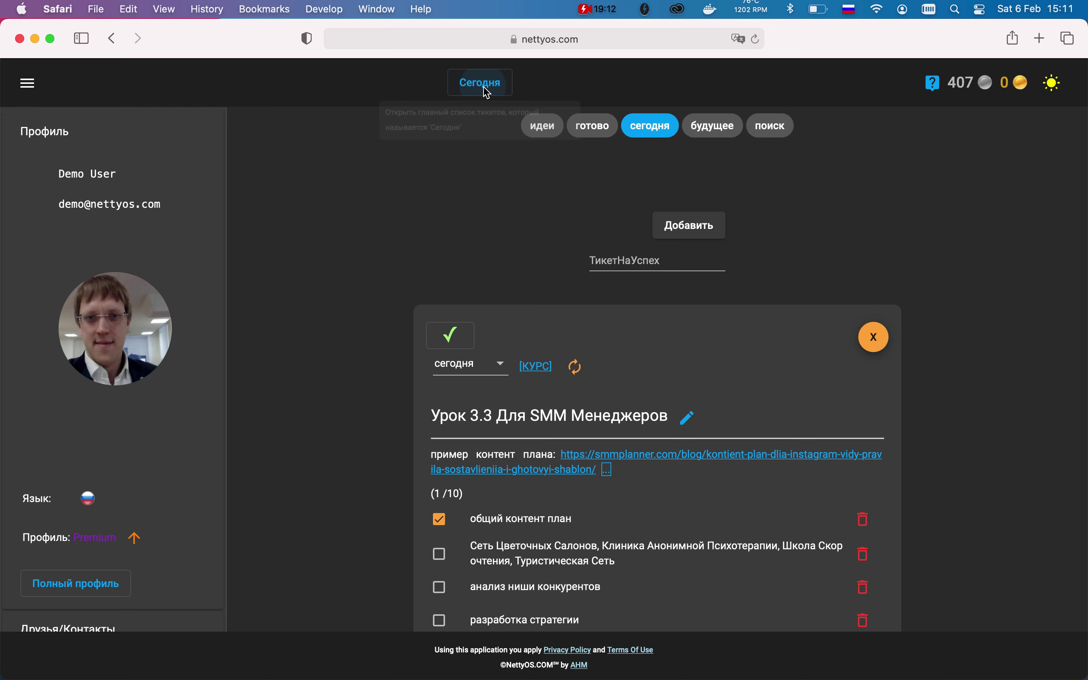
pyautogui.scroll(-3, 499, 385)
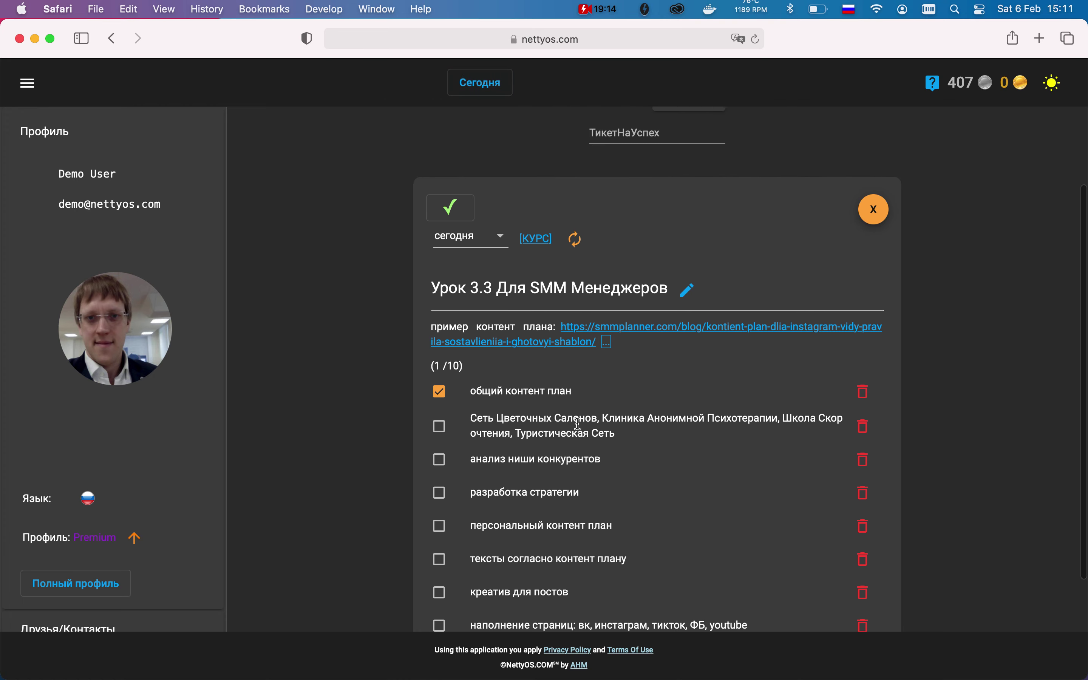
pyautogui.moveTo(605, 418); pyautogui.dragTo(779, 418)
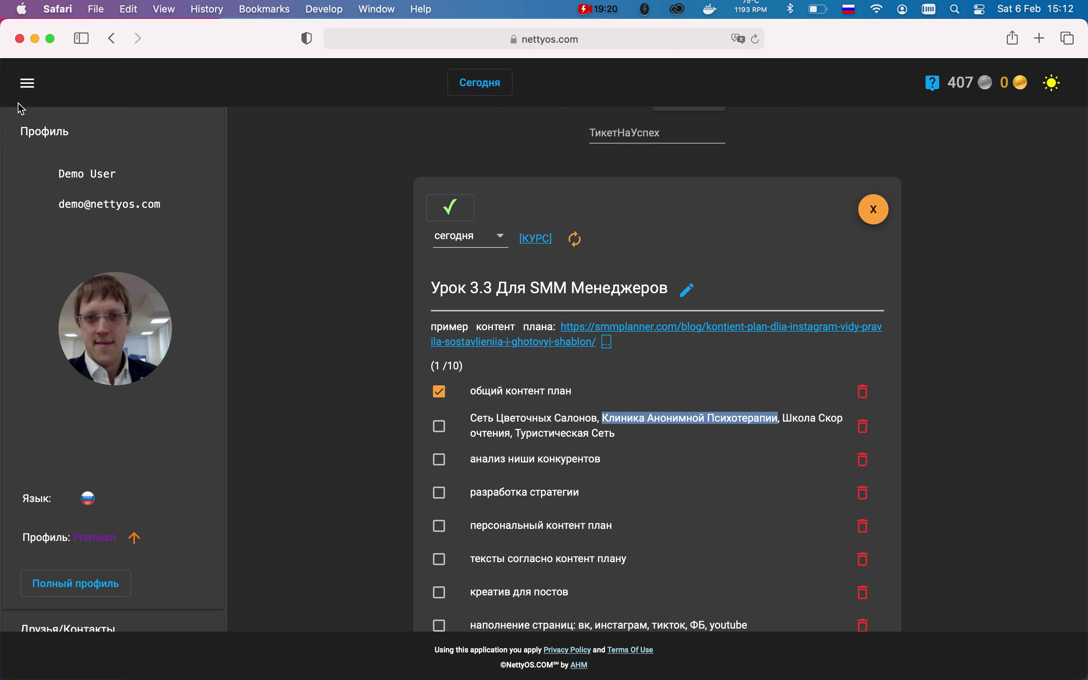
pyautogui.click(539, 238)
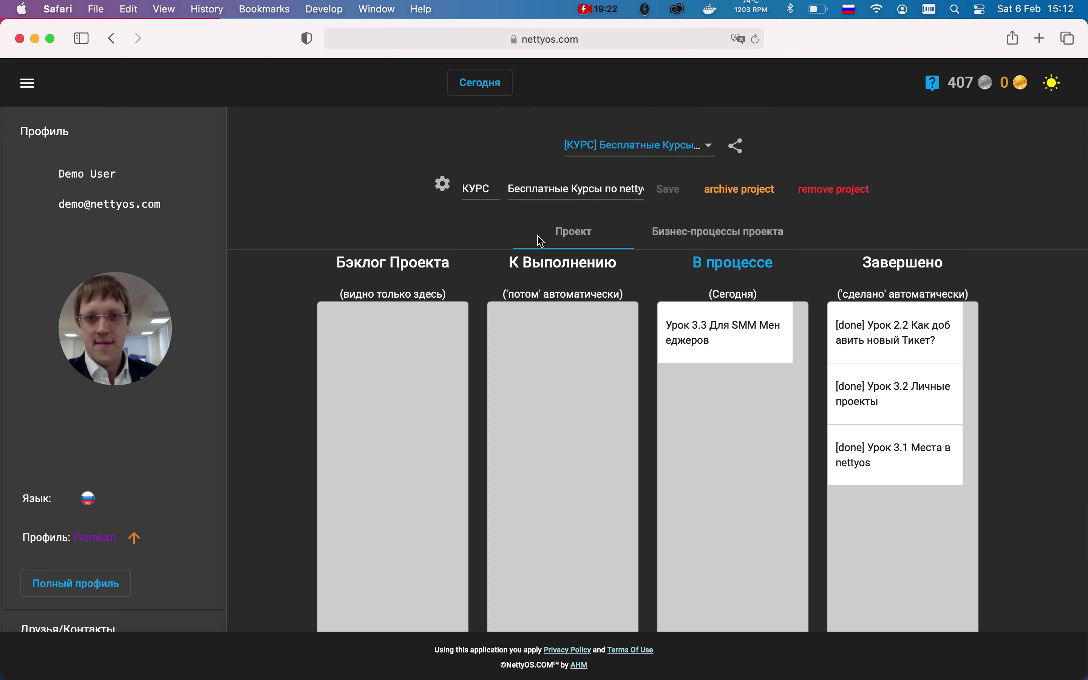
# Create a new personal project named Клиника Анонимной Психотерапии with the short name PSY
pyautogui.click(651, 151)
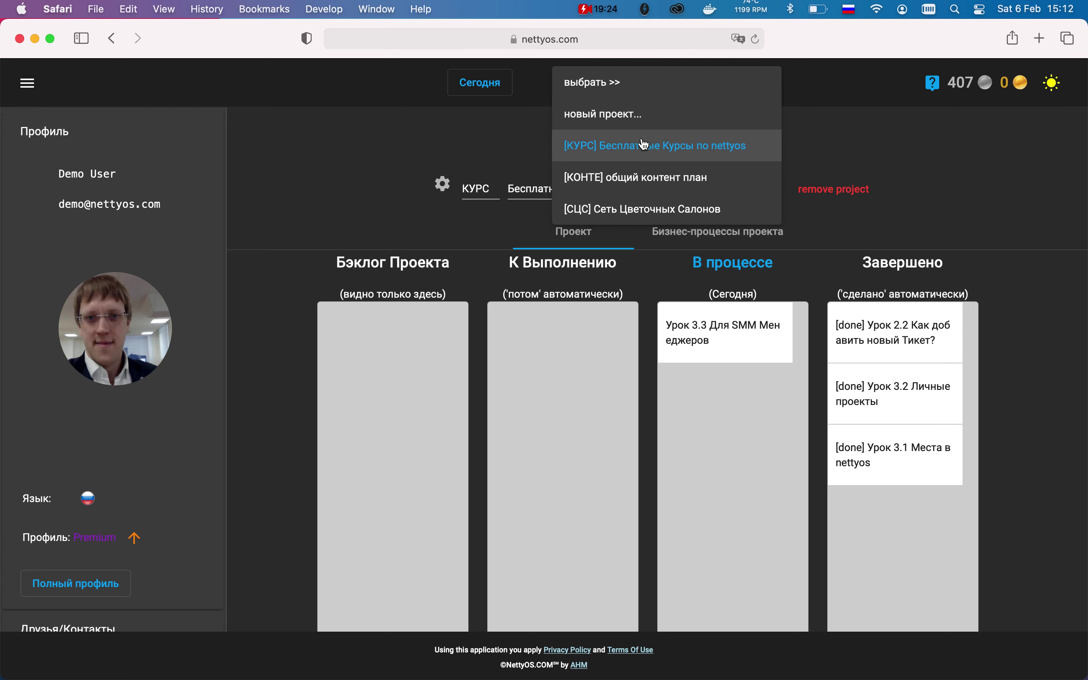
pyautogui.click(618, 118)
pyautogui.click(532, 236)
pyautogui.write('Клиники Анонимной Психотерапии')
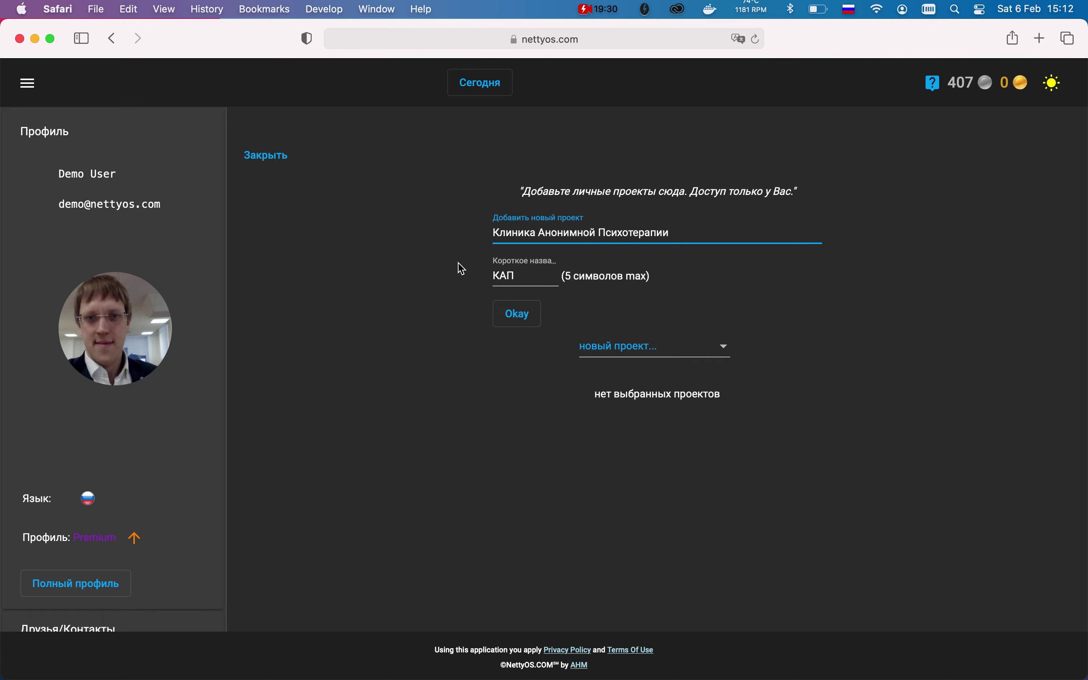
pyautogui.scroll(5, 487, 269)
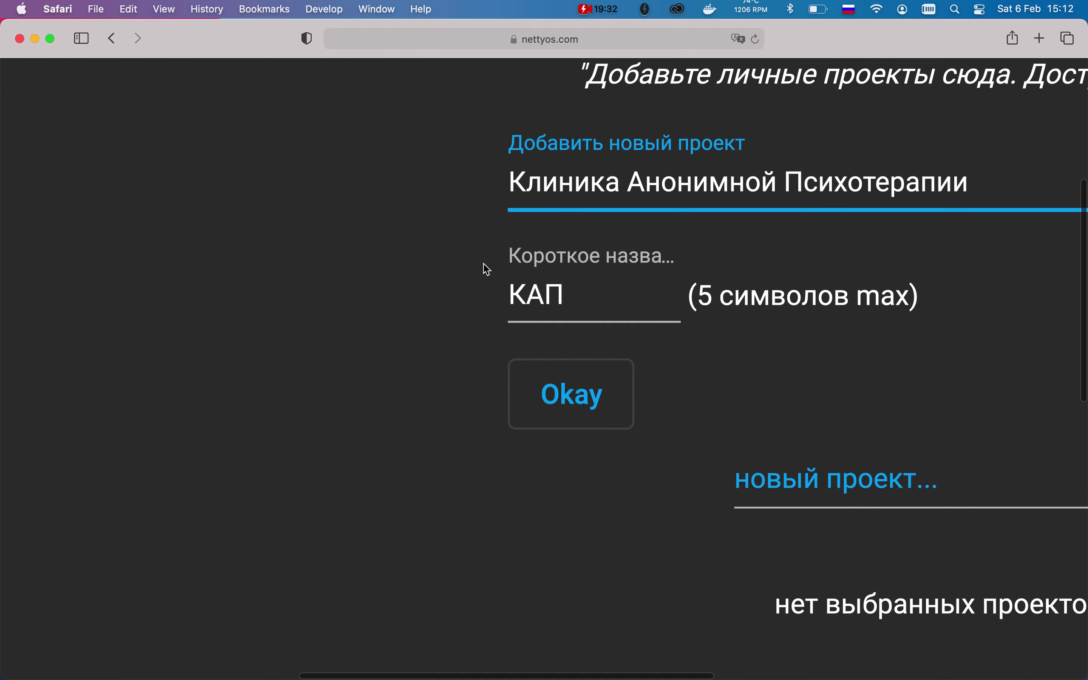
pyautogui.press('Tab')
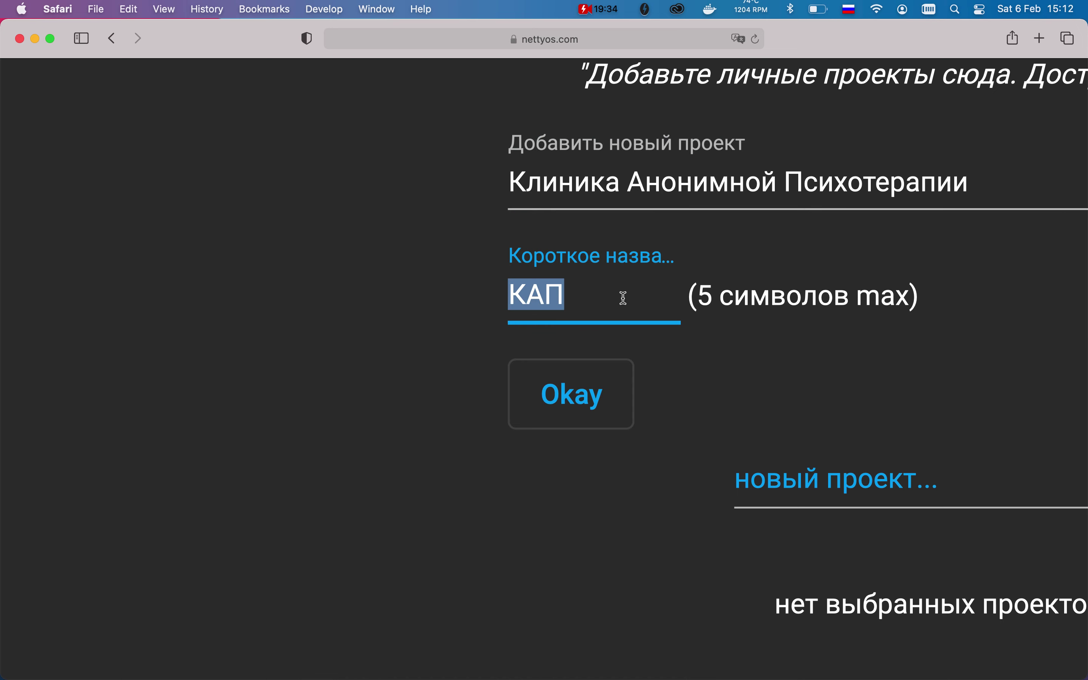
pyautogui.write('PSY')
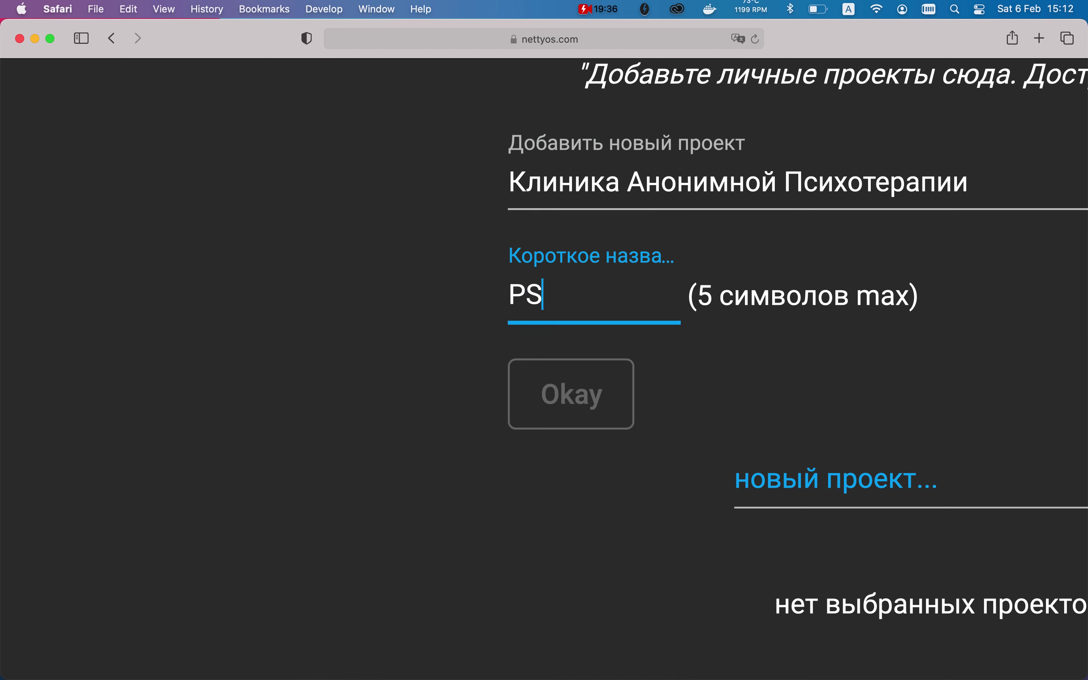
pyautogui.click(564, 396)
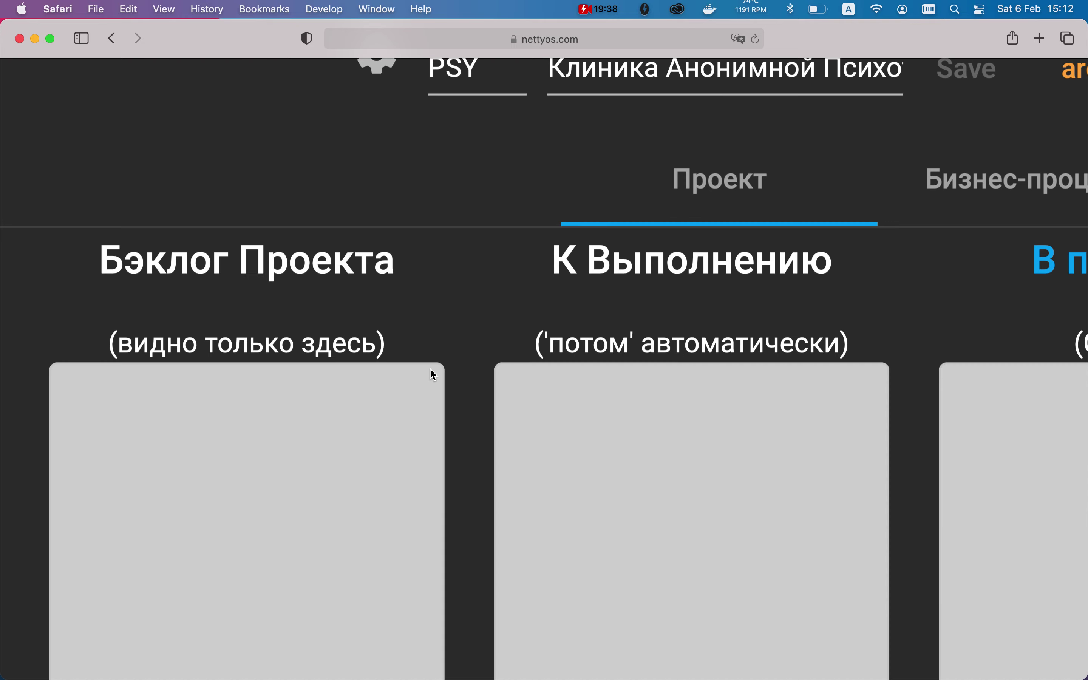
pyautogui.scroll(-5, 439, 376)
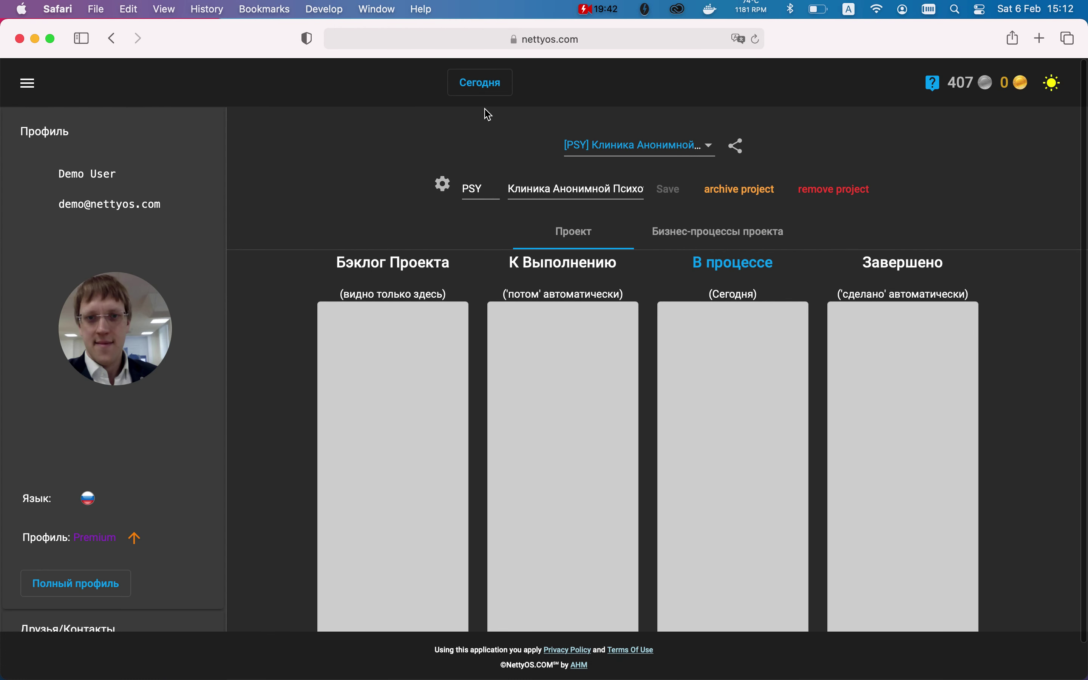
# Return to today's tickets and copy the client name Школа Скорочтения from the Урок 3.3 checklist
pyautogui.click(485, 90)
pyautogui.scroll(-3, 680, 392)
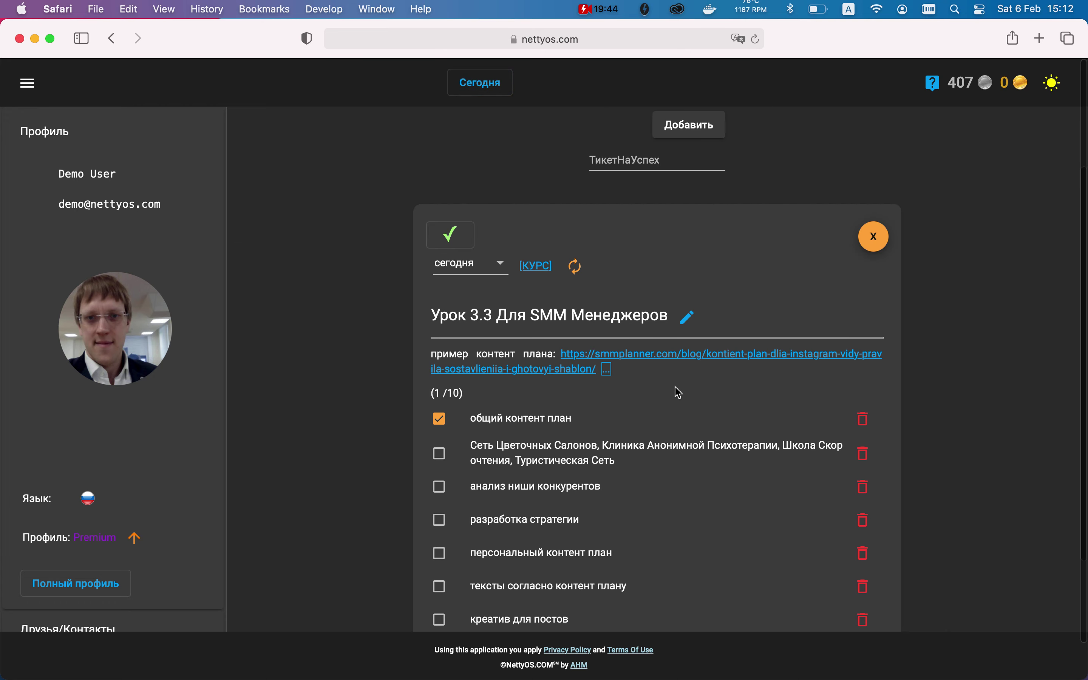
pyautogui.moveTo(785, 446); pyautogui.dragTo(511, 461)
pyautogui.press('super+c')
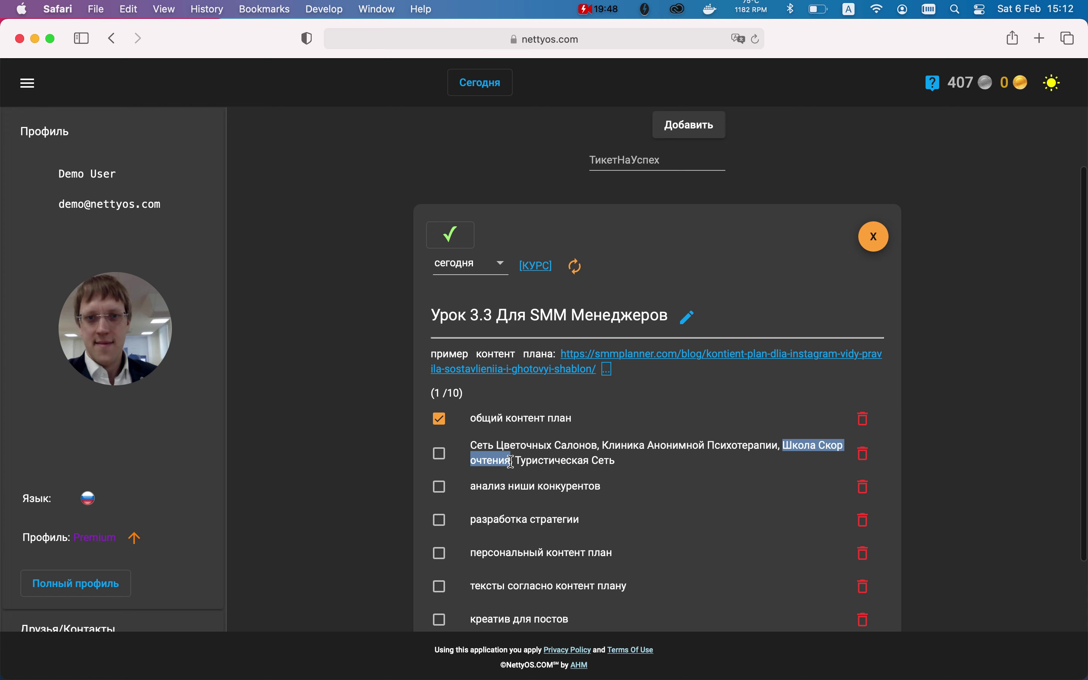
# Create a personal project from the copied name Школа Скорочтения, keeping the suggested short name
pyautogui.scroll(3, 276, 328)
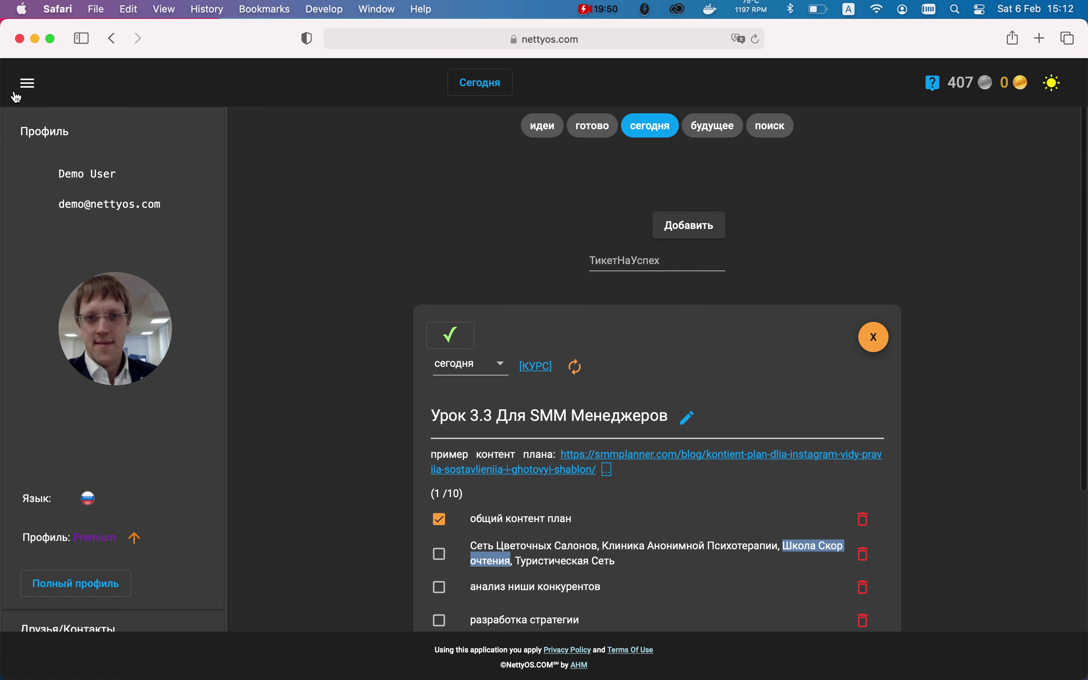
pyautogui.click(28, 83)
pyautogui.click(87, 267)
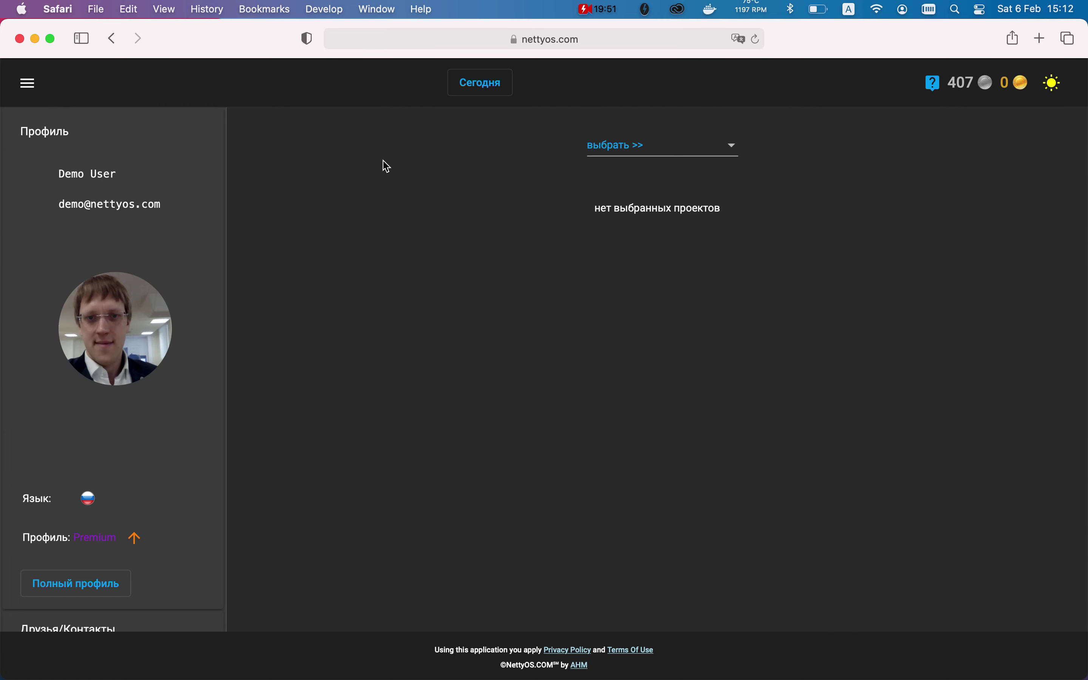
pyautogui.click(603, 144)
pyautogui.click(629, 179)
pyautogui.click(566, 233)
pyautogui.press('super+v')
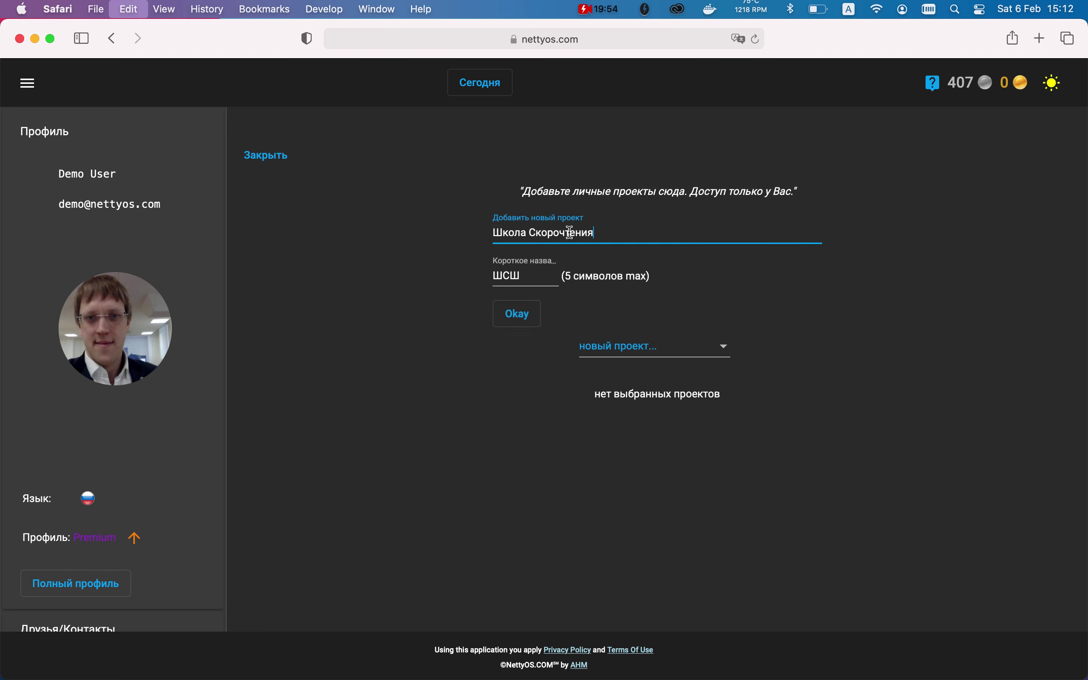
pyautogui.click(520, 324)
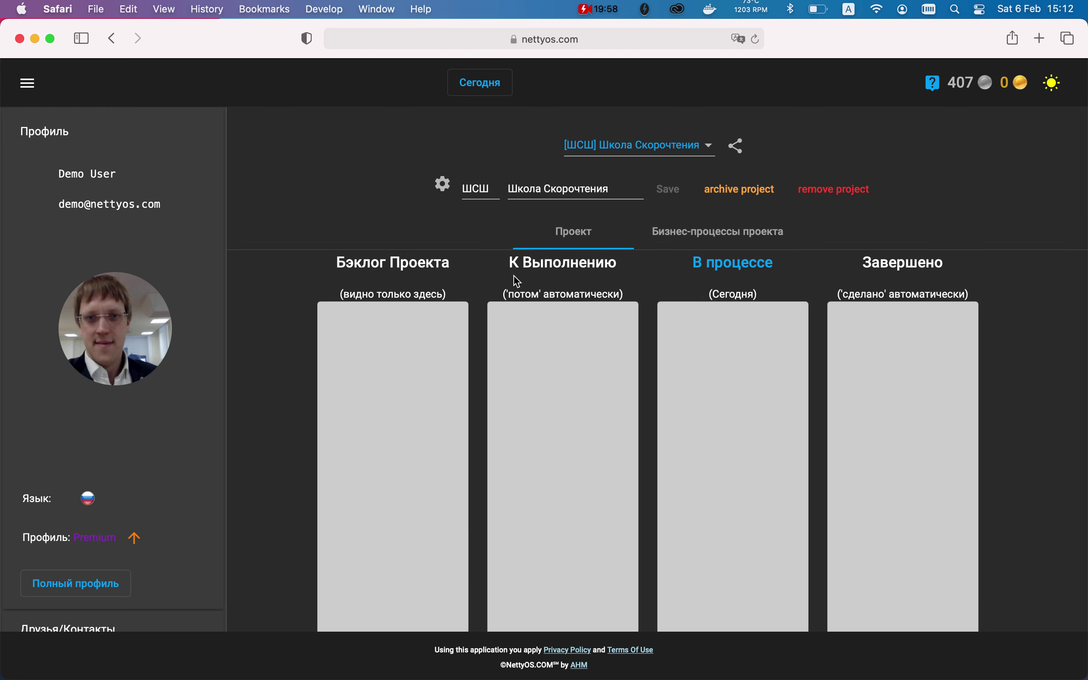
# Go back to today's tickets and copy the client name Туристическая Сеть from the Урок 3.3 checklist
pyautogui.click(486, 87)
pyautogui.scroll(-3, 364, 409)
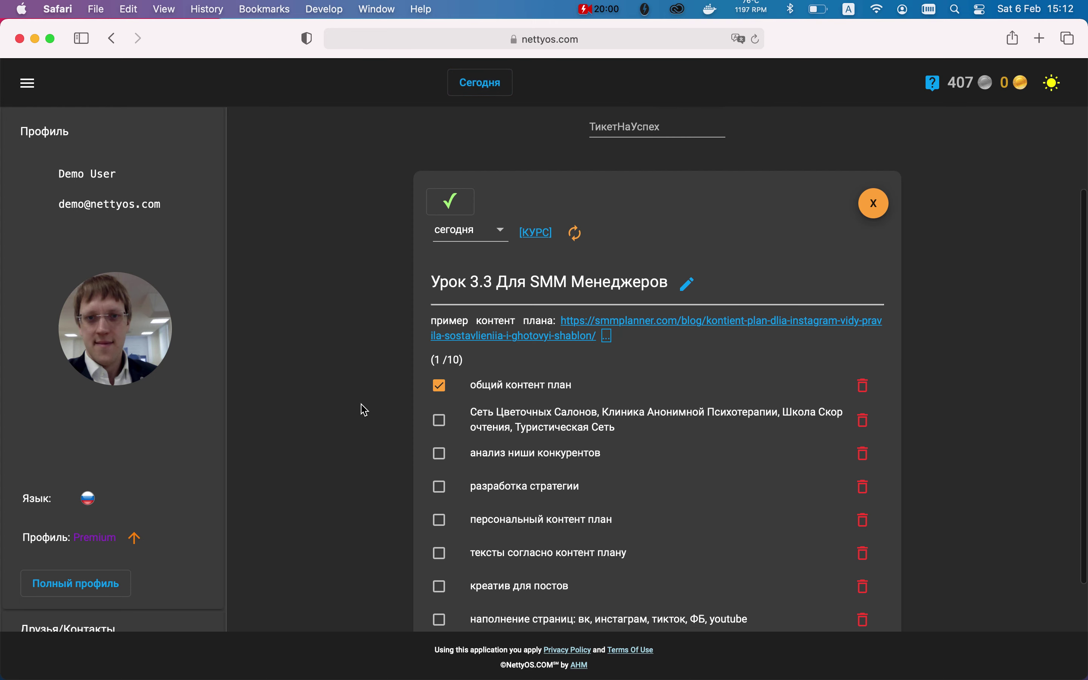
pyautogui.moveTo(514, 428); pyautogui.dragTo(626, 425)
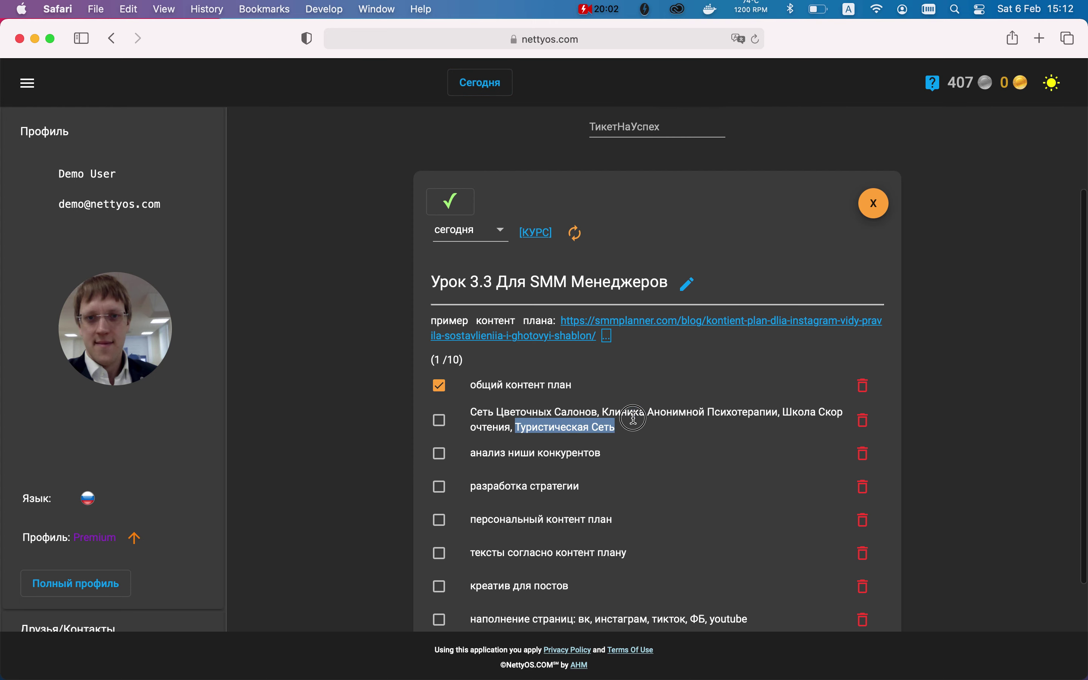
pyautogui.press('super+c')
pyautogui.click(362, 427)
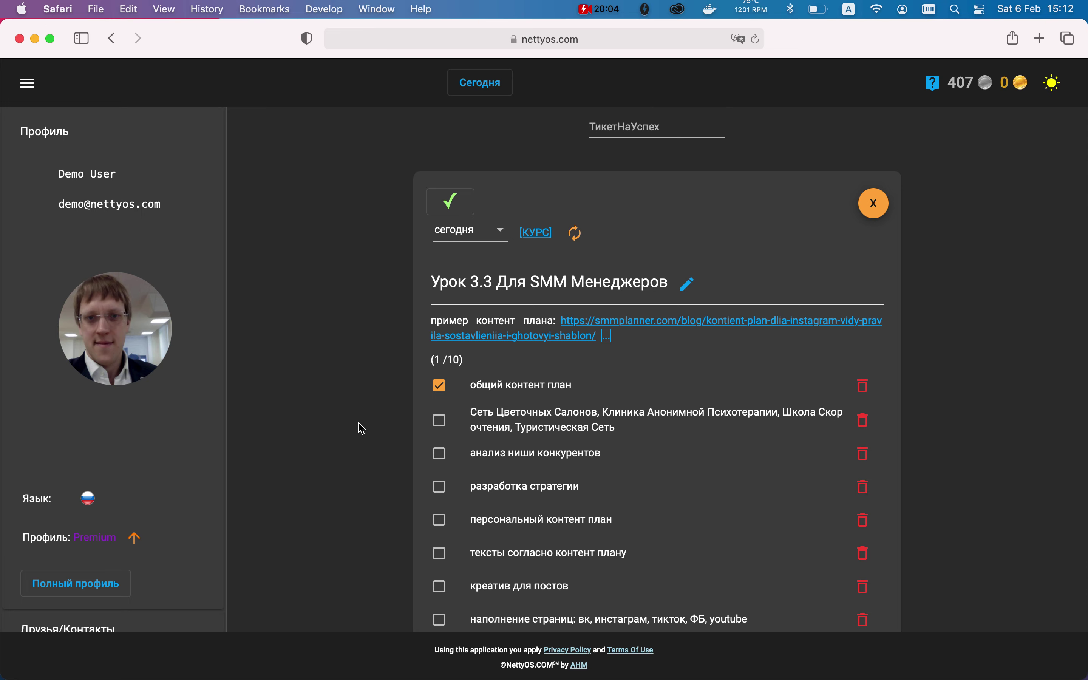
# Create a personal project from the copied name Туристическая Сеть, keeping the suggested short name
pyautogui.scroll(3, 369, 270)
pyautogui.click(28, 83)
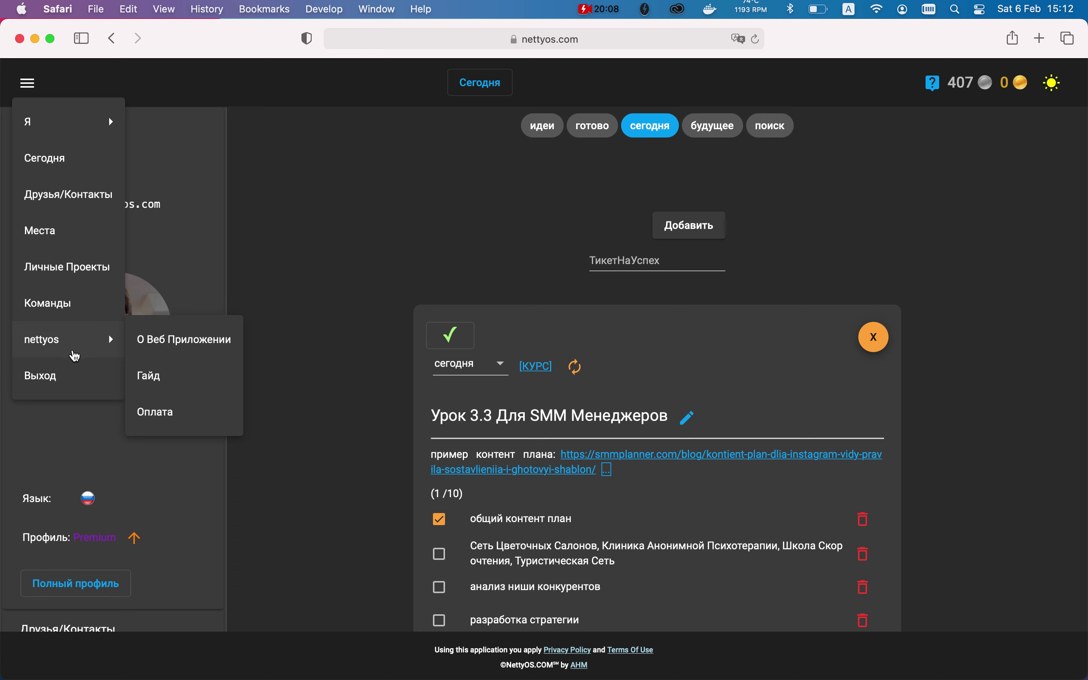
pyautogui.click(79, 279)
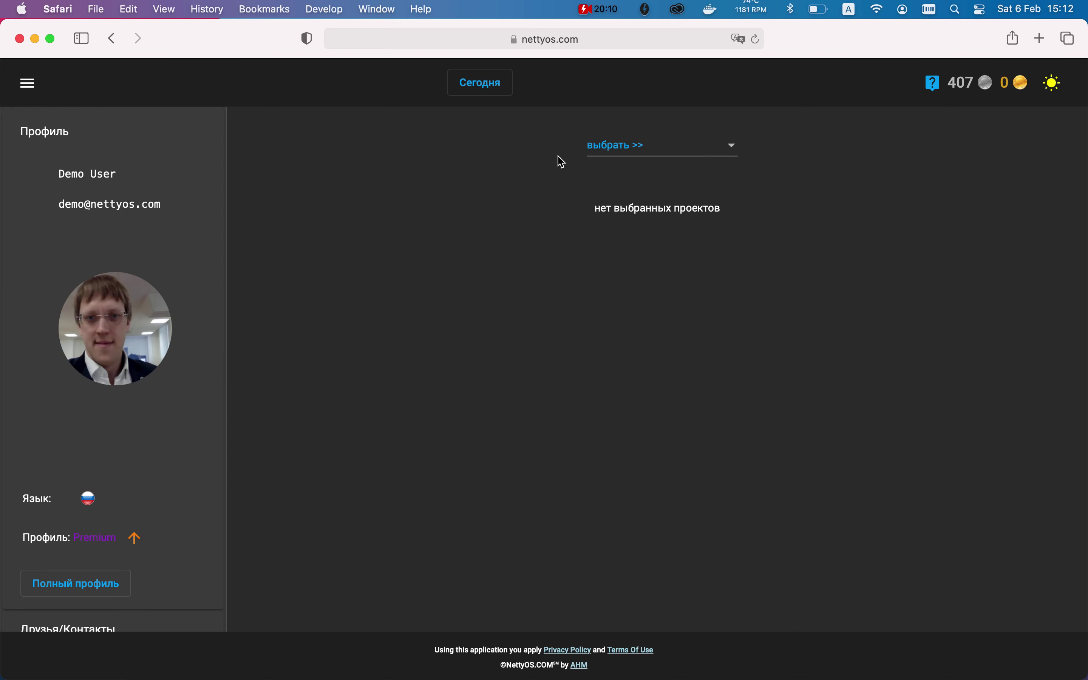
pyautogui.click(627, 146)
pyautogui.click(631, 180)
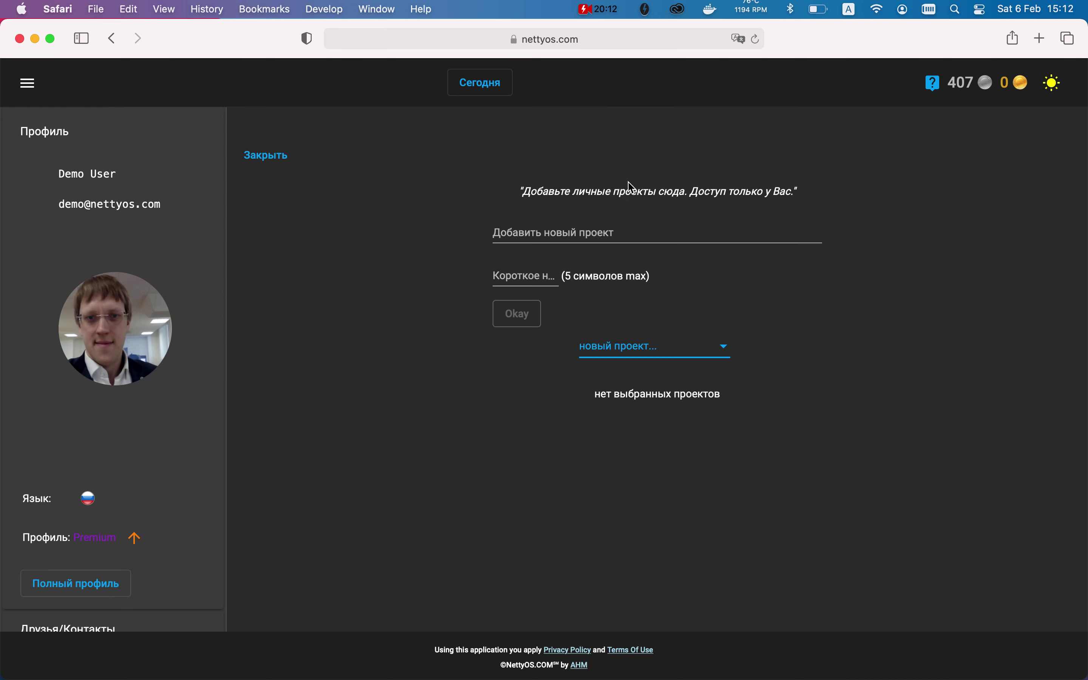
pyautogui.click(547, 231)
pyautogui.press('super+v')
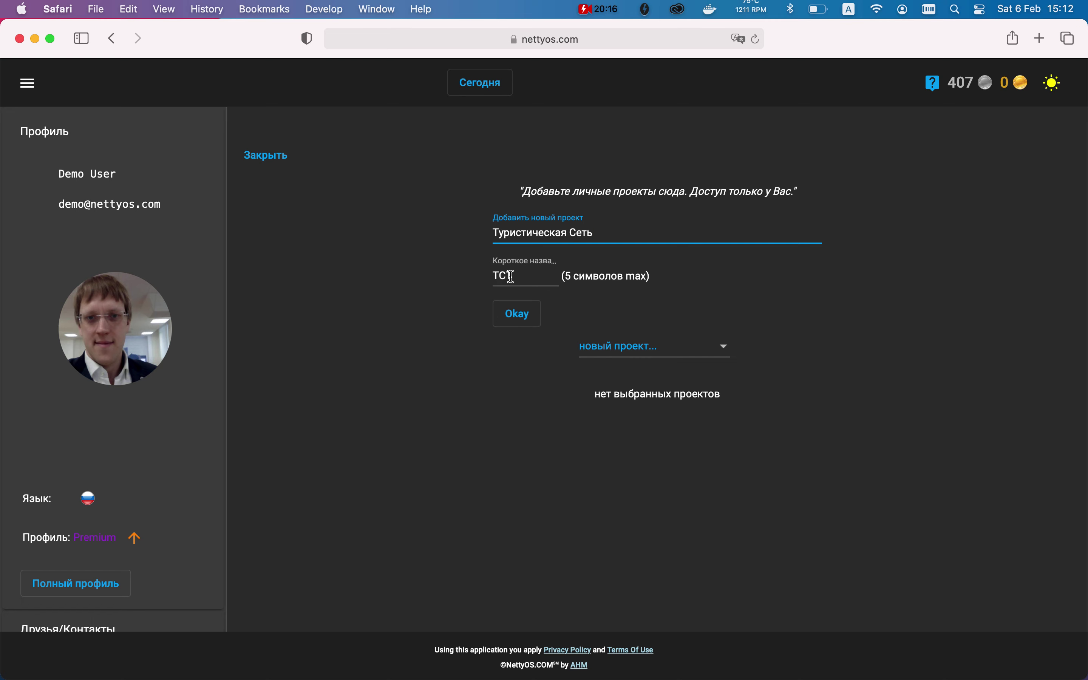
pyautogui.click(521, 317)
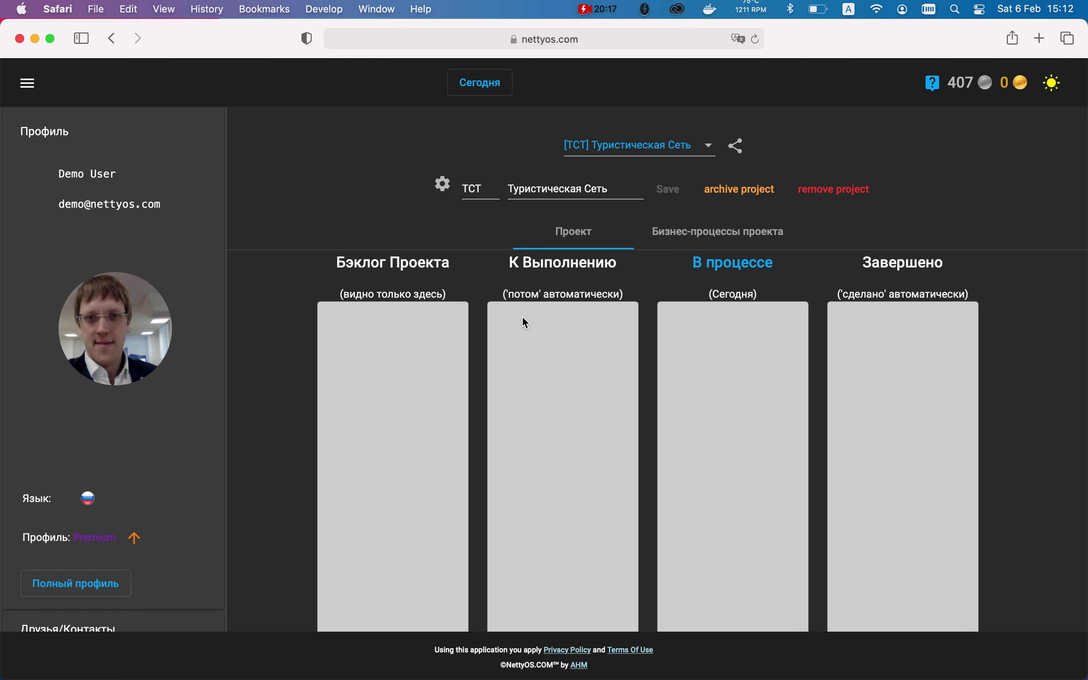
# Return to today's tickets and check off the client list item in the Урок 3.3 checklist
pyautogui.click(479, 87)
pyautogui.scroll(-3, 378, 297)
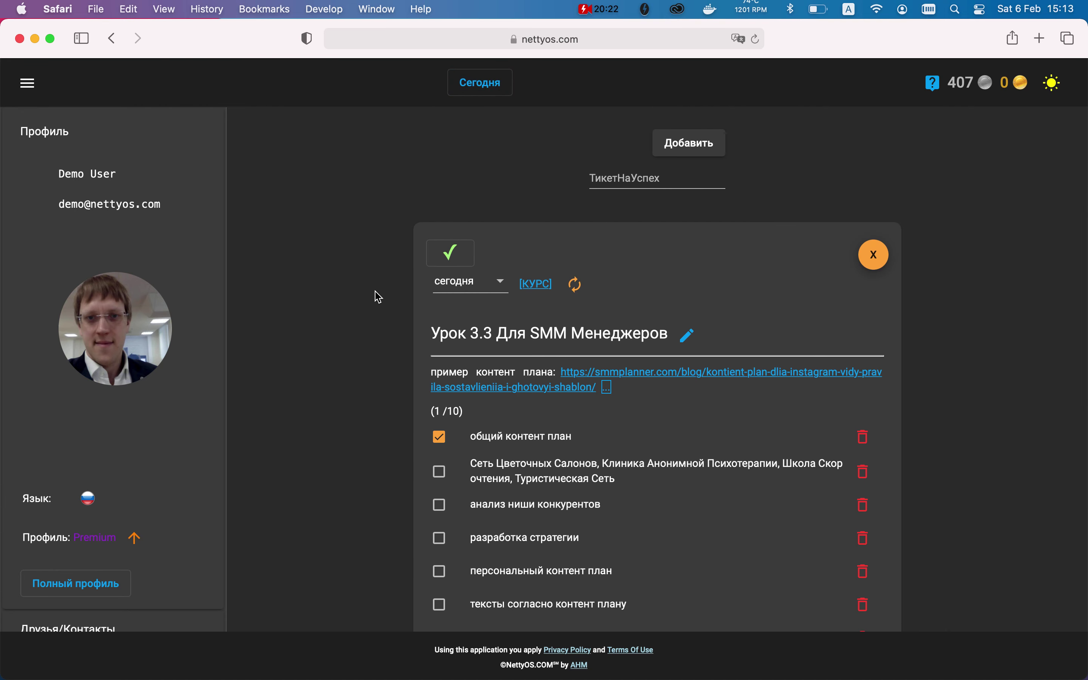
pyautogui.scroll(-3, 370, 331)
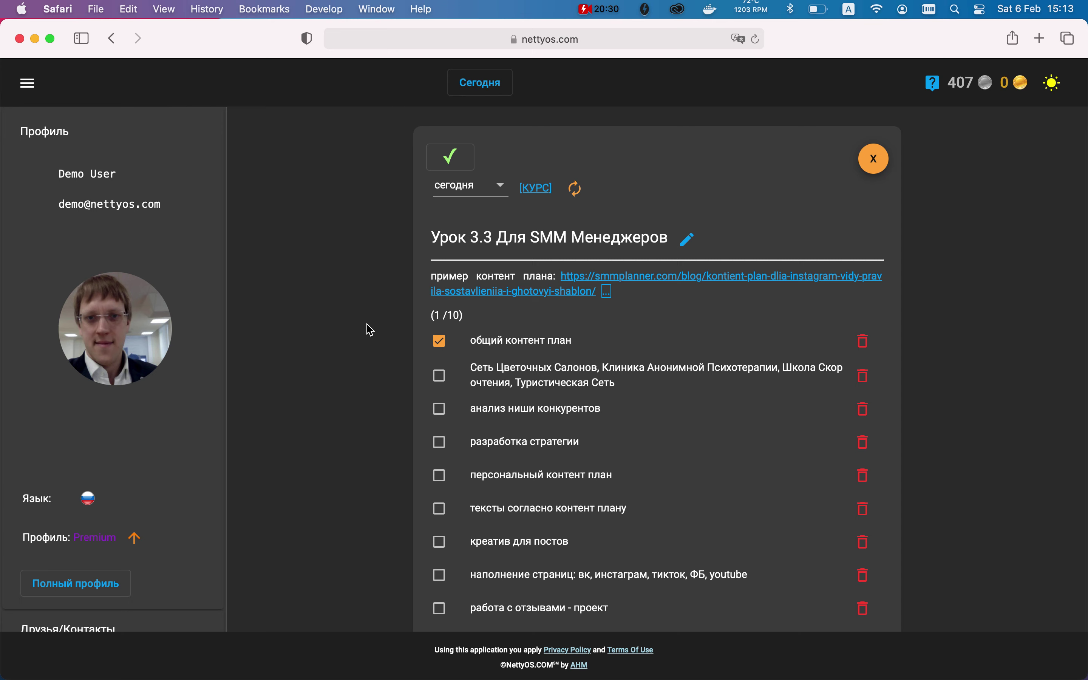
pyautogui.click(441, 378)
# Copy анализ ниши конкурентов from the Урок 3.3 checklist and add it as a new ticket for today
pyautogui.scroll(-3, 391, 395)
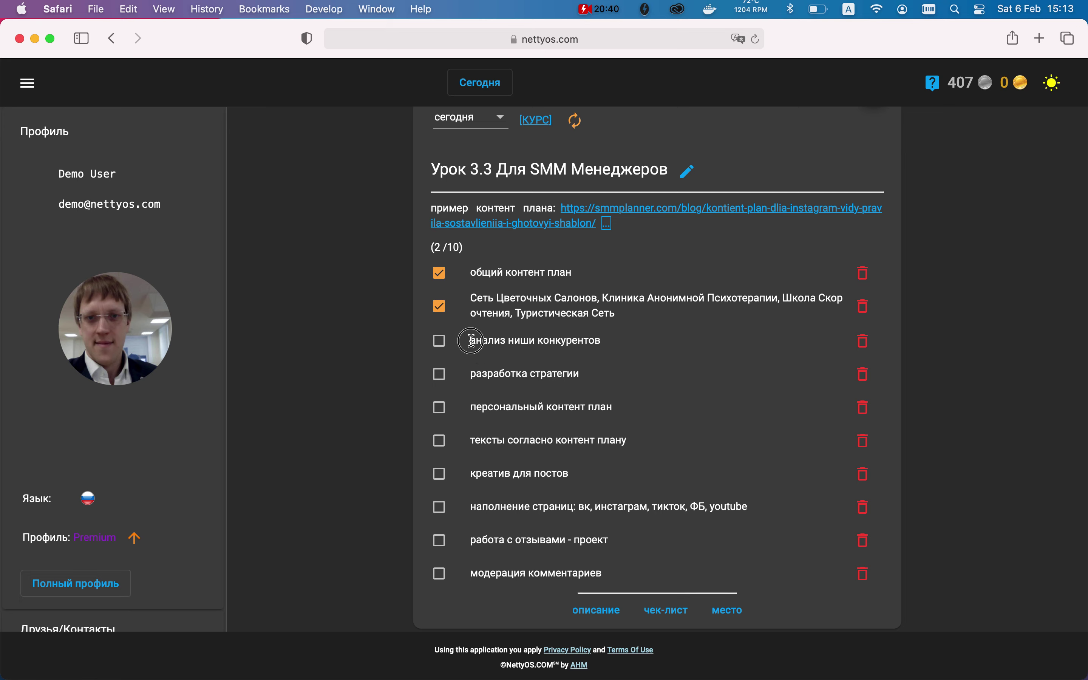
pyautogui.tripleClick(613, 340)
pyautogui.press('super+c')
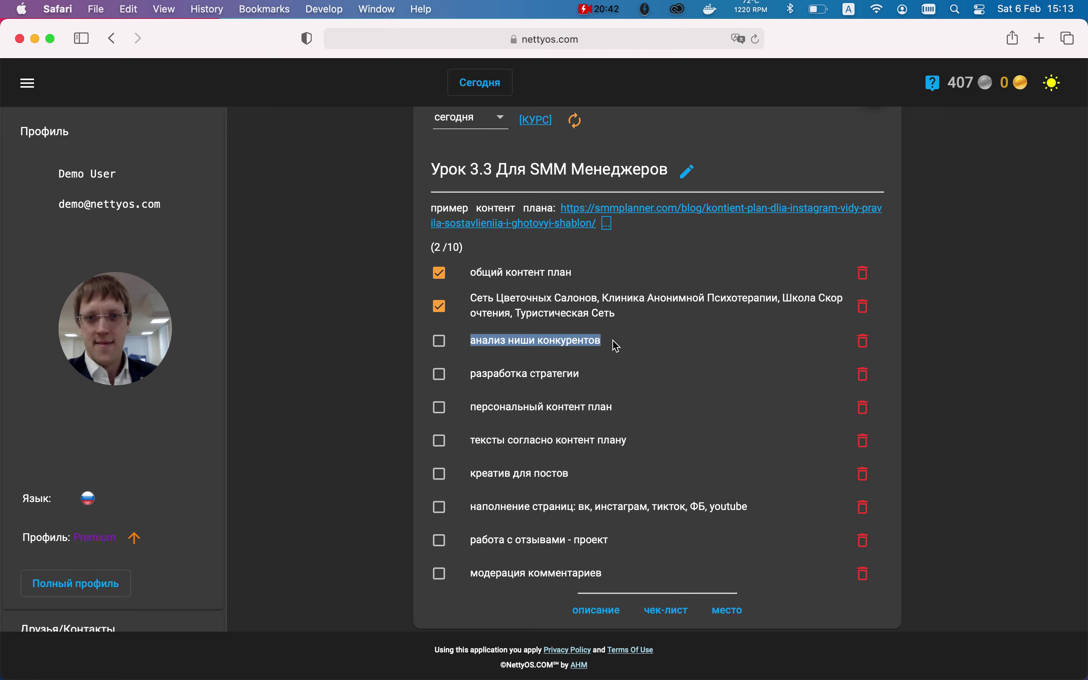
pyautogui.click(333, 364)
pyautogui.scroll(10, 333, 365)
pyautogui.click(640, 262)
pyautogui.press('super+v')
pyautogui.press('Return')
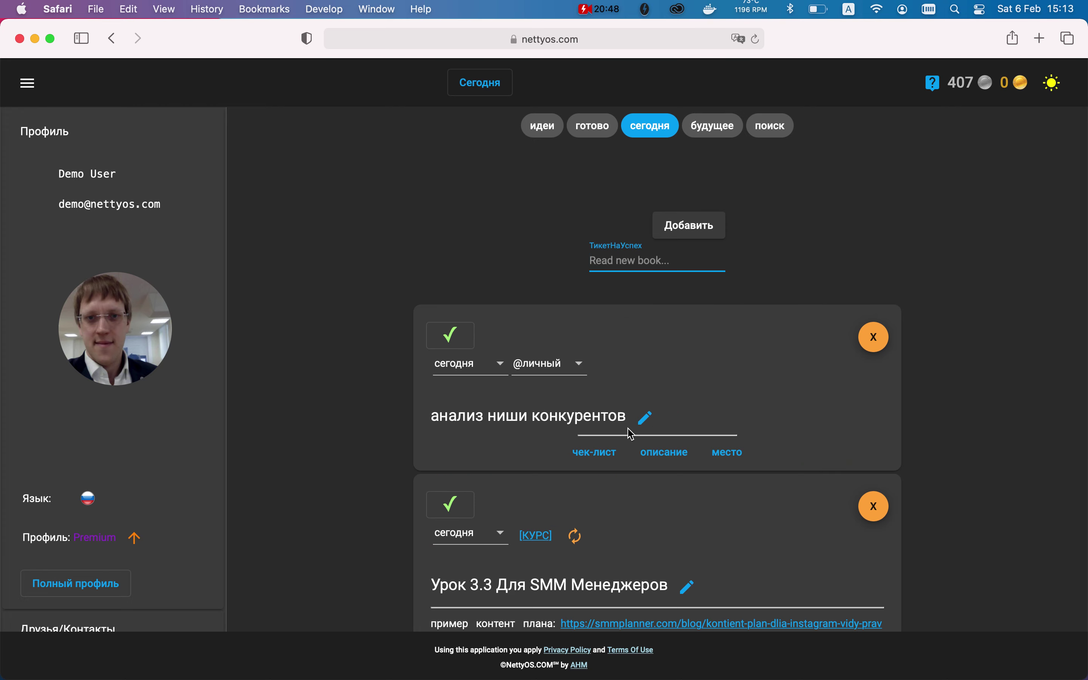
# Start a checklist in the анализ ниши конкурентов ticket with the item через гугл
pyautogui.click(595, 453)
pyautogui.click(487, 463)
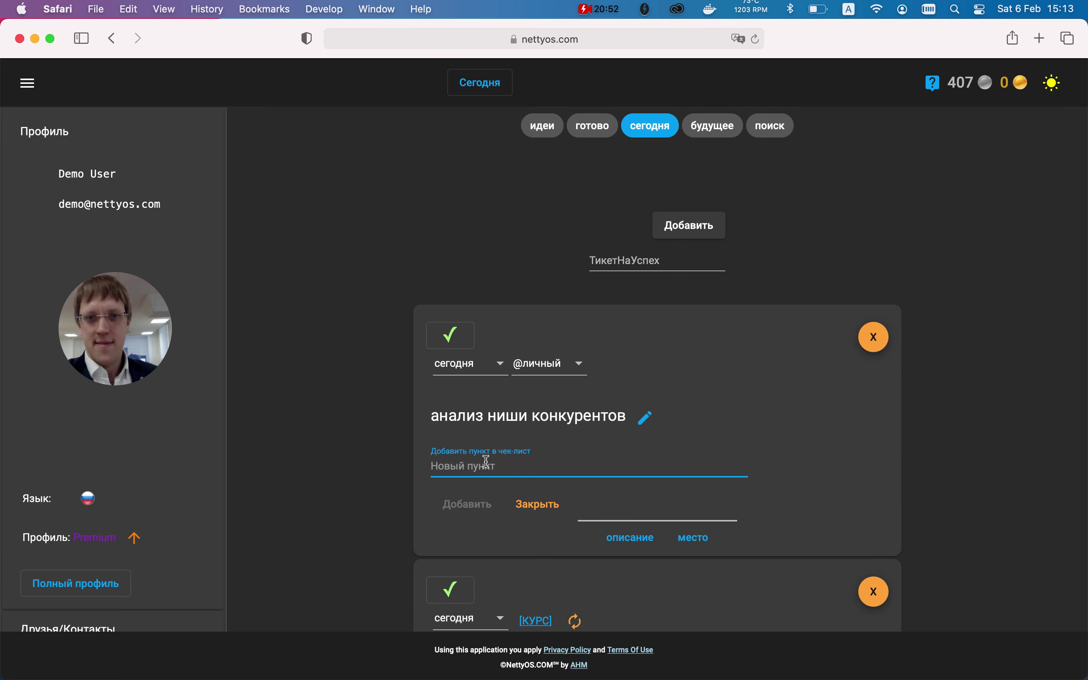
pyautogui.write('xth')
pyautogui.press('BackSpace')
pyautogui.press('BackSpace')
pyautogui.press('BackSpace')
pyautogui.hotkey('ctrl', 'space')
pyautogui.write('через гугл')
pyautogui.press('Return')
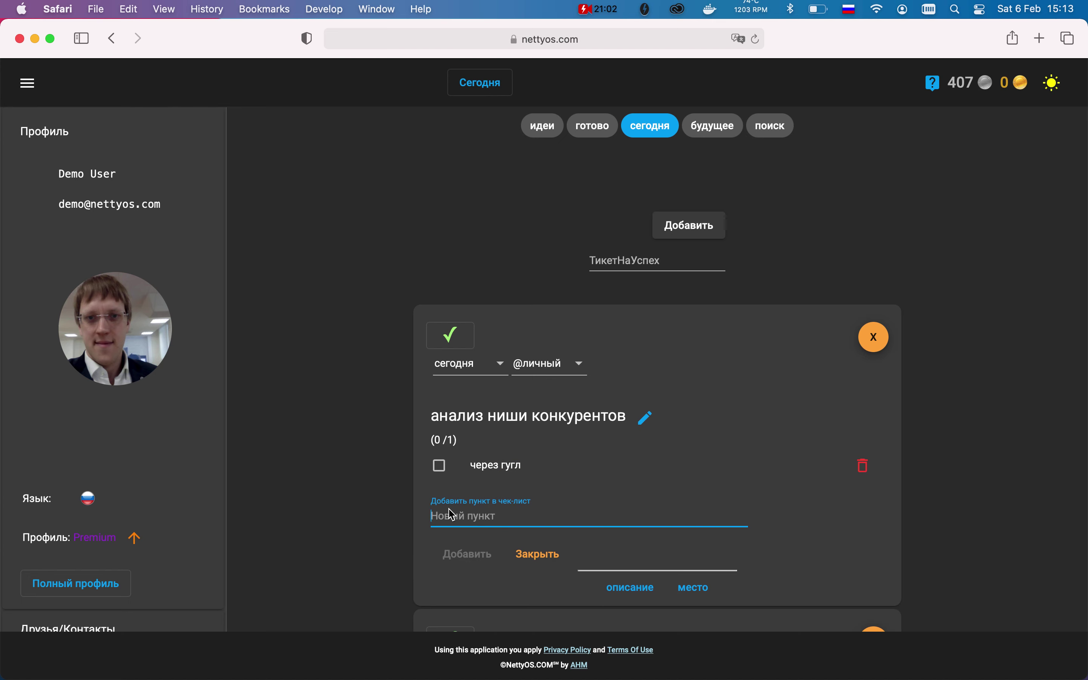
# Add the checklist items similarweb and другие pro инструменты to the анализ ниши конкурентов ticket, and close the item entry
pyautogui.hotkey('ctrl', 'space')
pyautogui.write('similarweb')
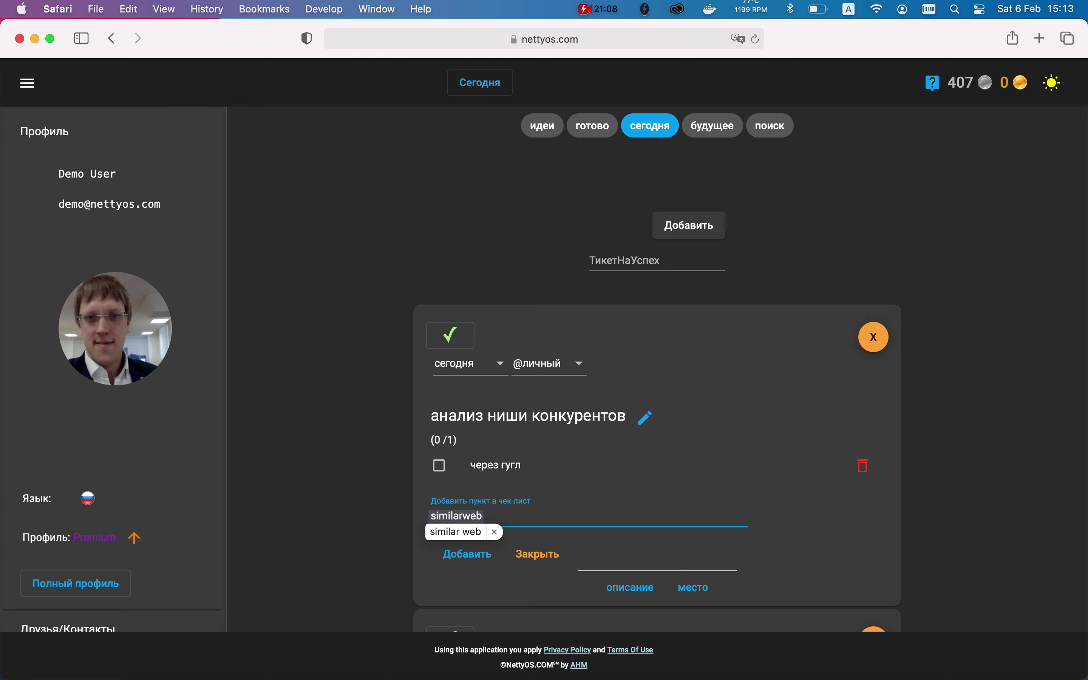
pyautogui.press('Return')
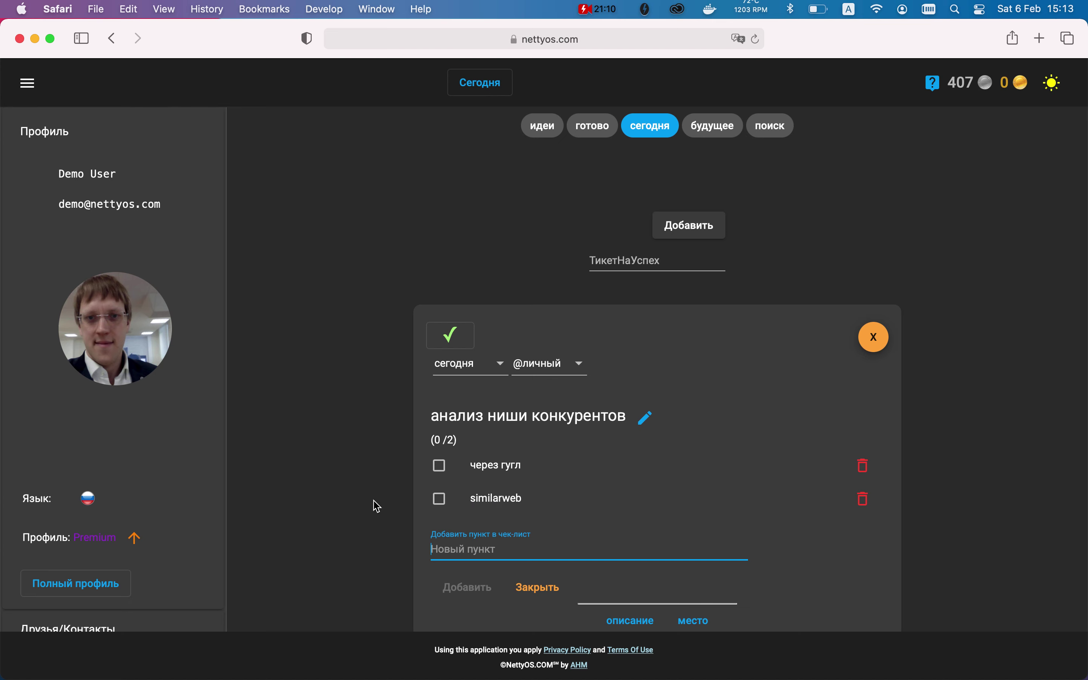
pyautogui.hotkey('ctrl', 'space')
pyautogui.write('д')
pyautogui.hotkey('ctrl', 'space')
pyautogui.hotkey('ctrl', 'space')
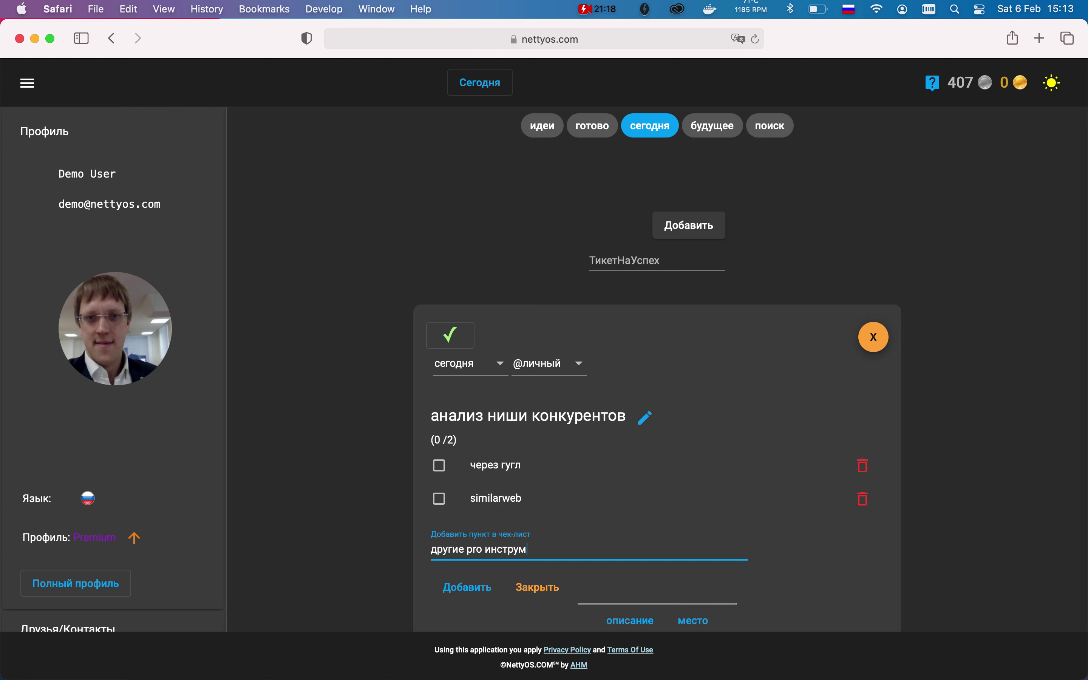
pyautogui.press('Return')
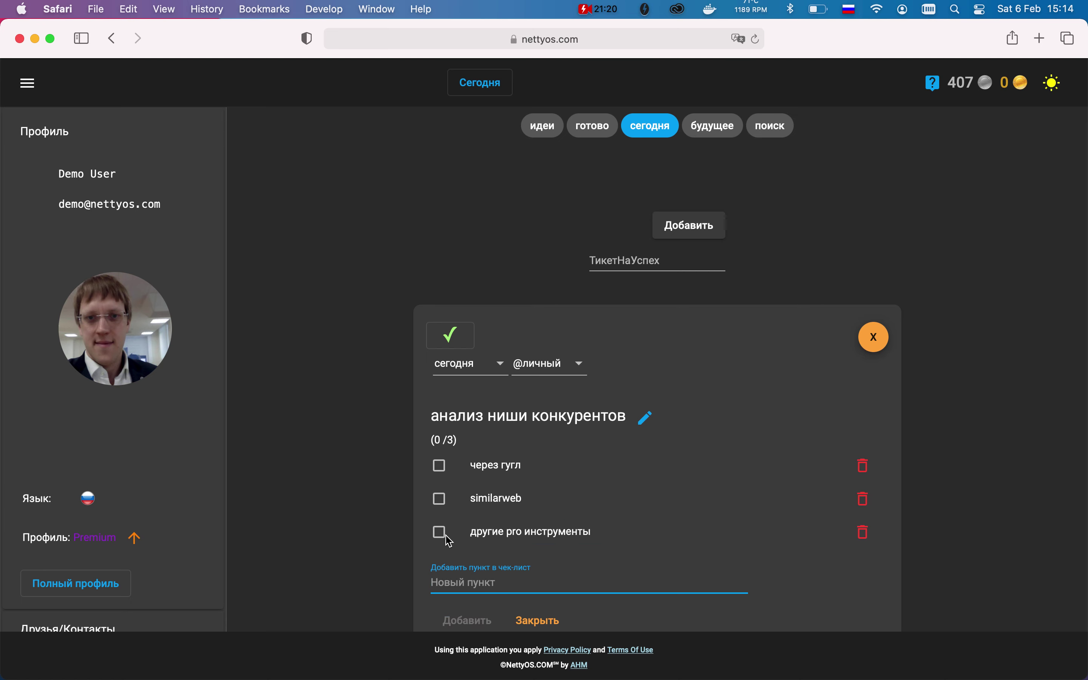
pyautogui.scroll(-3, 450, 538)
pyautogui.click(563, 510)
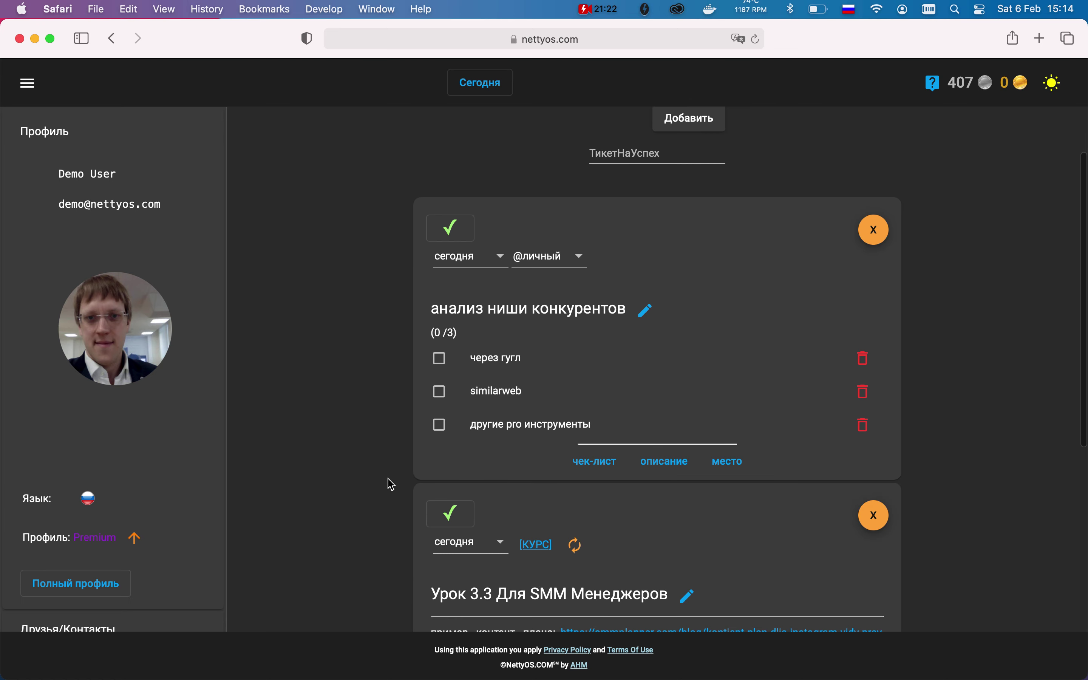
# Assign the анализ ниши конкурентов ticket to the project Клиника Анонимной Психотерапии
pyautogui.scroll(2, 391, 485)
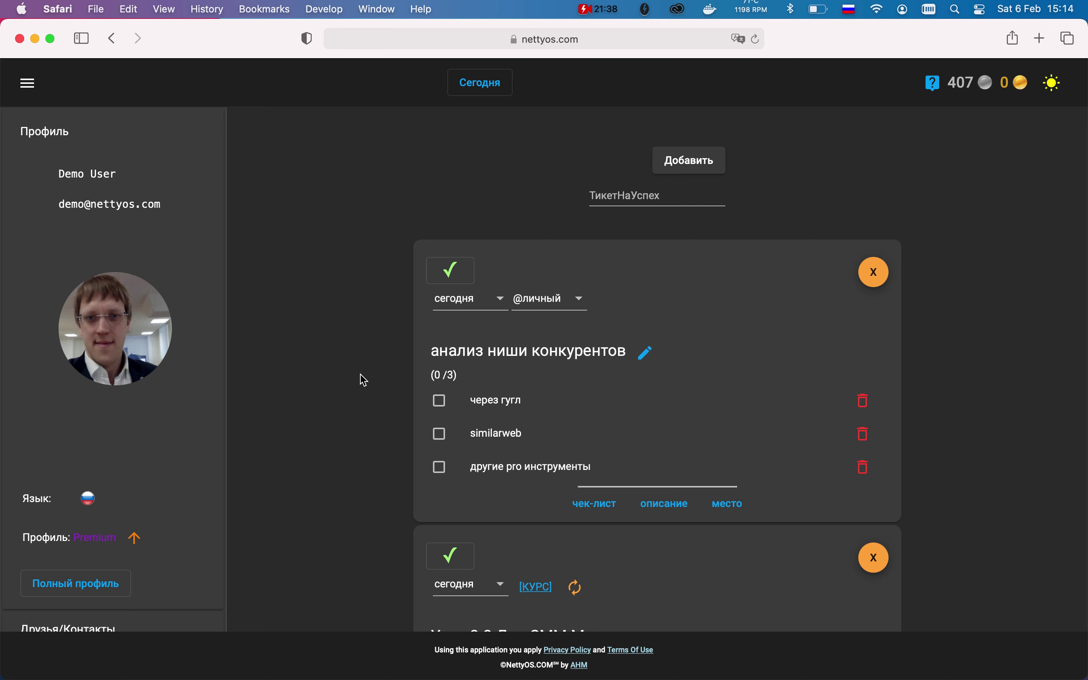
pyautogui.scroll(1, 364, 380)
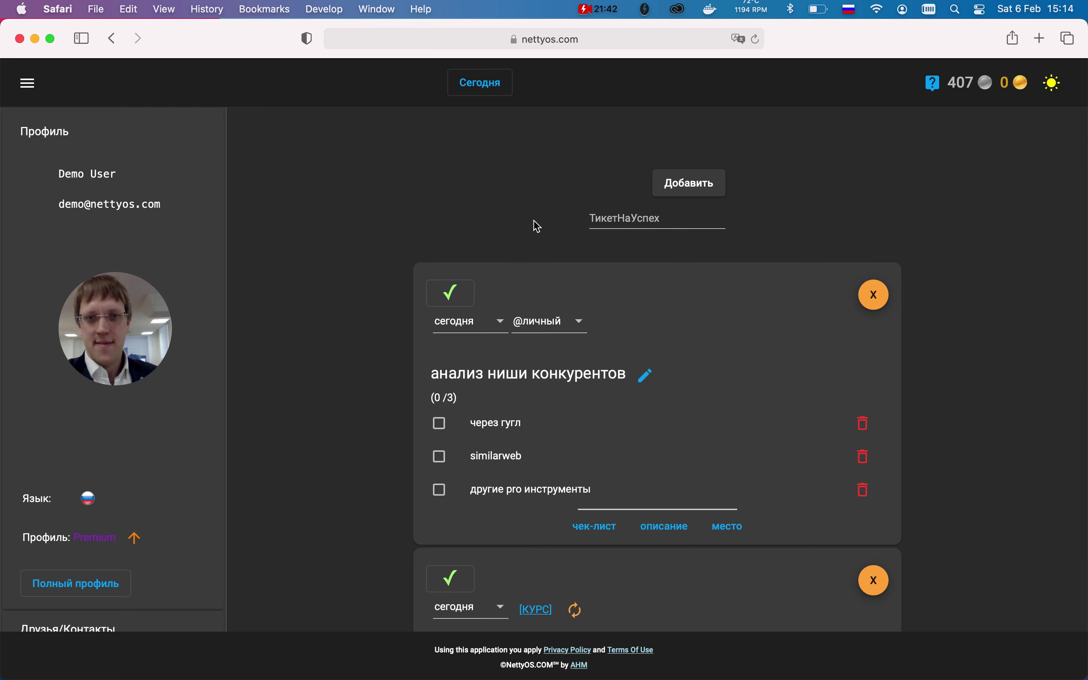
pyautogui.scroll(2, 363, 267)
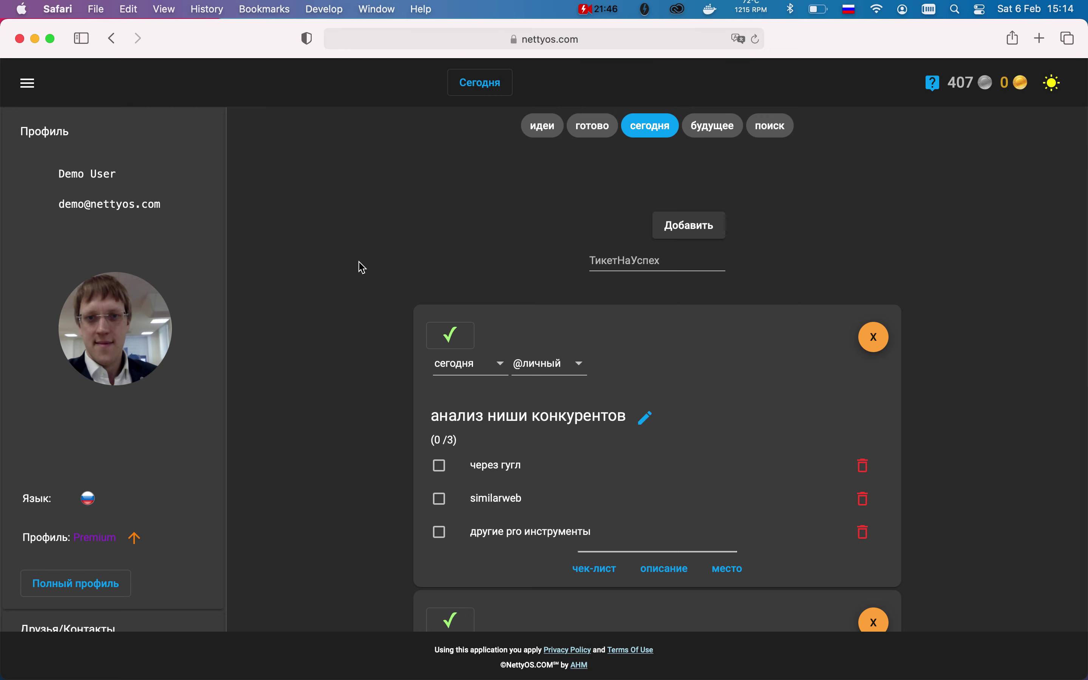
pyautogui.scroll(-2, 362, 268)
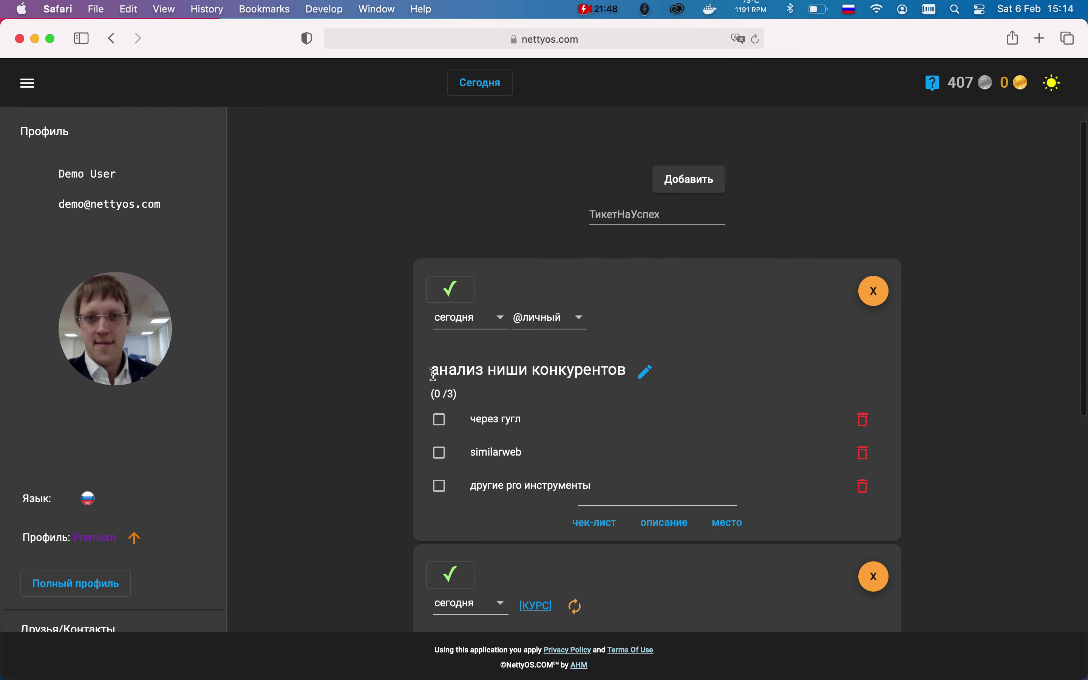
pyautogui.click(544, 317)
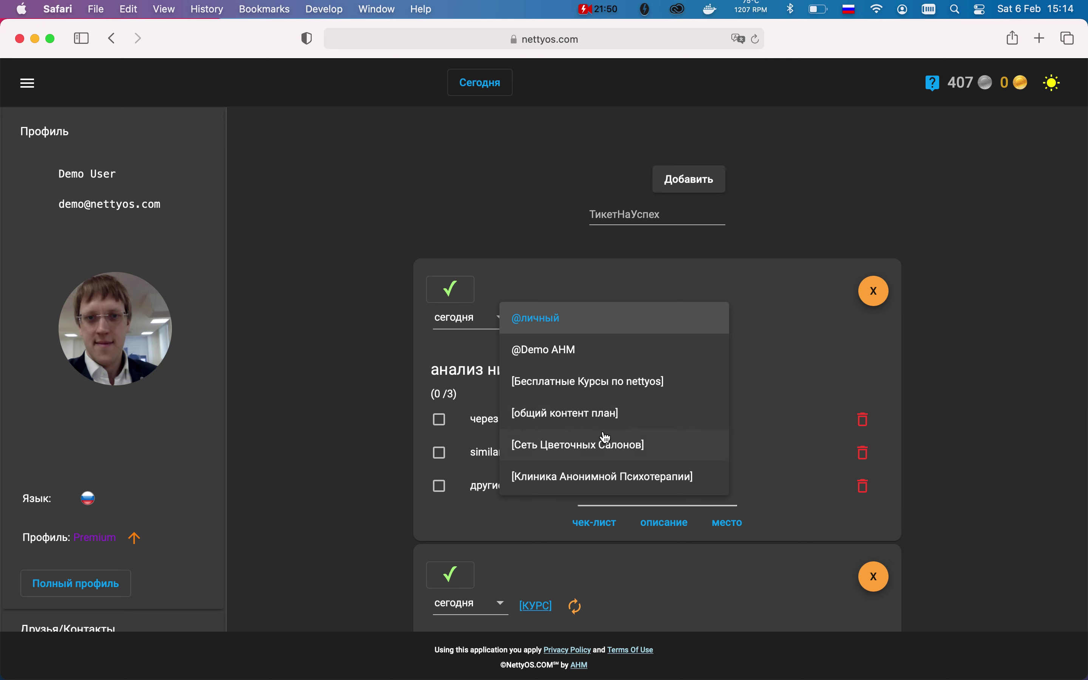
pyautogui.click(624, 477)
# Check off анализ ниши конкурентов in the Урок 3.3 checklist
pyautogui.scroll(-2, 364, 367)
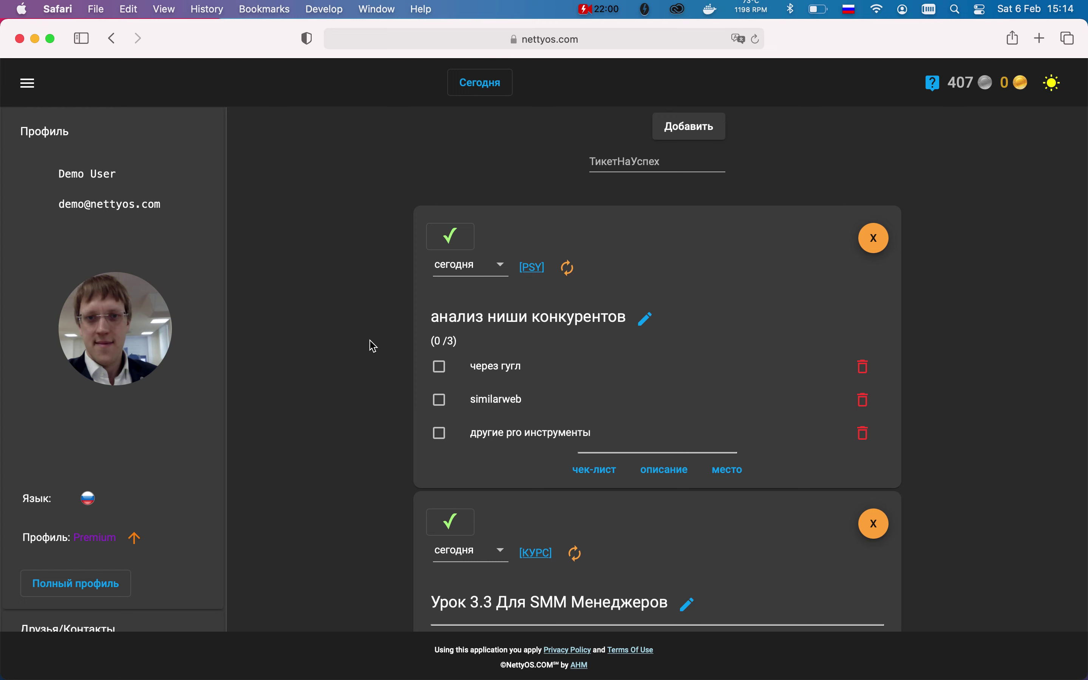
pyautogui.scroll(-10, 371, 354)
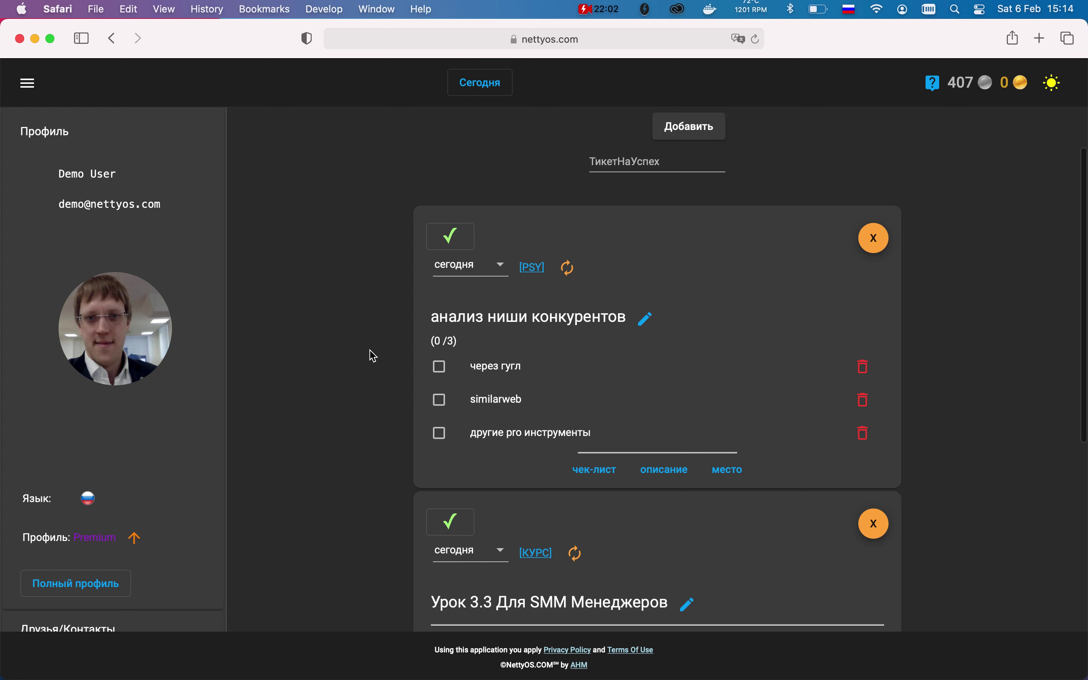
pyautogui.click(439, 380)
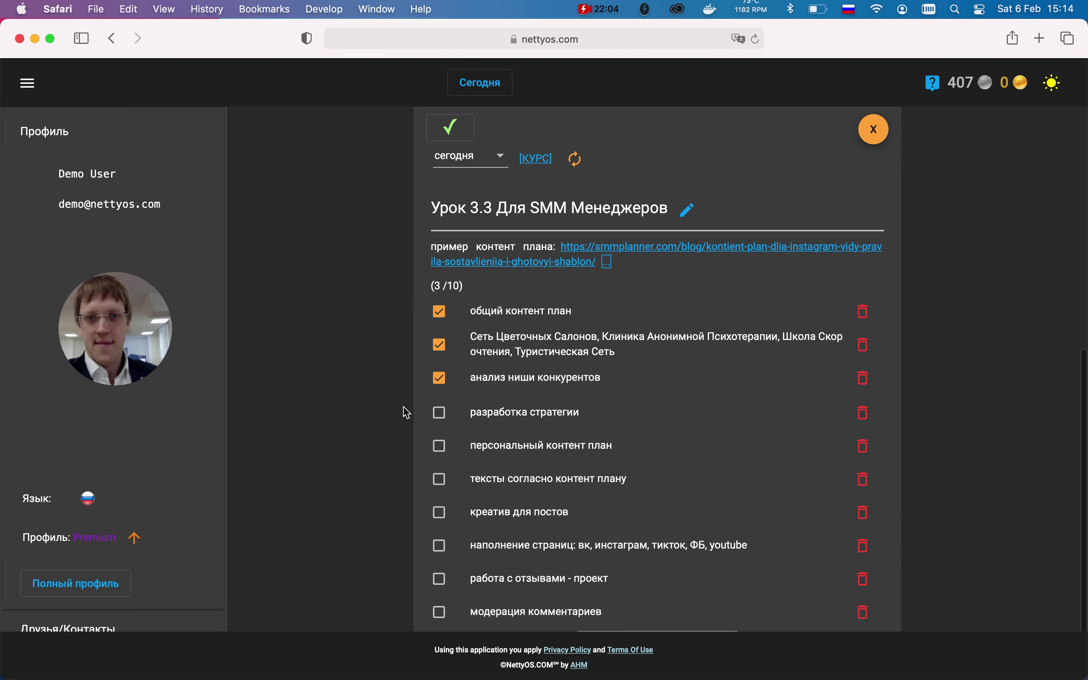
# Copy разработка стратегии from the Урок 3.3 checklist and add it as a new ticket for today
pyautogui.scroll(-2, 389, 425)
pyautogui.moveTo(470, 356); pyautogui.dragTo(598, 359)
pyautogui.press('super+c')
pyautogui.click(595, 360)
pyautogui.scroll(5, 600, 362)
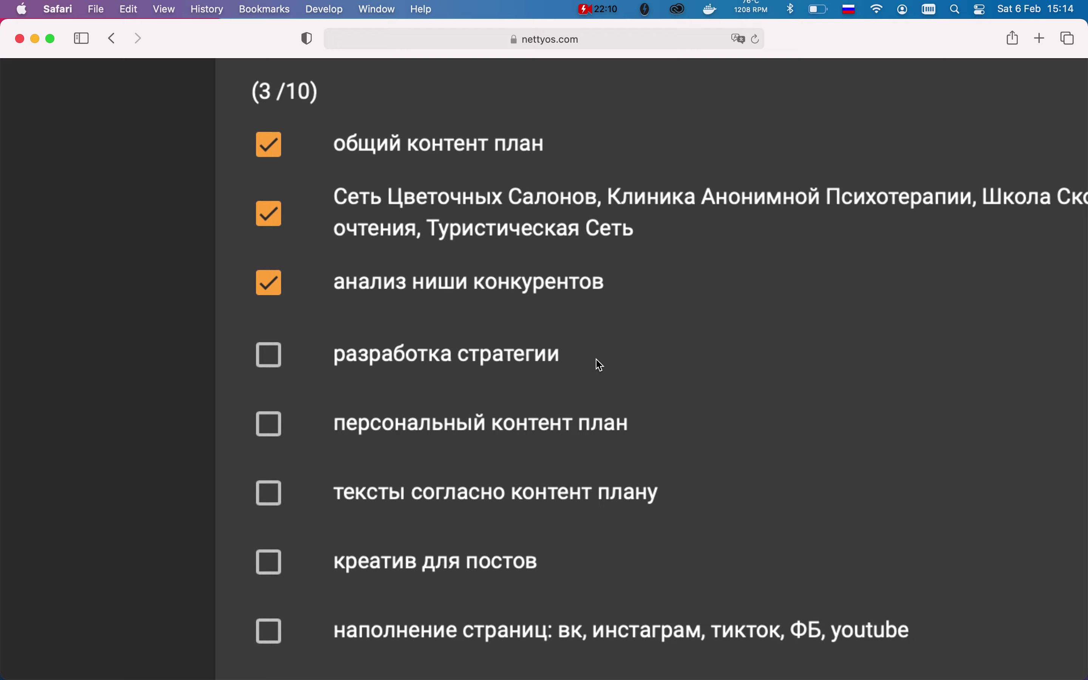
pyautogui.moveTo(568, 381); pyautogui.dragTo(538, 416)
pyautogui.scroll(-5, 539, 416)
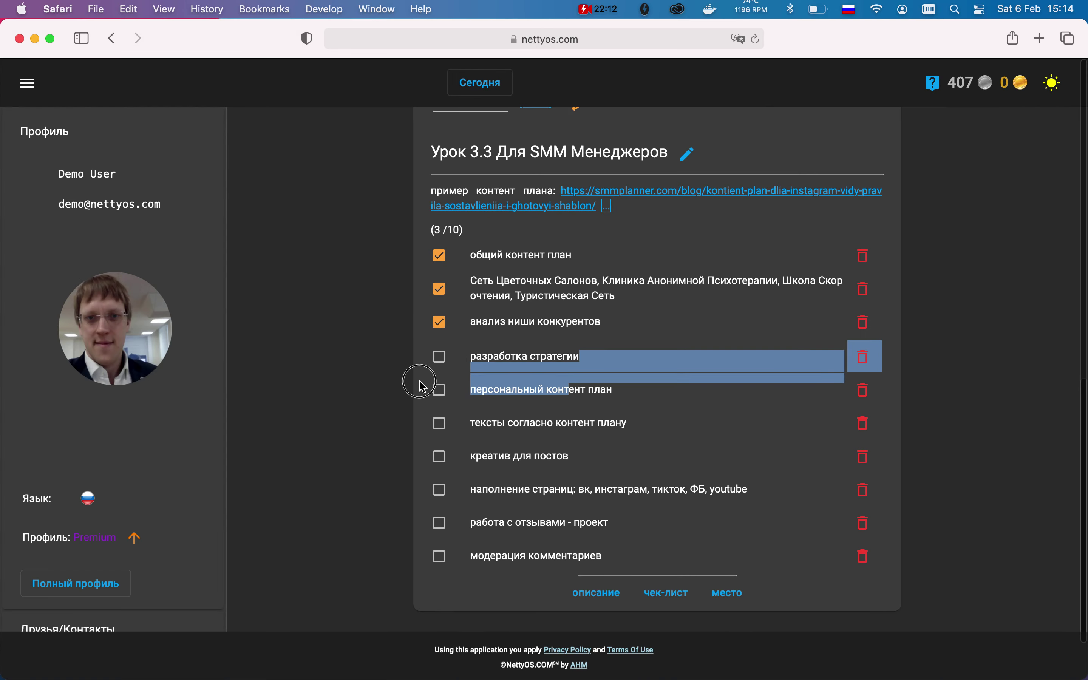
pyautogui.click(418, 384)
pyautogui.scroll(10, 423, 387)
pyautogui.click(625, 271)
pyautogui.press('super+v')
pyautogui.press('Return')
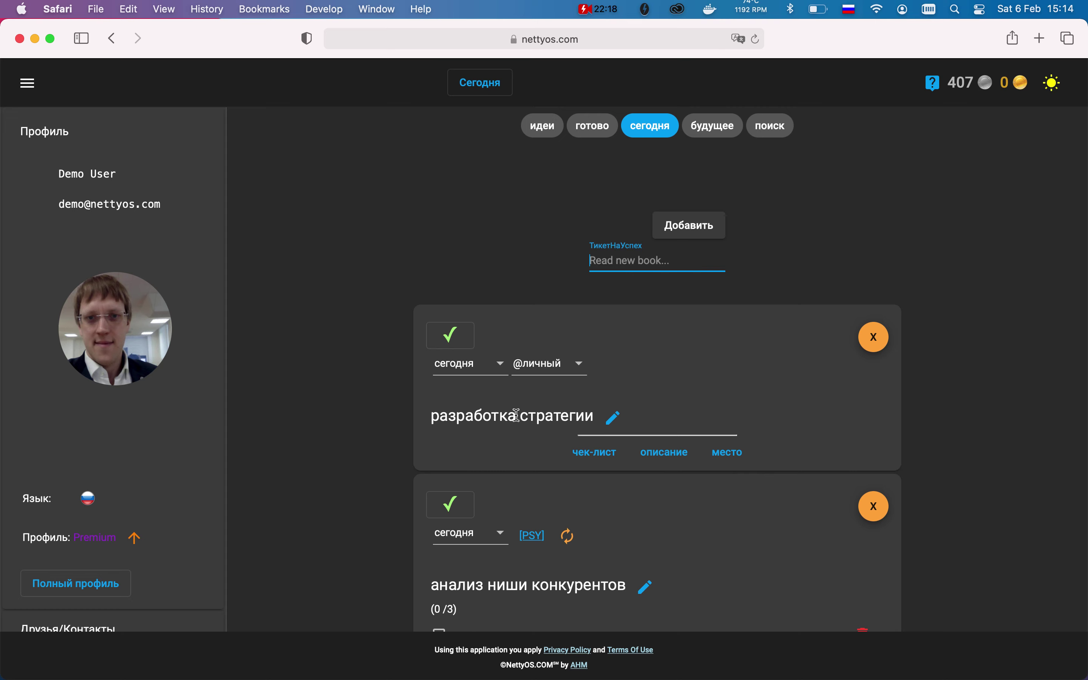
# Assign the разработка стратегии ticket to the project Клиника Анонимной Психотерапии
pyautogui.click(560, 365)
pyautogui.scroll(-3, 570, 463)
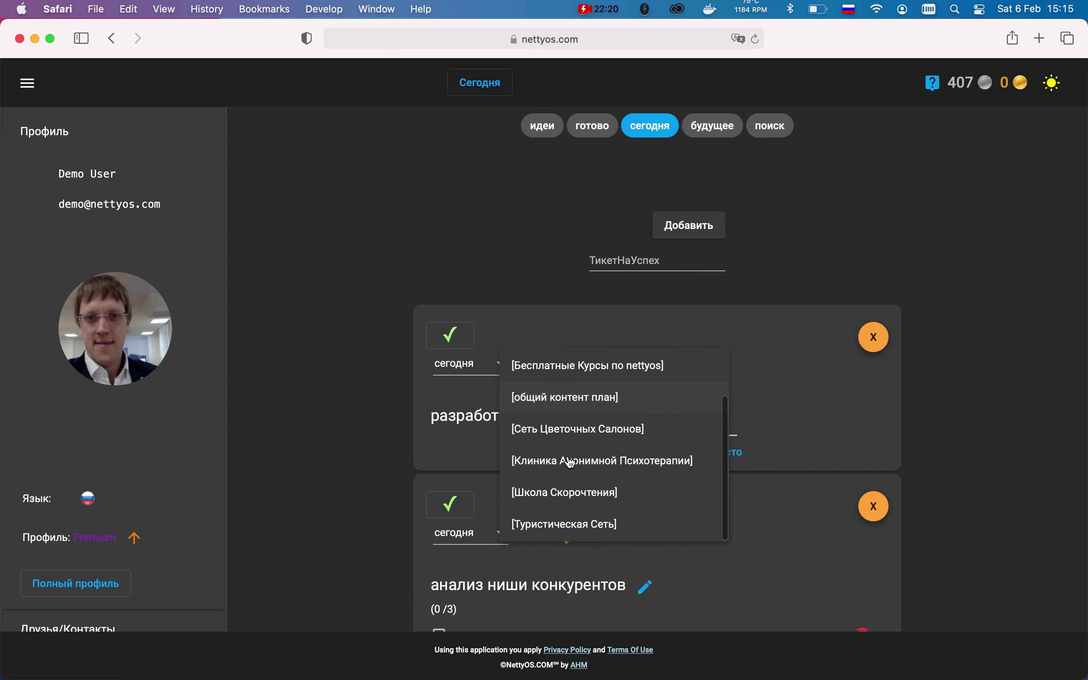
pyautogui.click(601, 463)
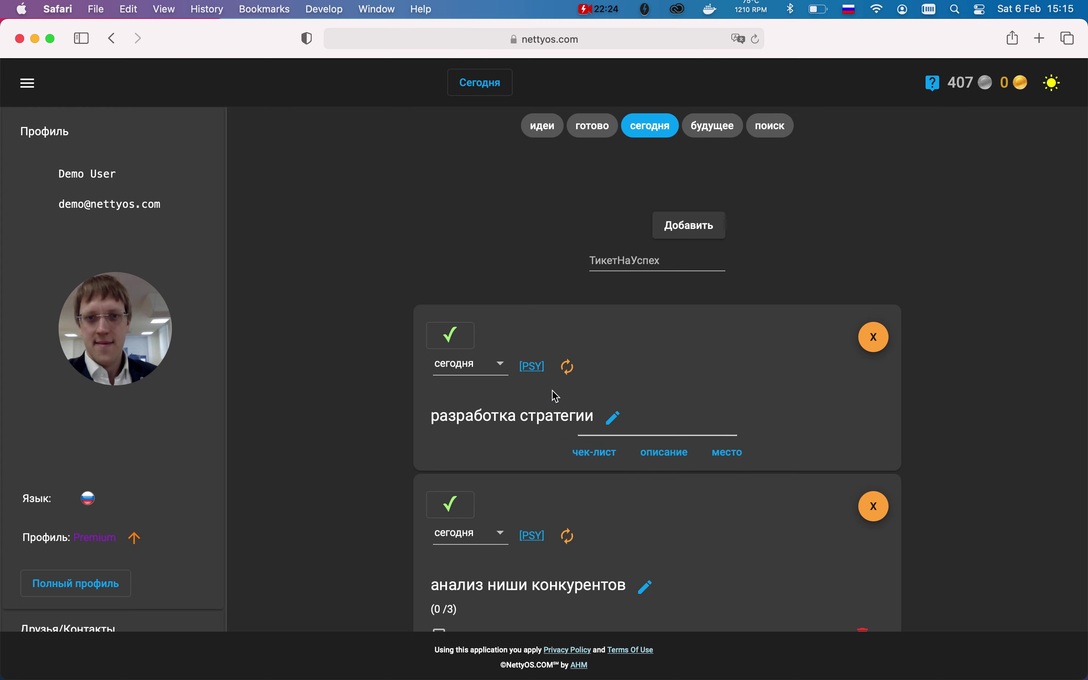
pyautogui.scroll(5, 556, 396)
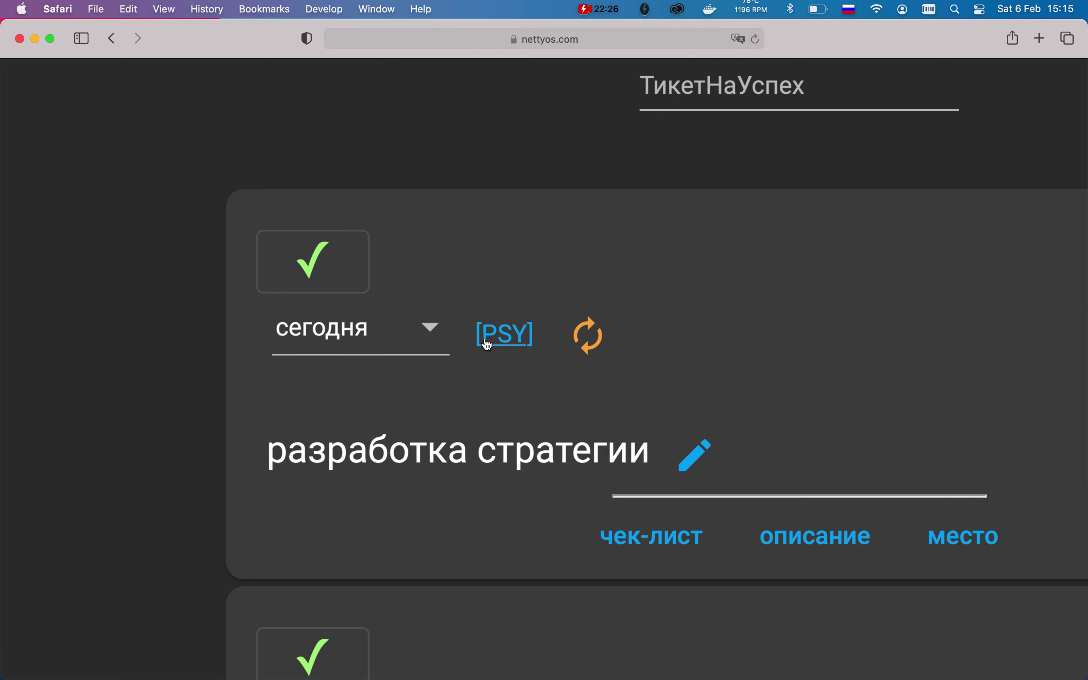
pyautogui.scroll(-5, 527, 389)
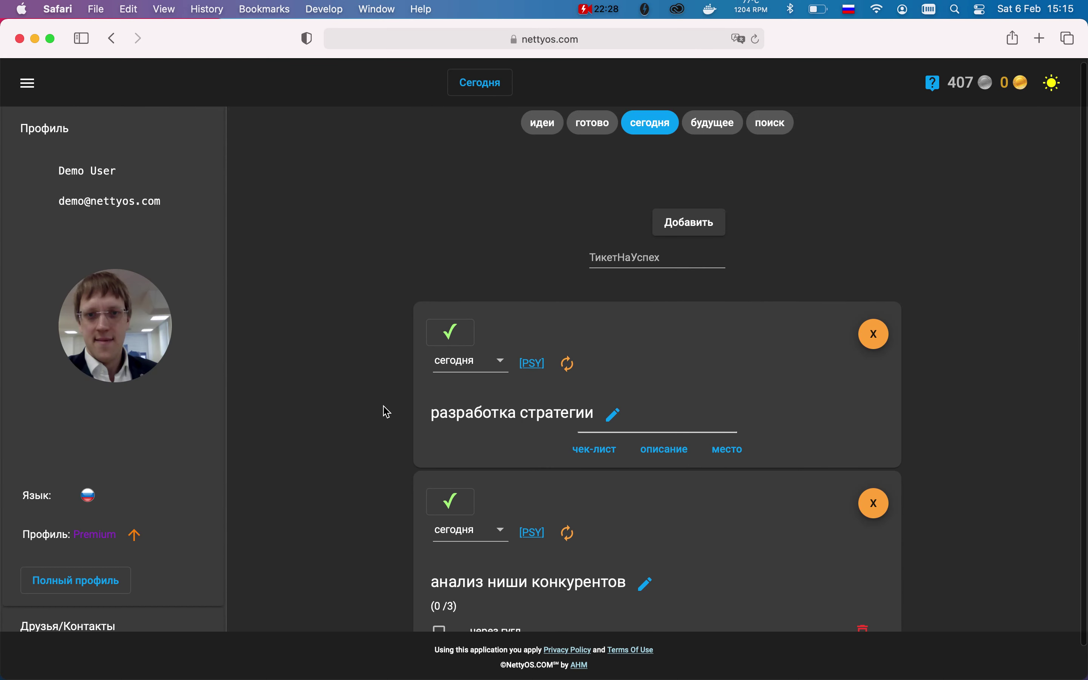
# Check off разработка стратегии in the Урок 3.3 checklist
pyautogui.scroll(-5, 387, 411)
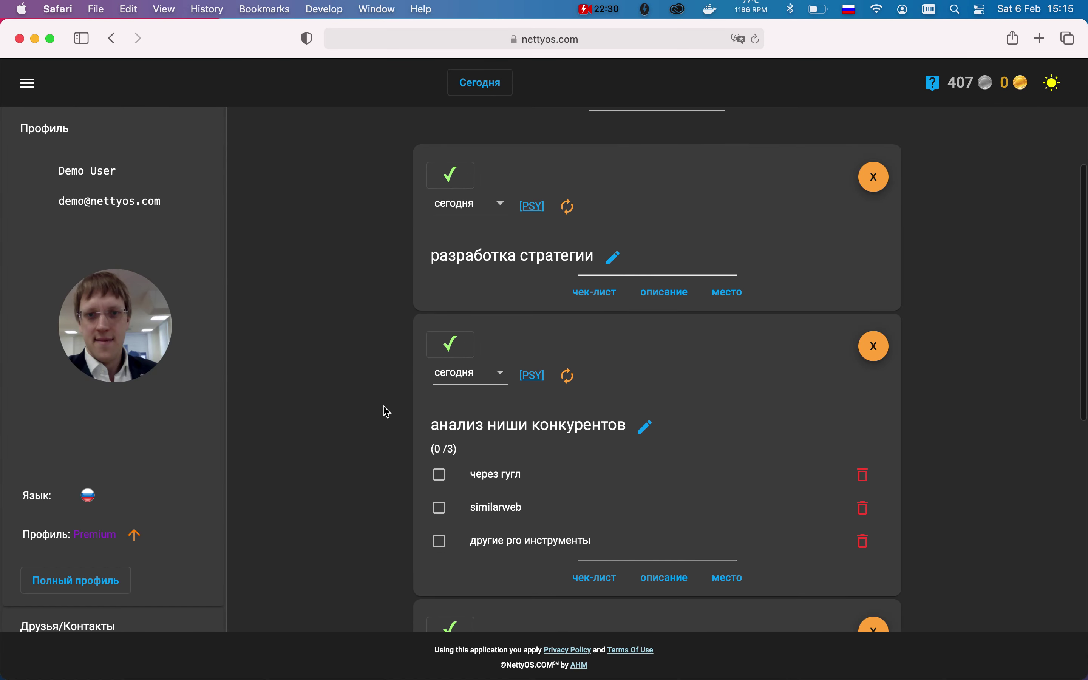
pyautogui.scroll(-10, 384, 410)
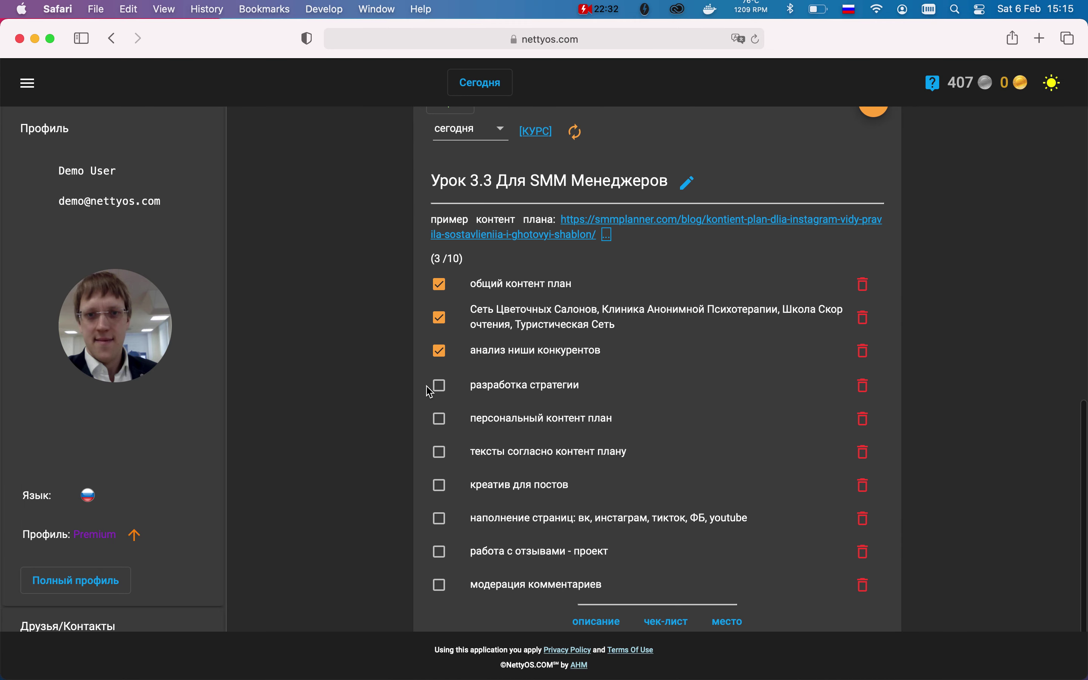
pyautogui.click(440, 386)
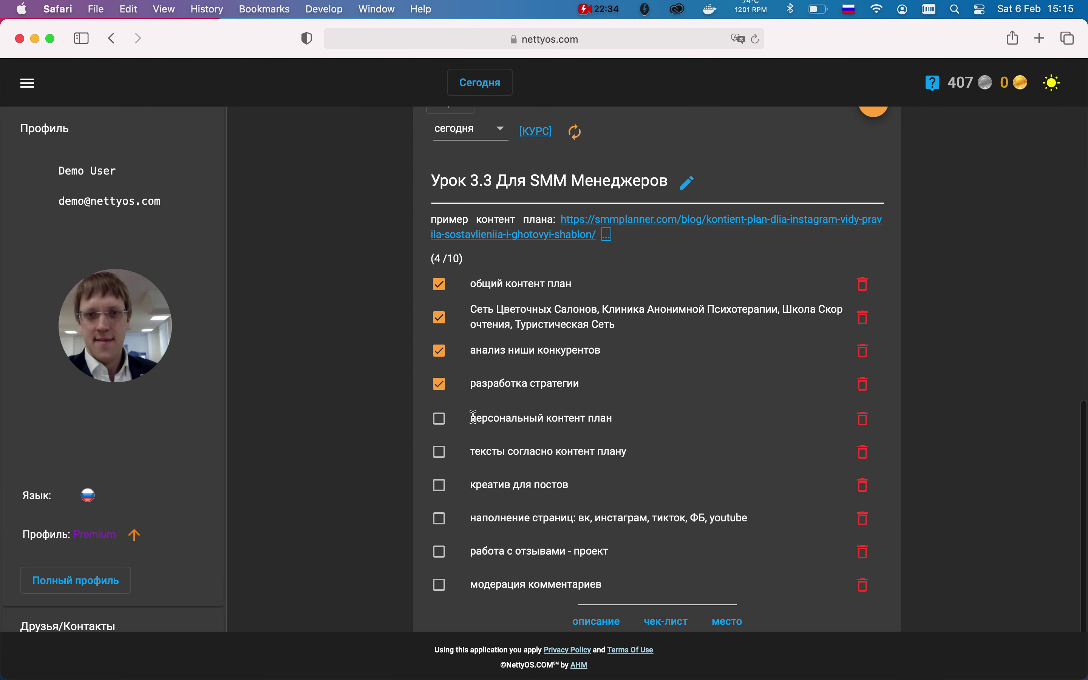
# Add two new tickets for today named публикация 1 and публикация 2
pyautogui.moveTo(473, 418); pyautogui.dragTo(631, 420)
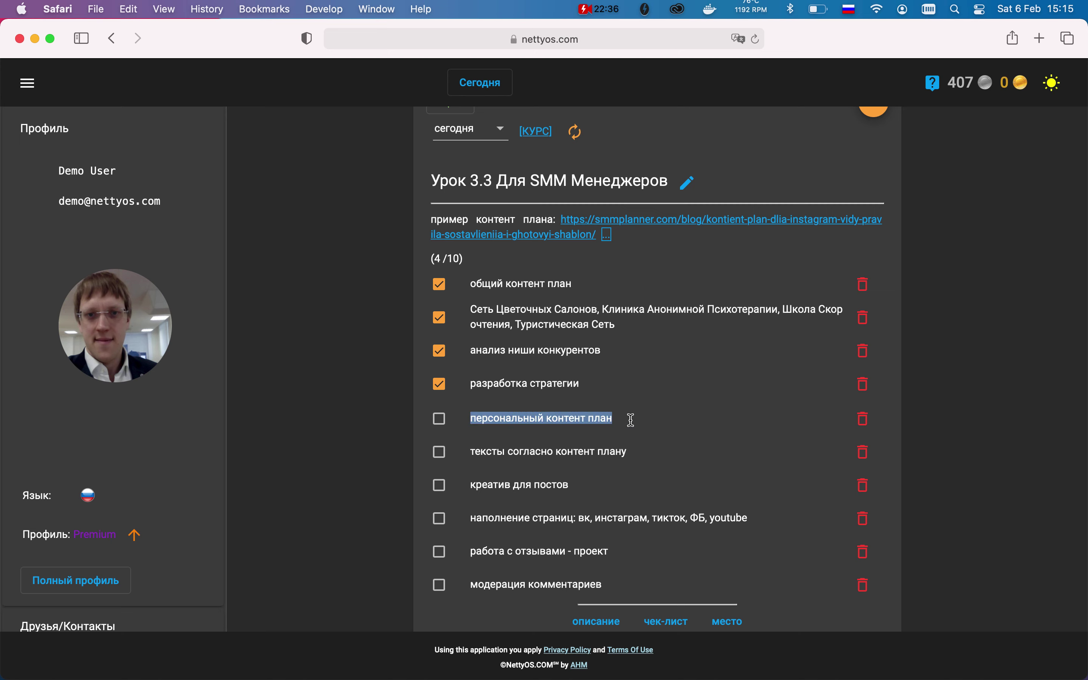
pyautogui.click(344, 412)
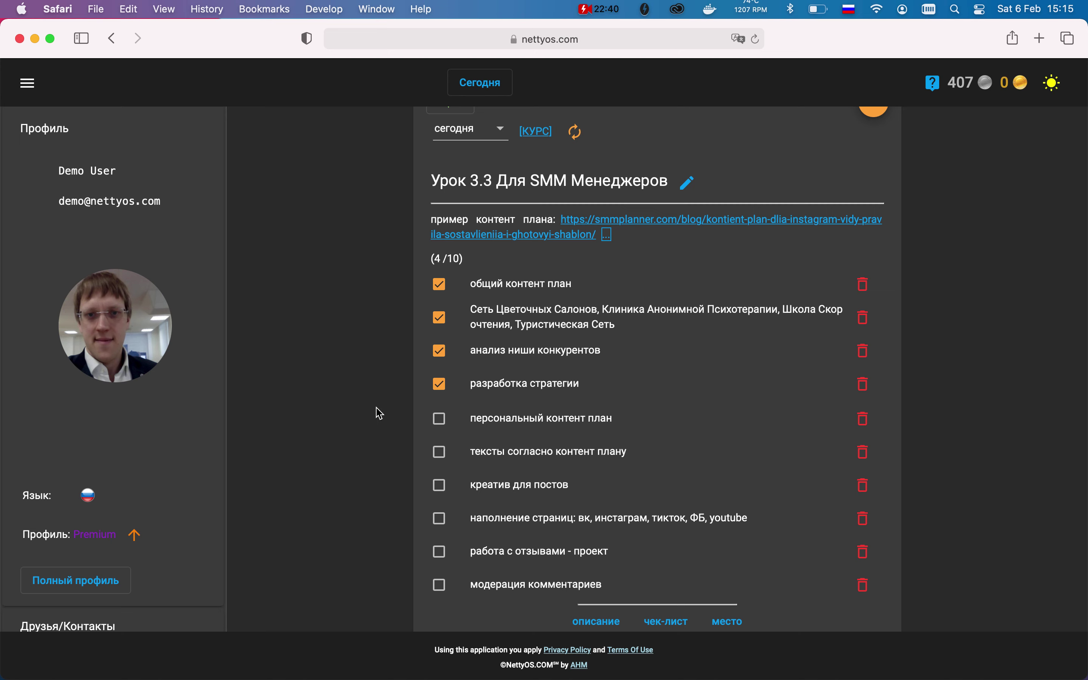
pyautogui.scroll(-1, 380, 414)
pyautogui.scroll(15, 380, 414)
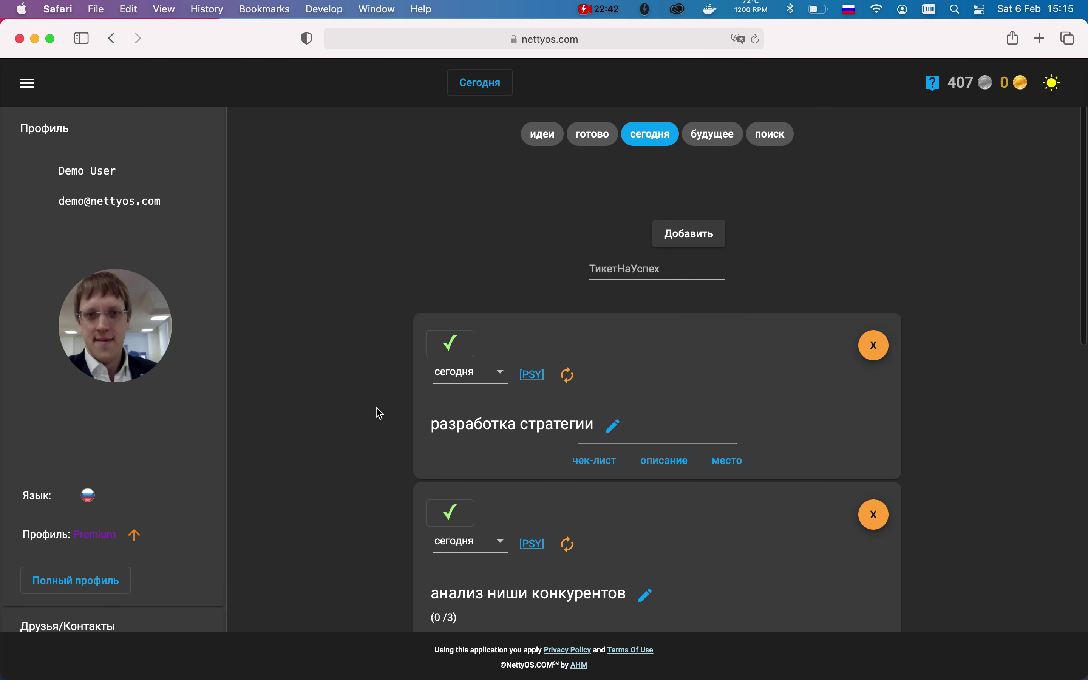
pyautogui.click(639, 260)
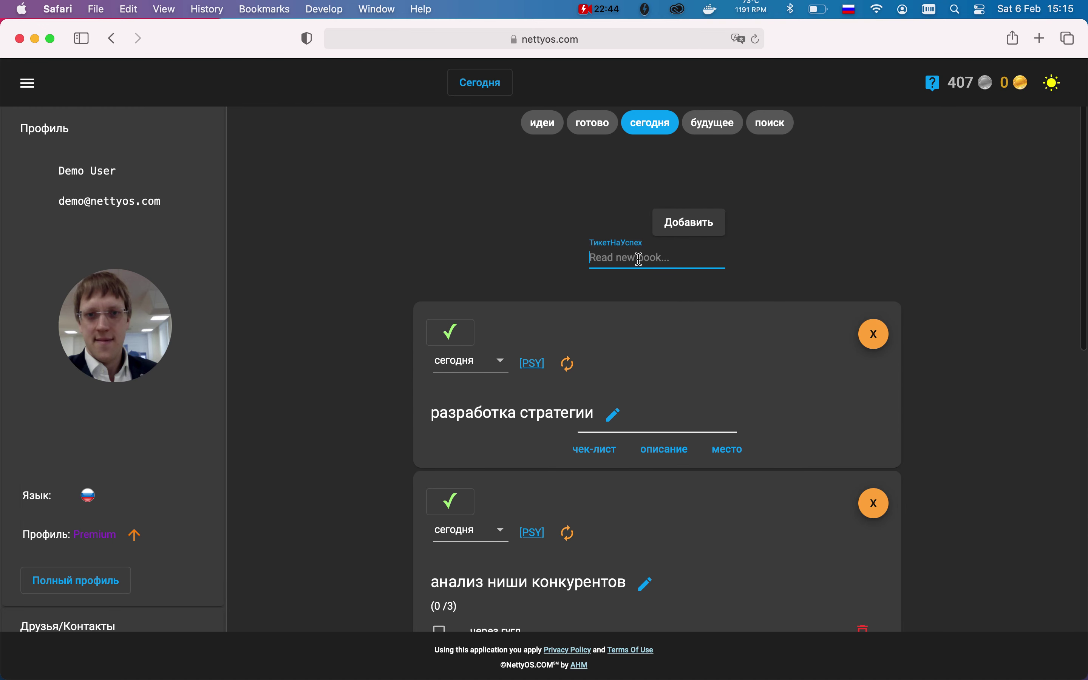
pyautogui.write('публи')
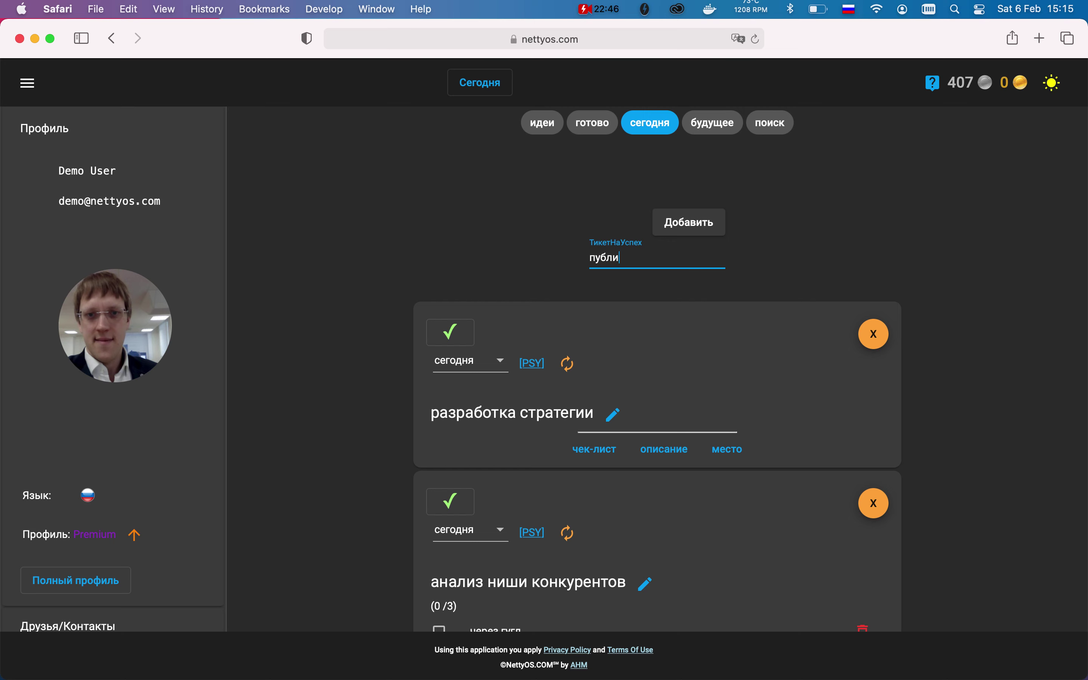
pyautogui.write('кация 1')
pyautogui.press('Return')
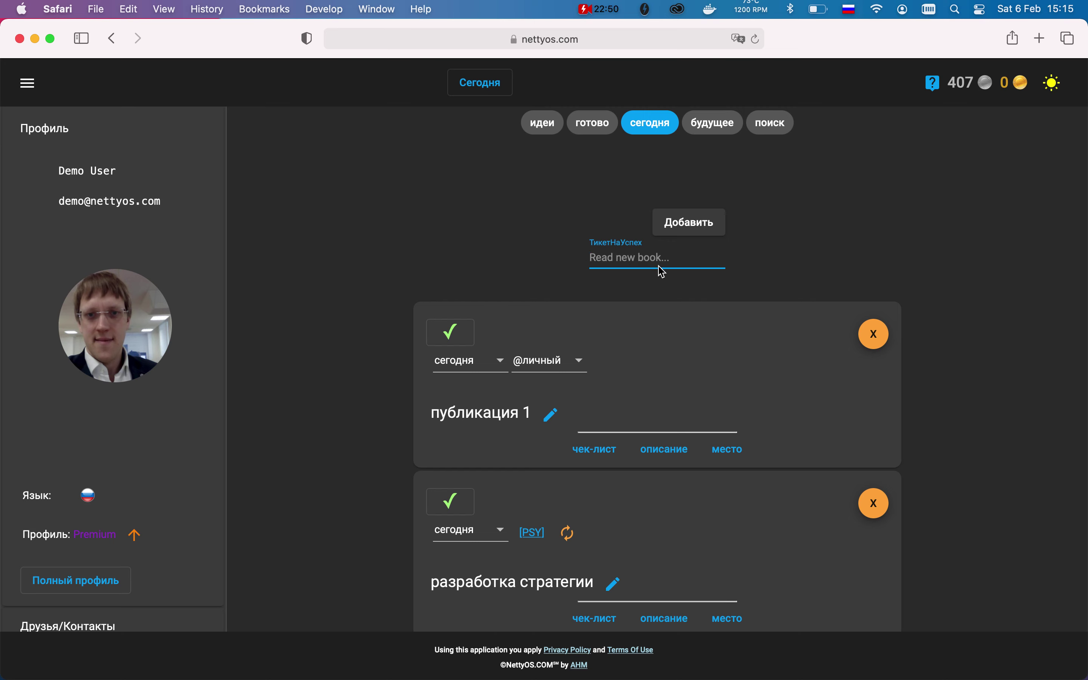
pyautogui.write('публикация 2')
pyautogui.press('Return')
# Assign the публикация 2 and публикация 1 tickets to the project Клиника Анонимной Психотерапии
pyautogui.click(540, 361)
pyautogui.scroll(-3, 578, 472)
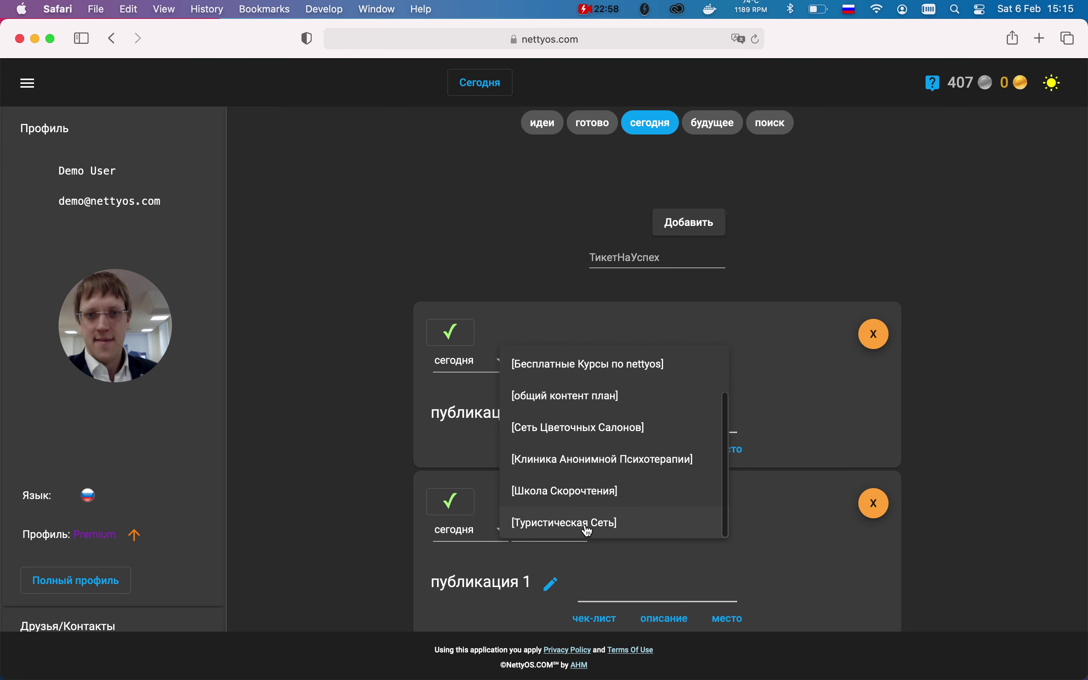
pyautogui.click(624, 458)
pyautogui.click(549, 530)
pyautogui.scroll(-2, 578, 522)
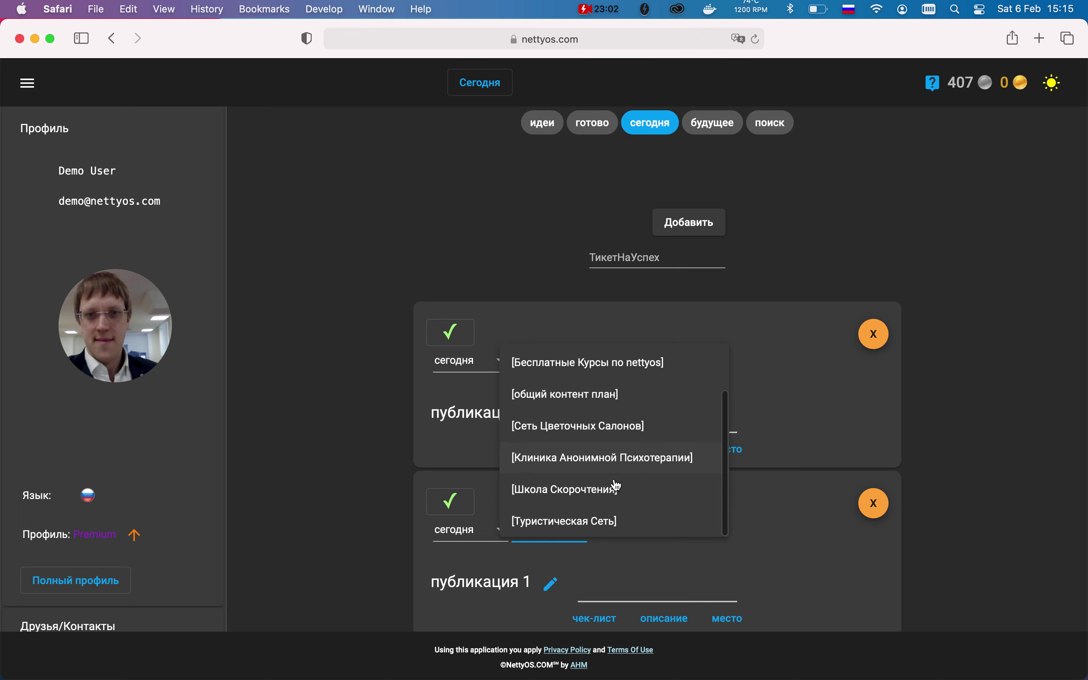
pyautogui.click(633, 458)
# Check off персональный контент план and тексты согласно контент плану in the Урок 3.3 checklist
pyautogui.scroll(-5, 393, 496)
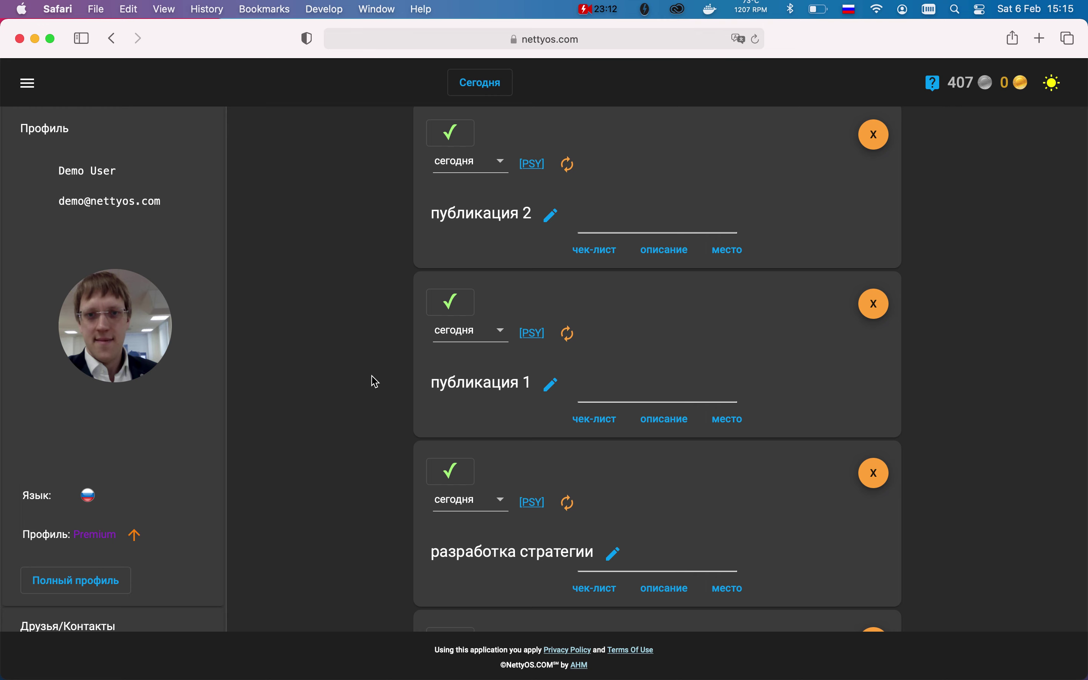
pyautogui.scroll(-5, 376, 382)
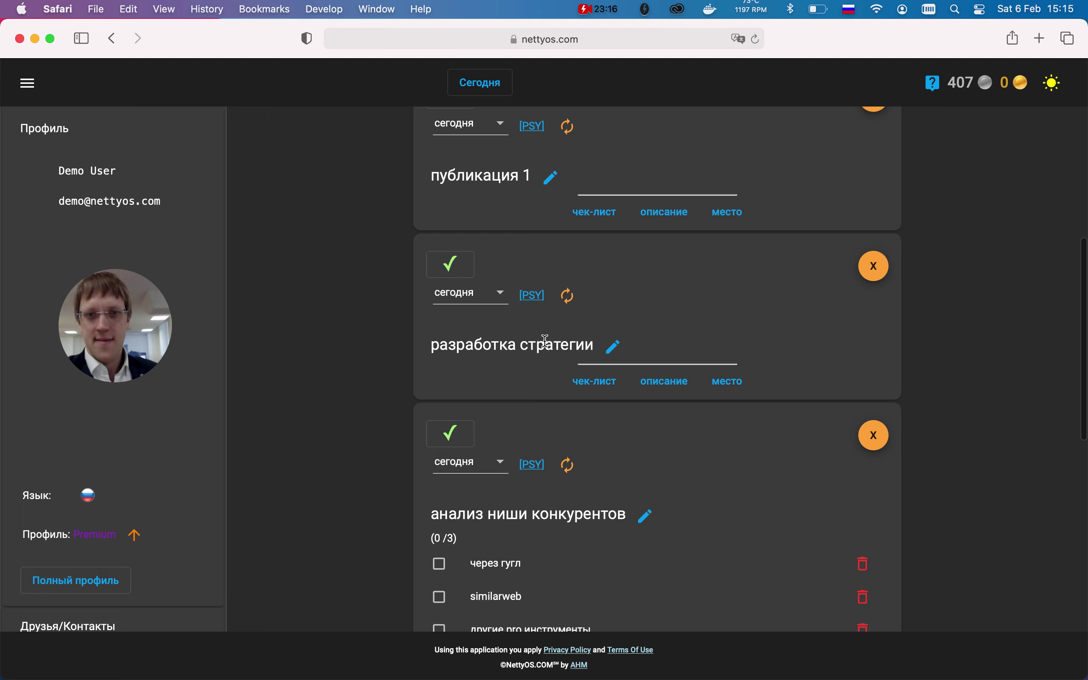
pyautogui.scroll(4, 358, 354)
pyautogui.scroll(-10, 358, 353)
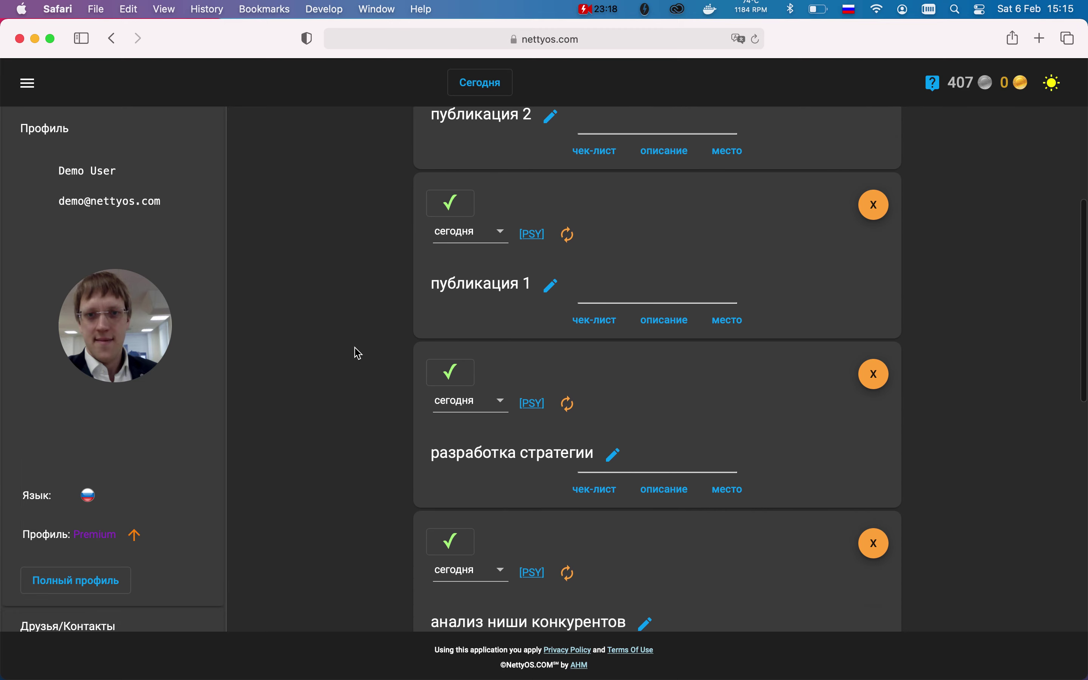
pyautogui.scroll(-8, 358, 353)
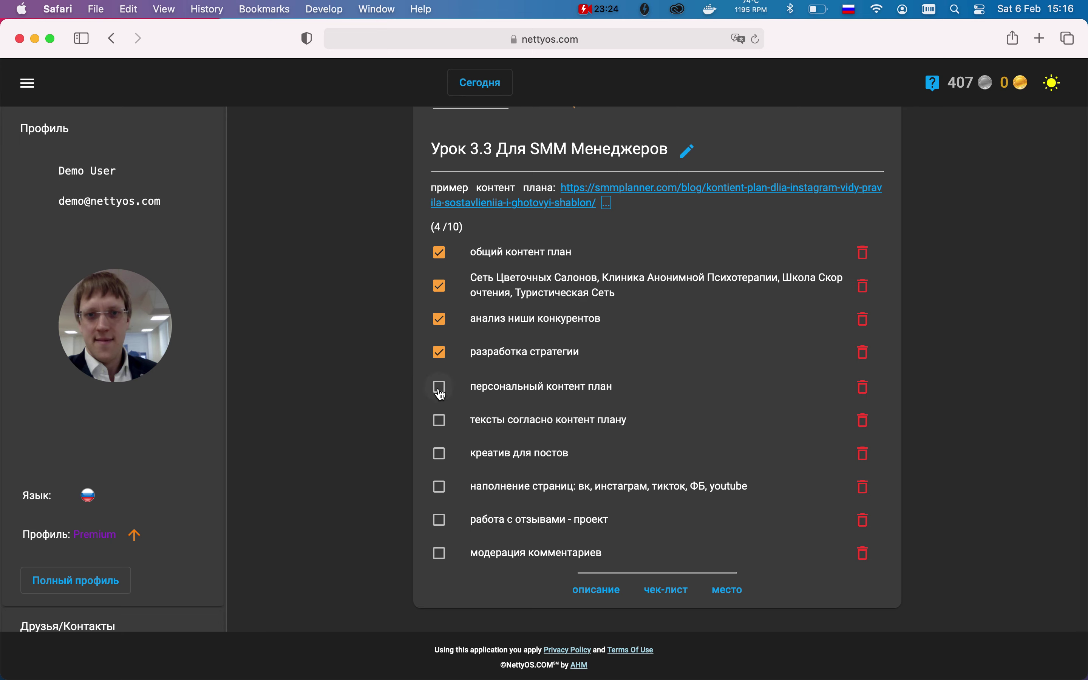
pyautogui.click(439, 388)
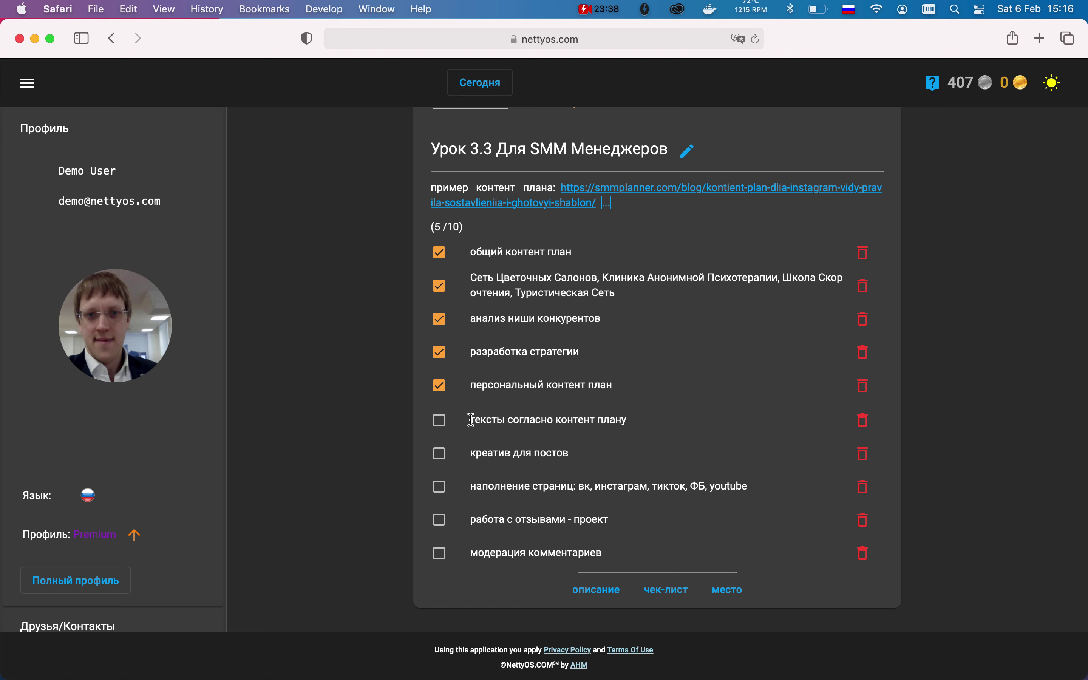
pyautogui.click(440, 421)
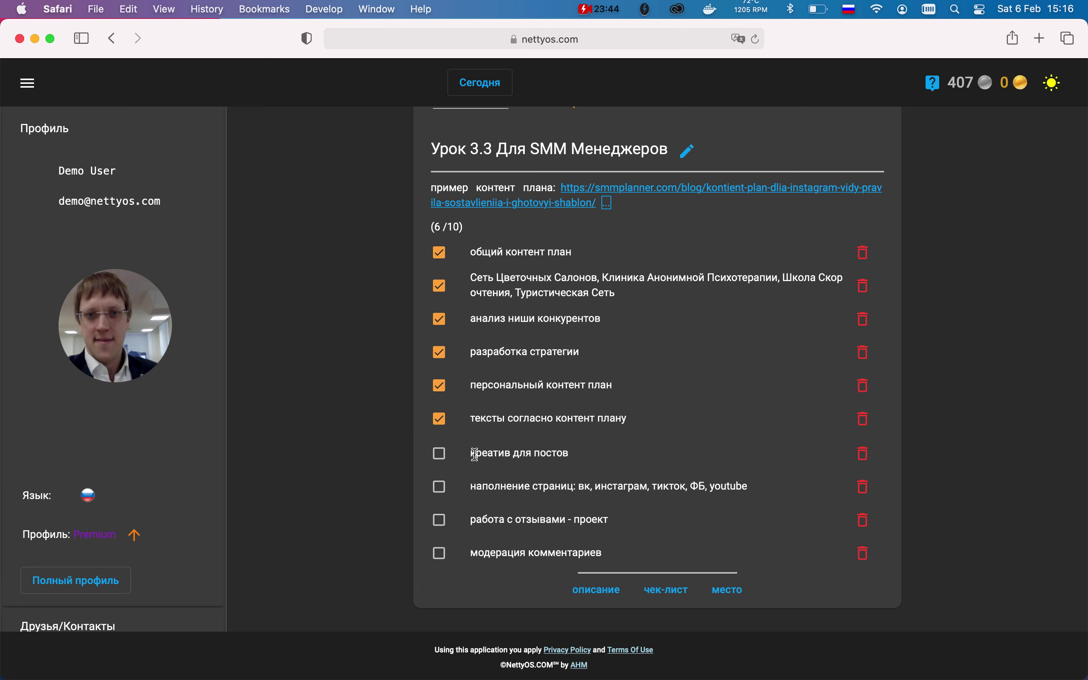
# Check off креатив для постов in the Урок 3.3 checklist
pyautogui.scroll(15, 475, 454)
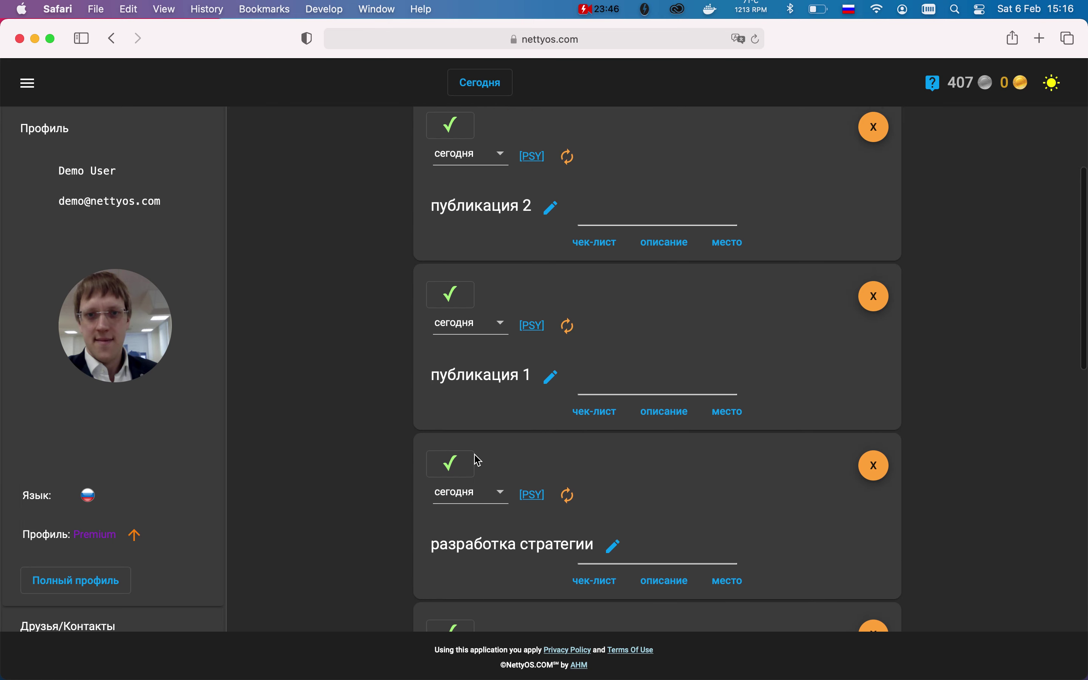
pyautogui.scroll(-15, 527, 402)
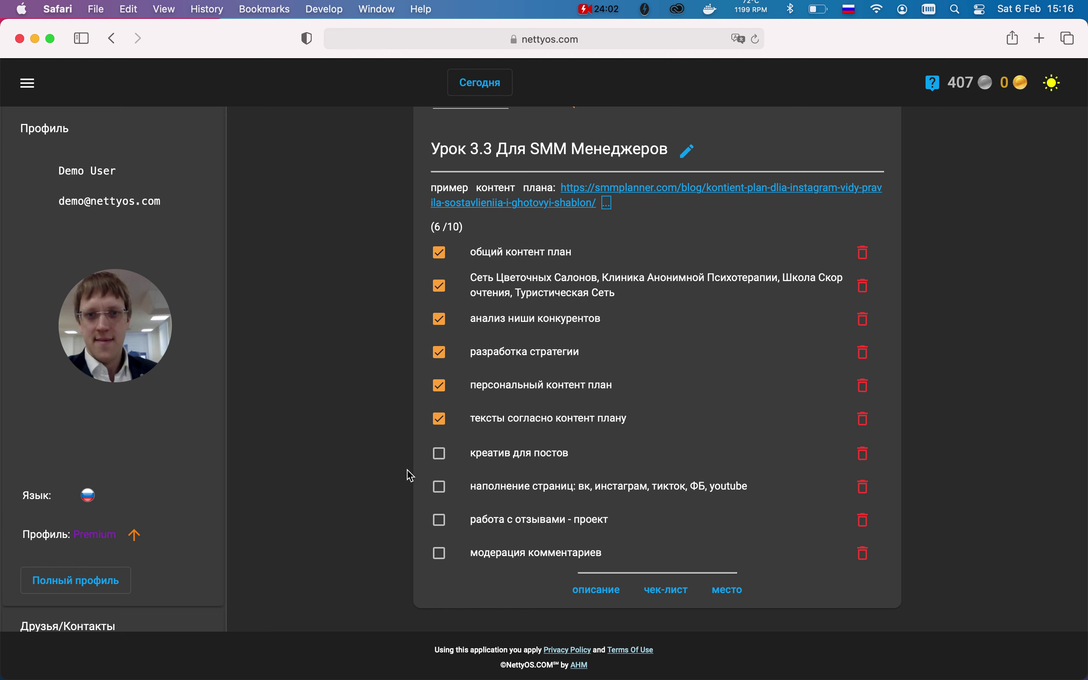
pyautogui.click(439, 453)
pyautogui.click(439, 458)
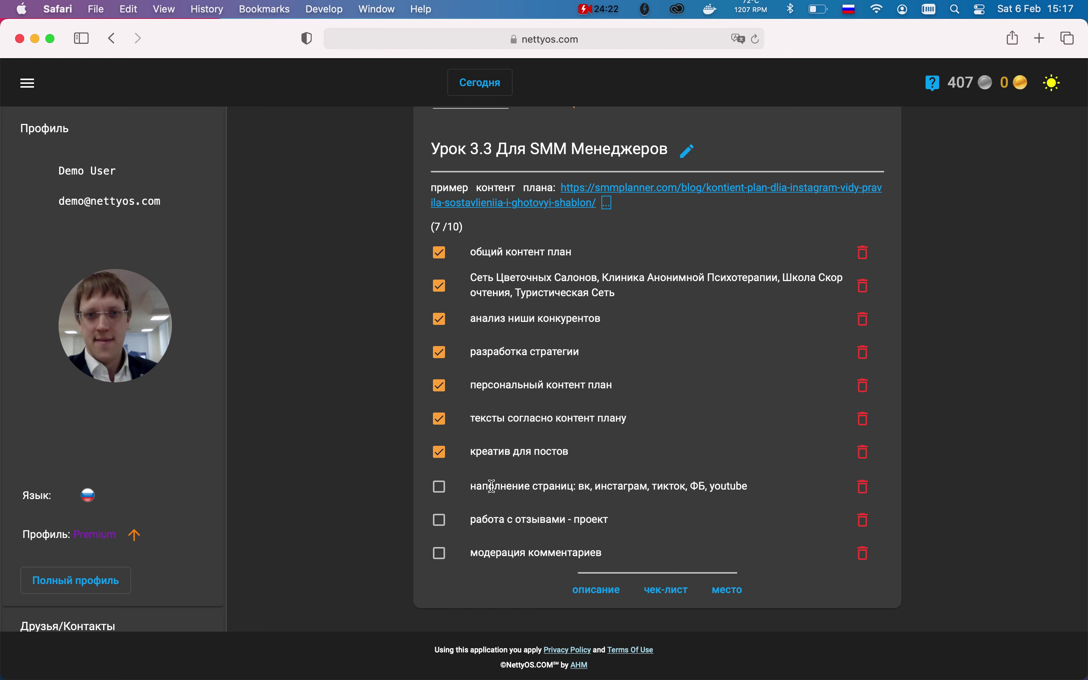
# Open the Клиника Анонимной Психотерапии project board and move its tickets from В процессе to Бэклог Проекта
pyautogui.moveTo(473, 487); pyautogui.dragTo(593, 486)
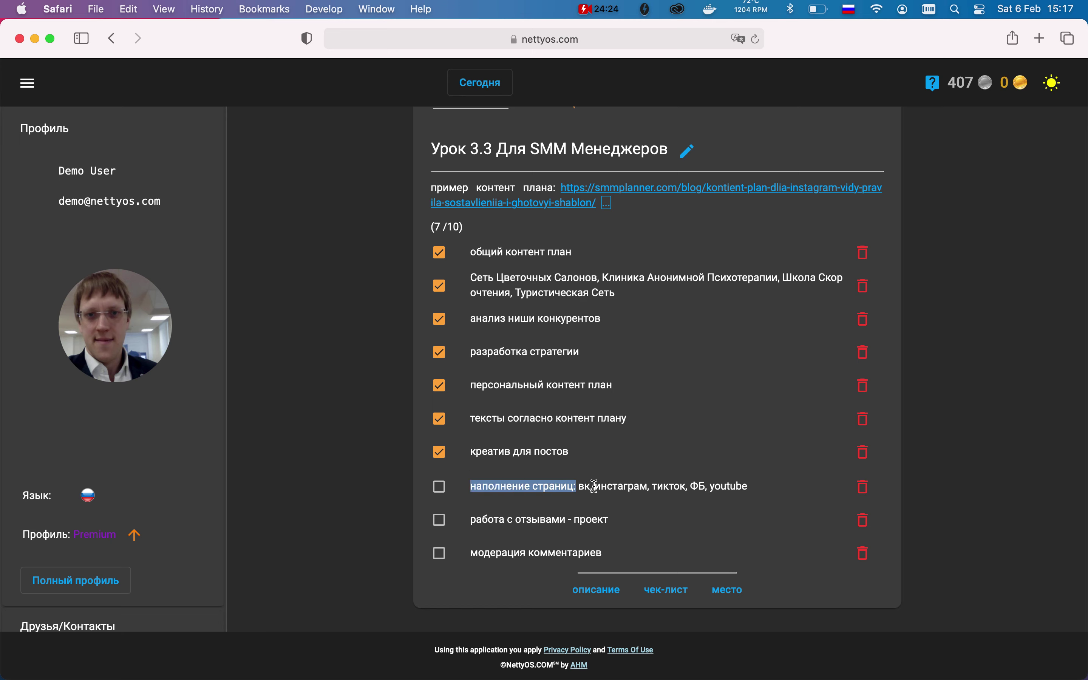
pyautogui.click(593, 486)
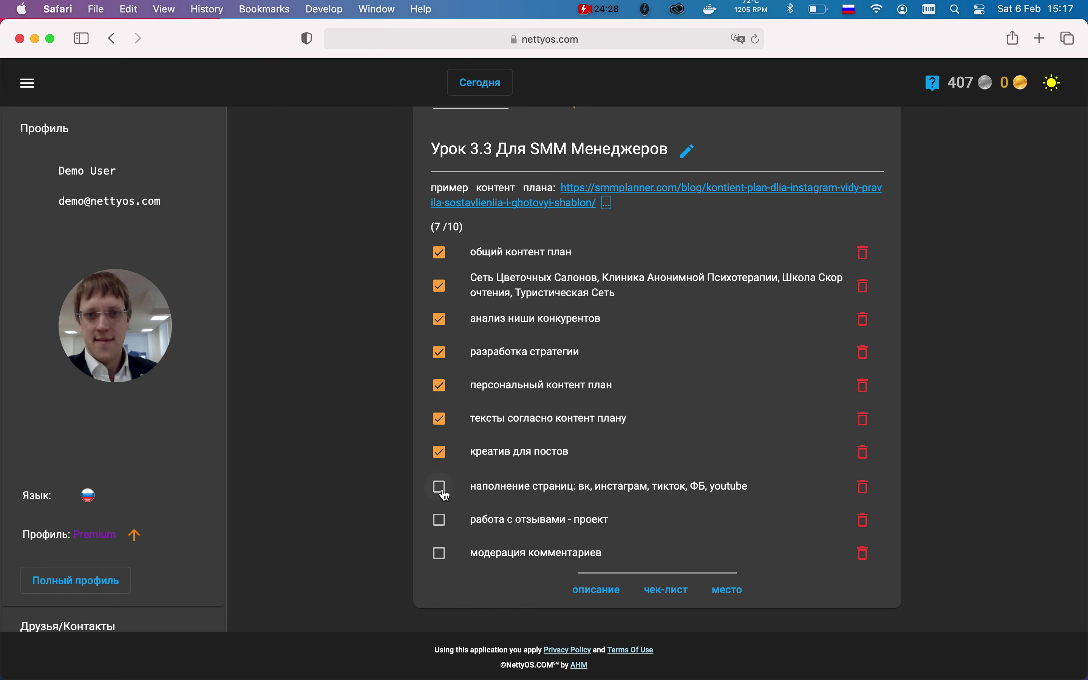
pyautogui.click(414, 495)
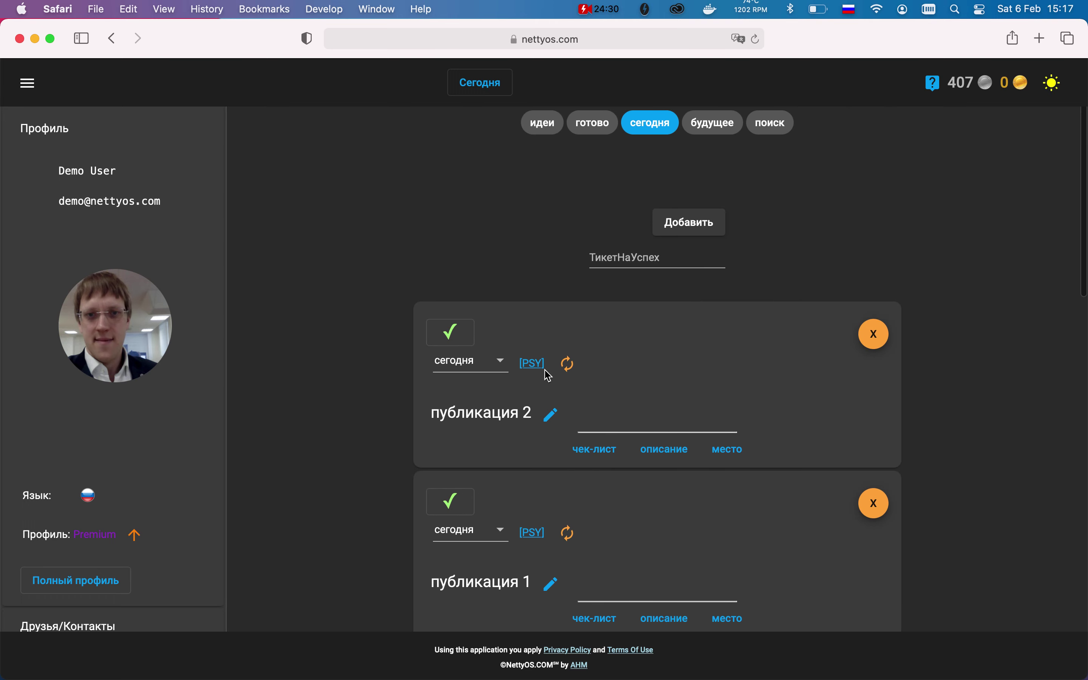
pyautogui.click(534, 365)
pyautogui.moveTo(719, 320); pyautogui.dragTo(427, 325)
pyautogui.moveTo(726, 320); pyautogui.dragTo(443, 376)
pyautogui.moveTo(715, 333); pyautogui.dragTo(369, 459)
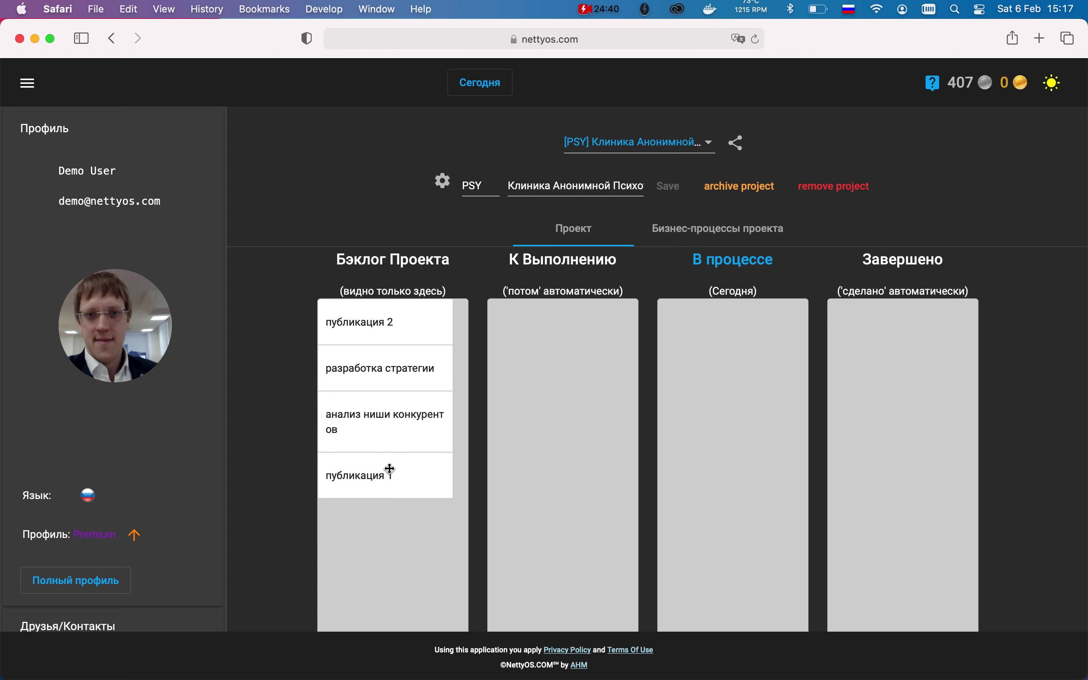
# Move разработка стратегии and анализ ниши конкурентов to Завершено, and публикация 1 to К Выполнению
pyautogui.click(399, 327)
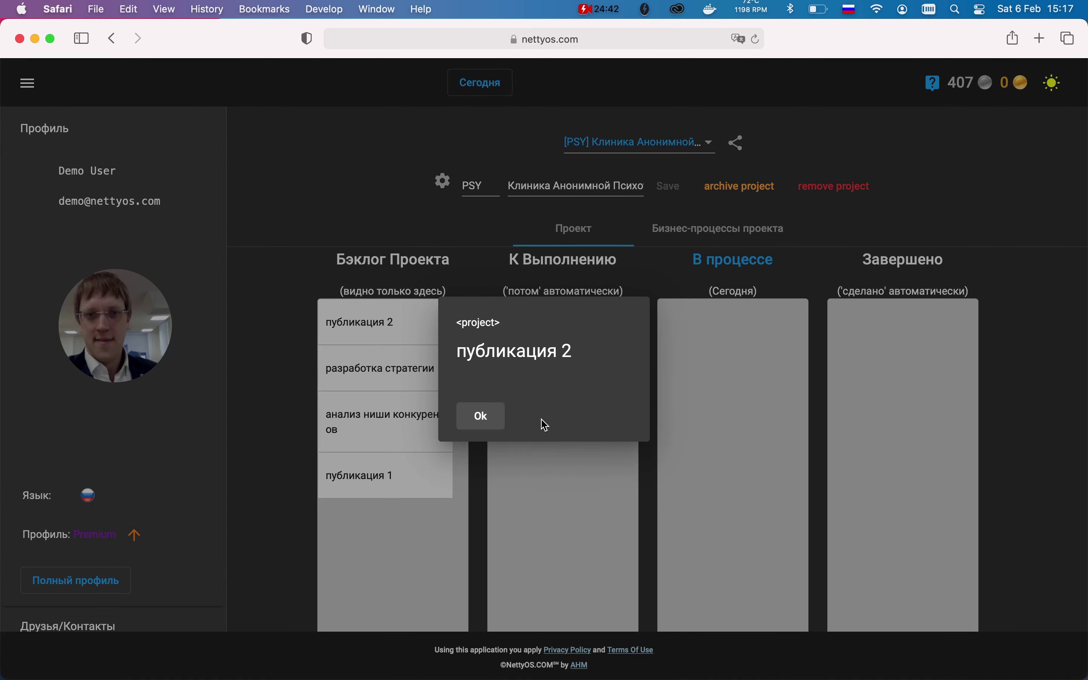
pyautogui.click(578, 478)
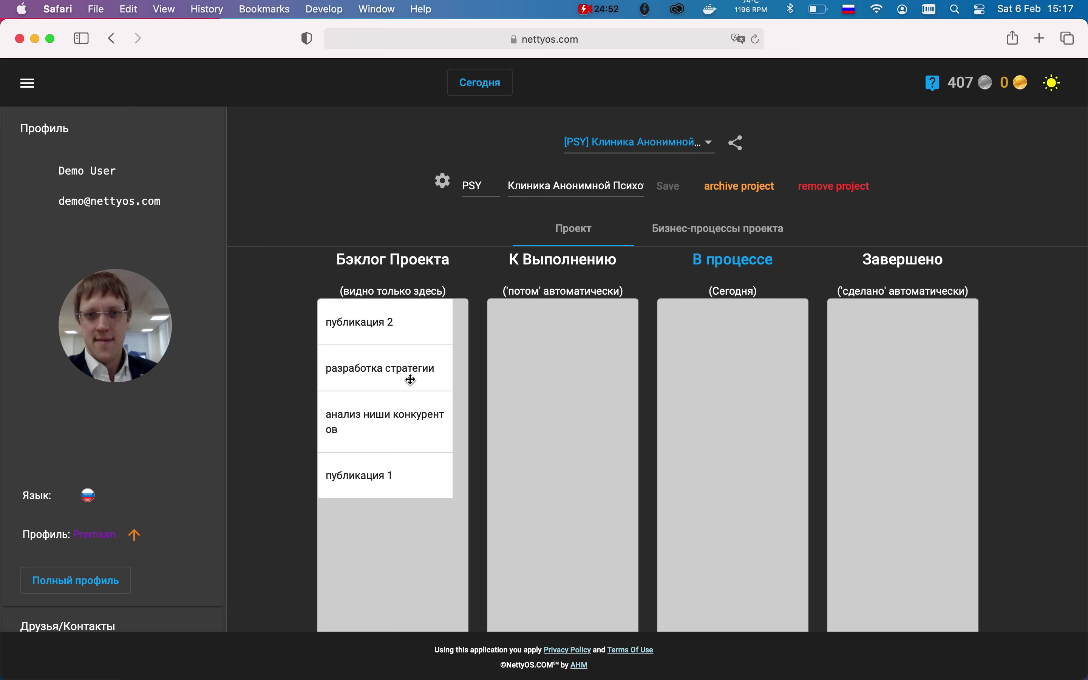
pyautogui.moveTo(358, 372); pyautogui.dragTo(832, 359)
pyautogui.moveTo(376, 381); pyautogui.dragTo(955, 416)
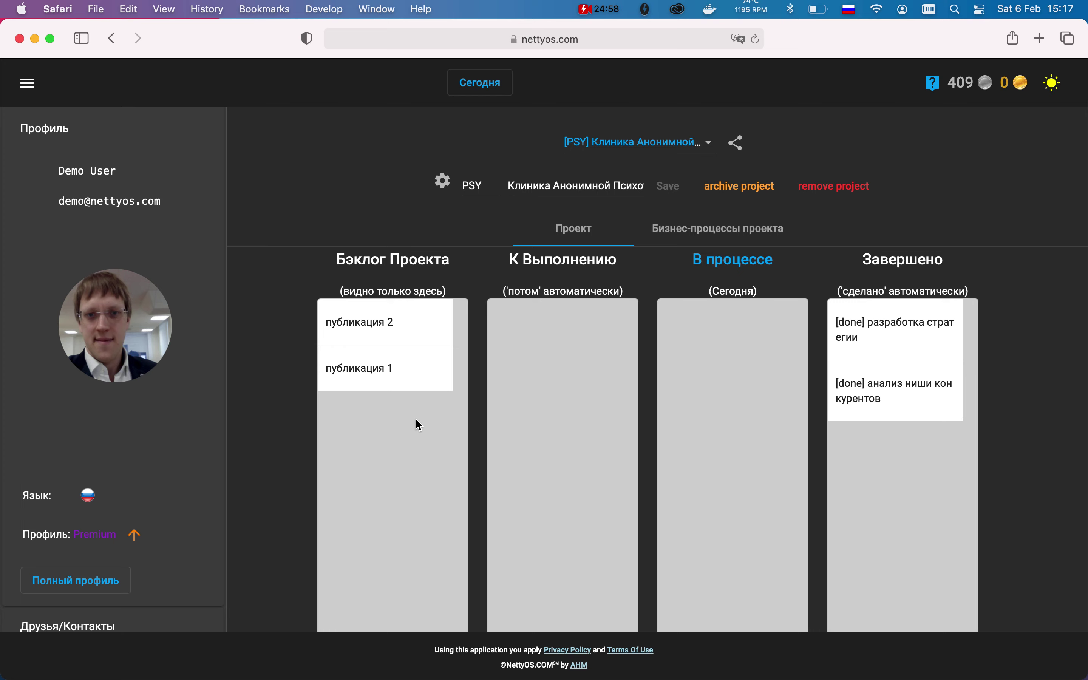
pyautogui.moveTo(386, 362); pyautogui.dragTo(568, 325)
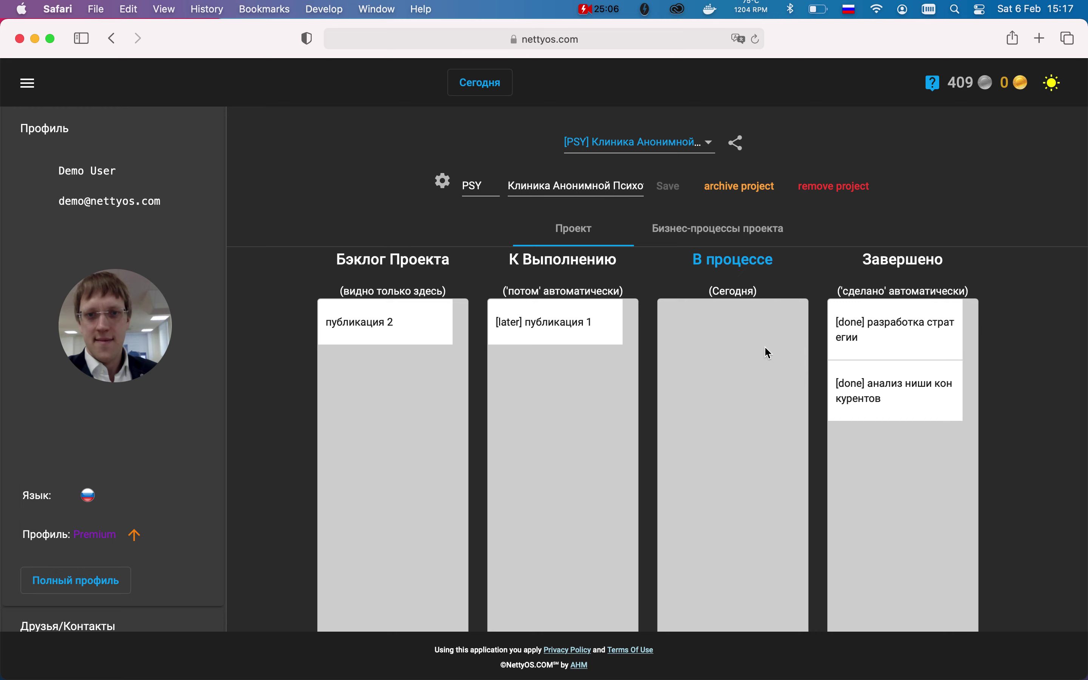
# Move публикация 1 to В процессе on the Клиника Анонимной Психотерапии board and check today's ticket list
pyautogui.click(483, 87)
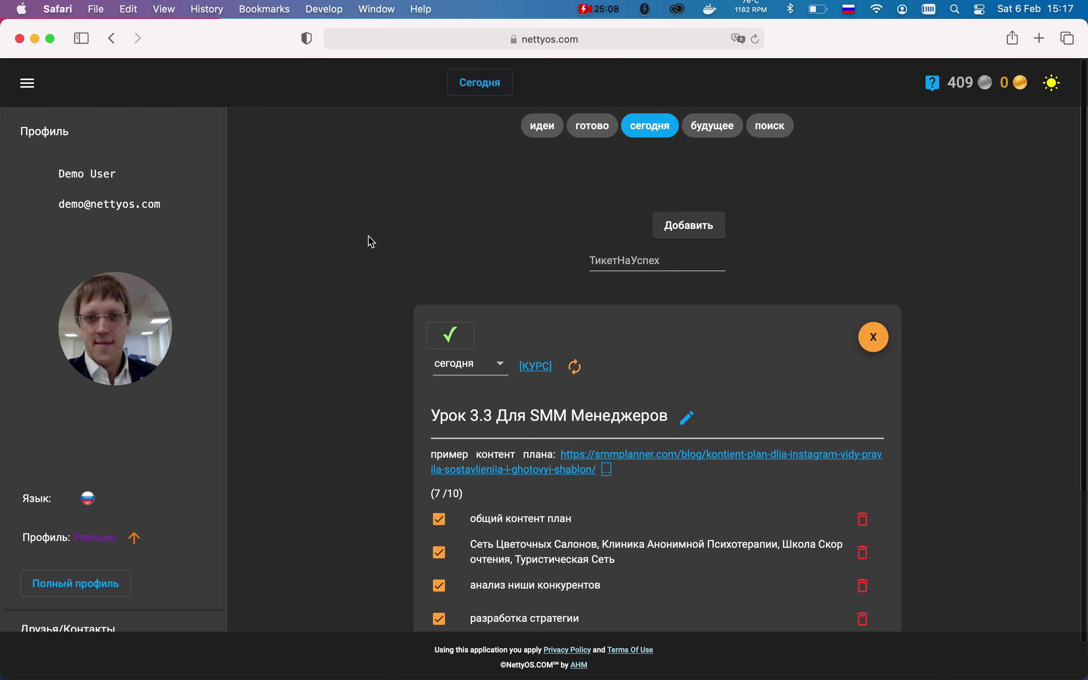
pyautogui.scroll(-5, 368, 396)
pyautogui.scroll(5, 367, 396)
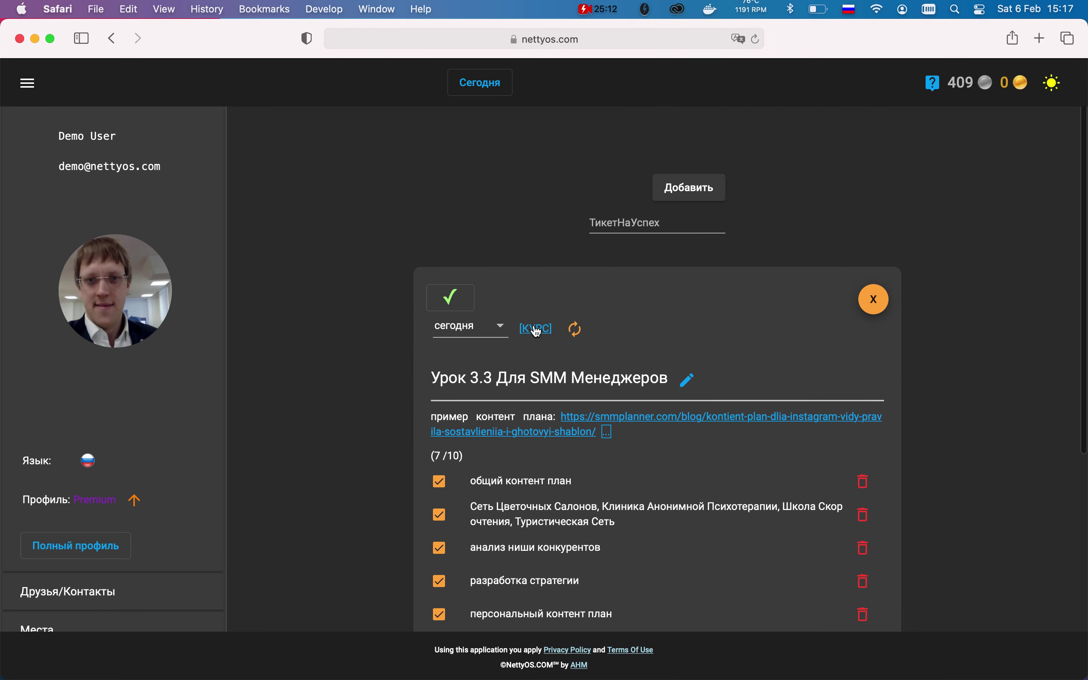
pyautogui.click(536, 328)
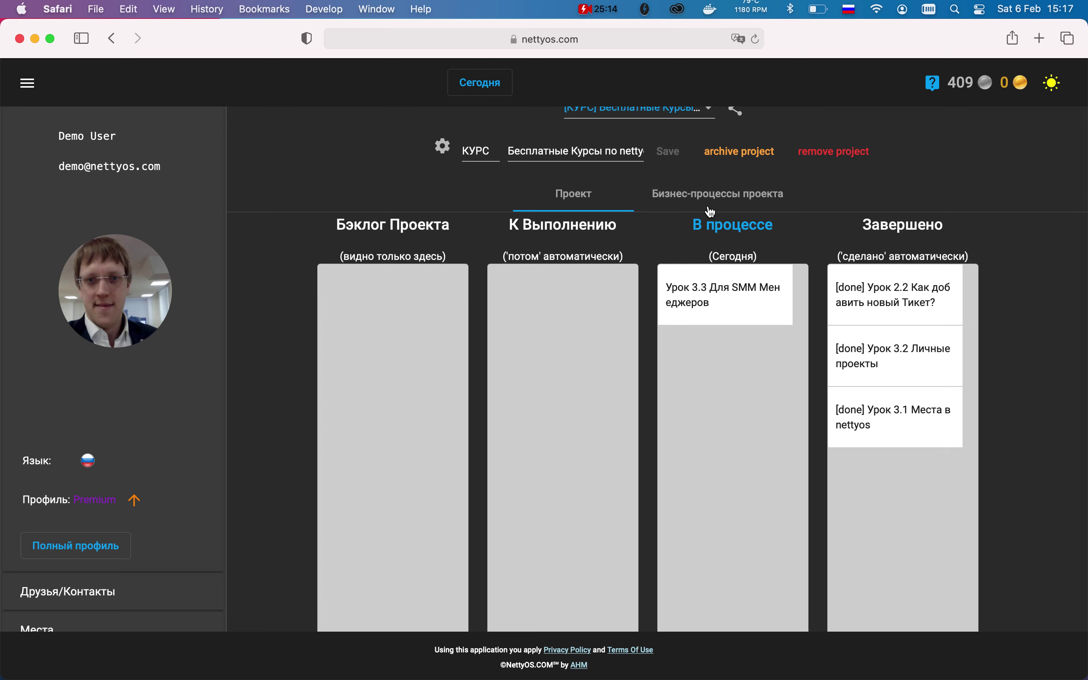
pyautogui.scroll(2, 691, 146)
pyautogui.click(686, 146)
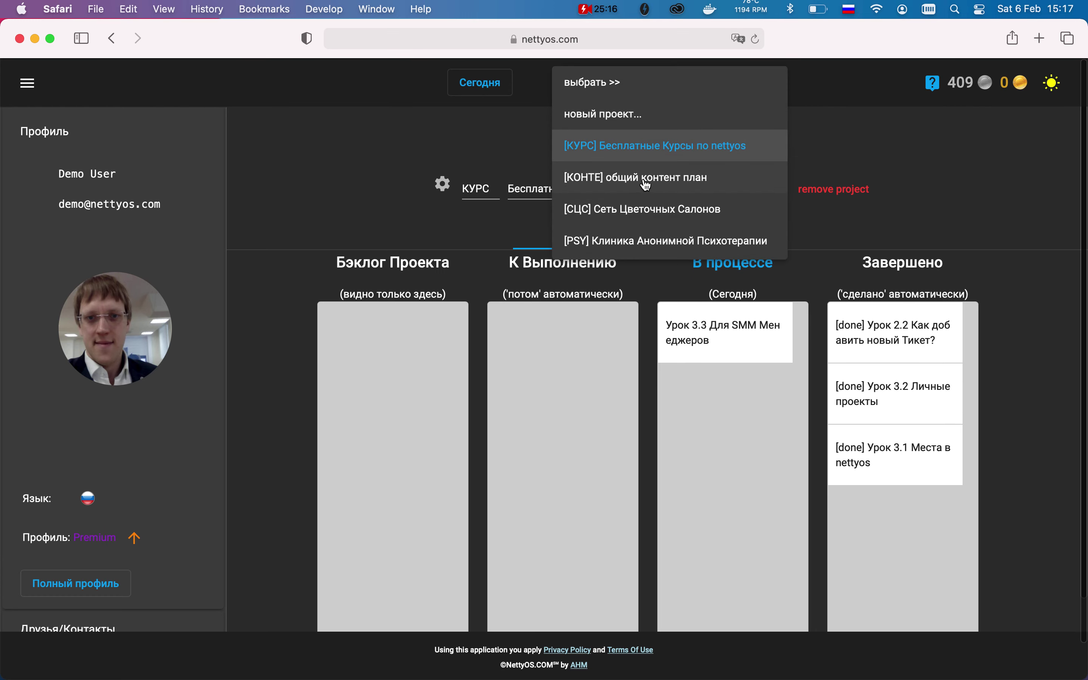
pyautogui.click(660, 241)
pyautogui.moveTo(558, 323); pyautogui.dragTo(720, 325)
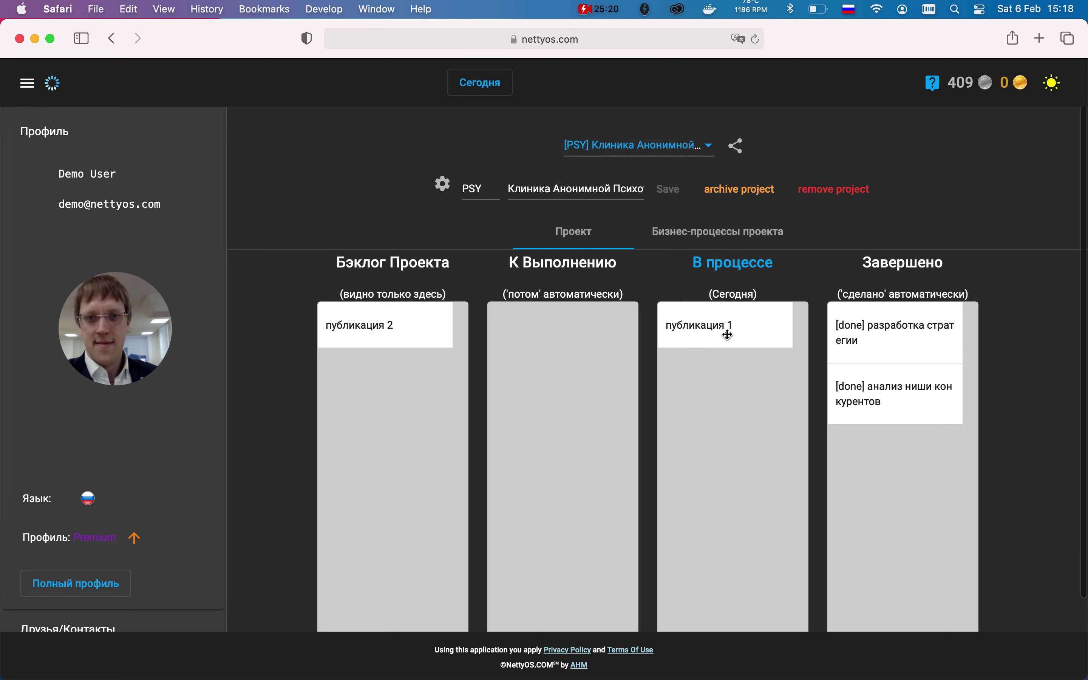
pyautogui.click(483, 89)
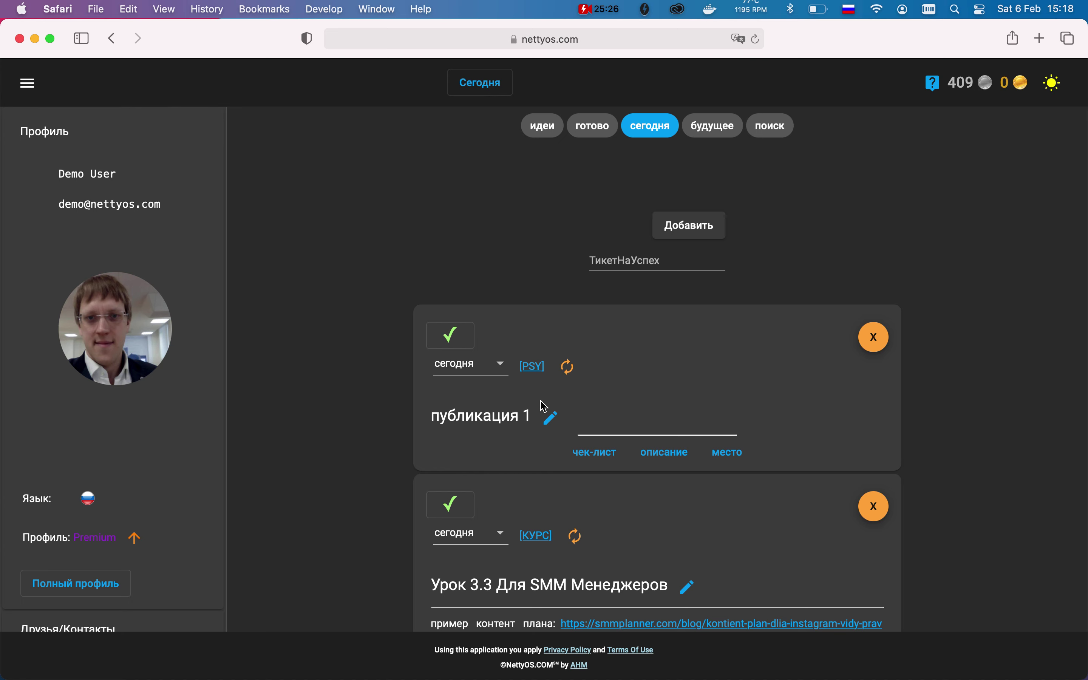
# Open the business process of the project общий контент план and examine its stages down to выложить-во-все-сети
pyautogui.click(532, 367)
pyautogui.click(632, 160)
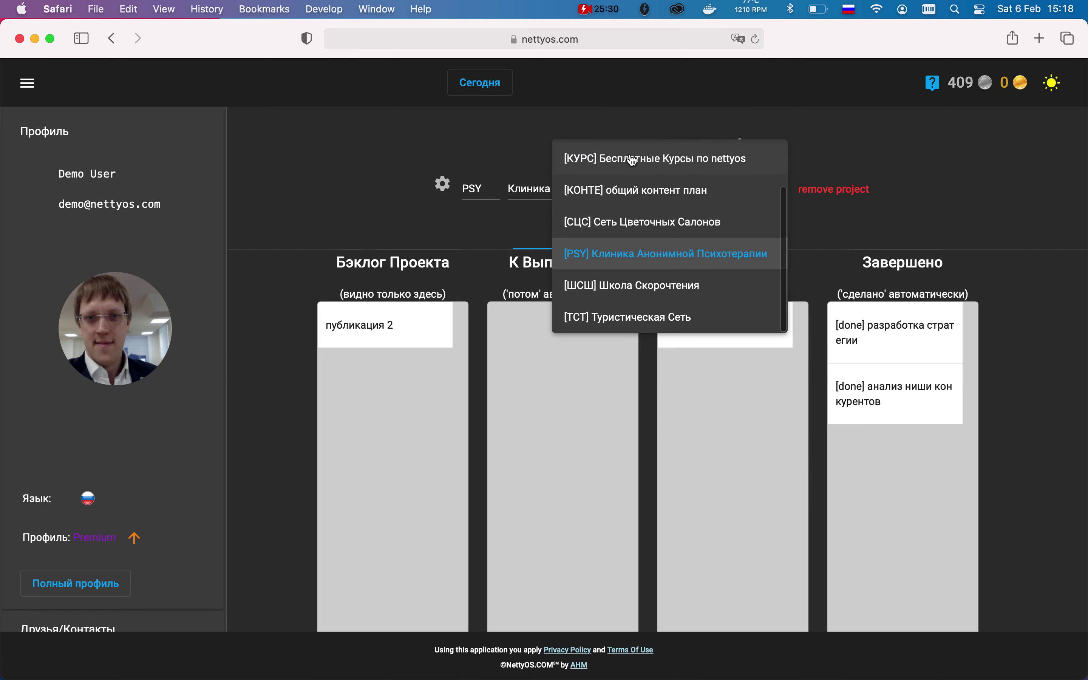
pyautogui.click(646, 197)
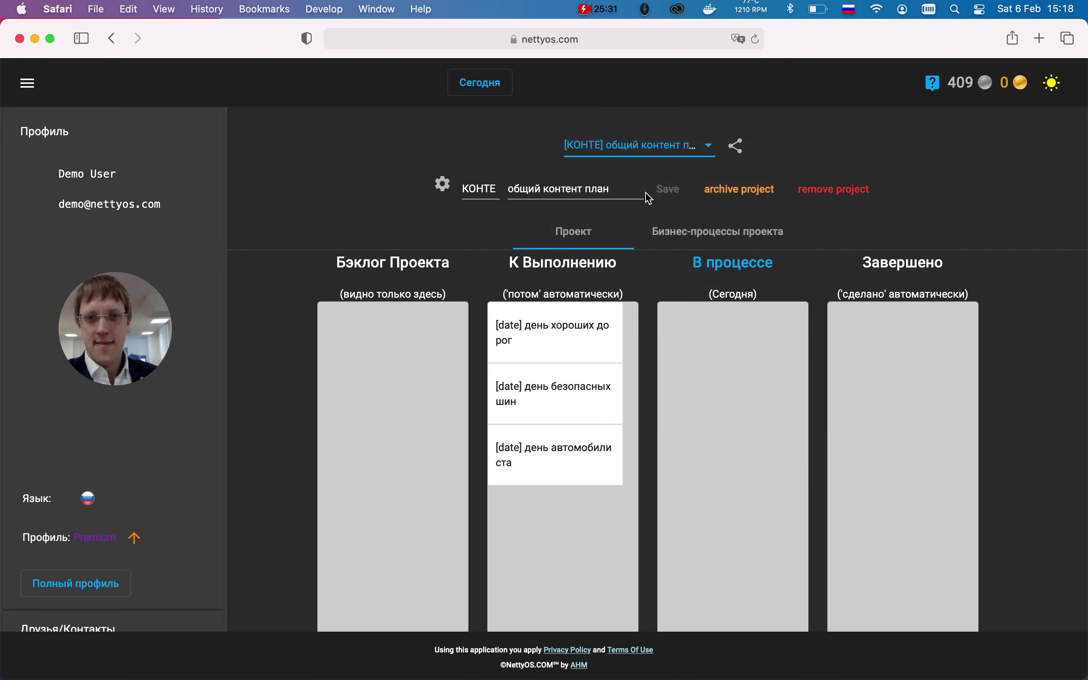
pyautogui.click(710, 242)
pyautogui.scroll(-7, 665, 472)
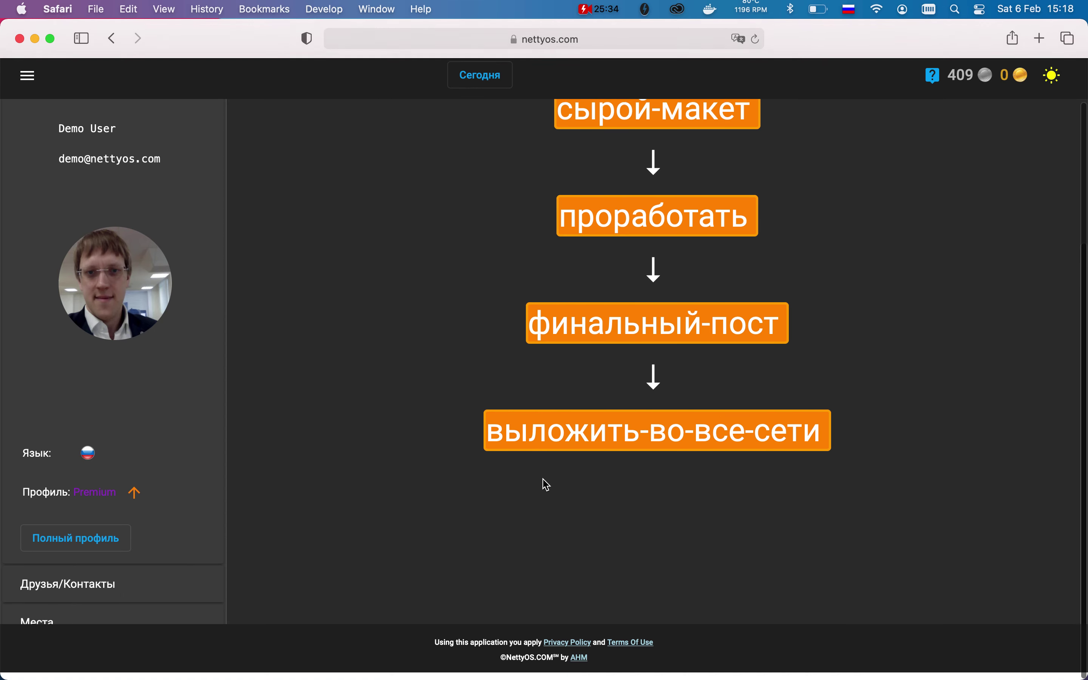
pyautogui.moveTo(488, 441); pyautogui.dragTo(828, 442)
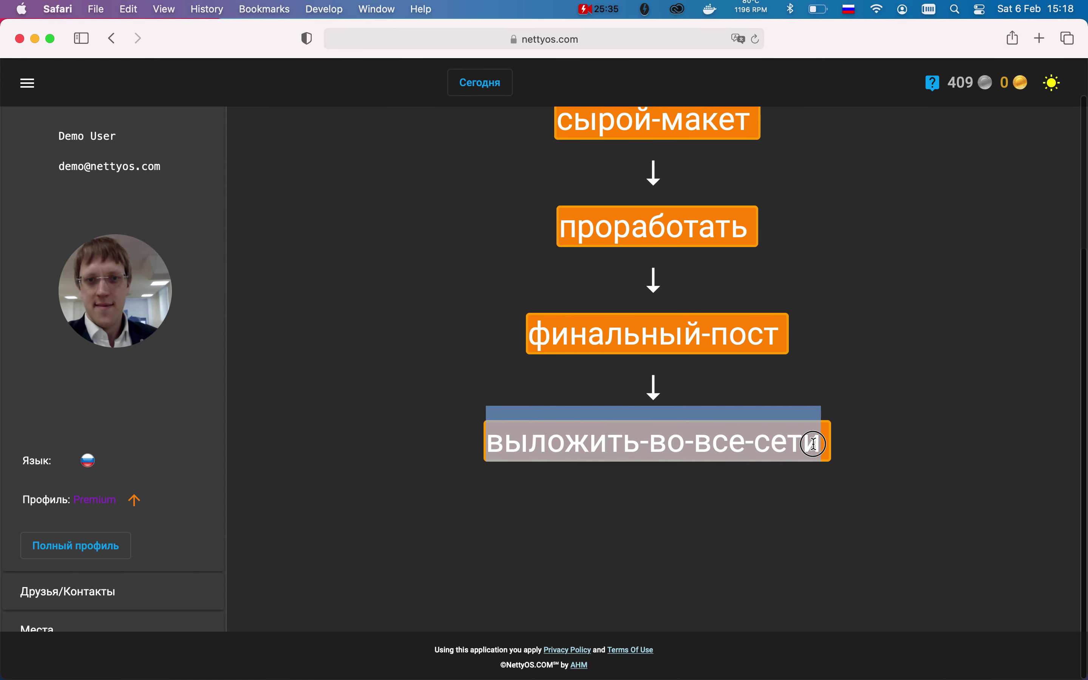
# Mark today's ticket публикация 1 as done and check off наполнение страниц: вк, инстаграм, тикток, ФБ, youtube in the Урок 3.3 ticket
pyautogui.click(884, 442)
pyautogui.scroll(10, 855, 432)
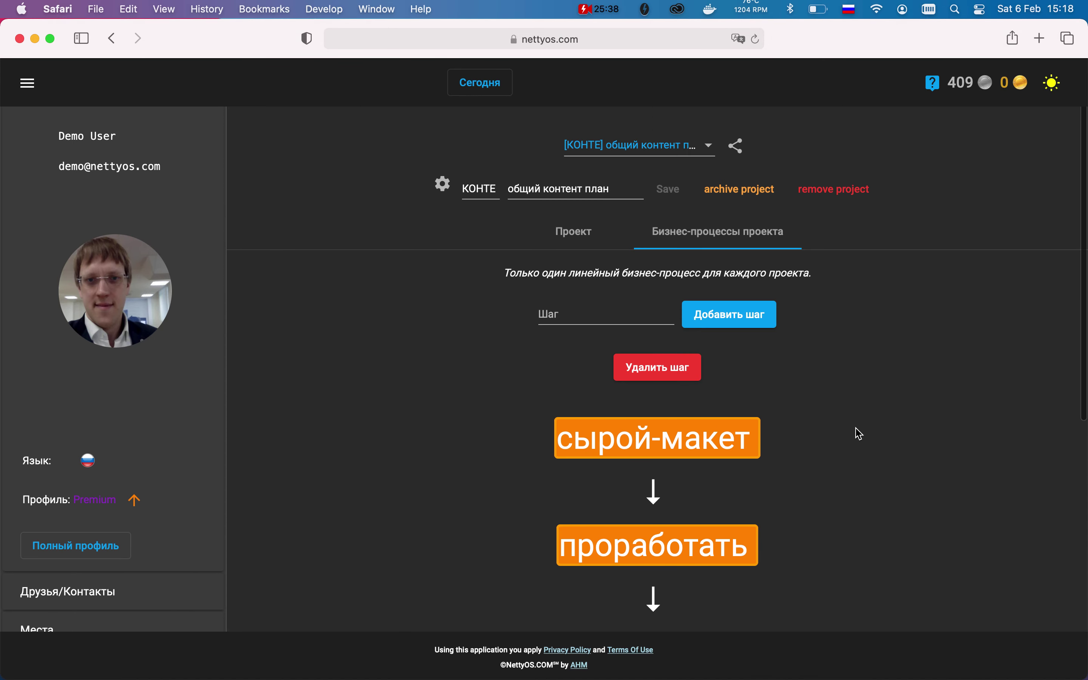
pyautogui.click(484, 87)
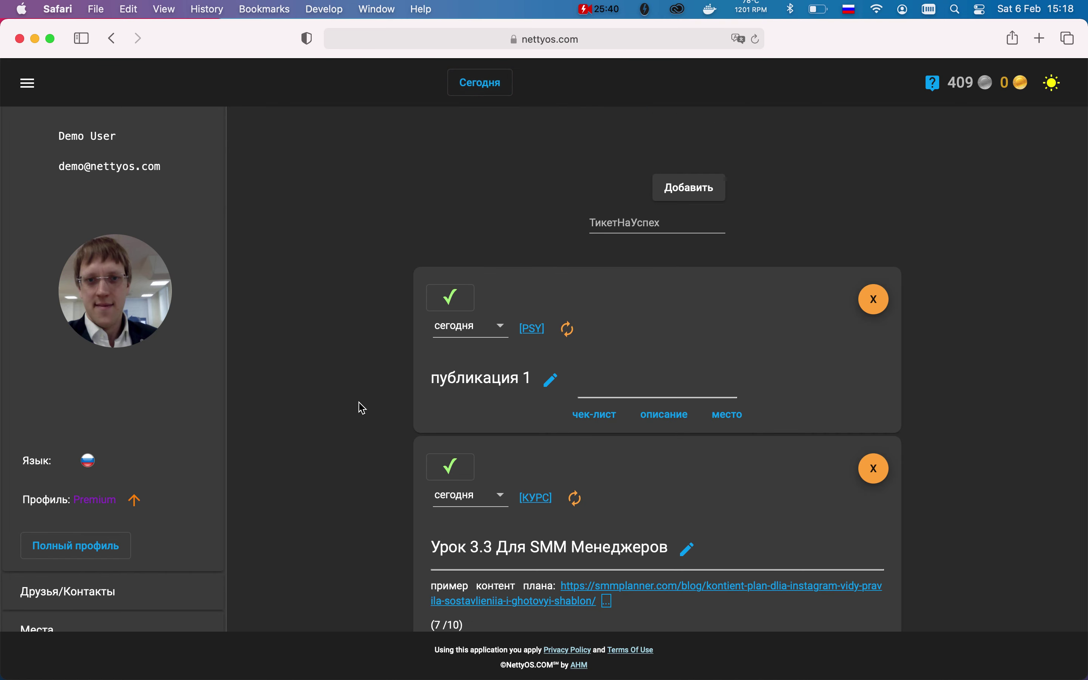
pyautogui.scroll(-2, 359, 405)
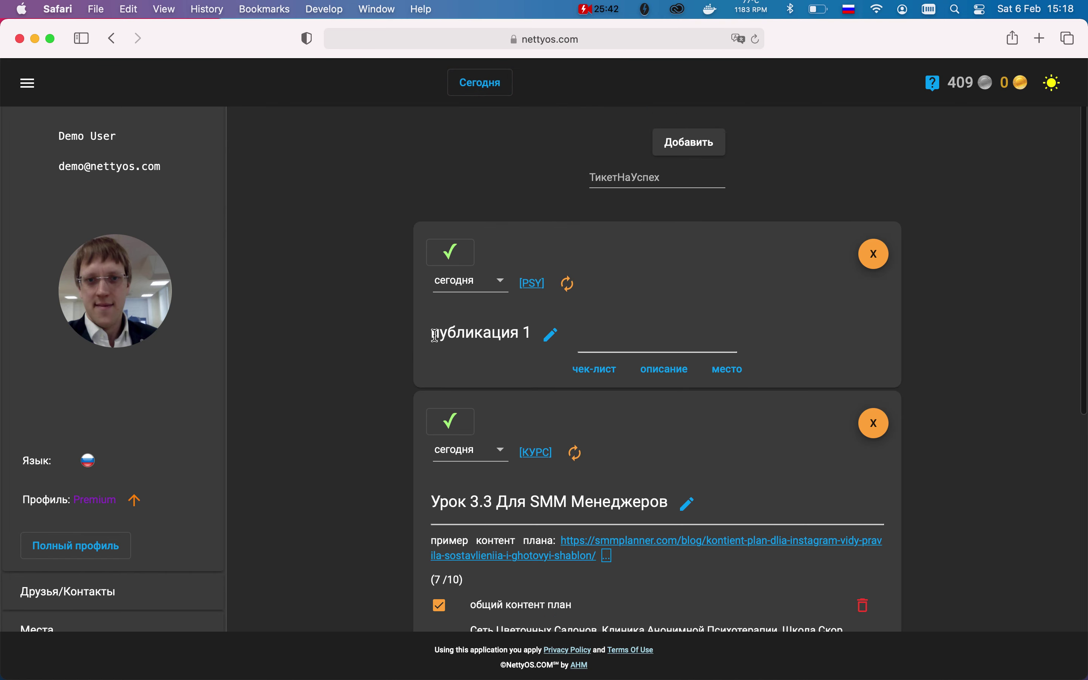
pyautogui.click(450, 252)
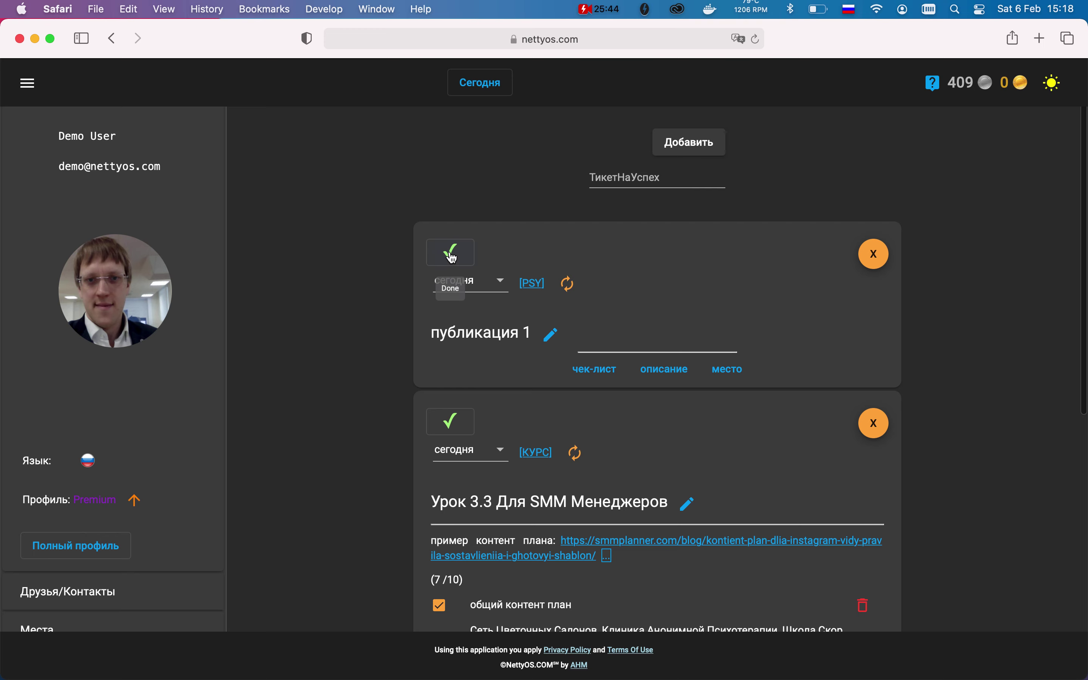
pyautogui.scroll(-5, 385, 276)
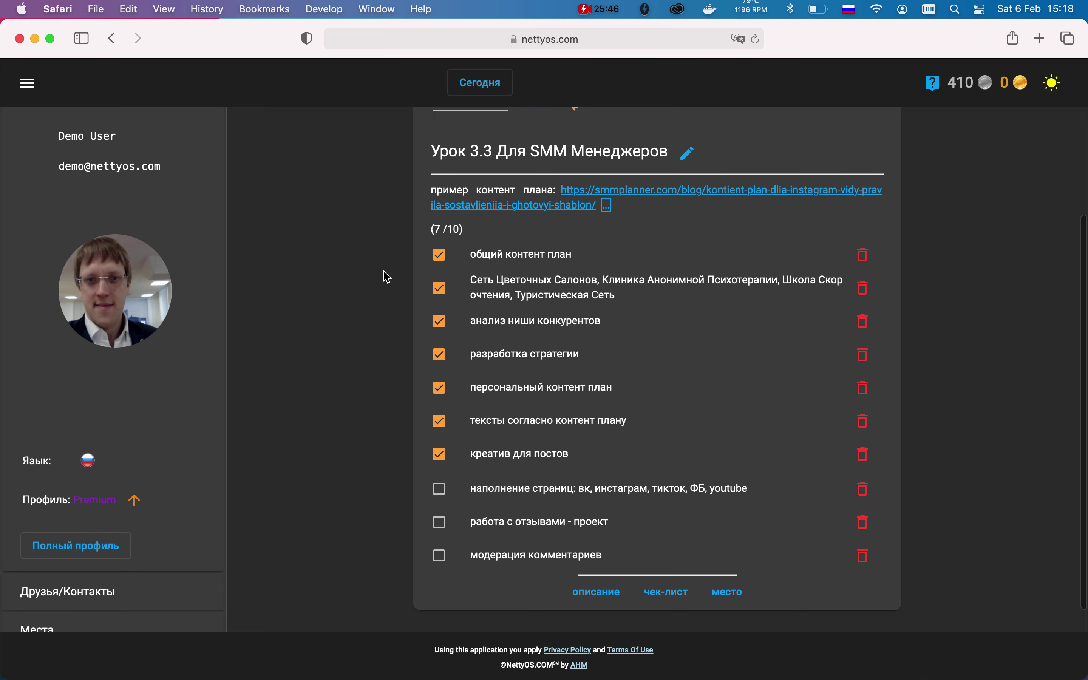
pyautogui.click(440, 491)
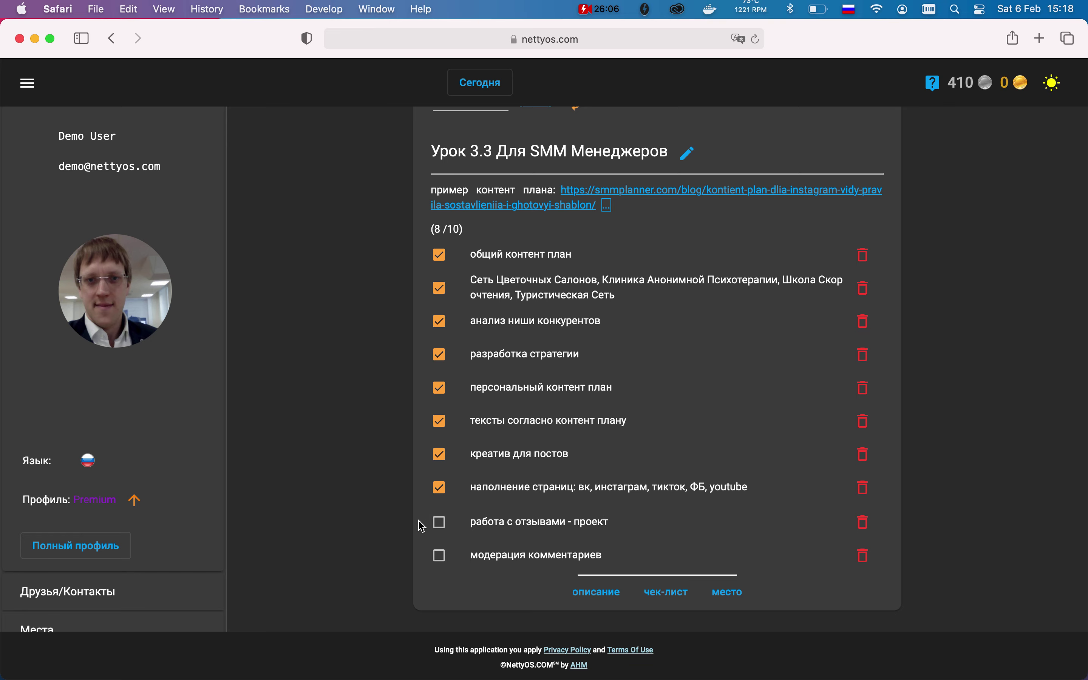
# Add three tickets for today: фидбэк1 положительный, фидбэк 2 негативный and фидбэк 3 неадекватный
pyautogui.scroll(5, 396, 515)
pyautogui.click(635, 222)
pyautogui.write('фидбэк1')
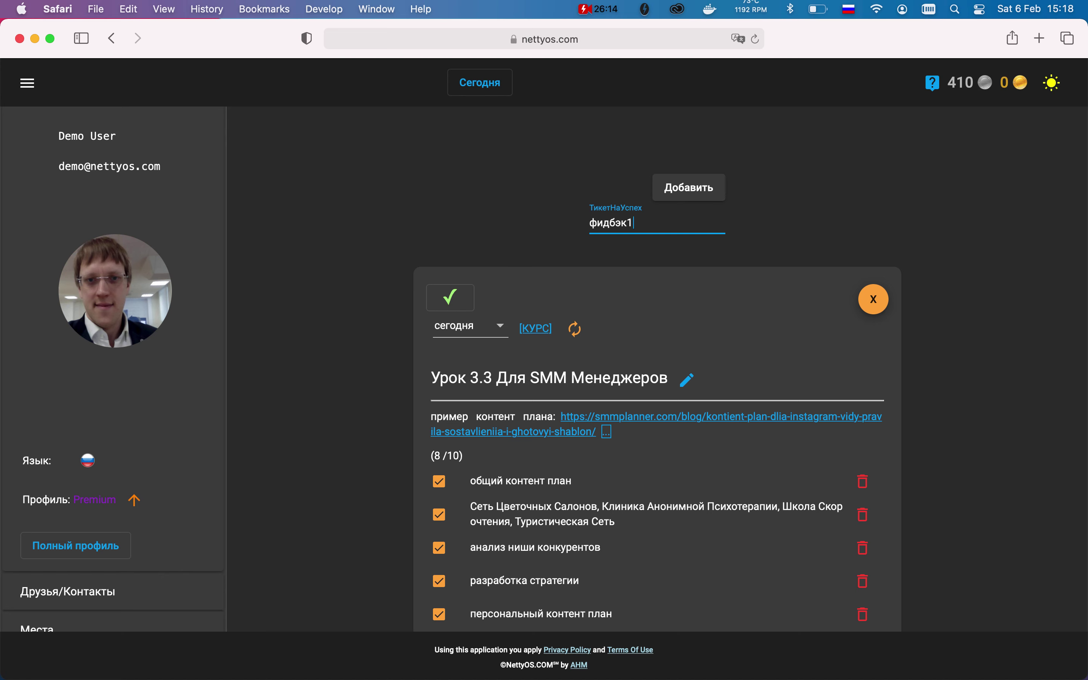
pyautogui.write('положительный')
pyautogui.press('Return')
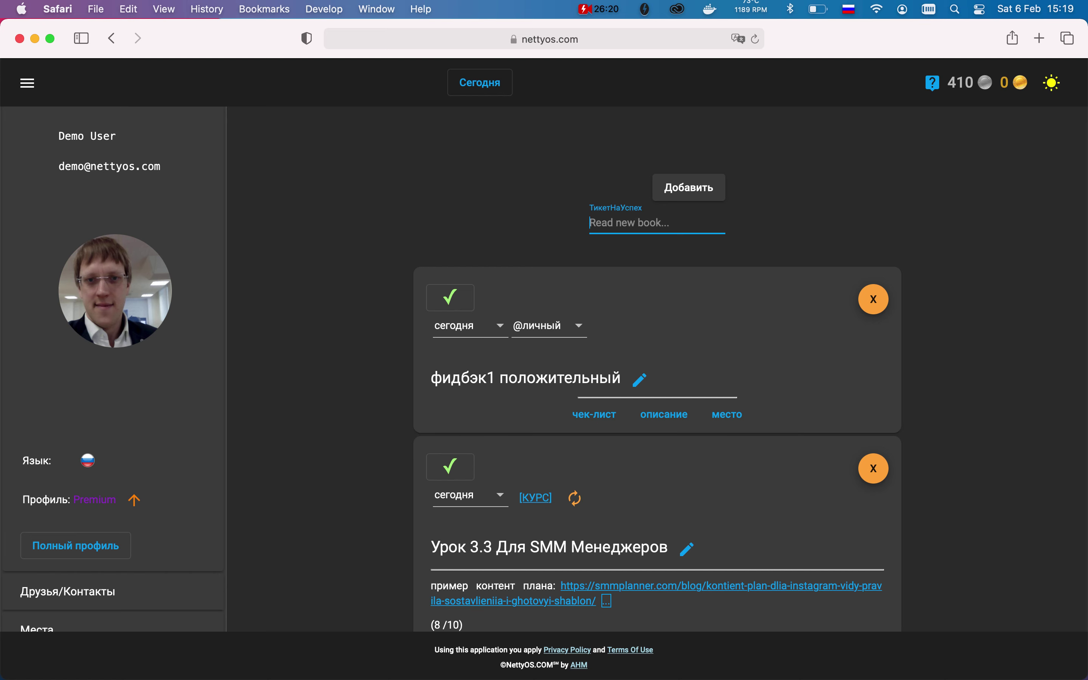
pyautogui.write('фидбэк 2 негативный')
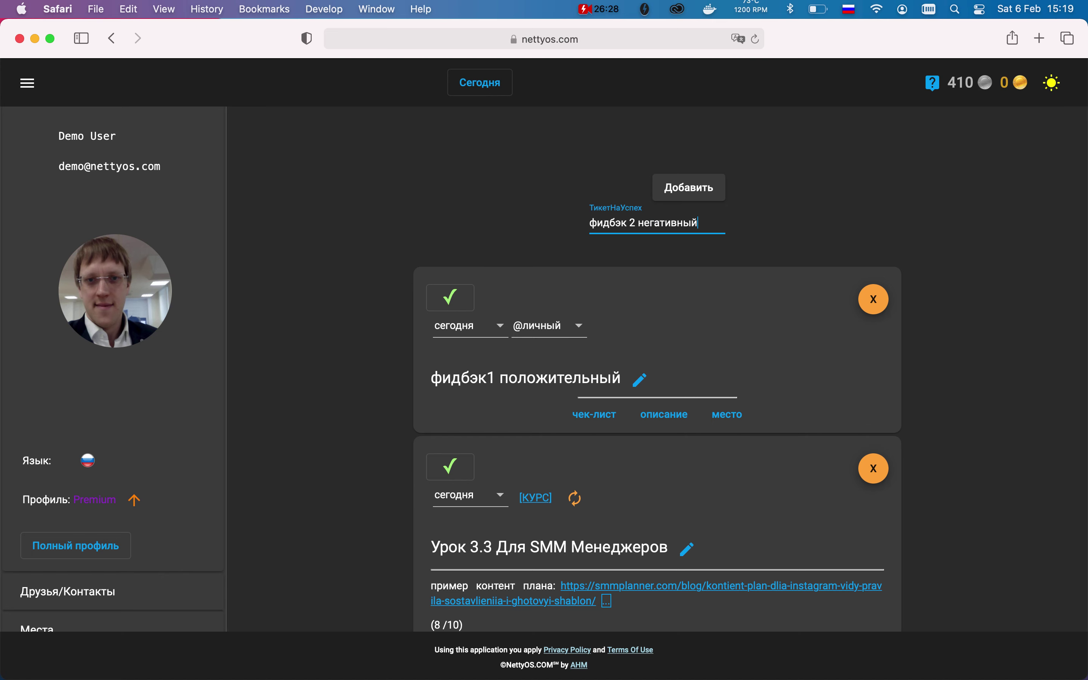
pyautogui.press('Return')
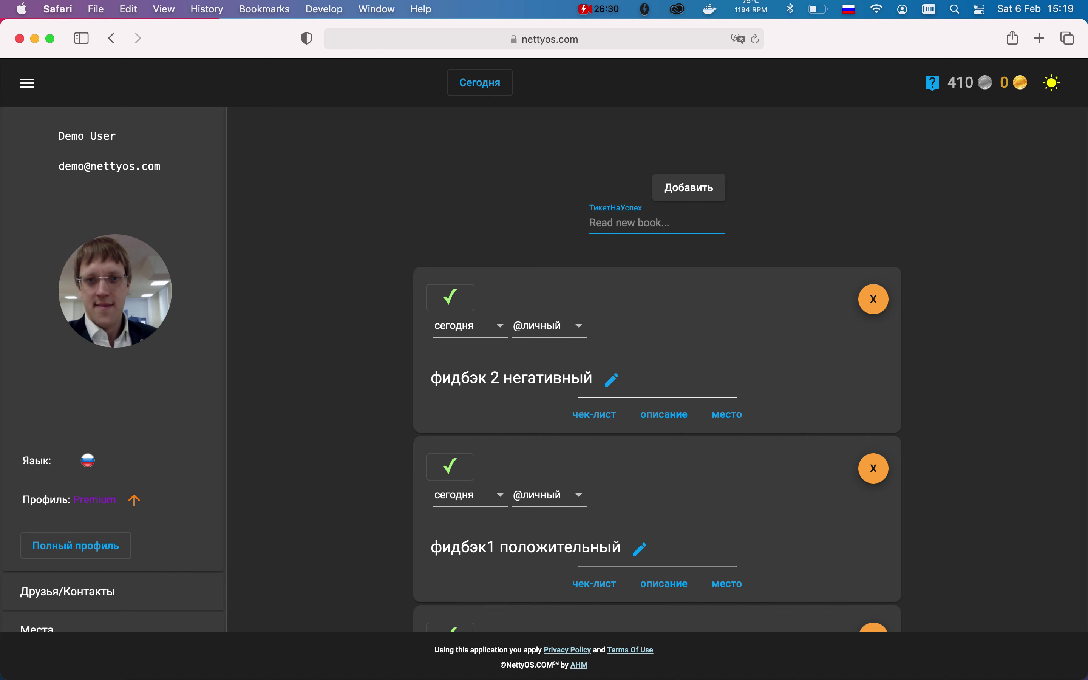
pyautogui.write('фидбэк 3 неадекватный')
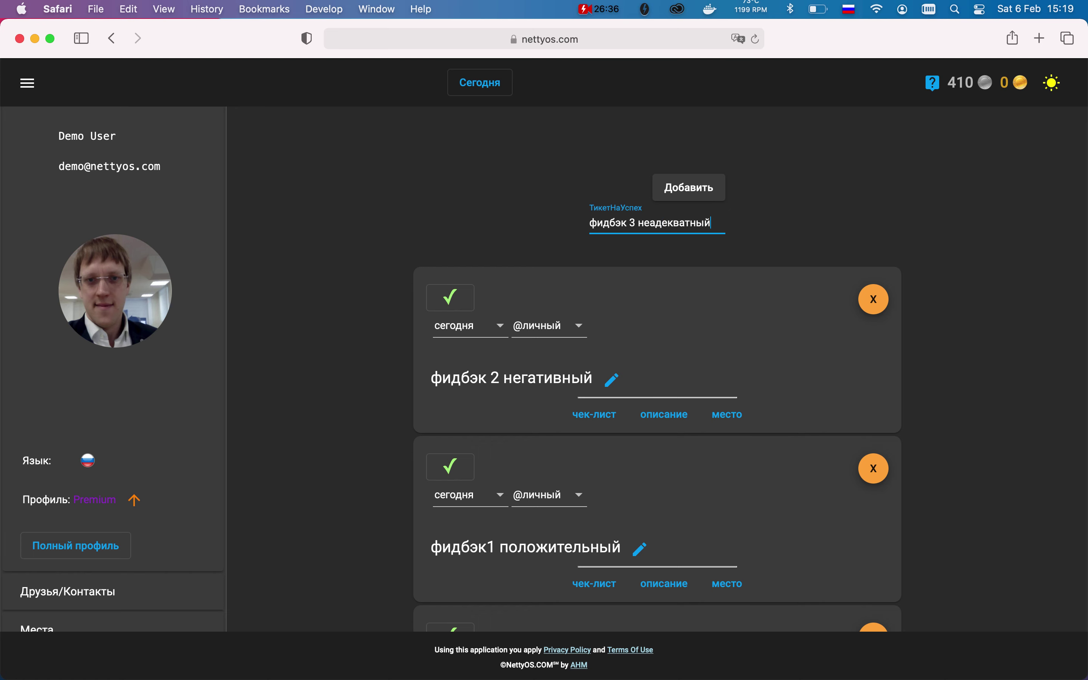
pyautogui.press('Return')
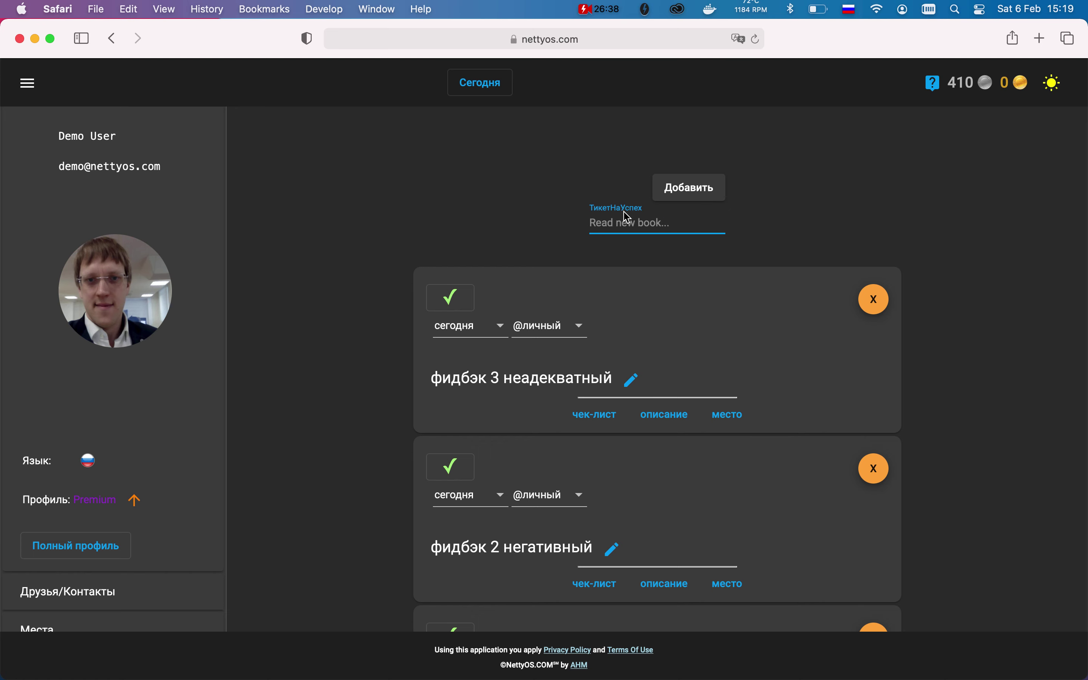
# Start a new personal project and name it Обработка Фидбэка
pyautogui.scroll(-5, 386, 398)
pyautogui.scroll(-12, 386, 399)
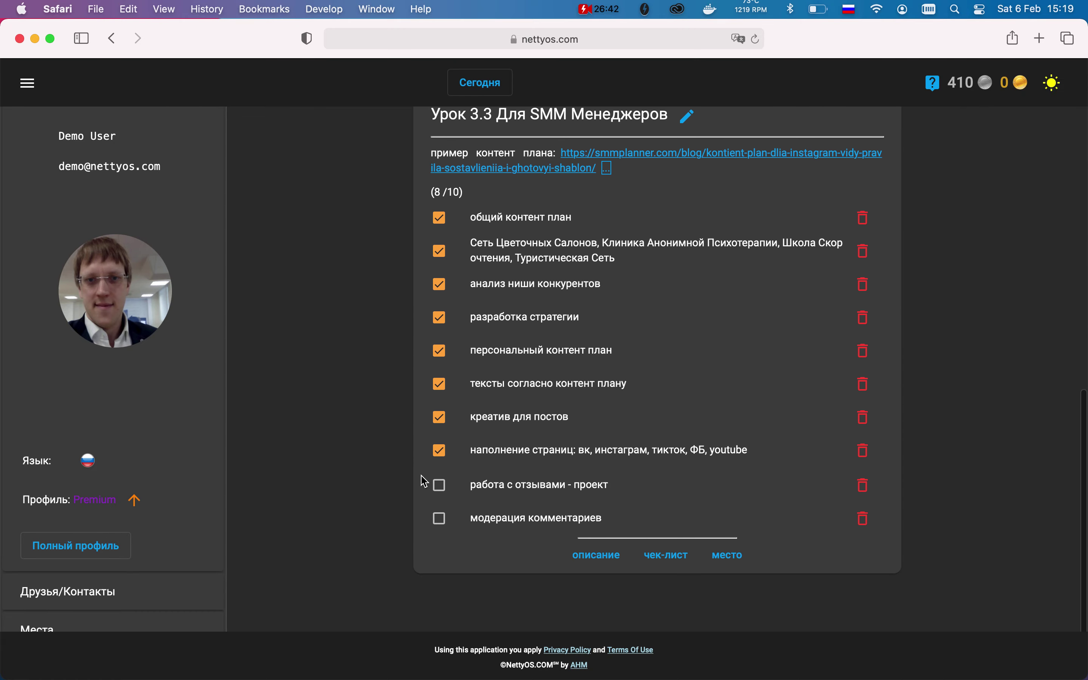
pyautogui.scroll(15, 404, 474)
pyautogui.scroll(-1, 498, 375)
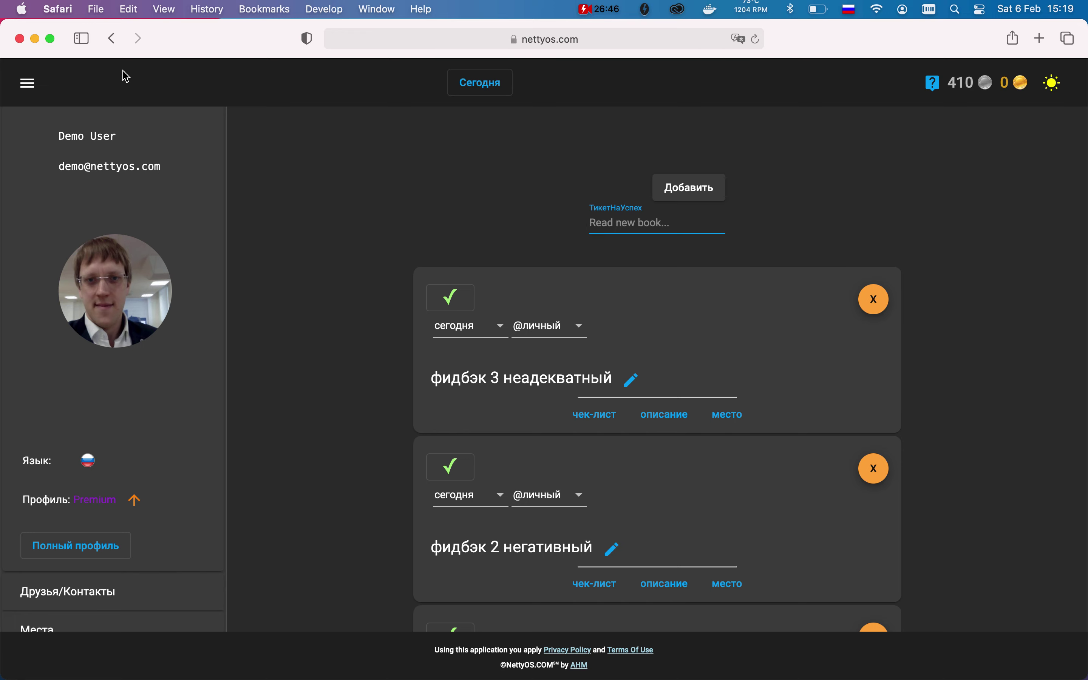
pyautogui.click(27, 82)
pyautogui.click(49, 303)
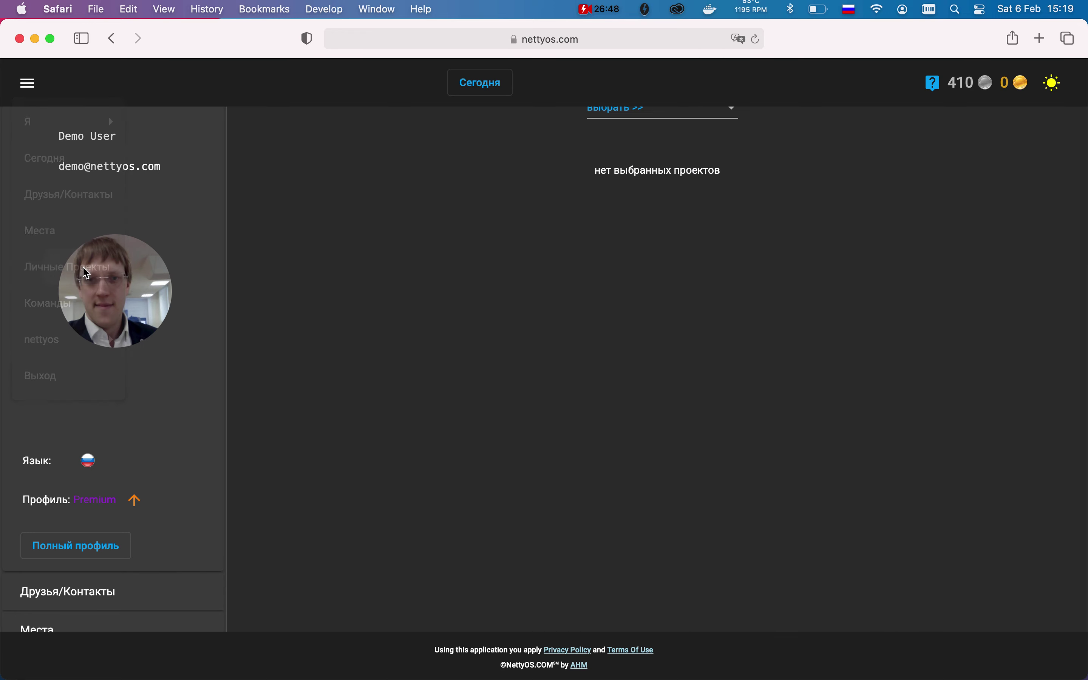
pyautogui.click(630, 153)
pyautogui.click(637, 185)
pyautogui.click(553, 227)
pyautogui.write('Обработка Фидбэка')
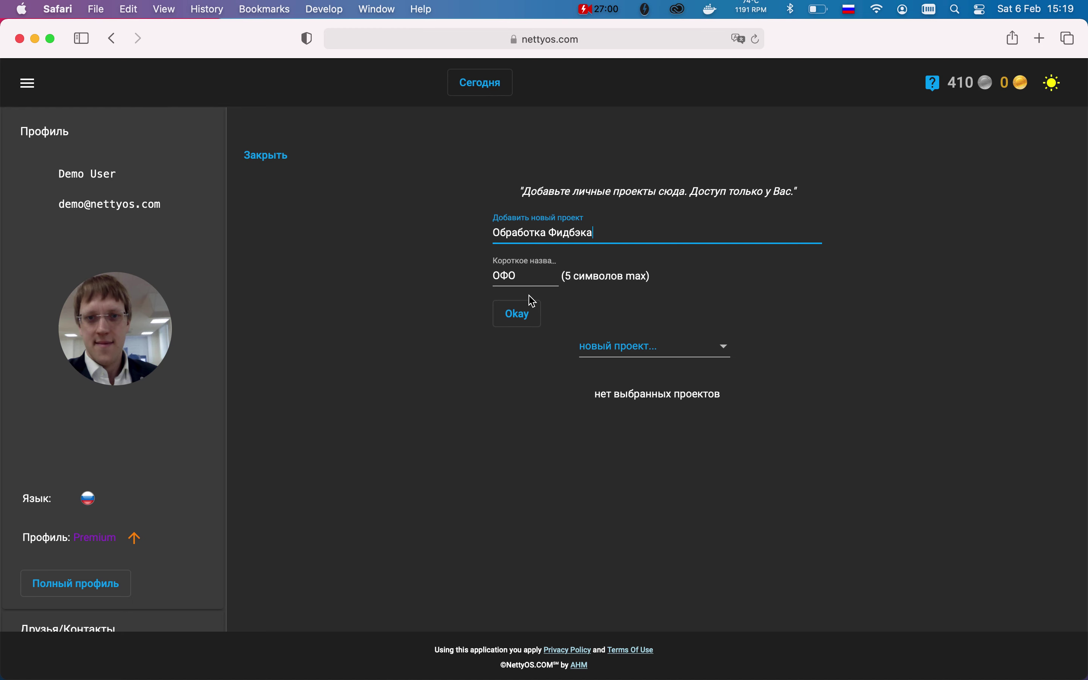
# Set the new project's short name to ФИД and create the project
pyautogui.click(533, 273)
pyautogui.doubleClick(525, 277)
pyautogui.write('ФИД')
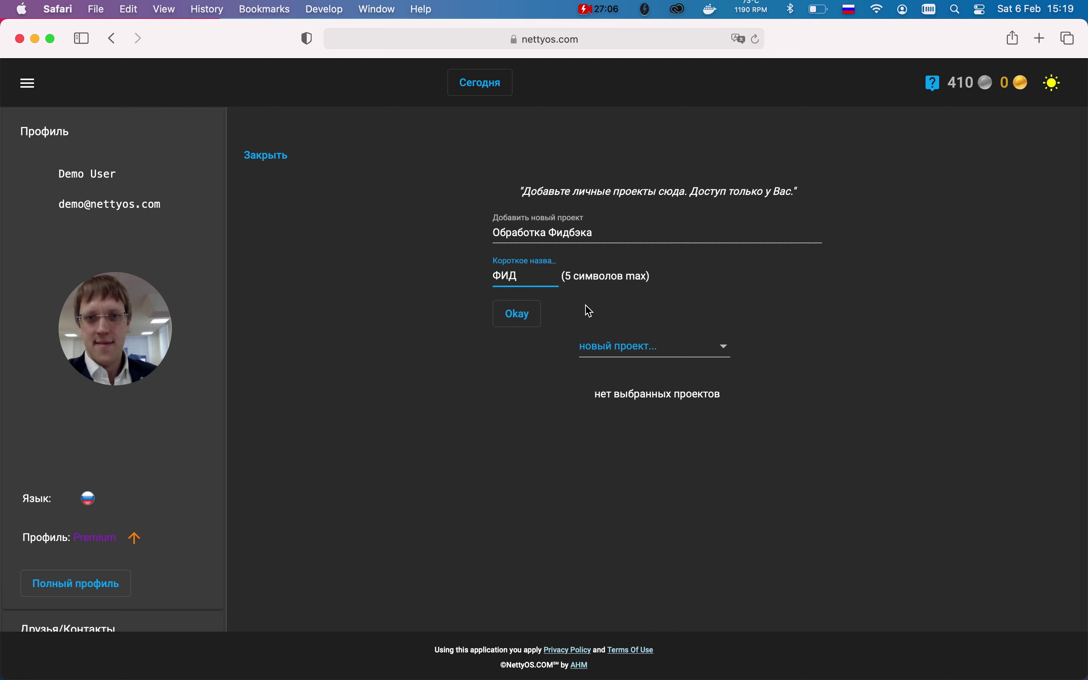
pyautogui.scroll(3, 585, 309)
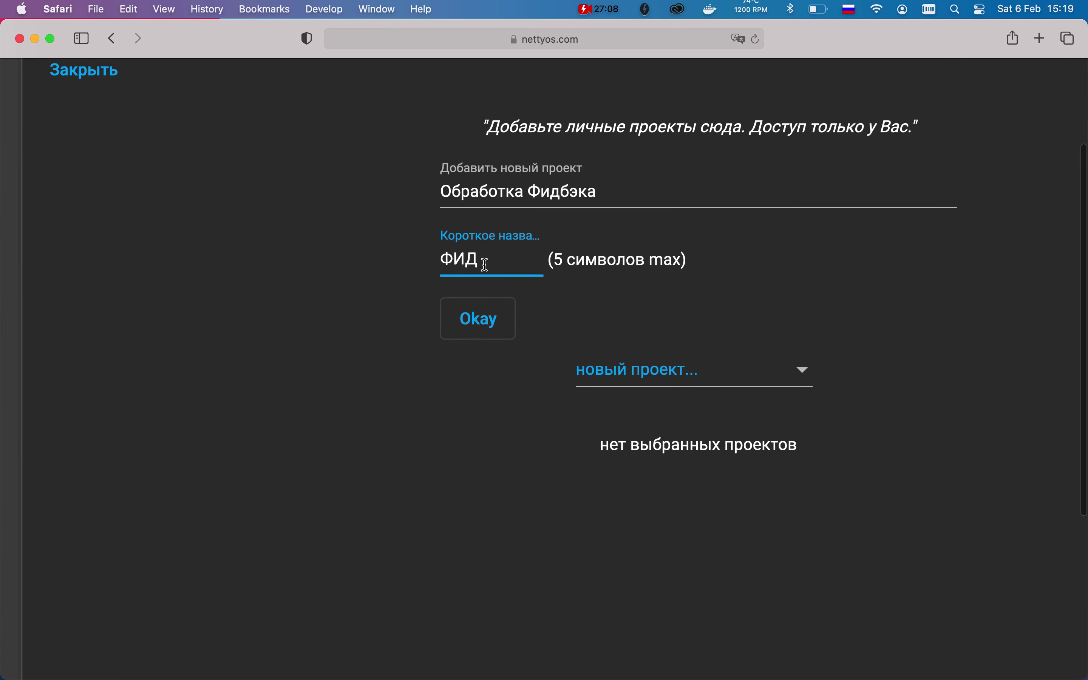
pyautogui.click(478, 316)
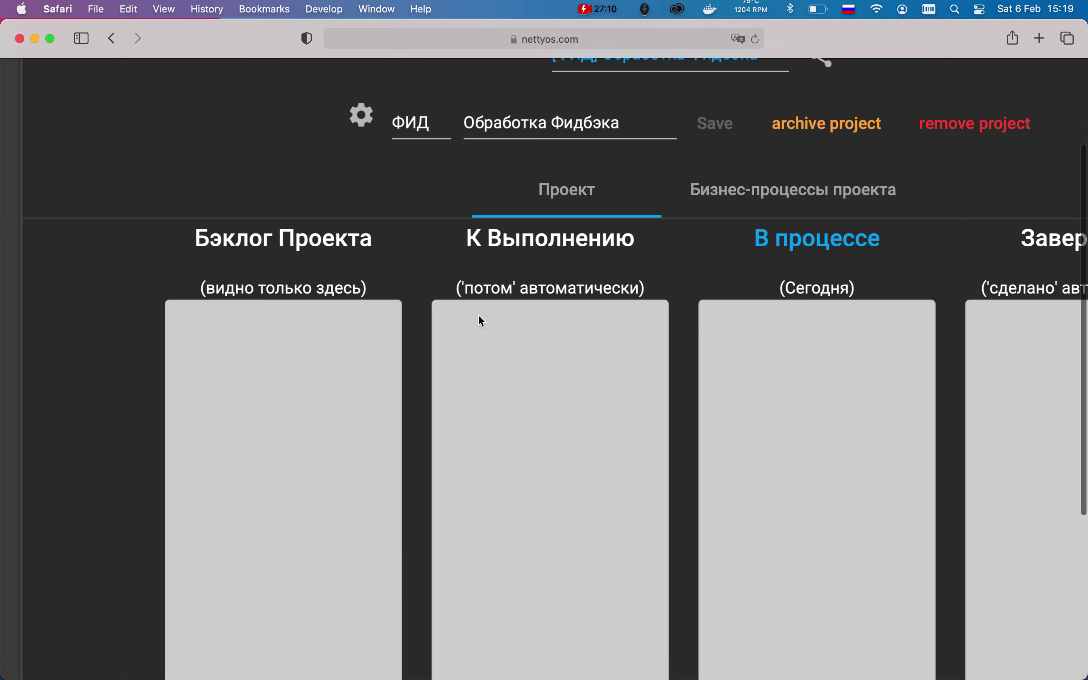
pyautogui.scroll(-3, 426, 314)
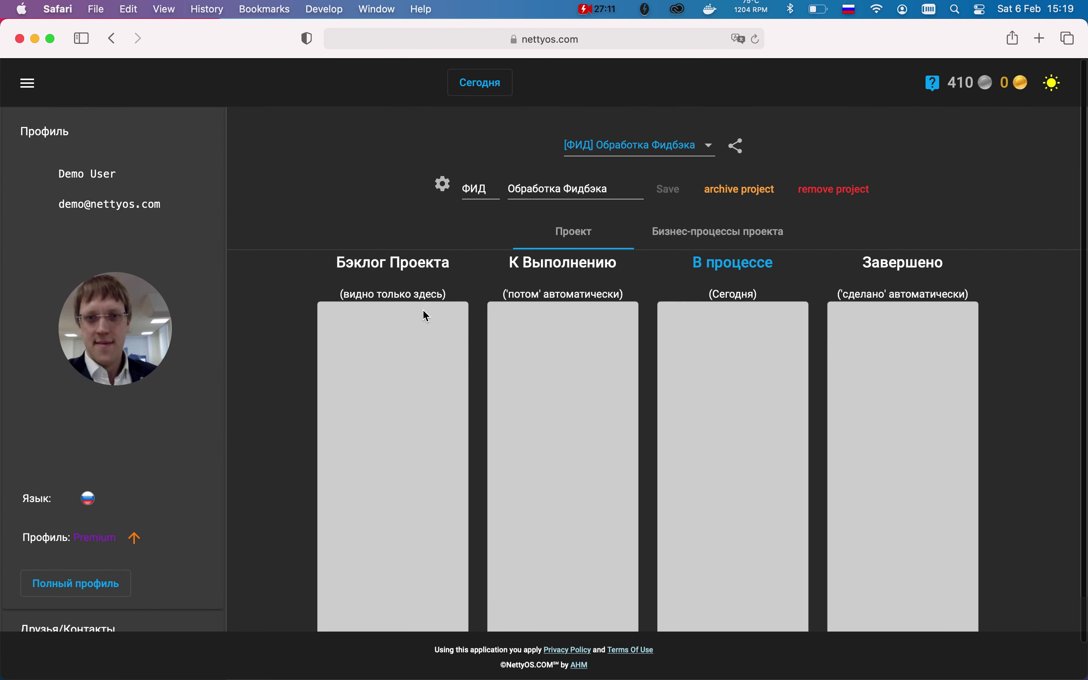
# Return to today's ticket list and attach фидбэк1 положительный to the project Обработка Фидбэка
pyautogui.click(483, 85)
pyautogui.scroll(-9, 391, 297)
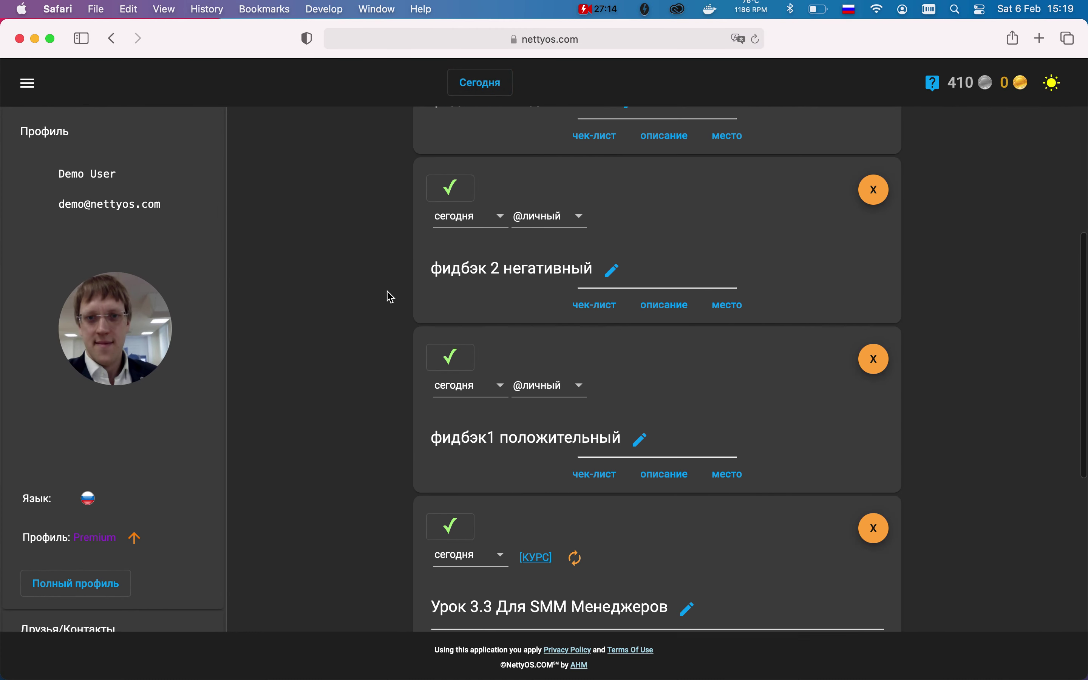
pyautogui.scroll(9, 391, 297)
pyautogui.scroll(-4, 390, 297)
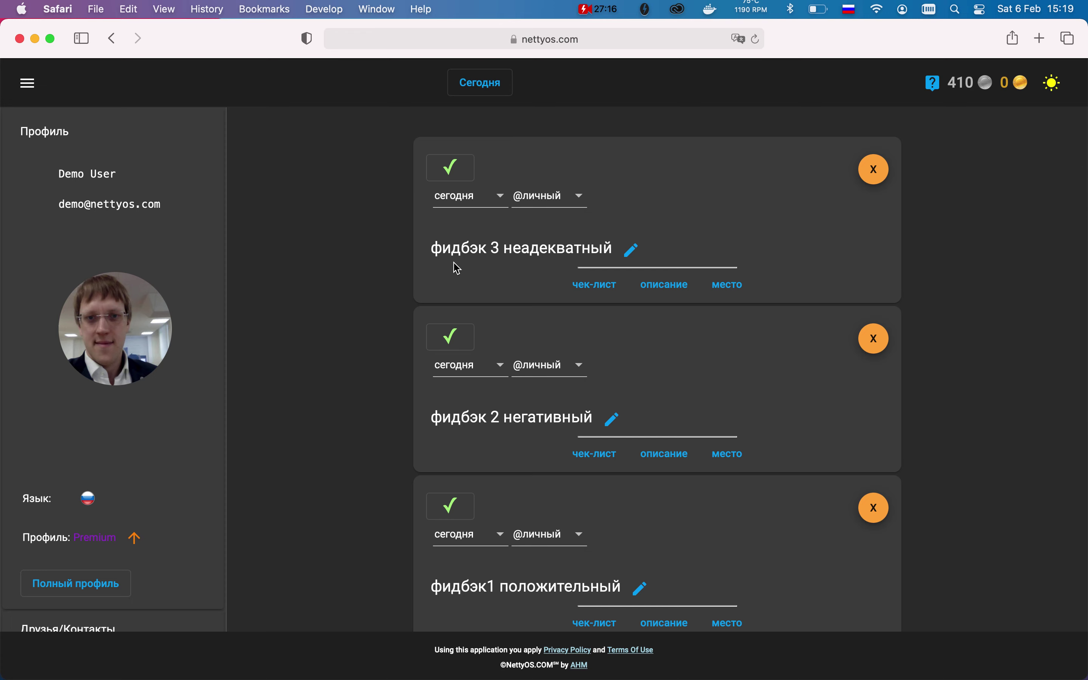
pyautogui.scroll(-2, 402, 457)
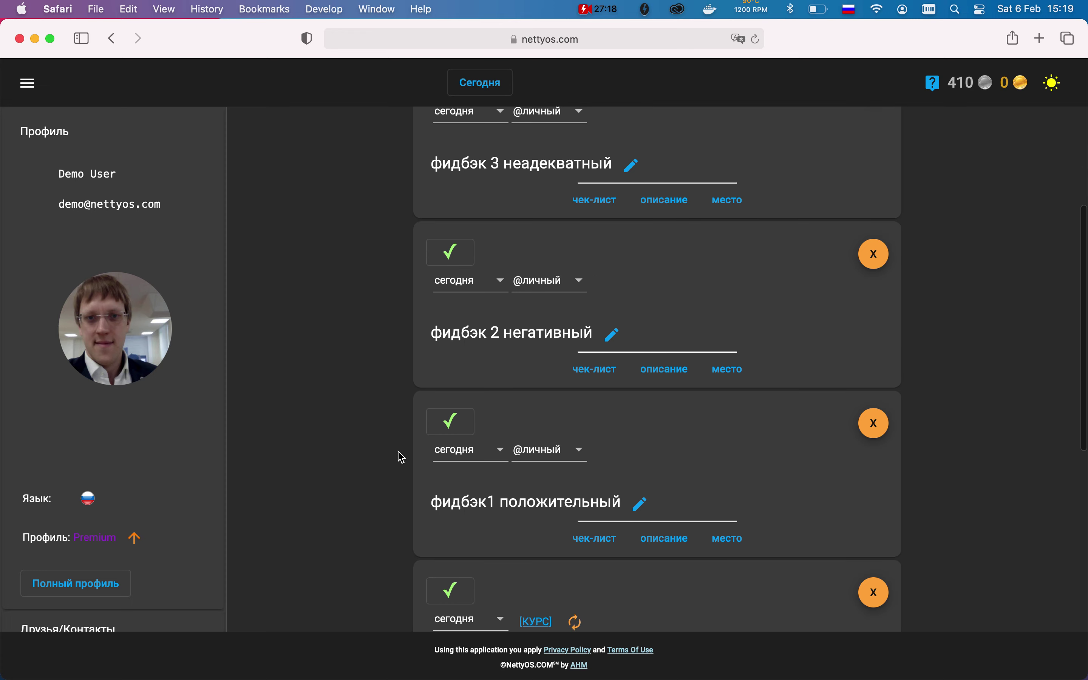
pyautogui.click(528, 463)
pyautogui.scroll(-5, 558, 540)
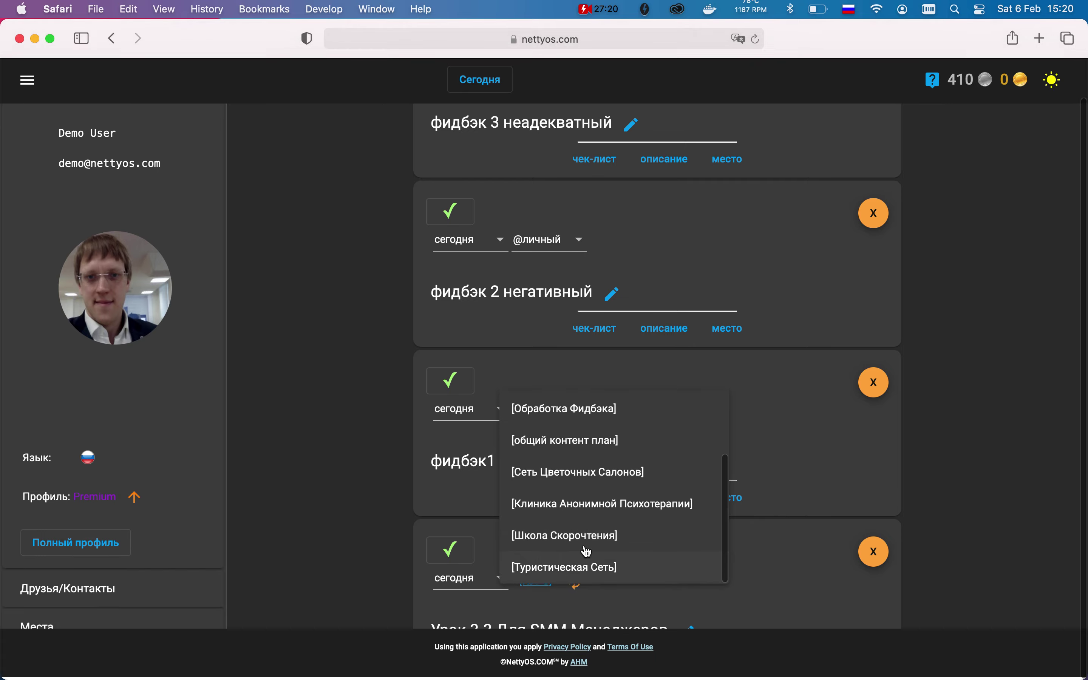
pyautogui.scroll(2, 614, 506)
pyautogui.click(564, 464)
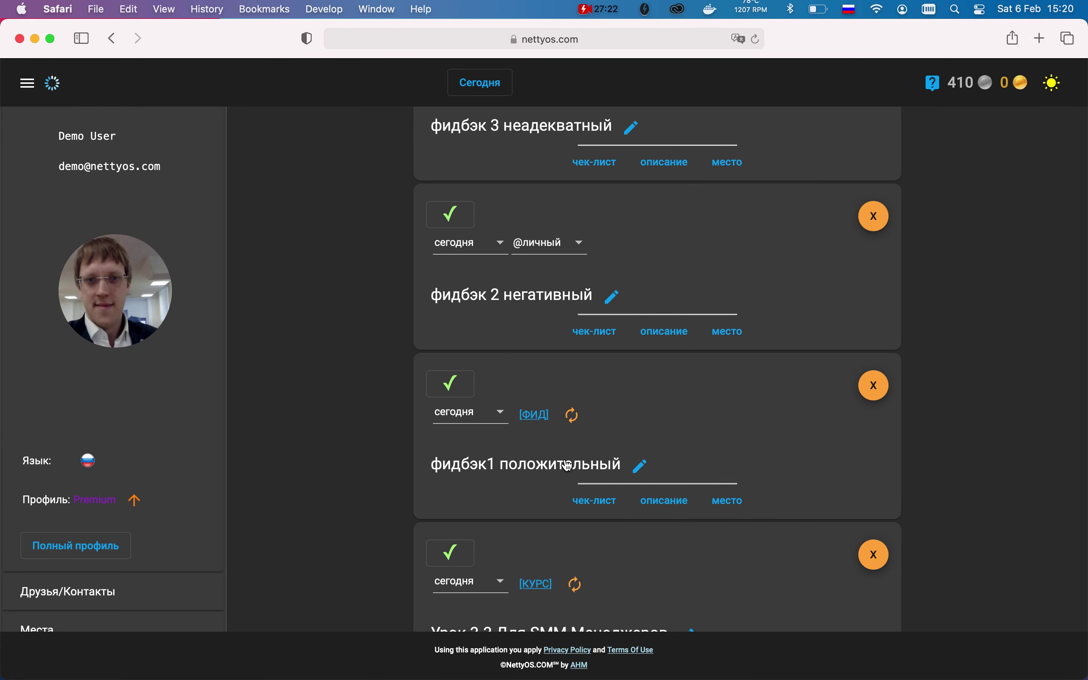
# Attach the tickets фидбэк 2 негативный and фидбэк 3 неадекватный to the project Обработка Фидбэка
pyautogui.click(544, 252)
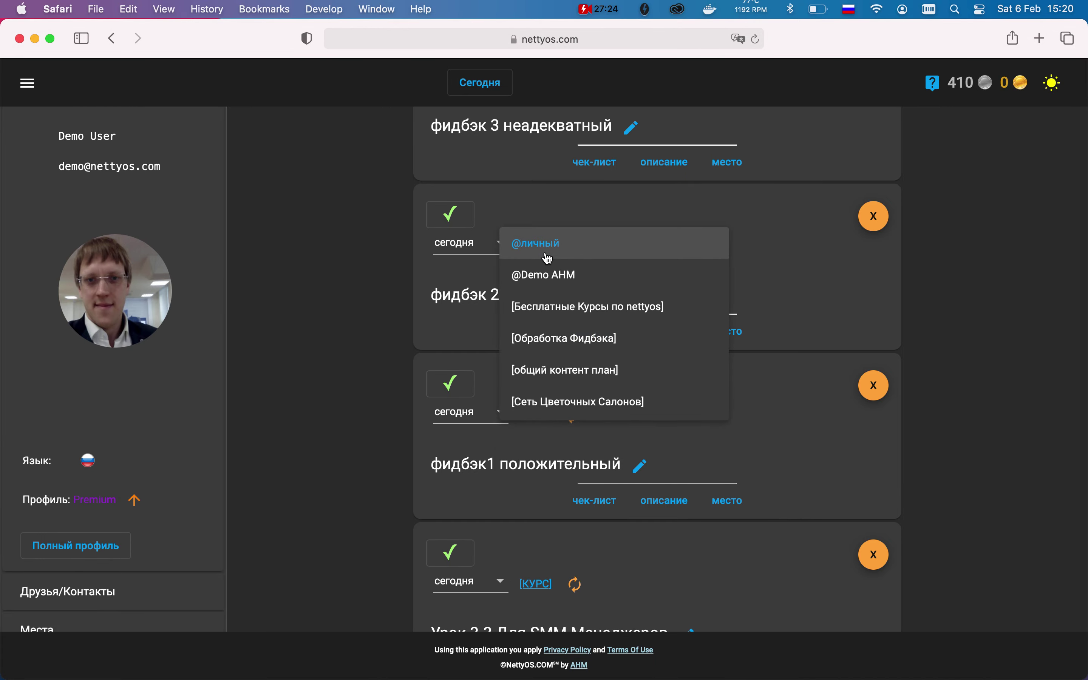
pyautogui.click(579, 339)
pyautogui.scroll(3, 558, 270)
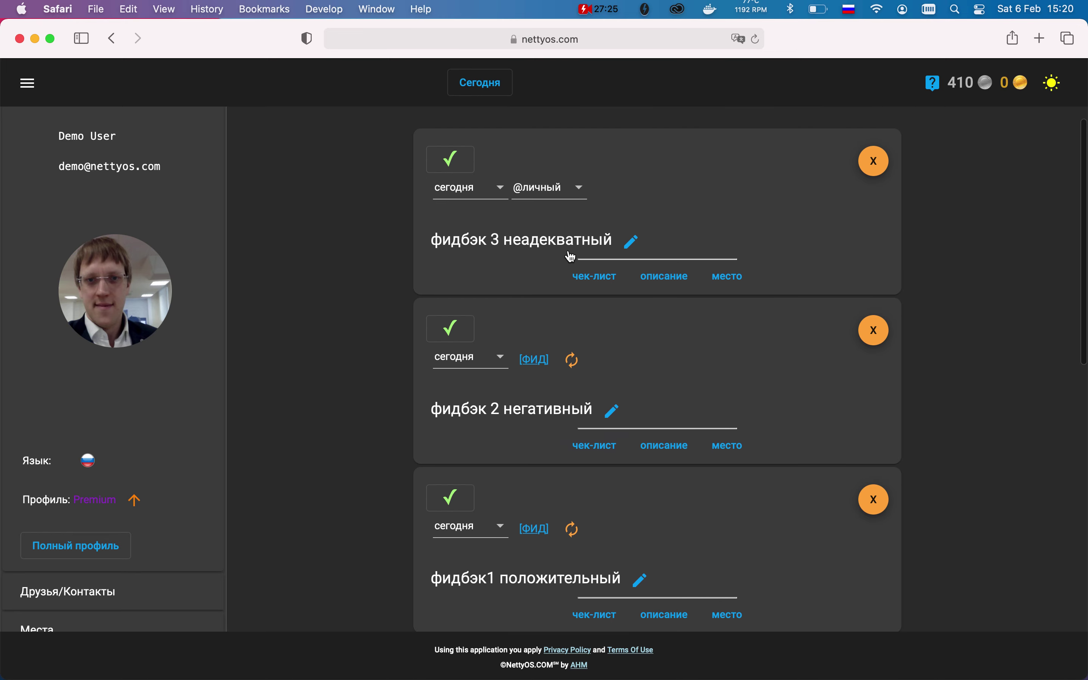
pyautogui.click(542, 182)
pyautogui.click(562, 283)
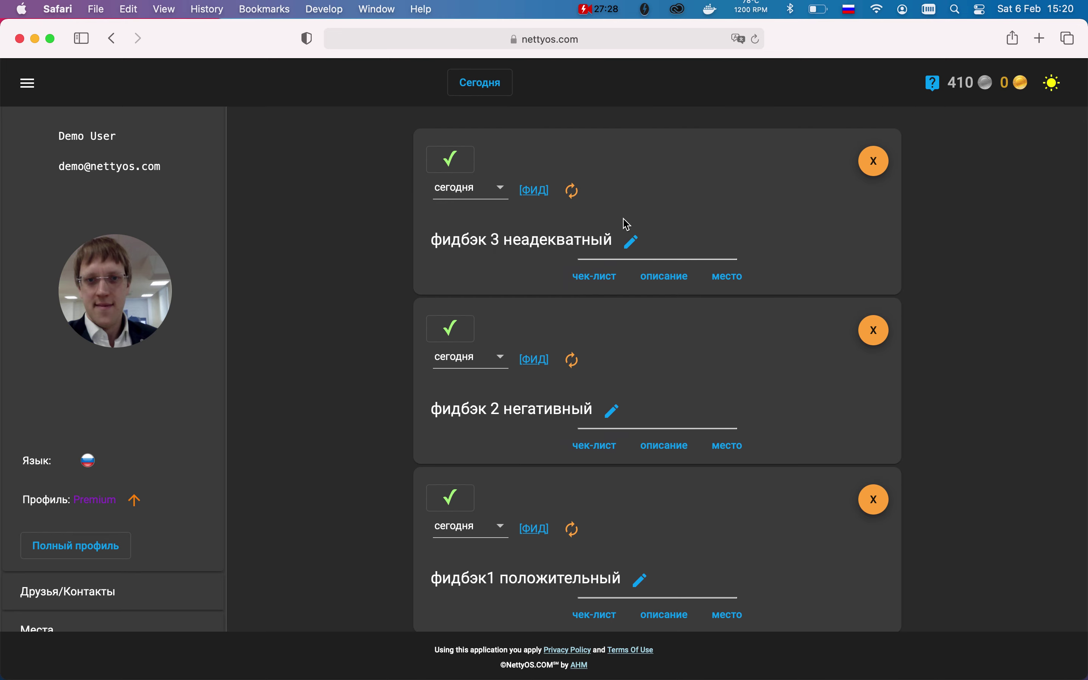
# Detach фидбэк 3 неадекватный from its project and reattach it to Обработка Фидбэка
pyautogui.scroll(3, 628, 224)
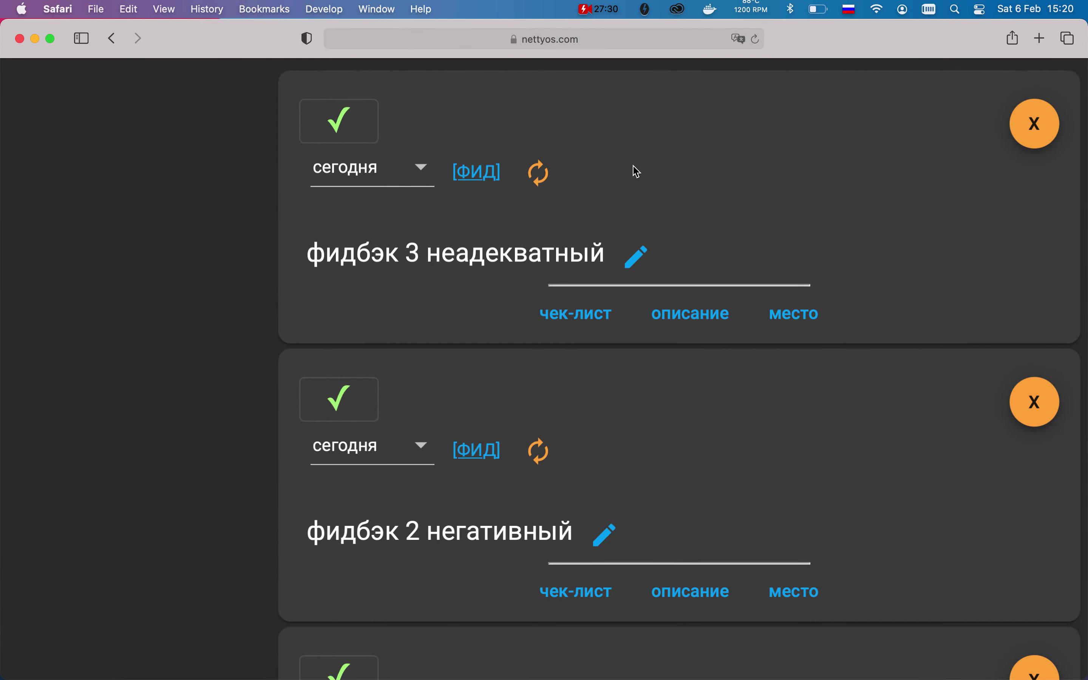
pyautogui.scroll(-3, 634, 170)
pyautogui.scroll(-3, 638, 171)
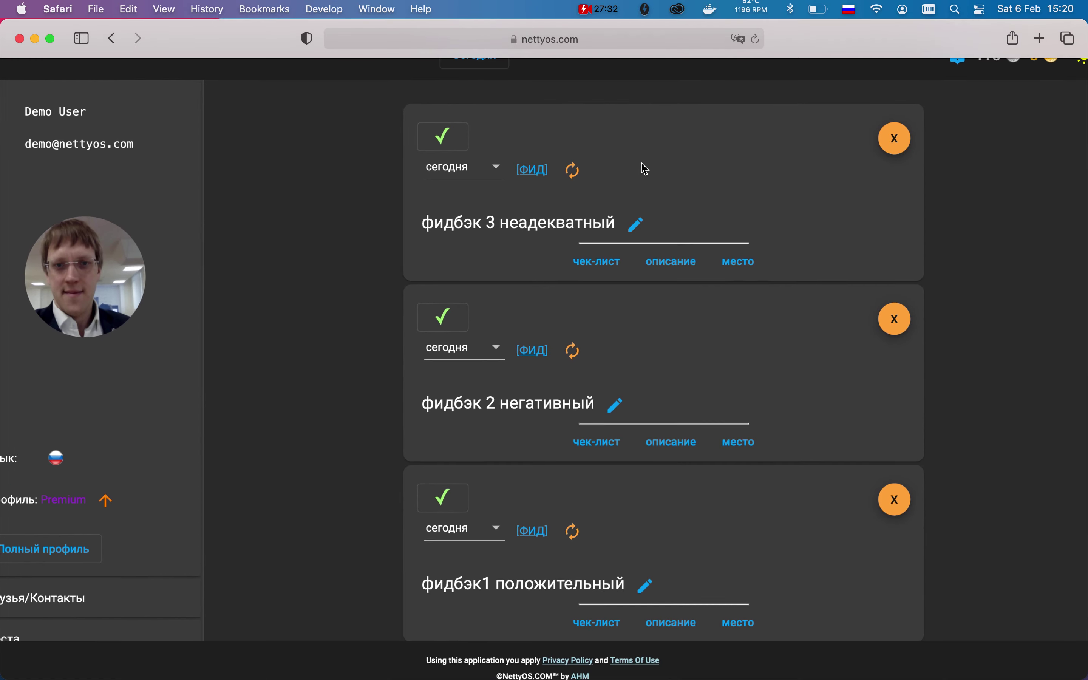
pyautogui.scroll(-3, 605, 170)
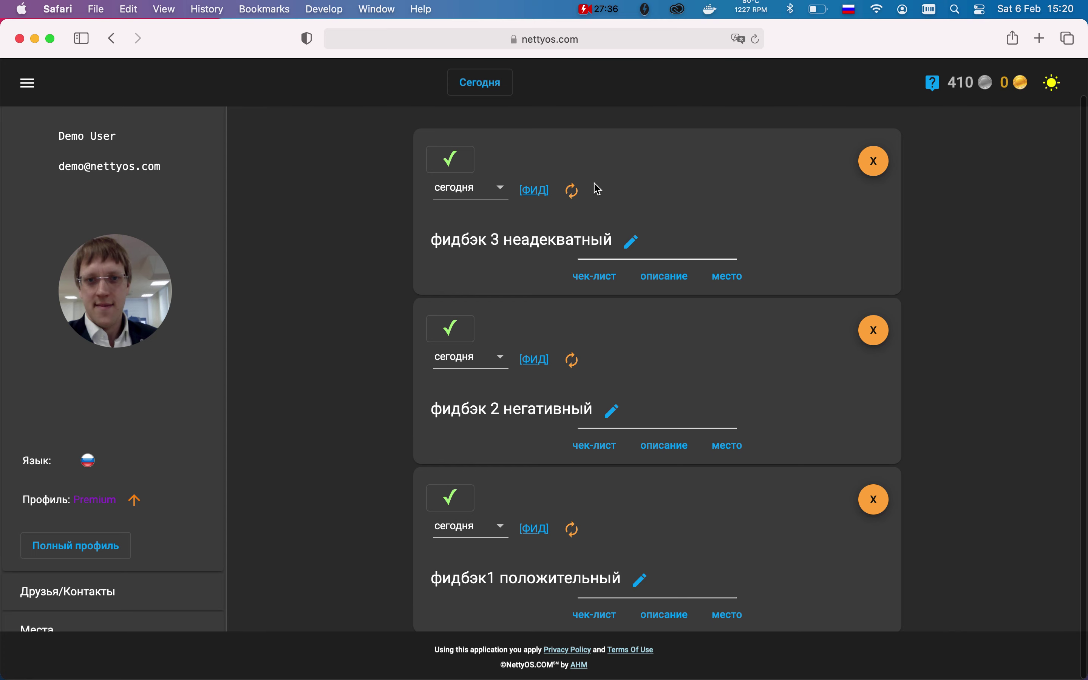
pyautogui.click(577, 195)
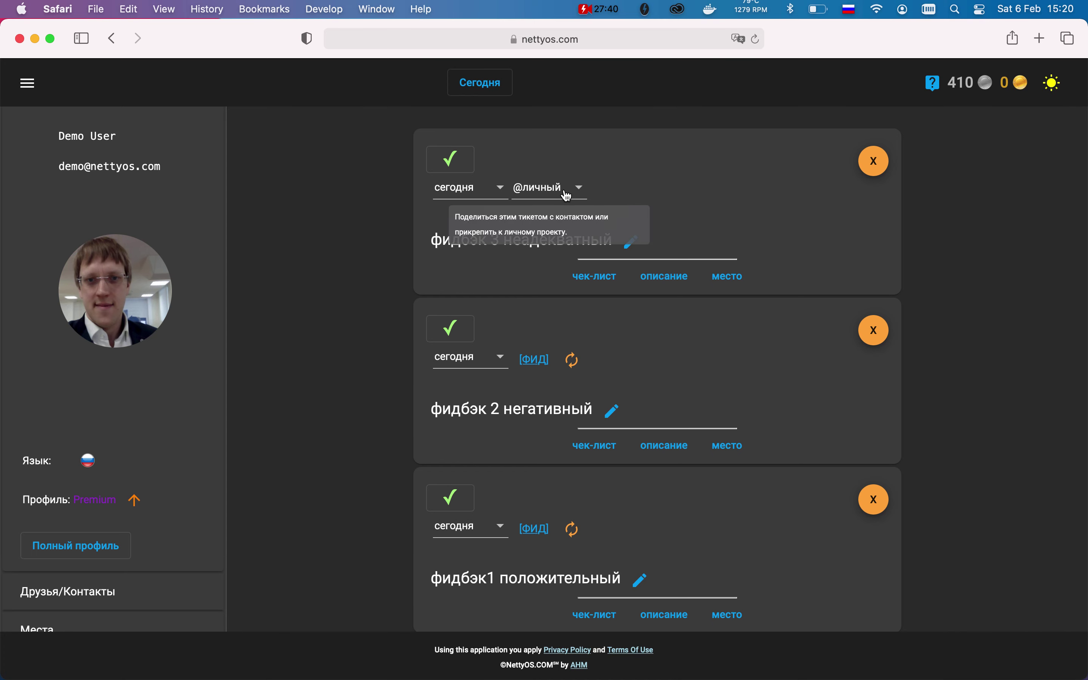
pyautogui.click(567, 194)
pyautogui.click(584, 282)
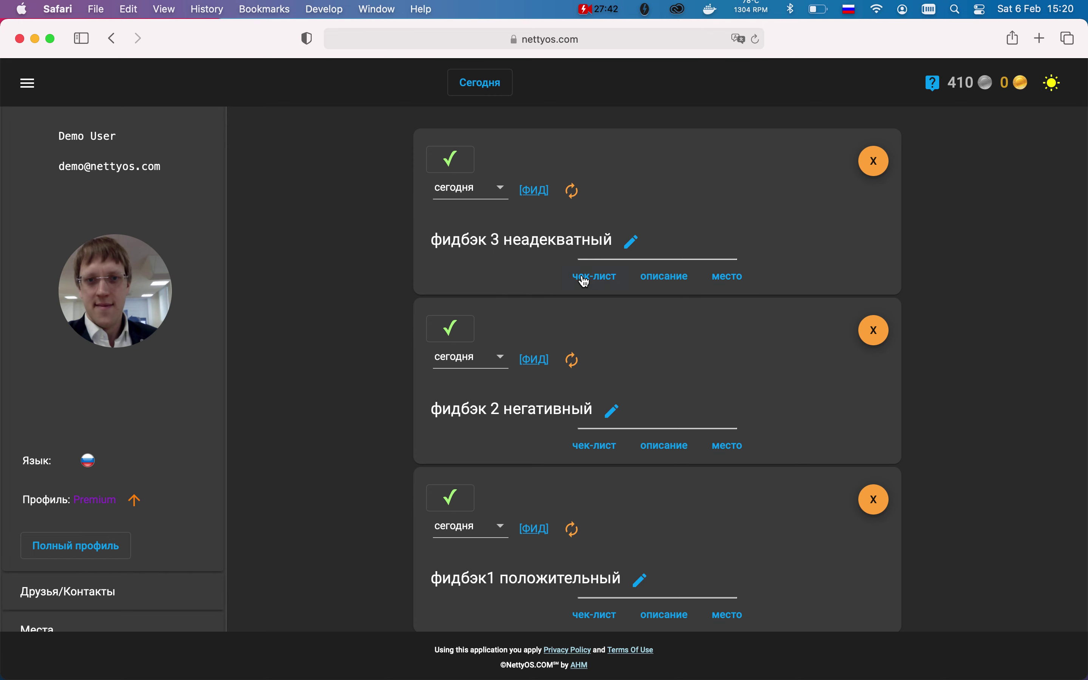
pyautogui.scroll(-3, 382, 282)
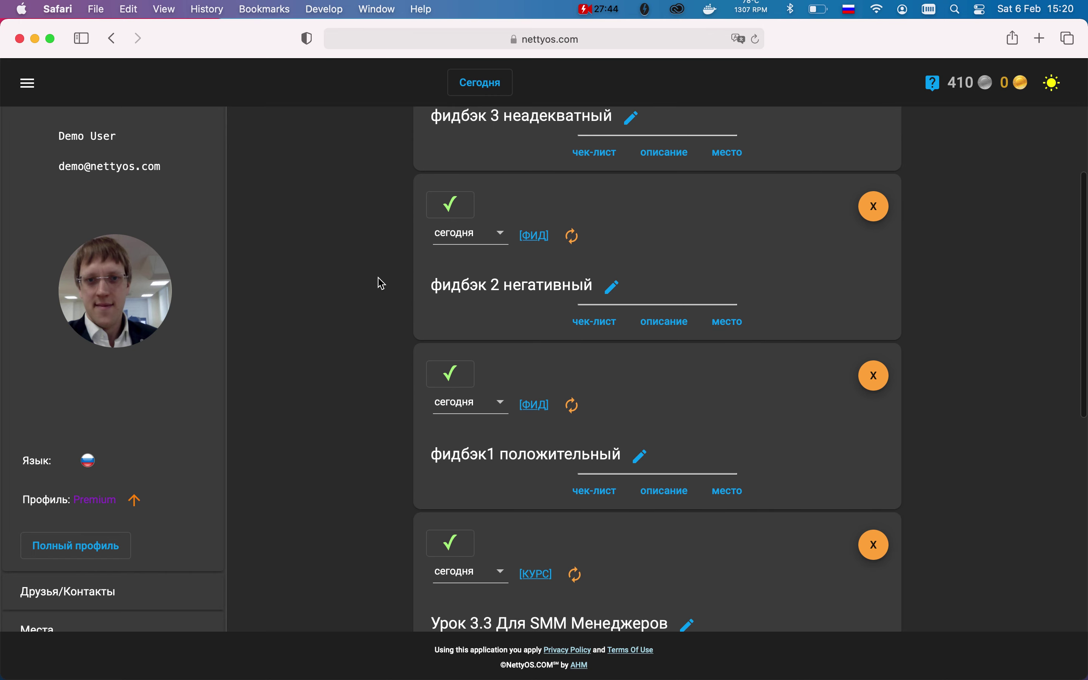
pyautogui.scroll(4, 382, 283)
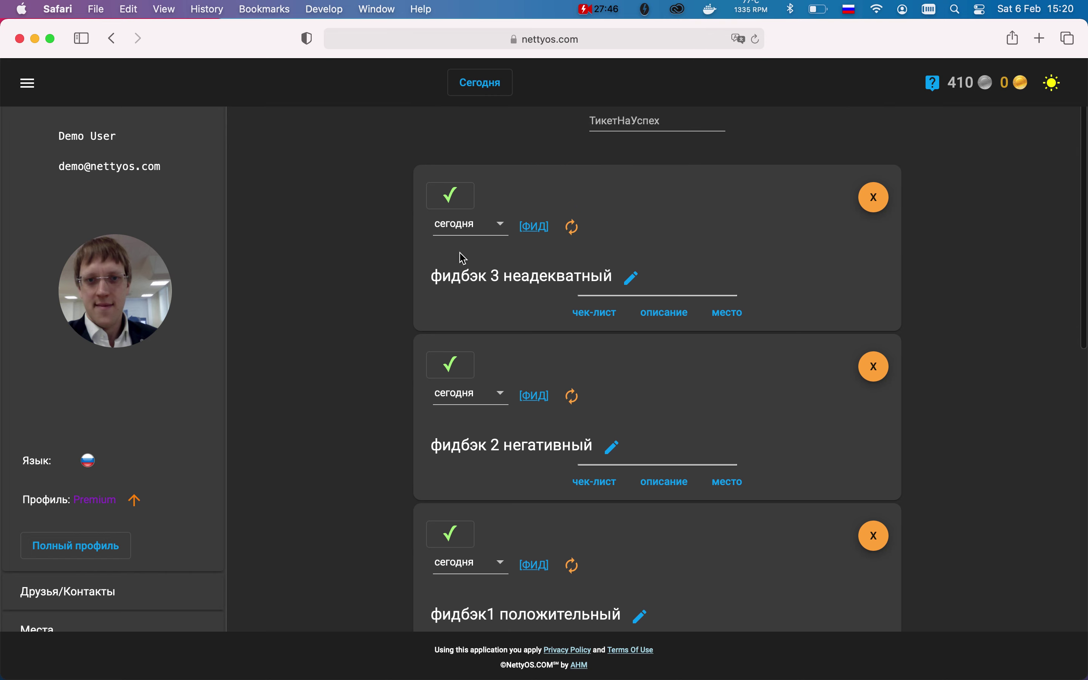
# On the Обработка Фидбэка board, move фидбэк1 положительный and фидбэк 3 неадекватный to Бэклог Проекта, and view фидбэк 2 негативный's details
pyautogui.click(536, 227)
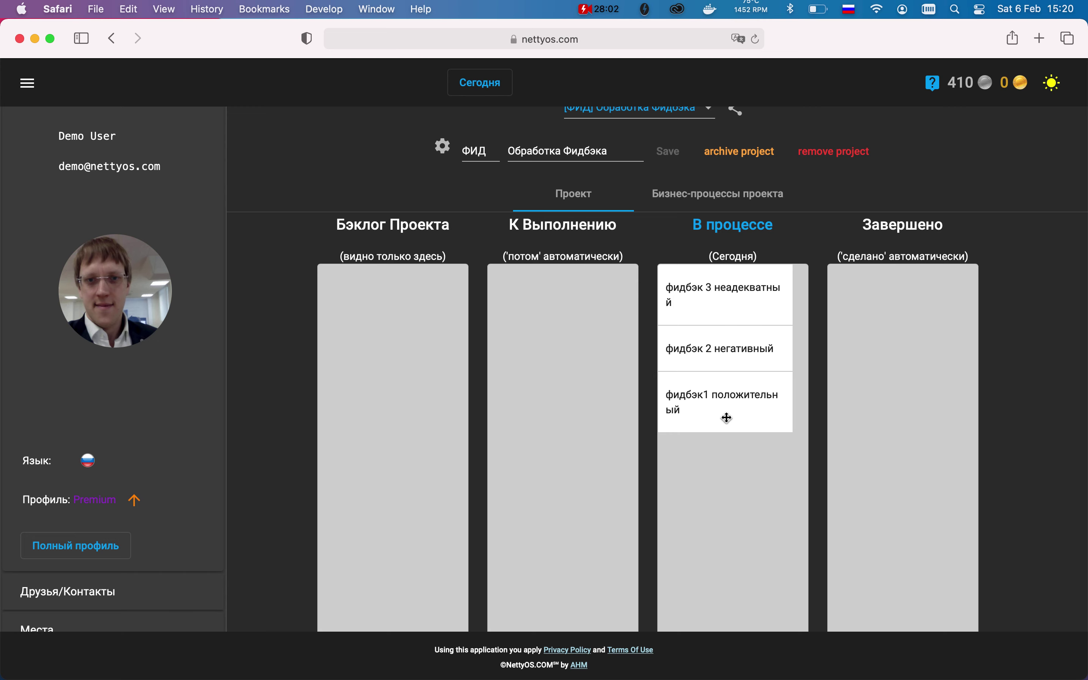
pyautogui.click(736, 349)
pyautogui.click(480, 430)
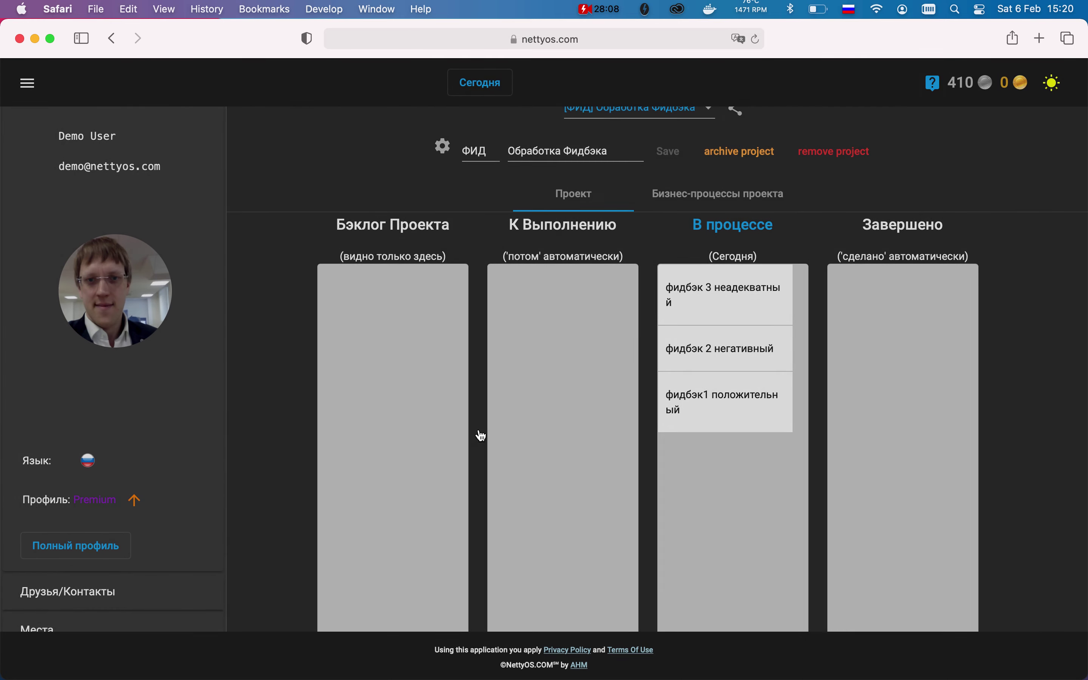
pyautogui.moveTo(710, 397); pyautogui.dragTo(437, 413)
pyautogui.moveTo(757, 309); pyautogui.dragTo(366, 351)
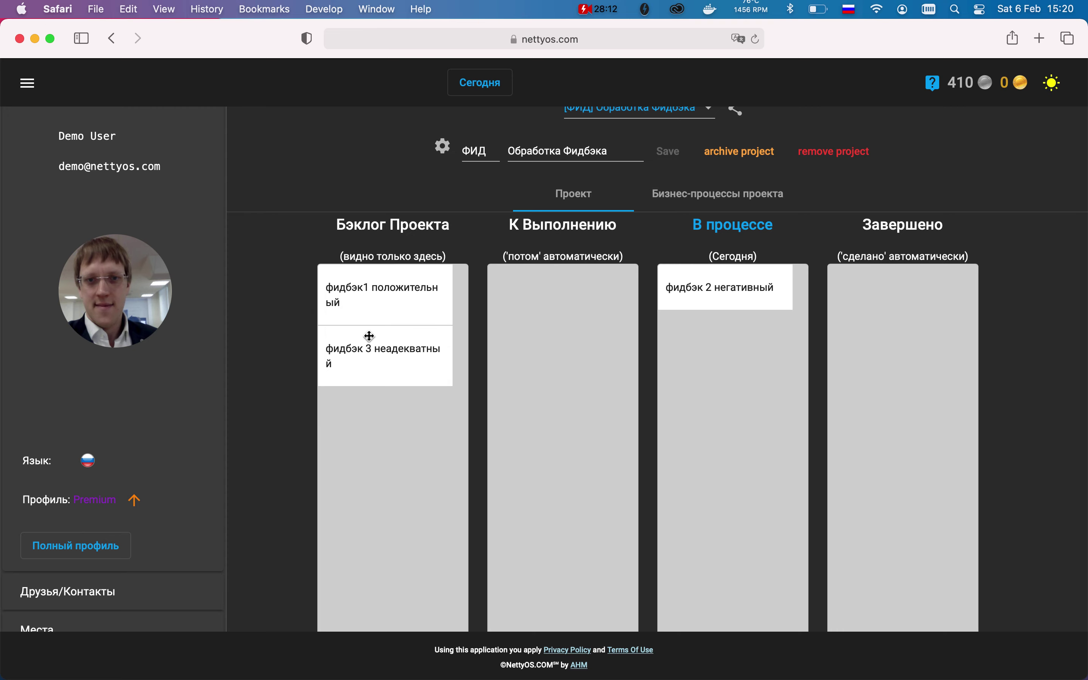
pyautogui.click(738, 293)
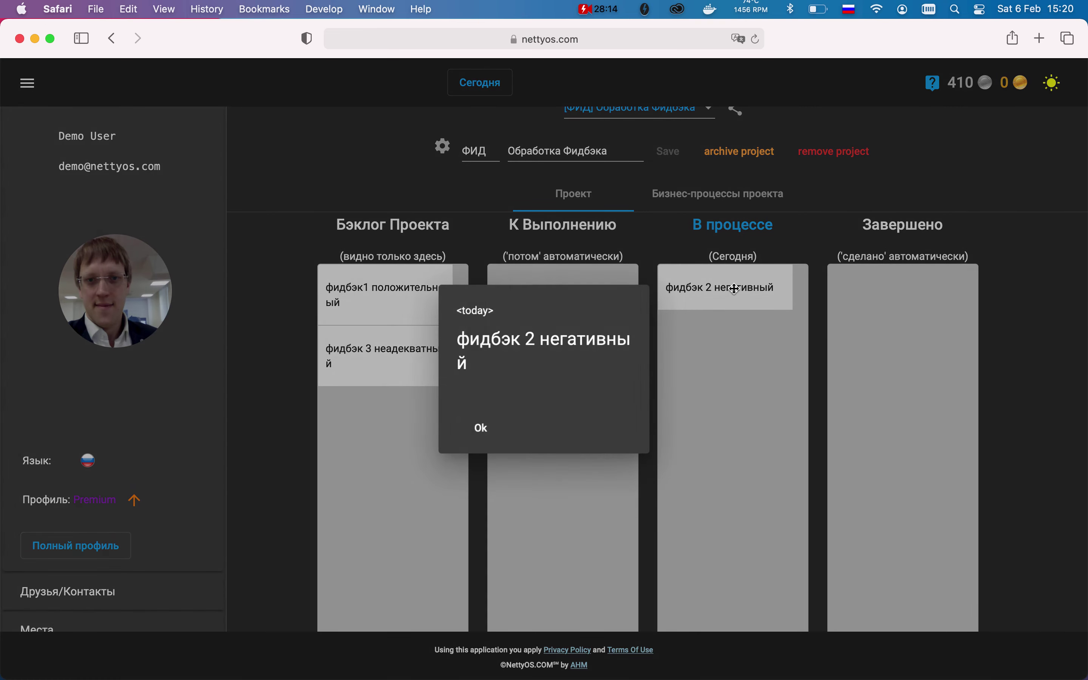
pyautogui.click(481, 428)
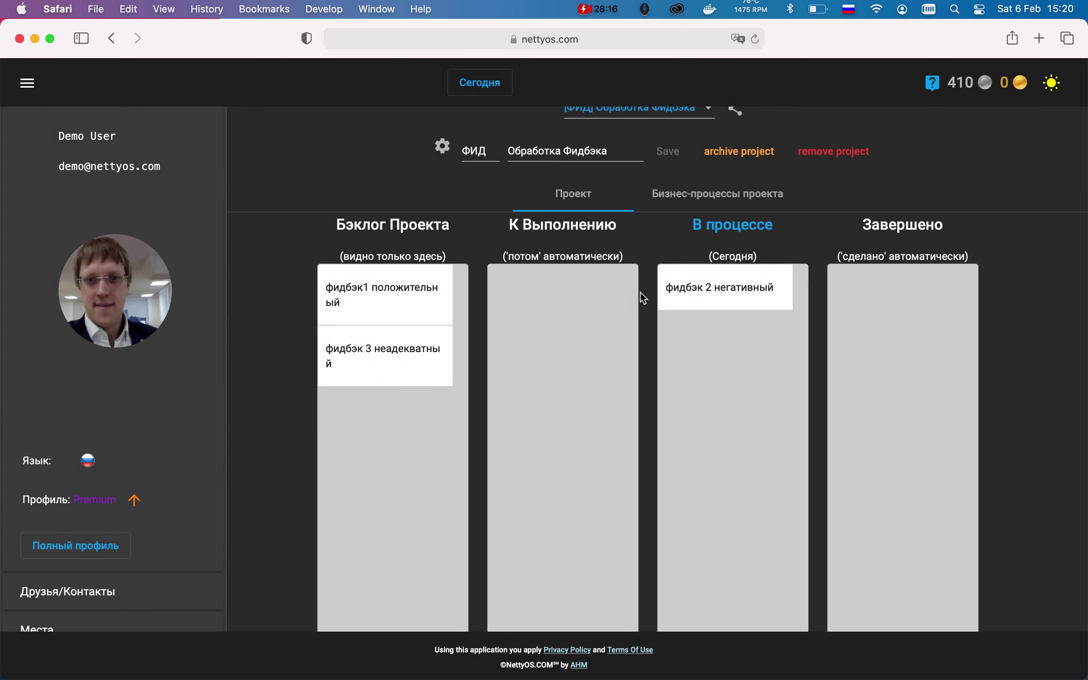
# Return to today's tickets and save the description "что сделать" on фидбэк 2 негативный
pyautogui.click(476, 86)
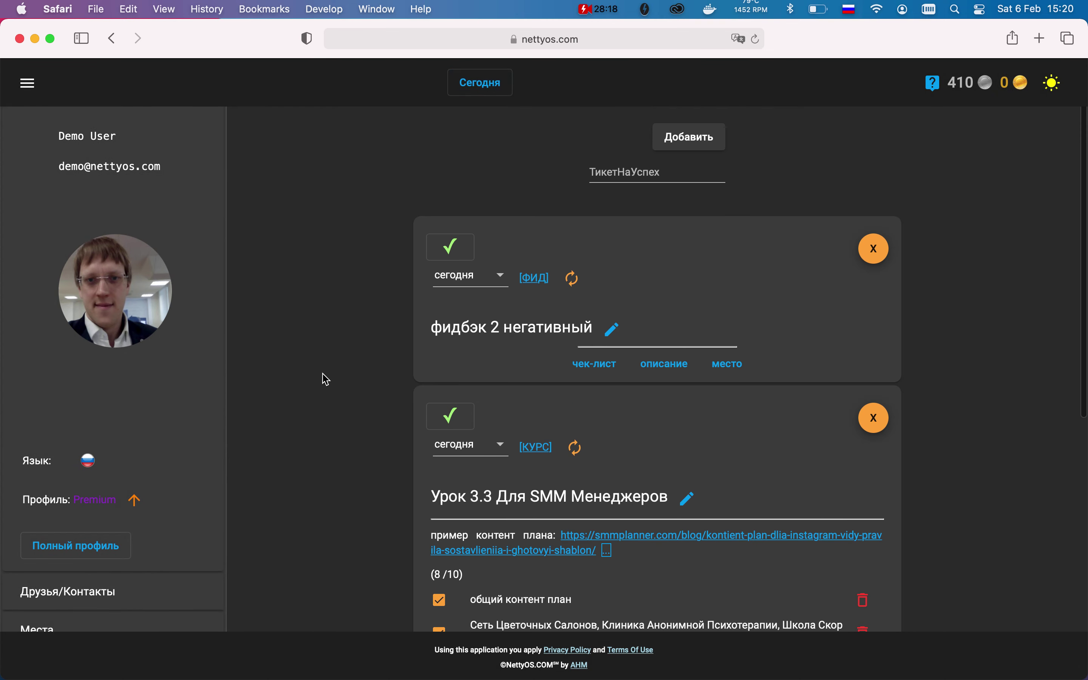
pyautogui.moveTo(433, 328); pyautogui.dragTo(594, 326)
pyautogui.click(703, 255)
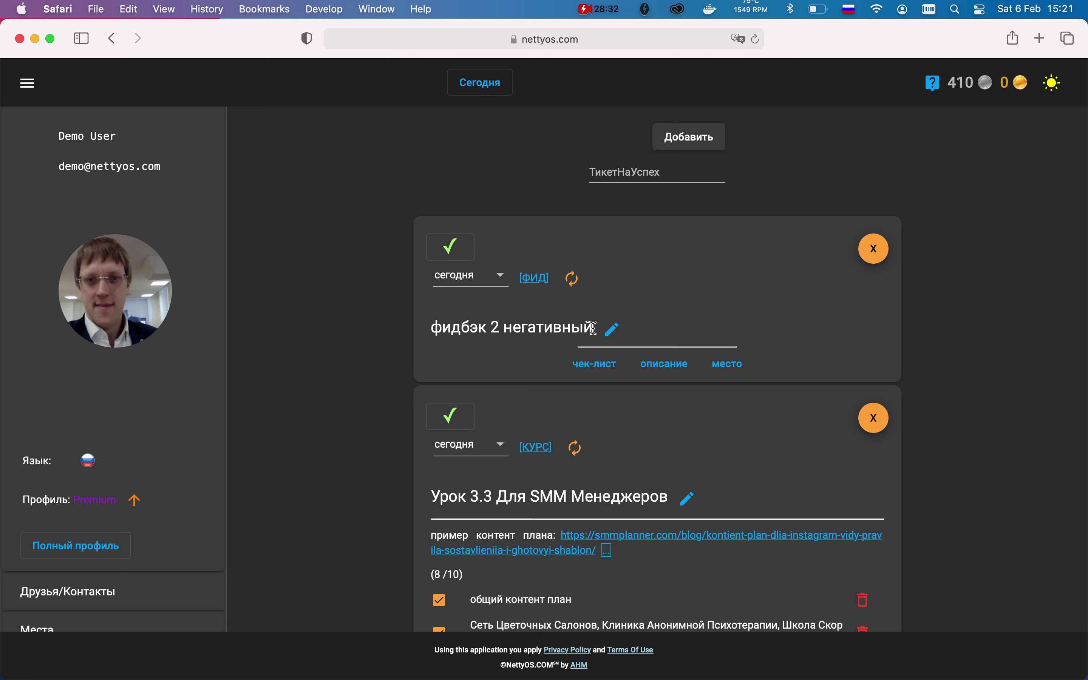
pyautogui.click(652, 363)
pyautogui.write('что сделать')
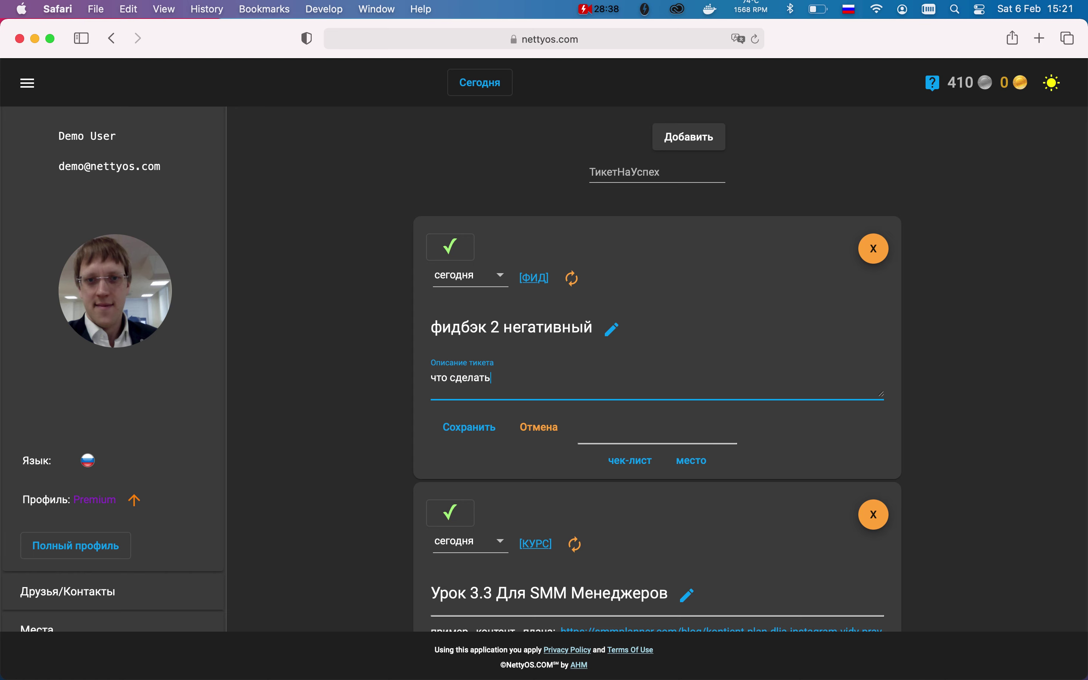
pyautogui.click(462, 431)
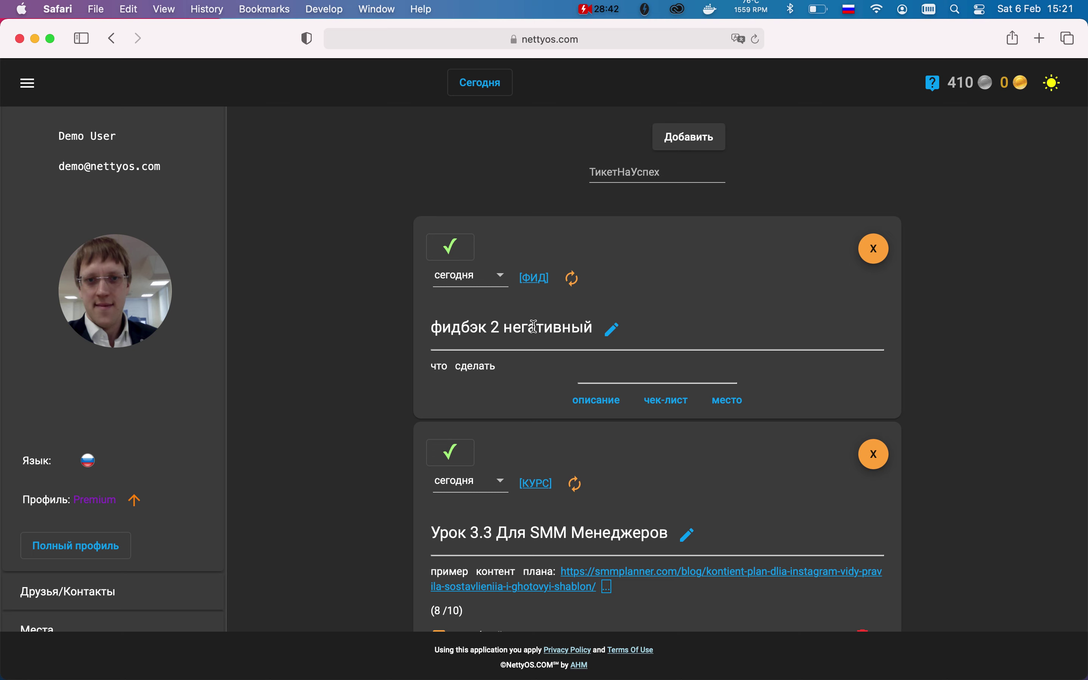
# Detach фидбэк 2 негативный from its project and assign it to the demo contact
pyautogui.click(576, 281)
pyautogui.click(579, 281)
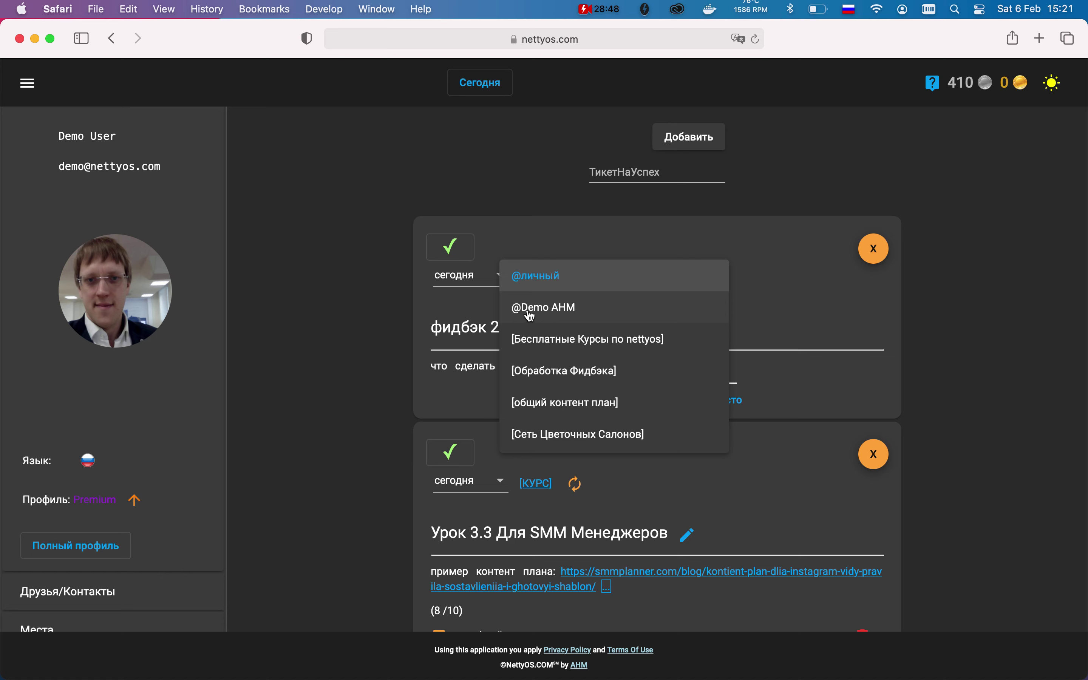
pyautogui.click(556, 313)
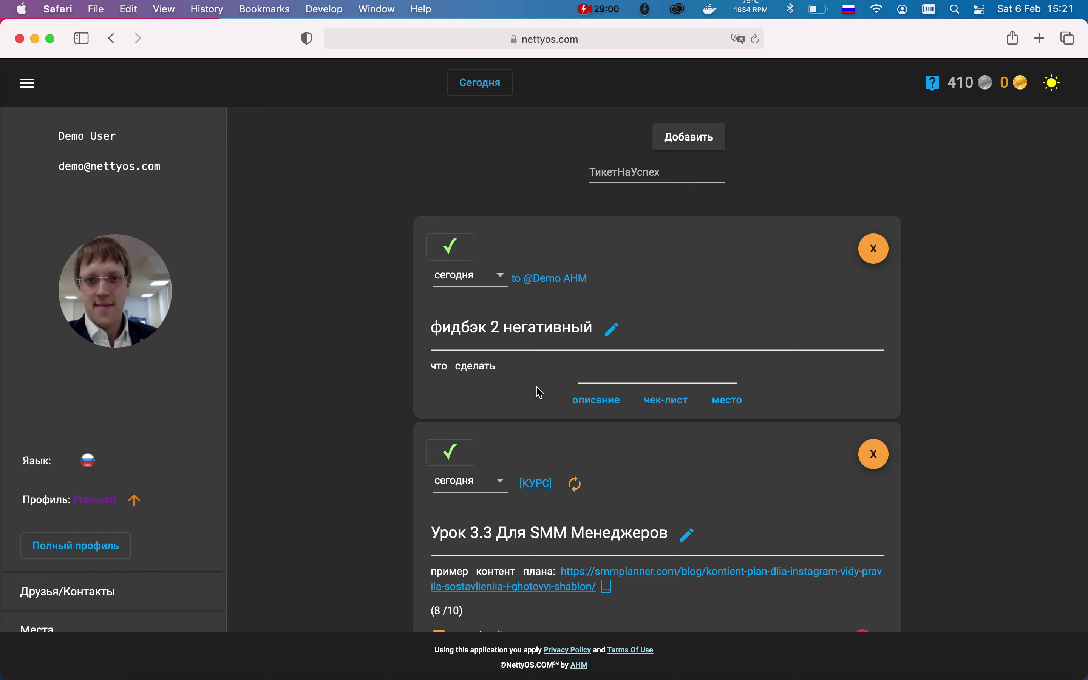
# Open the Обработка Фидбэка project board and move фидбэк 3 неадекватный from Бэклог Проекта to В процессе
pyautogui.click(544, 486)
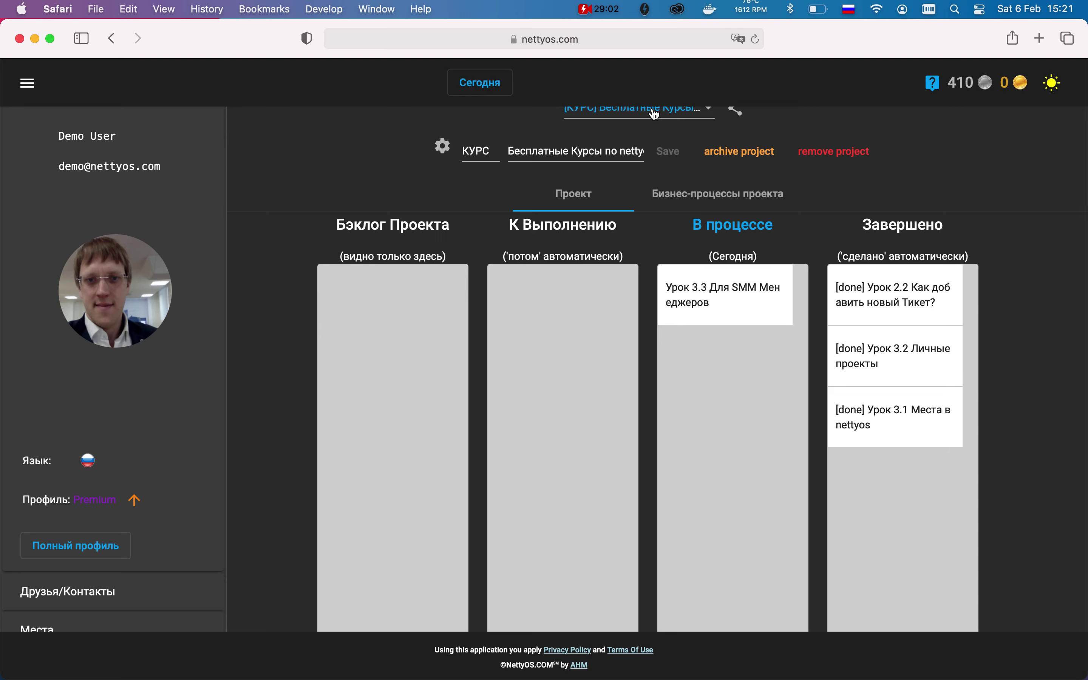
pyautogui.scroll(2, 648, 122)
pyautogui.click(635, 149)
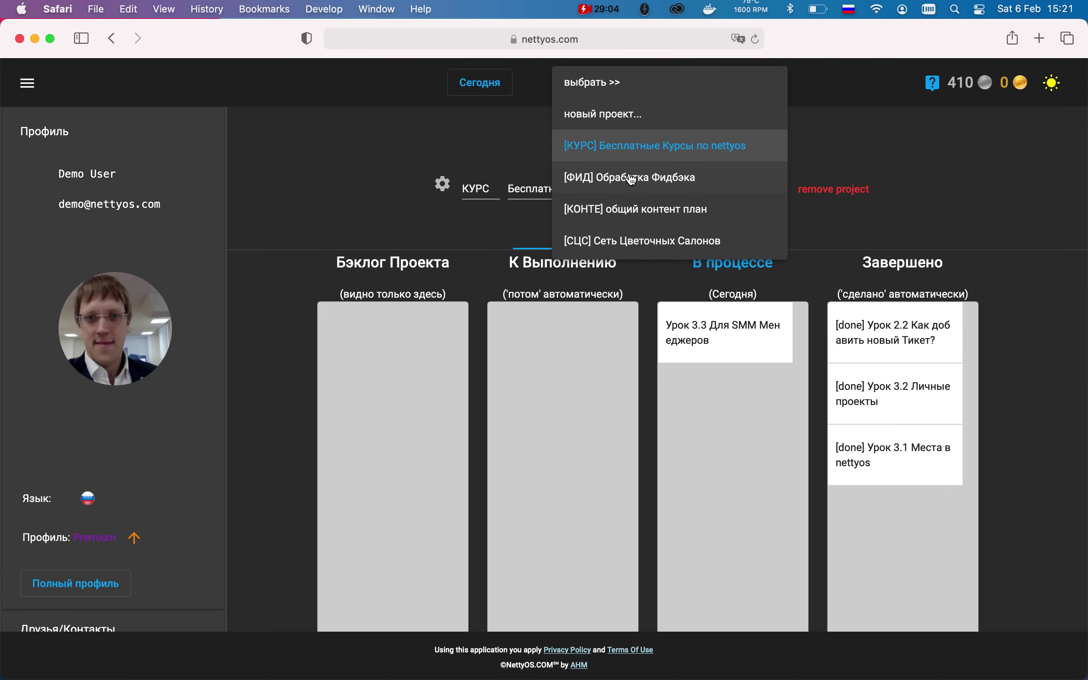
pyautogui.click(632, 183)
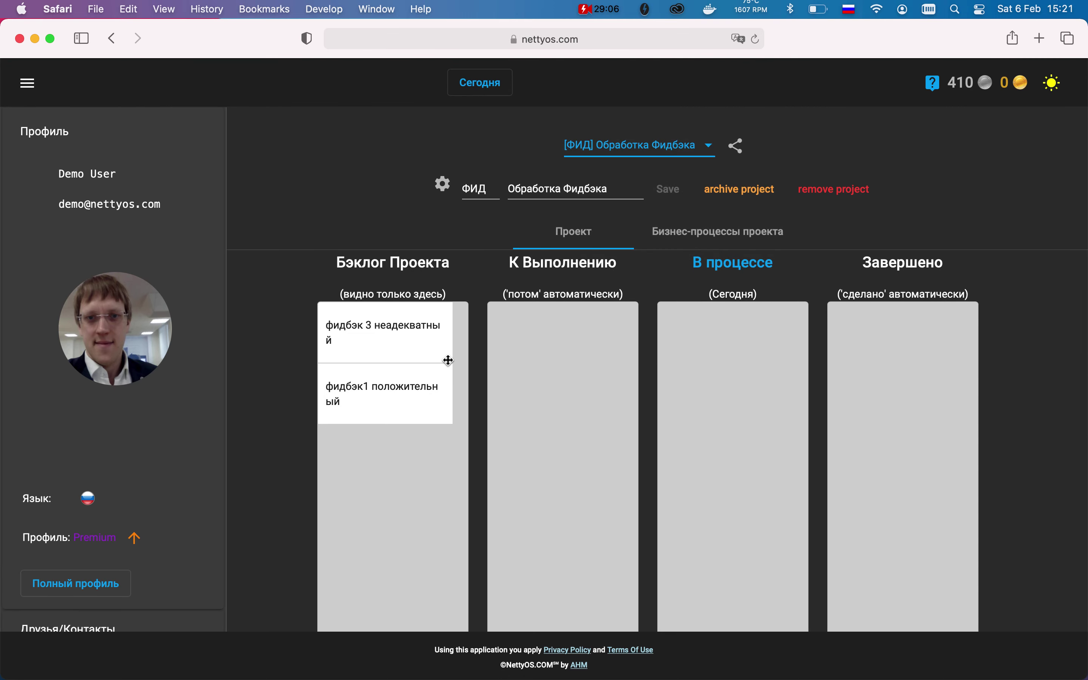
pyautogui.moveTo(344, 333); pyautogui.dragTo(670, 332)
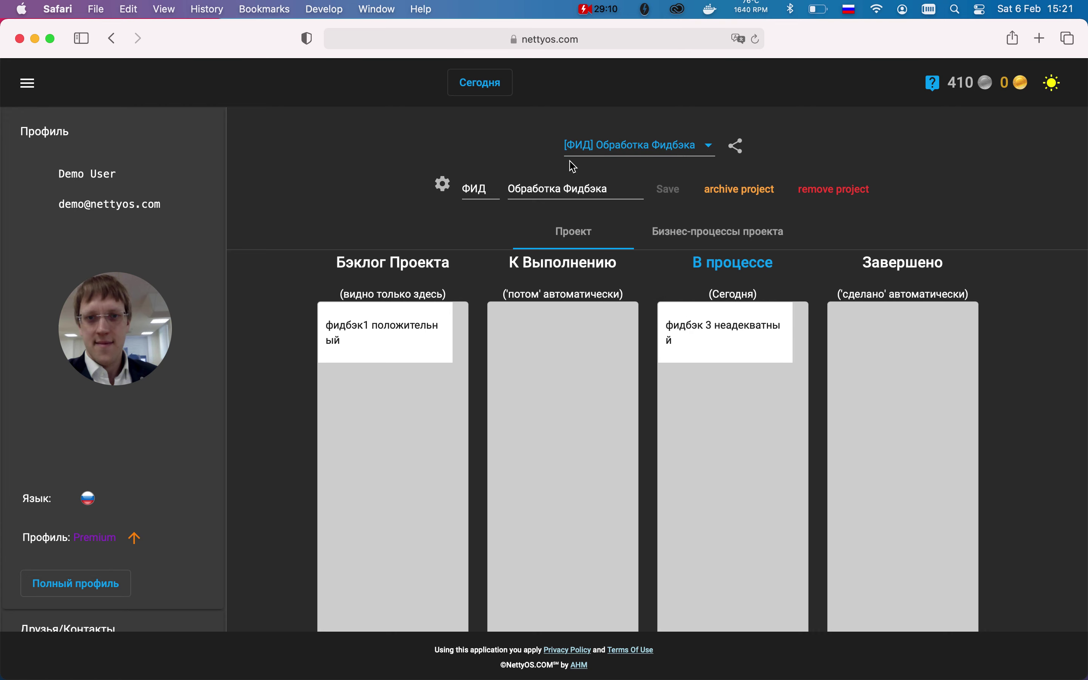
# Return to today's tickets and mark фидбэк 3 неадекватный as done
pyautogui.click(499, 90)
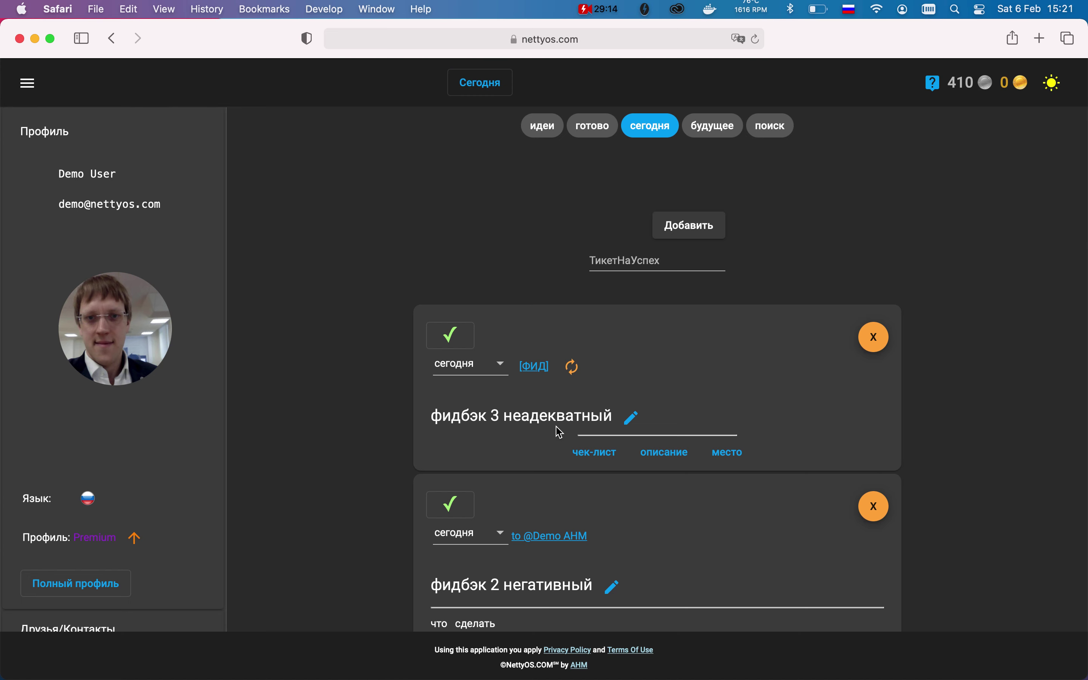
pyautogui.moveTo(461, 424); pyautogui.dragTo(449, 423)
pyautogui.click(430, 428)
pyautogui.scroll(-2, 371, 438)
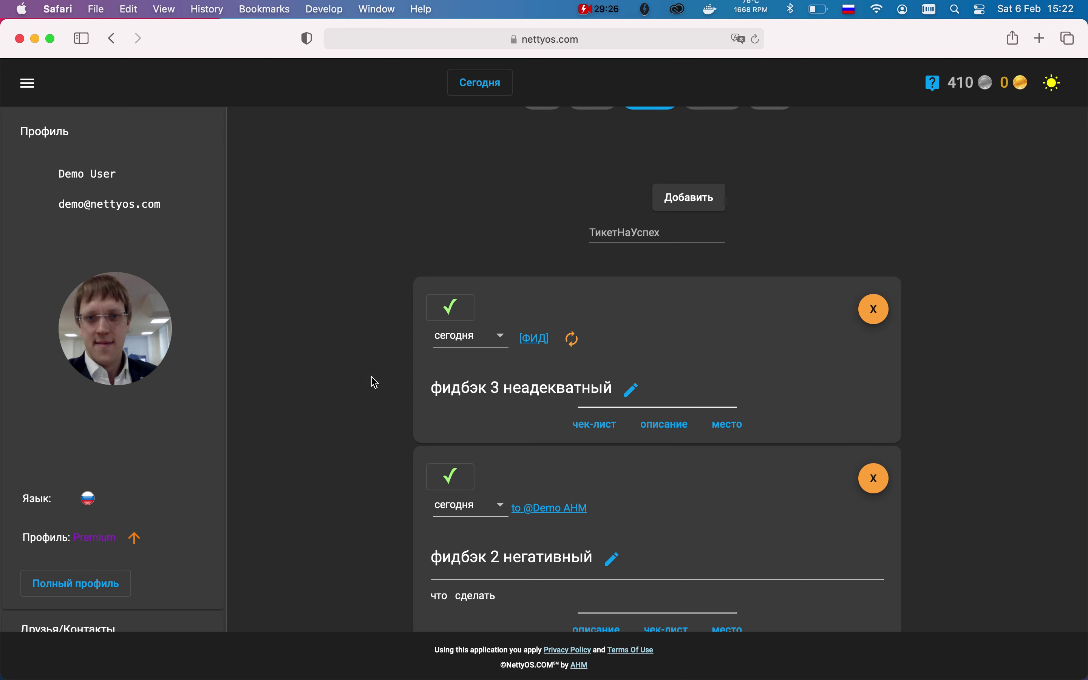
pyautogui.scroll(2, 374, 383)
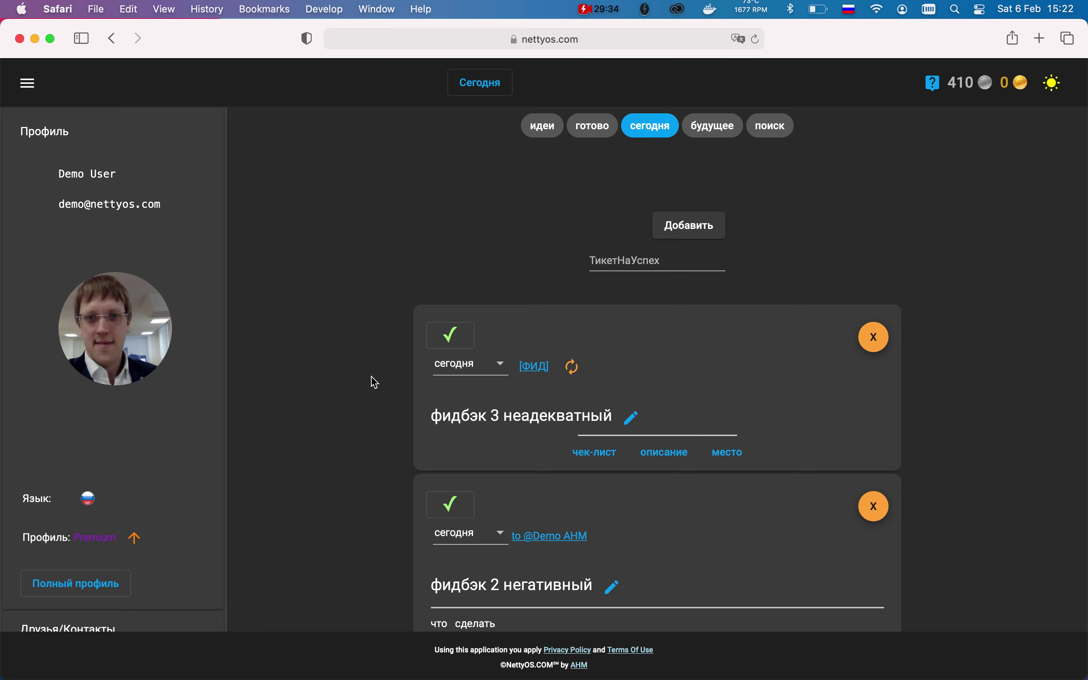
pyautogui.scroll(-3, 375, 382)
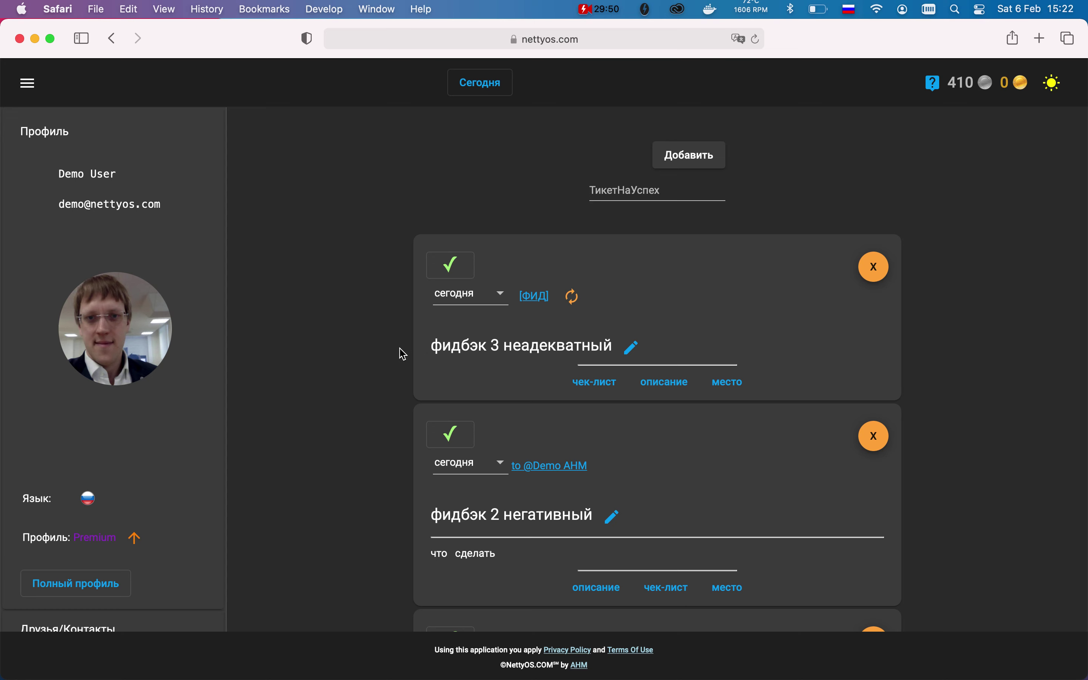
pyautogui.click(444, 269)
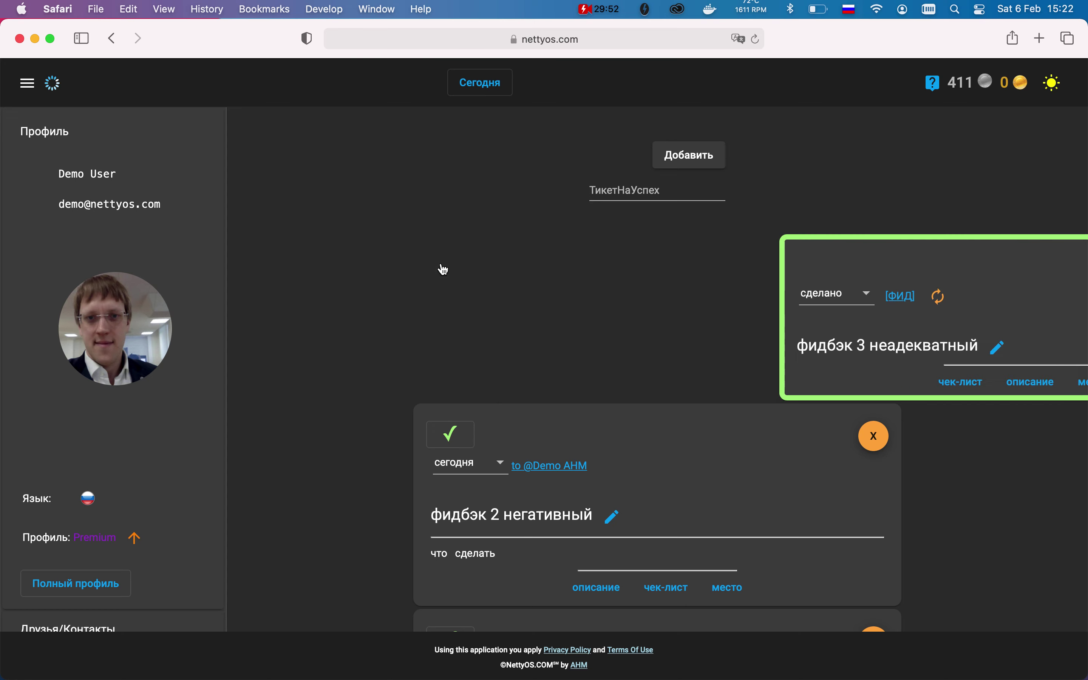
# Check off работа с отзывами - проект and модерация комментариев in the Урок 3.3 Для SMM Менеджеров checklist
pyautogui.scroll(-10, 369, 277)
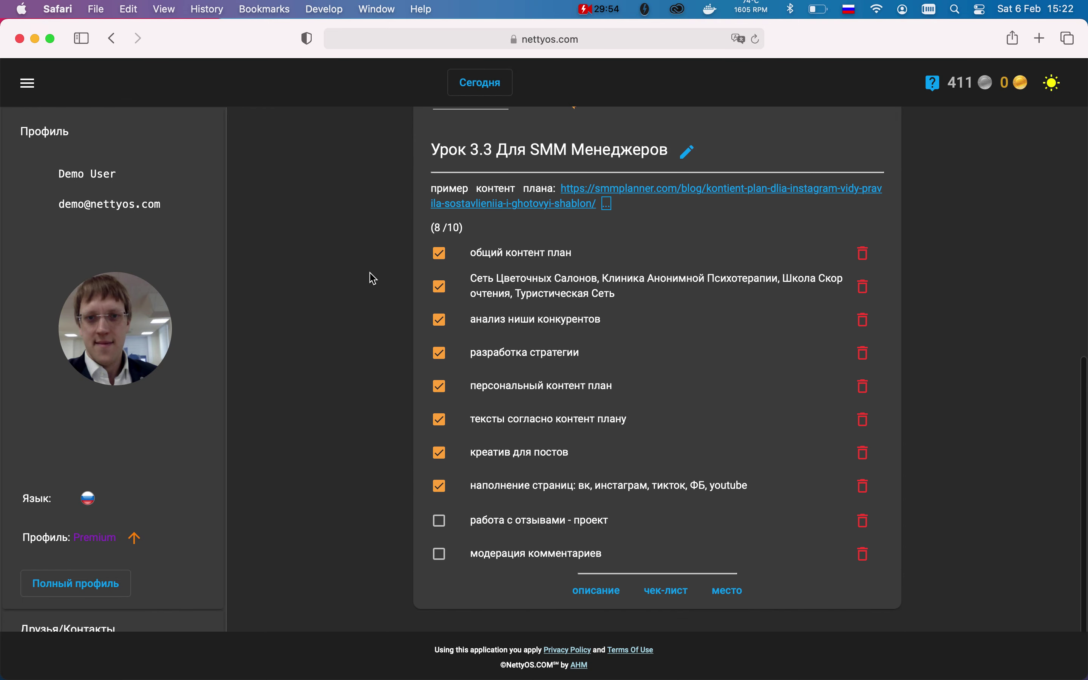
pyautogui.click(439, 531)
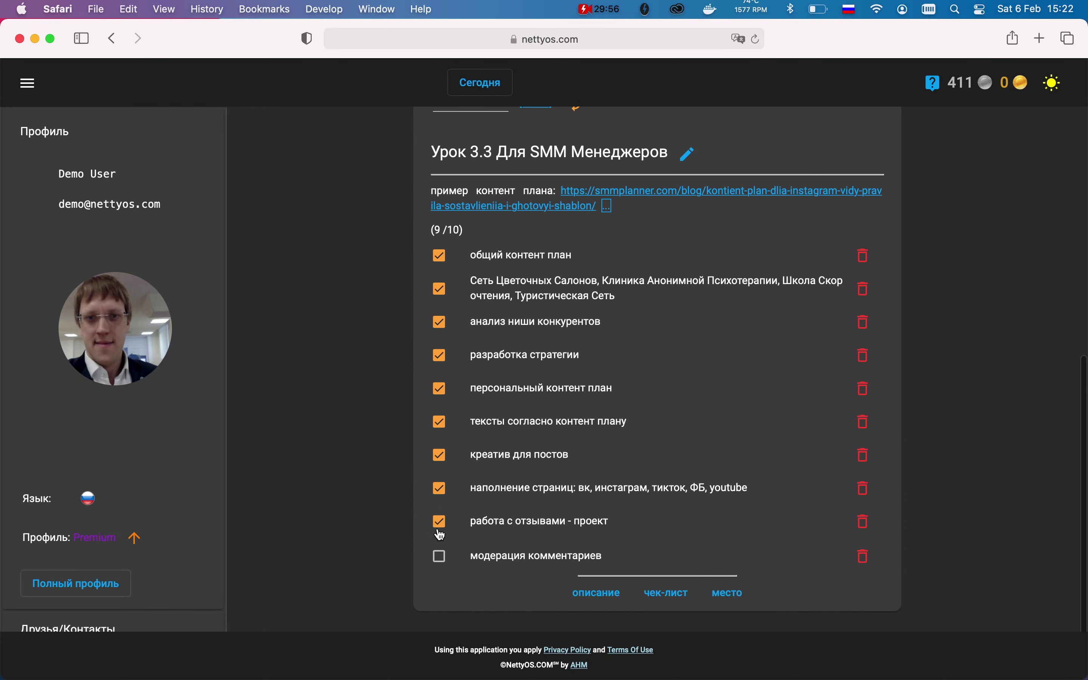
pyautogui.scroll(-2, 393, 534)
pyautogui.scroll(3, 516, 478)
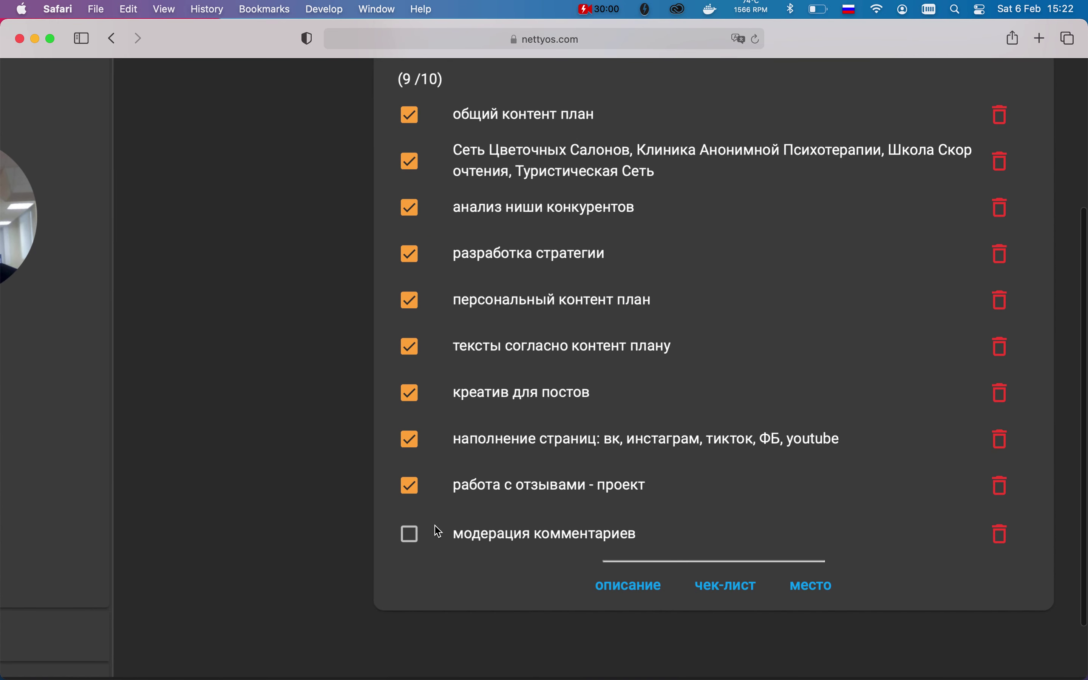
pyautogui.click(410, 540)
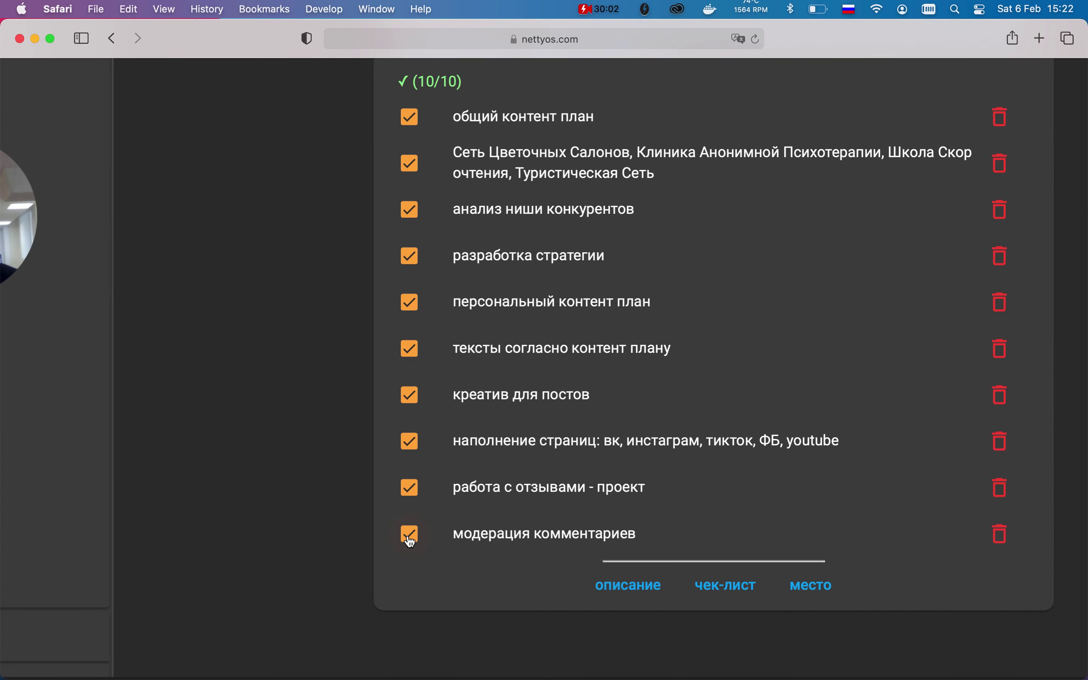
# Mark the ticket фидбэк 2 негативный as done in today's list
pyautogui.scroll(-3, 353, 516)
pyautogui.scroll(10, 355, 517)
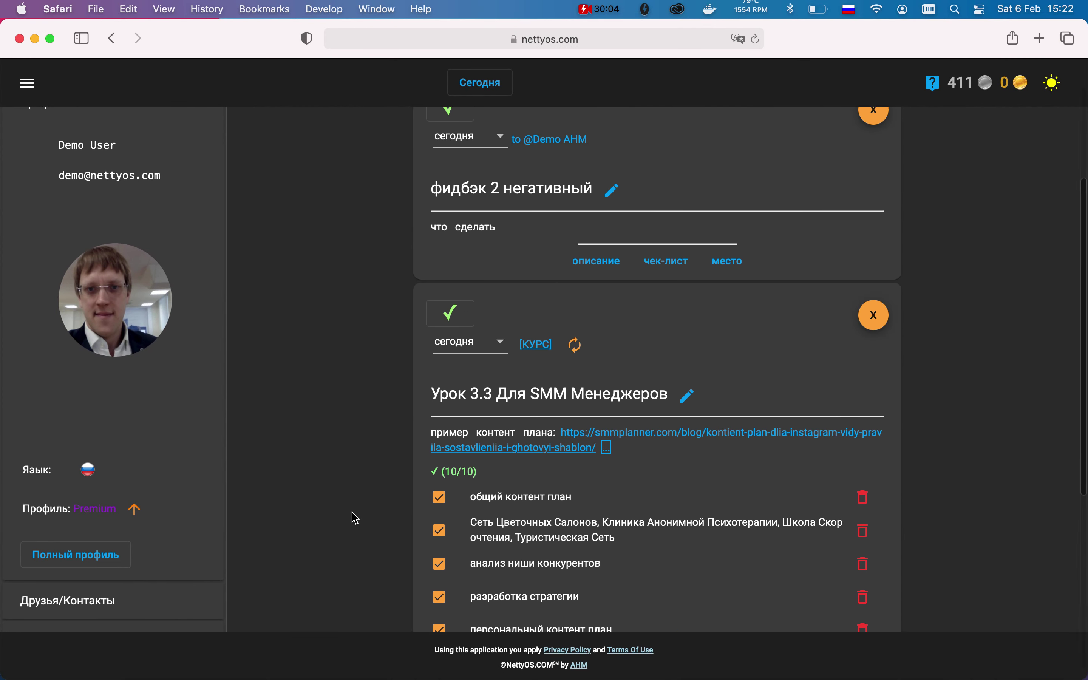
pyautogui.scroll(-8, 352, 518)
pyautogui.scroll(8, 353, 517)
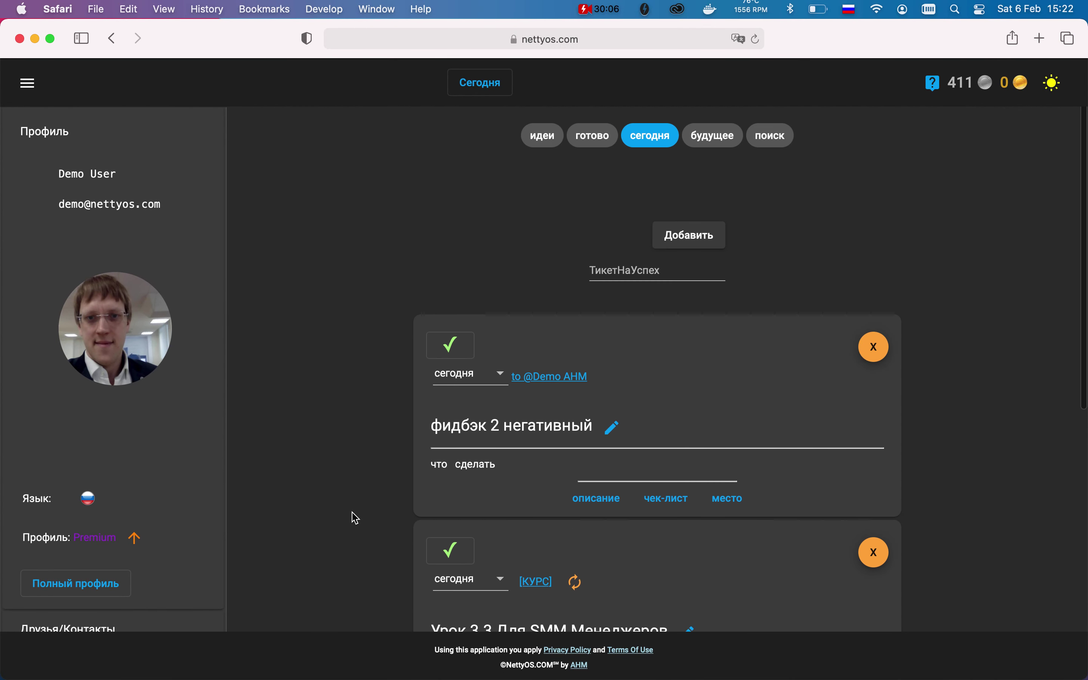
pyautogui.click(451, 342)
pyautogui.scroll(-5, 401, 416)
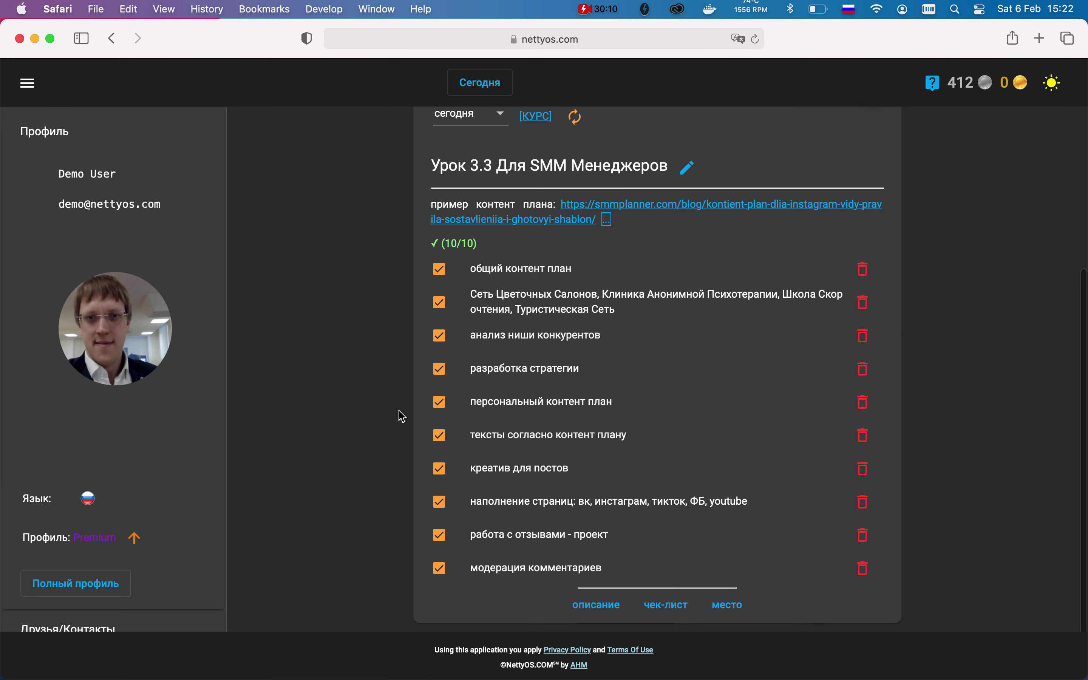
pyautogui.scroll(5, 402, 416)
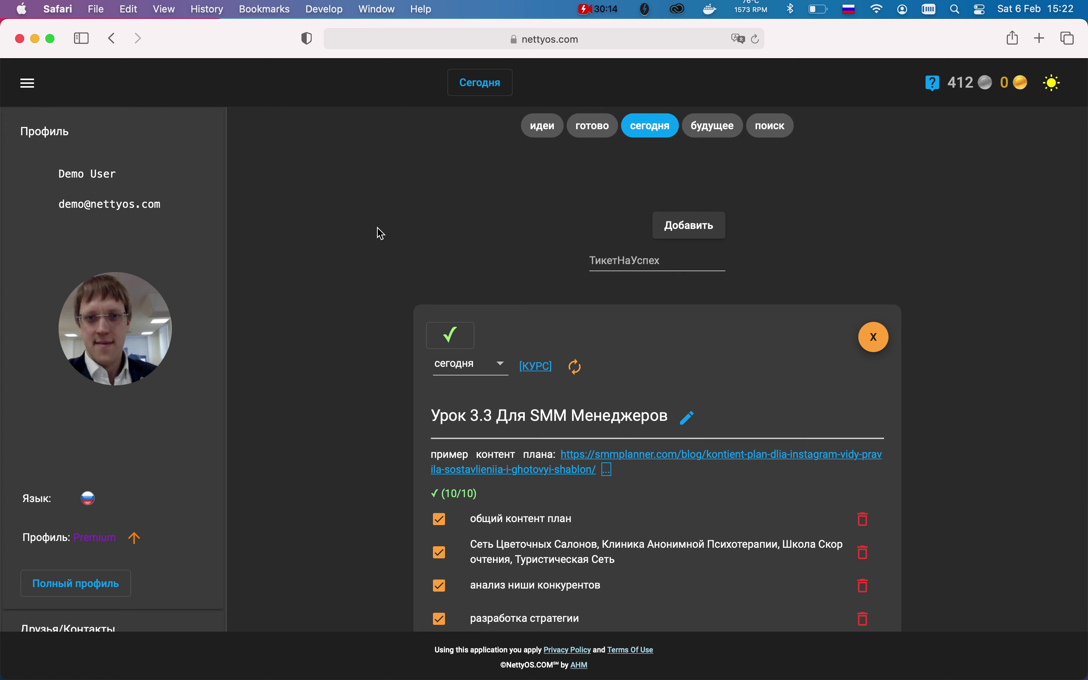
# Look through the full list of personal projects, close it without choosing one, and return to today's tickets
pyautogui.click(27, 83)
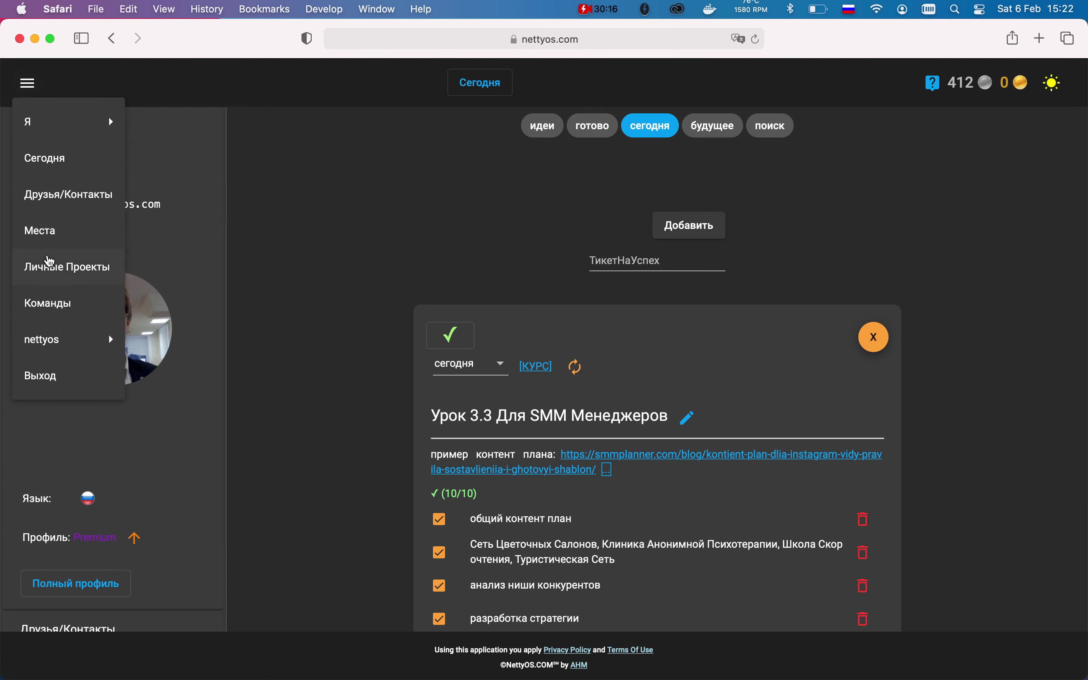
pyautogui.click(49, 267)
pyautogui.click(631, 155)
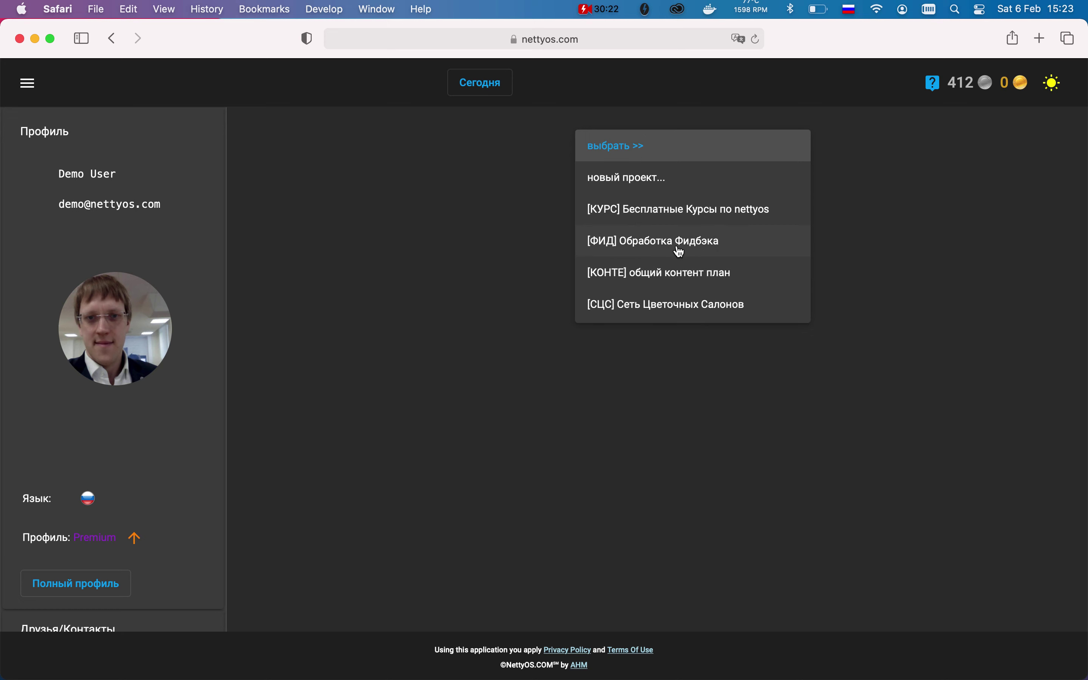
pyautogui.scroll(-2, 691, 243)
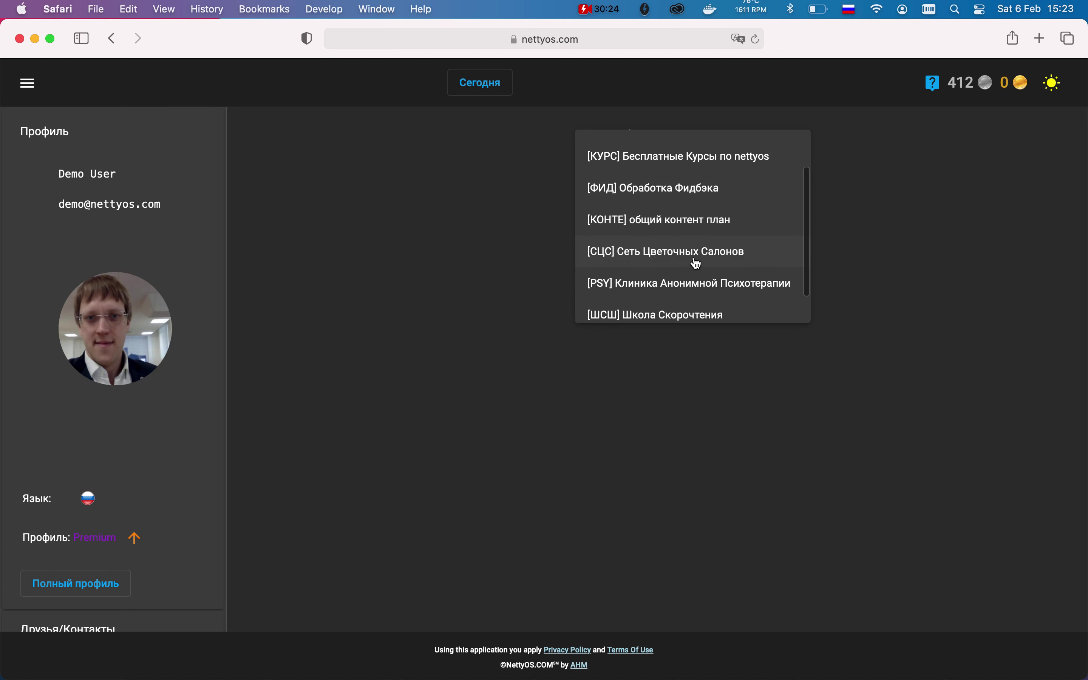
pyautogui.scroll(-1, 702, 261)
pyautogui.scroll(-1, 712, 283)
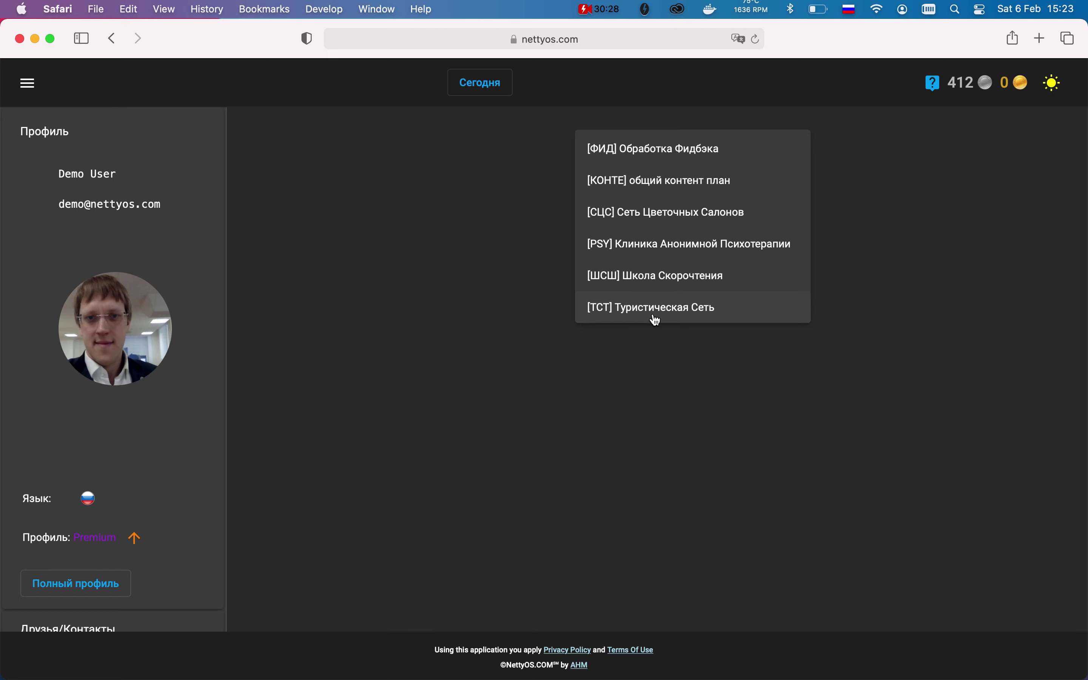
pyautogui.click(499, 171)
pyautogui.click(489, 100)
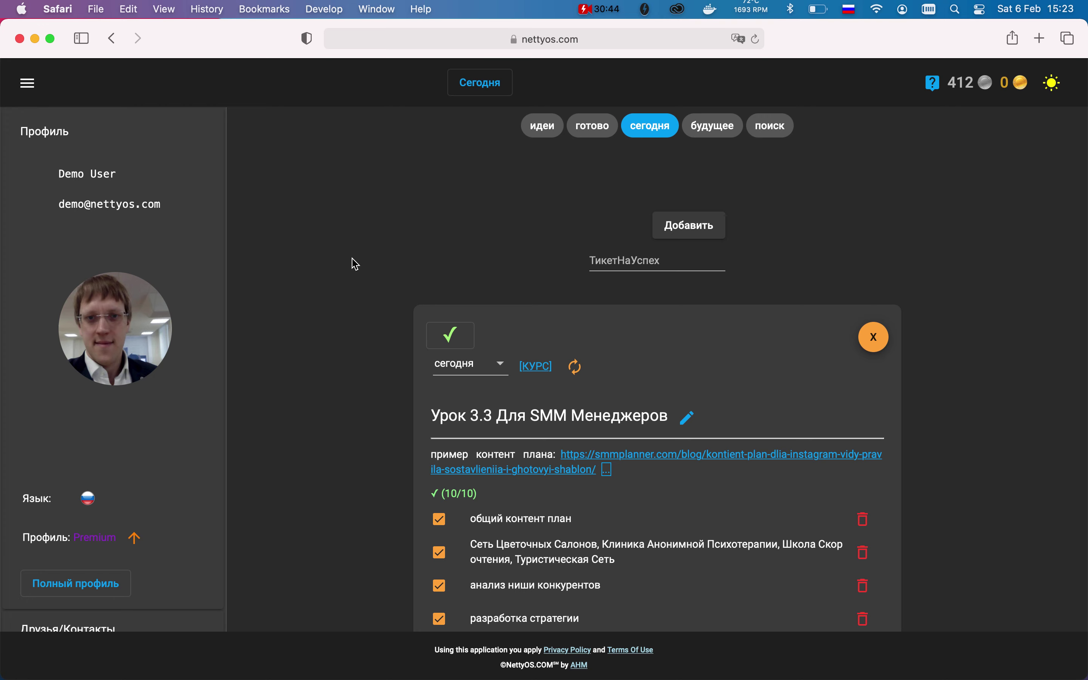
pyautogui.scroll(-5, 362, 277)
pyautogui.scroll(6, 371, 286)
pyautogui.scroll(-7, 379, 325)
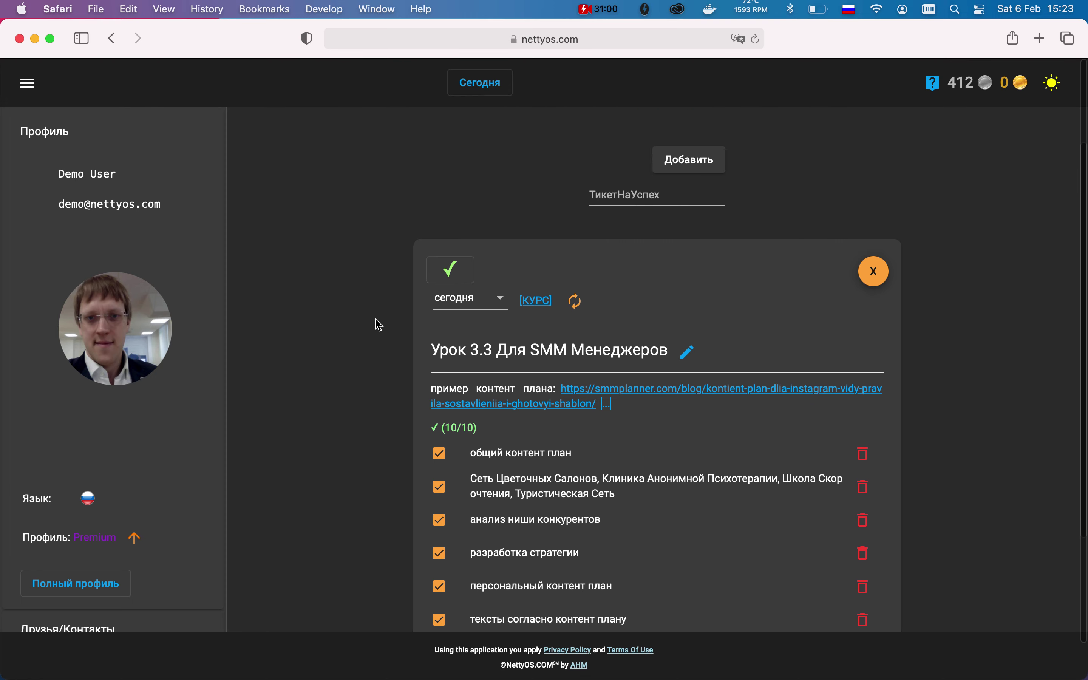
pyautogui.scroll(6, 379, 325)
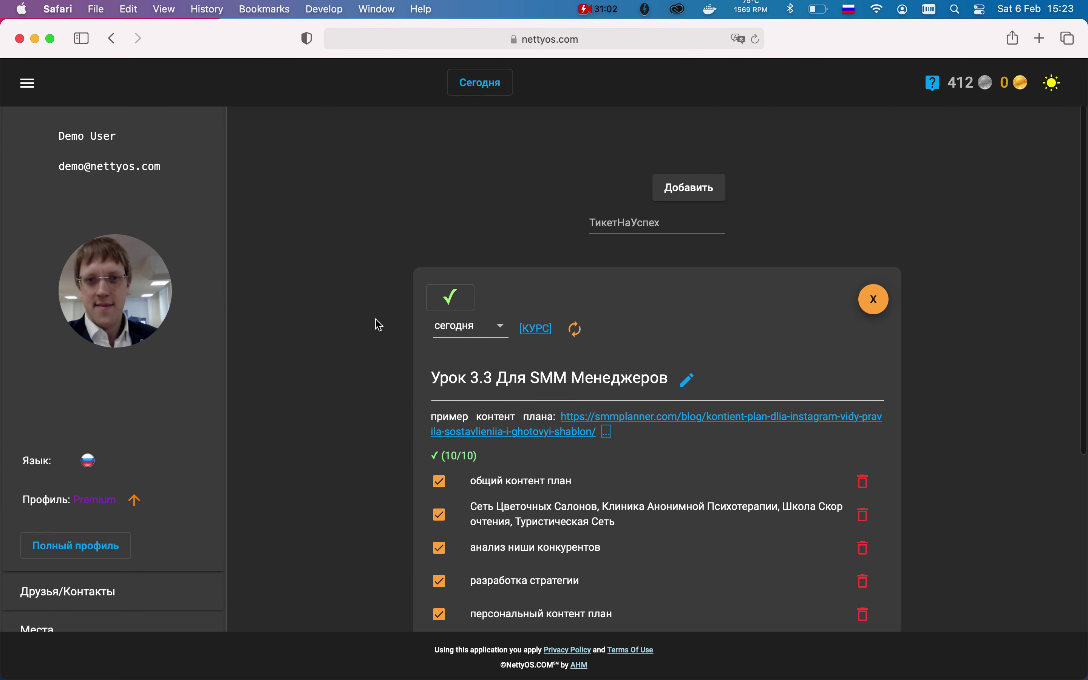